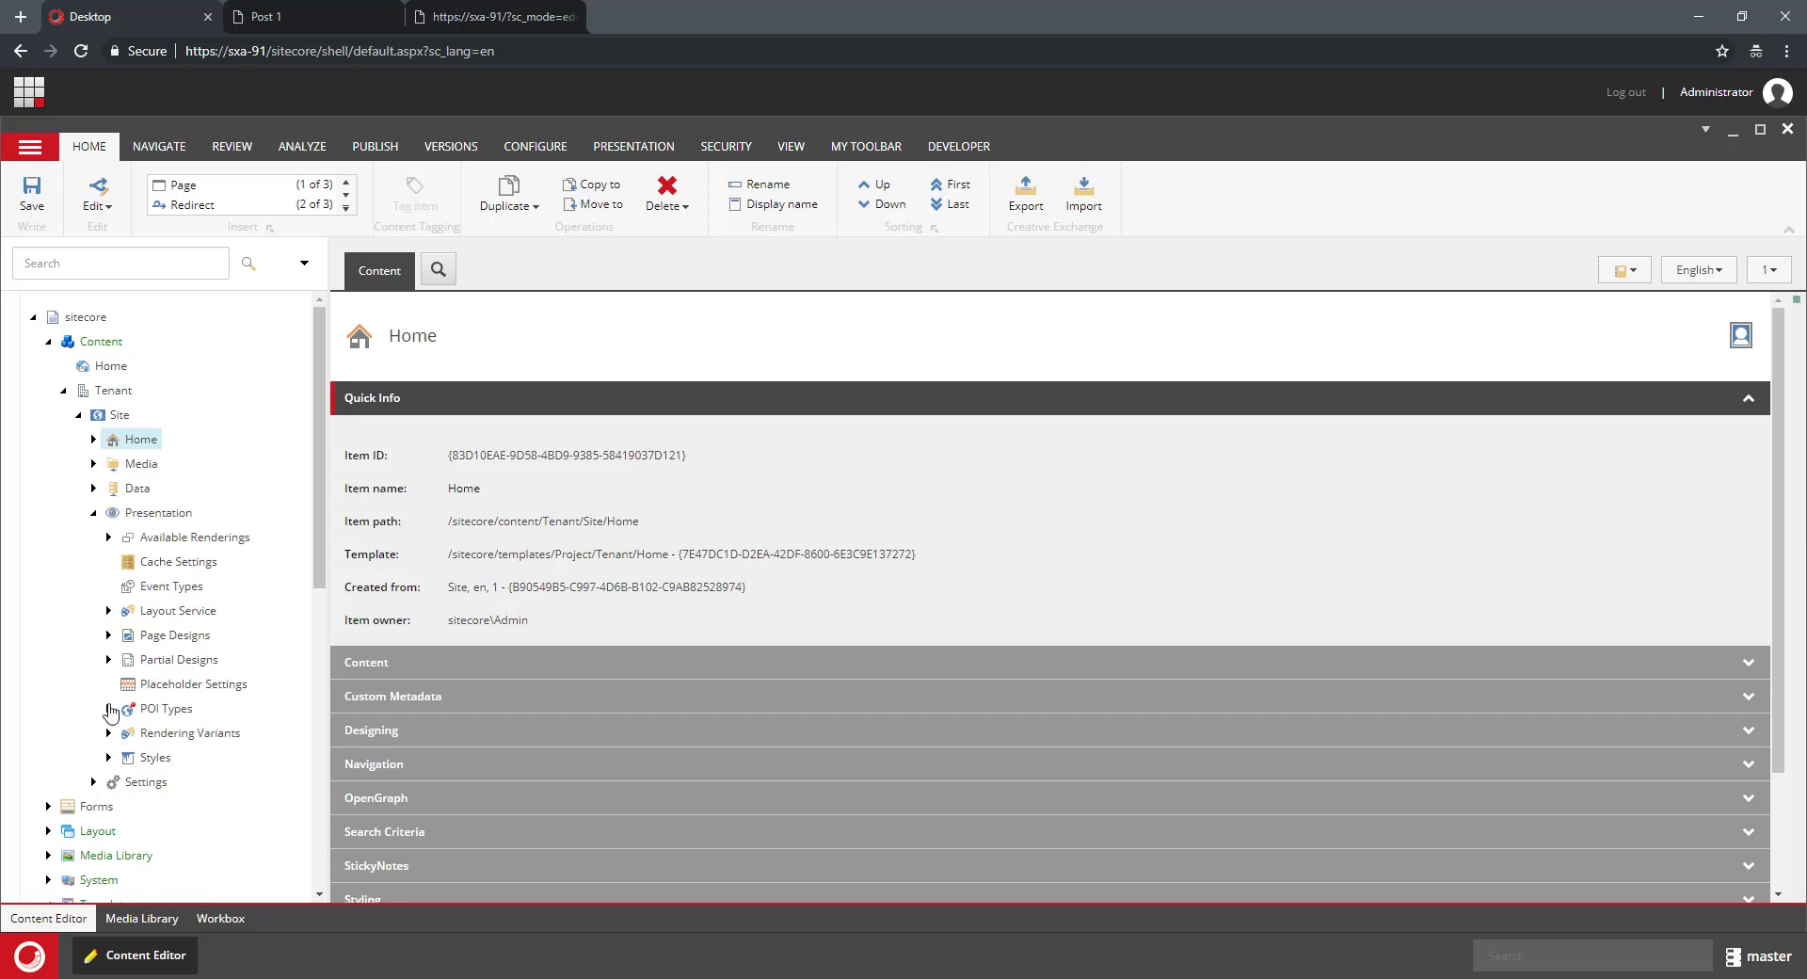
# - Expand the site's Rendering Variants down to the Blog Post variant under Page Content and review its child items
pyautogui.click(109, 732)
pyautogui.scroll(-2, 207, 662)
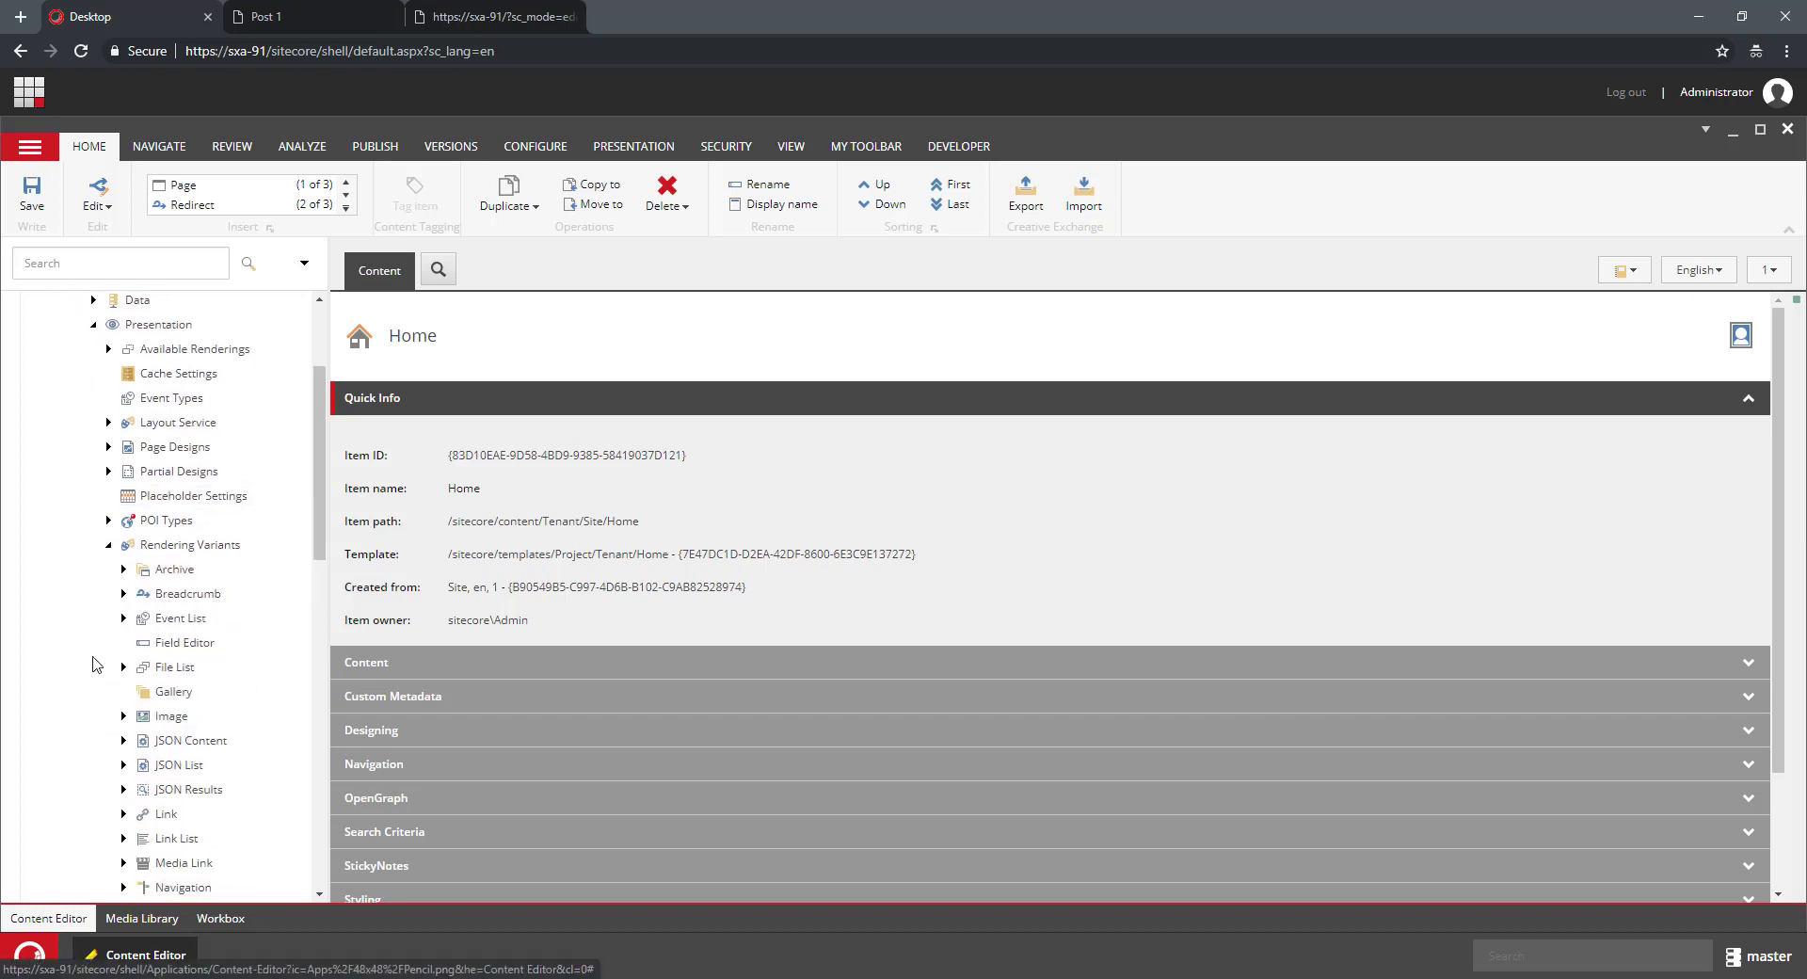
pyautogui.scroll(-5, 111, 621)
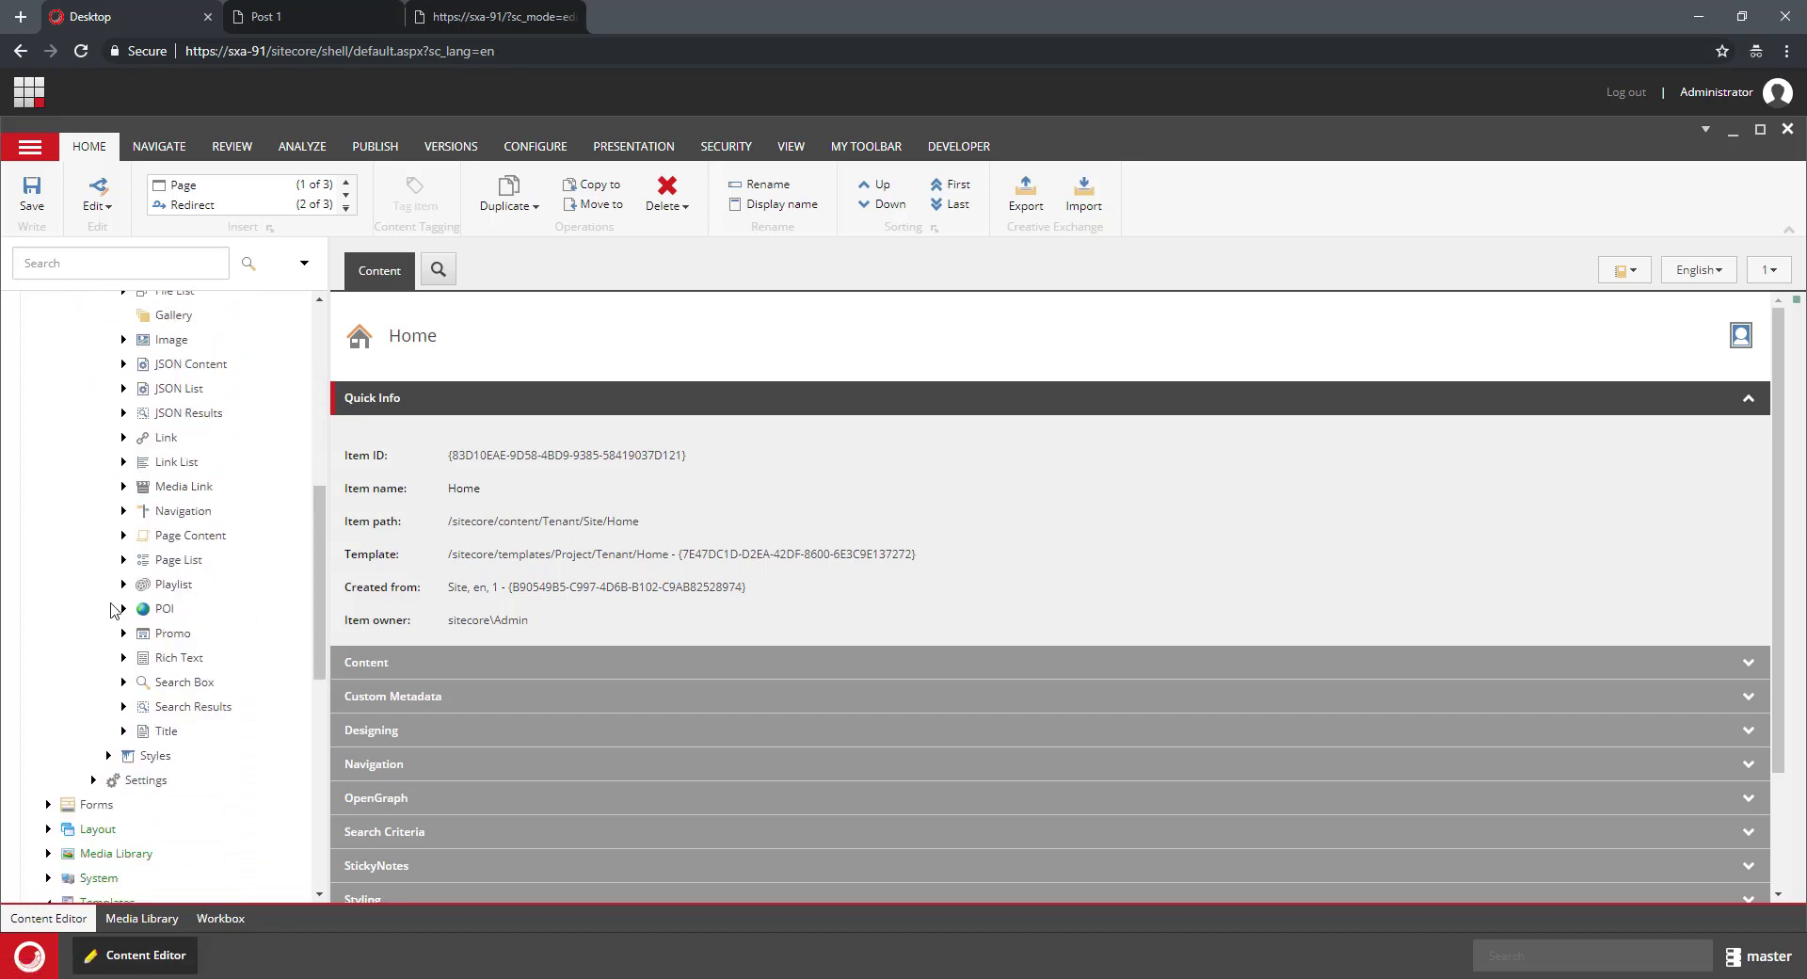
pyautogui.click(124, 535)
pyautogui.click(138, 559)
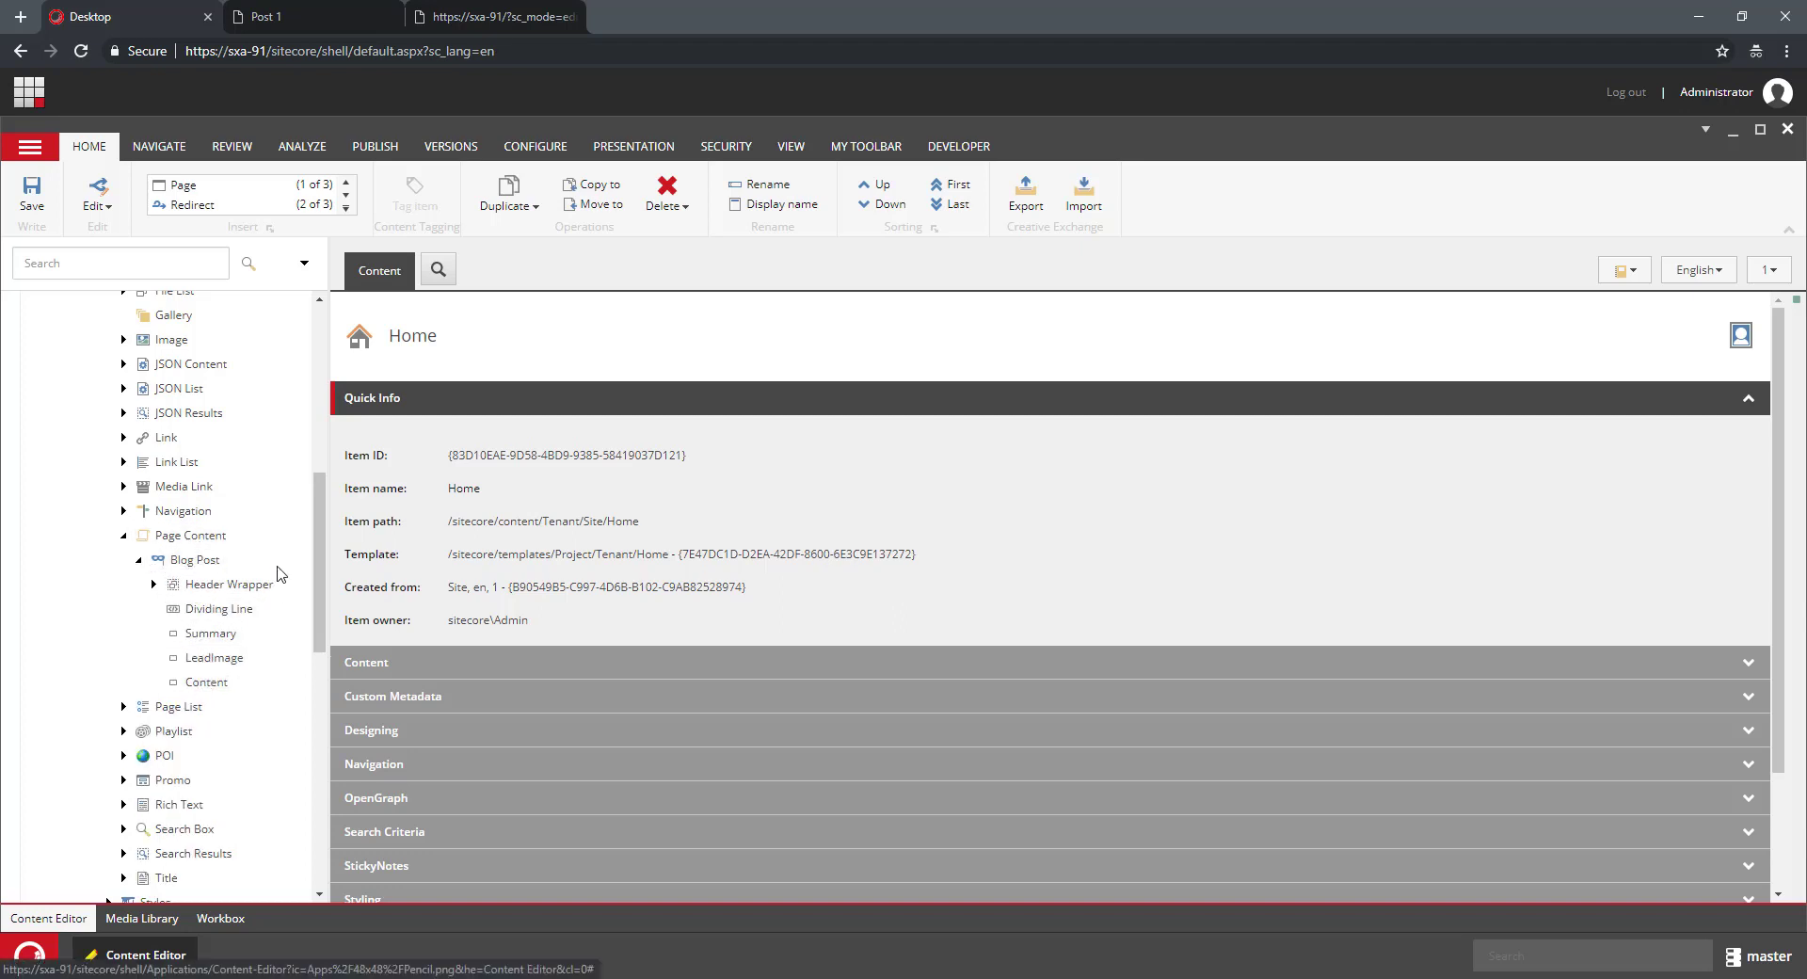
pyautogui.scroll(5, 249, 499)
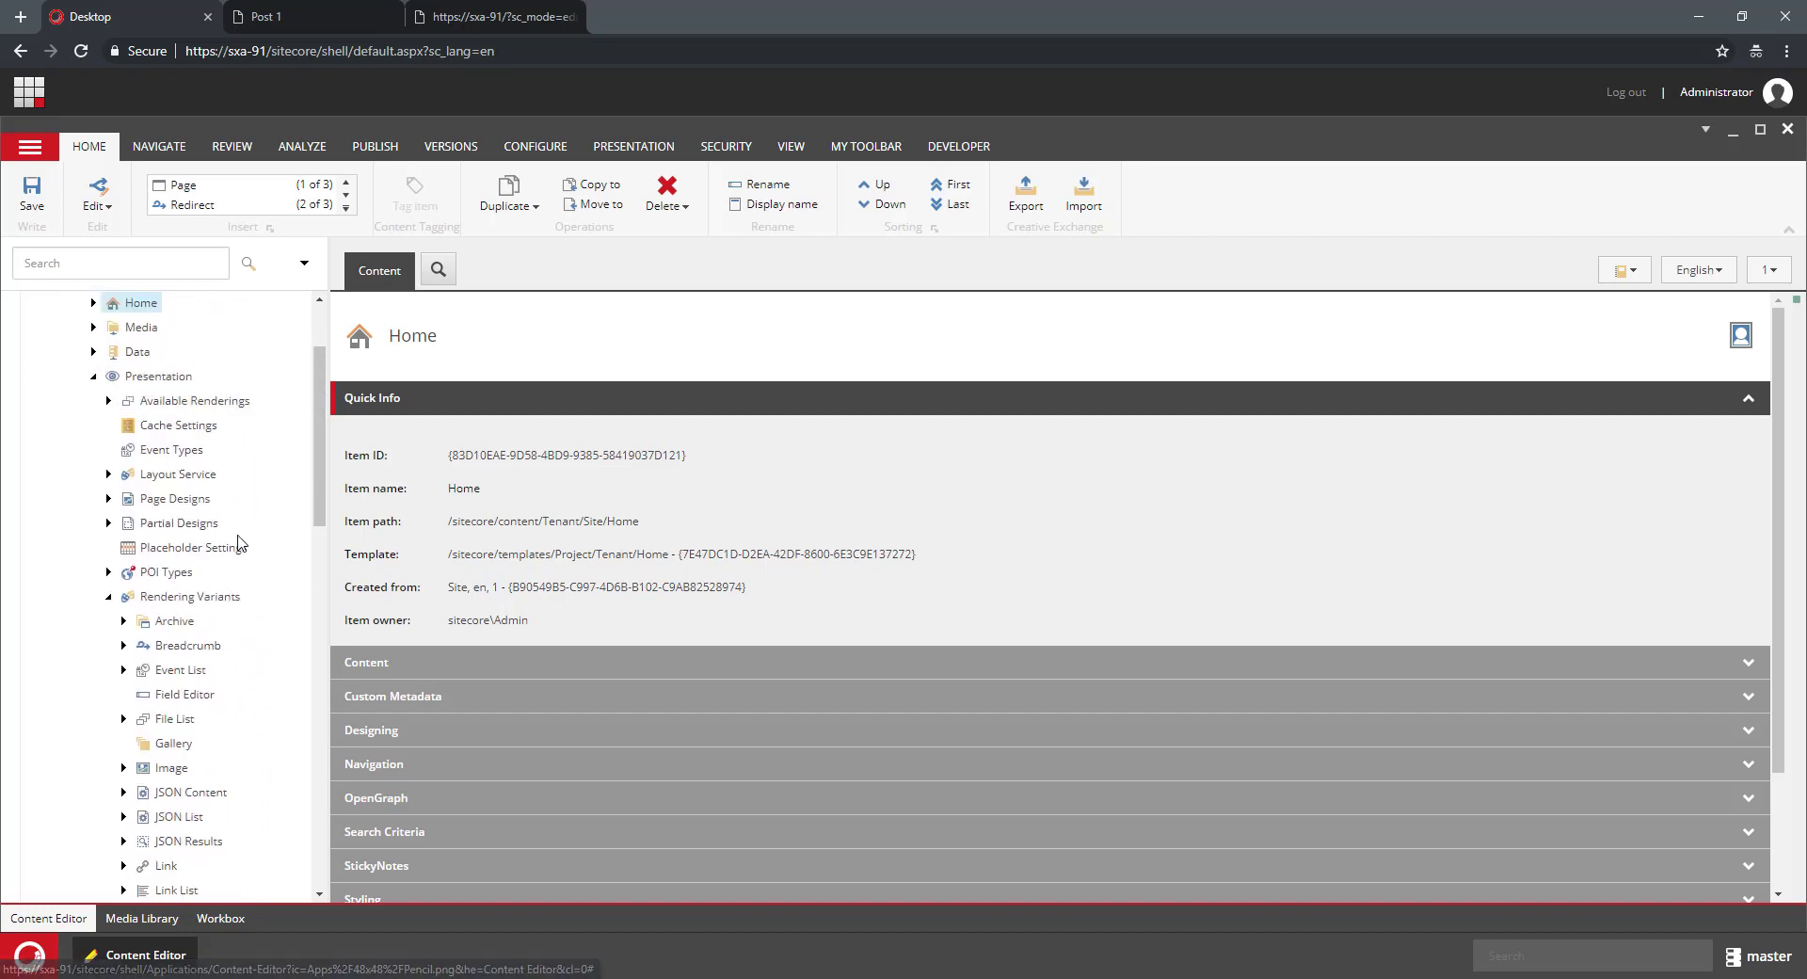
# - Open the Blog Post template under Templates/Project/Tenant and examine the type and source of its Authors field
pyautogui.scroll(-12, 188, 565)
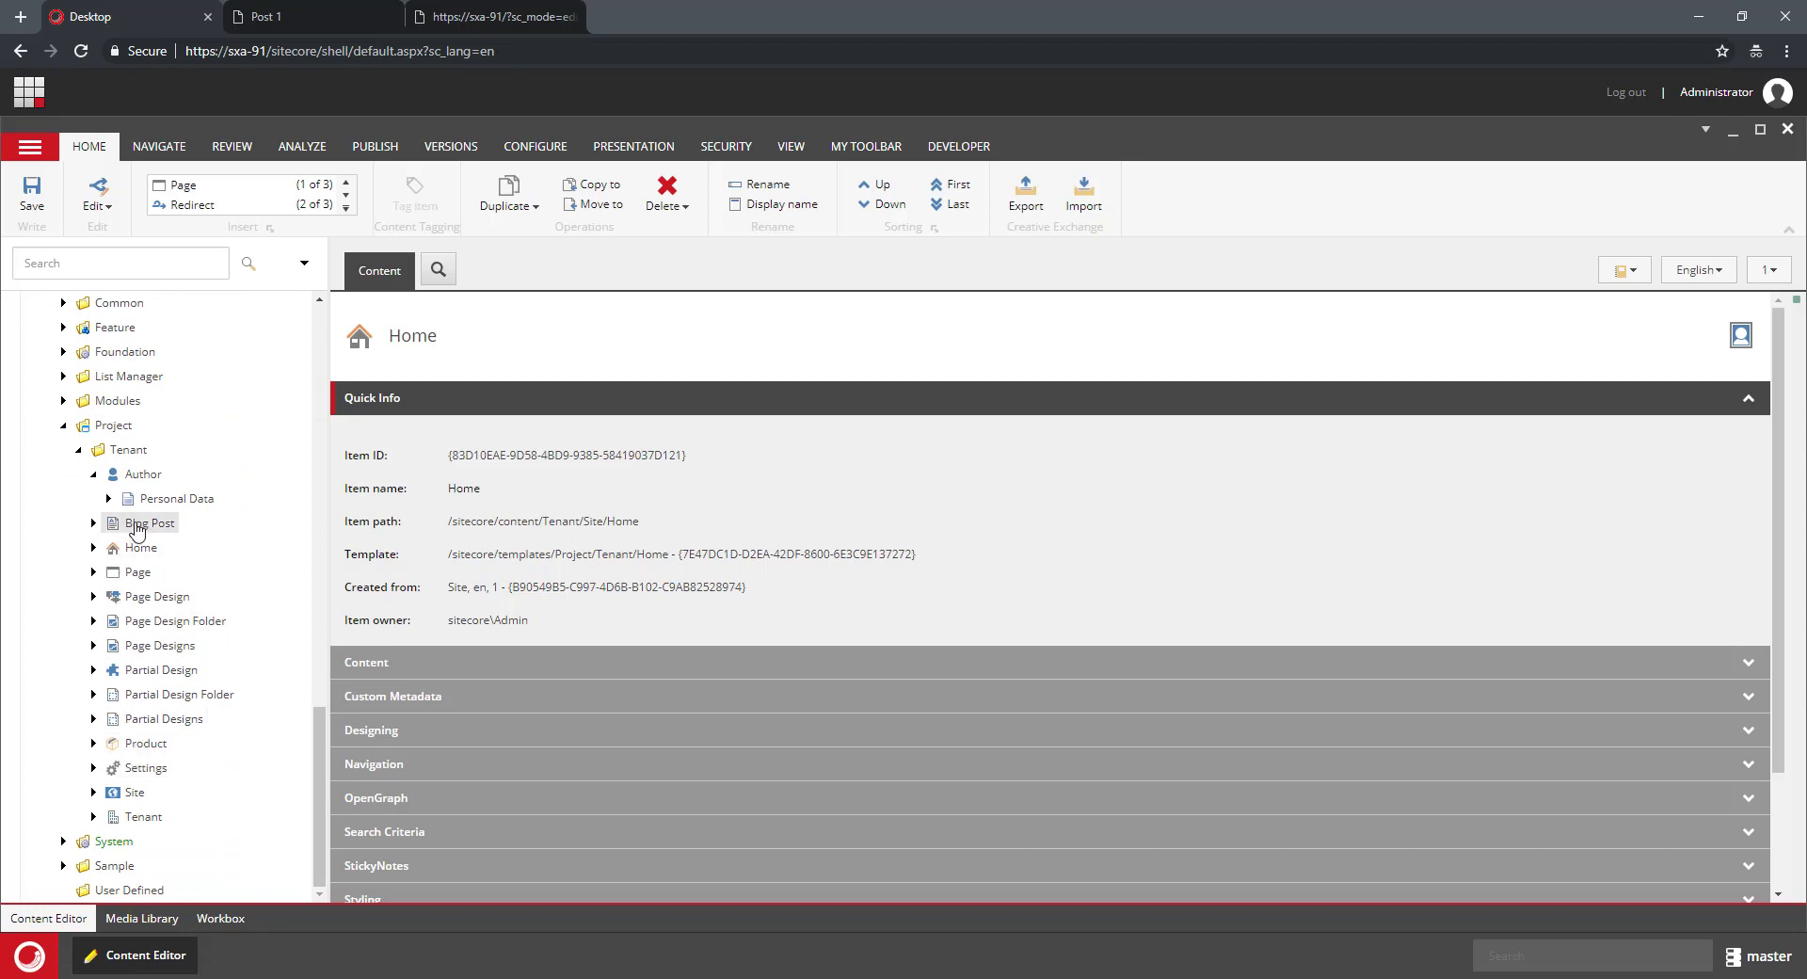
pyautogui.click(141, 523)
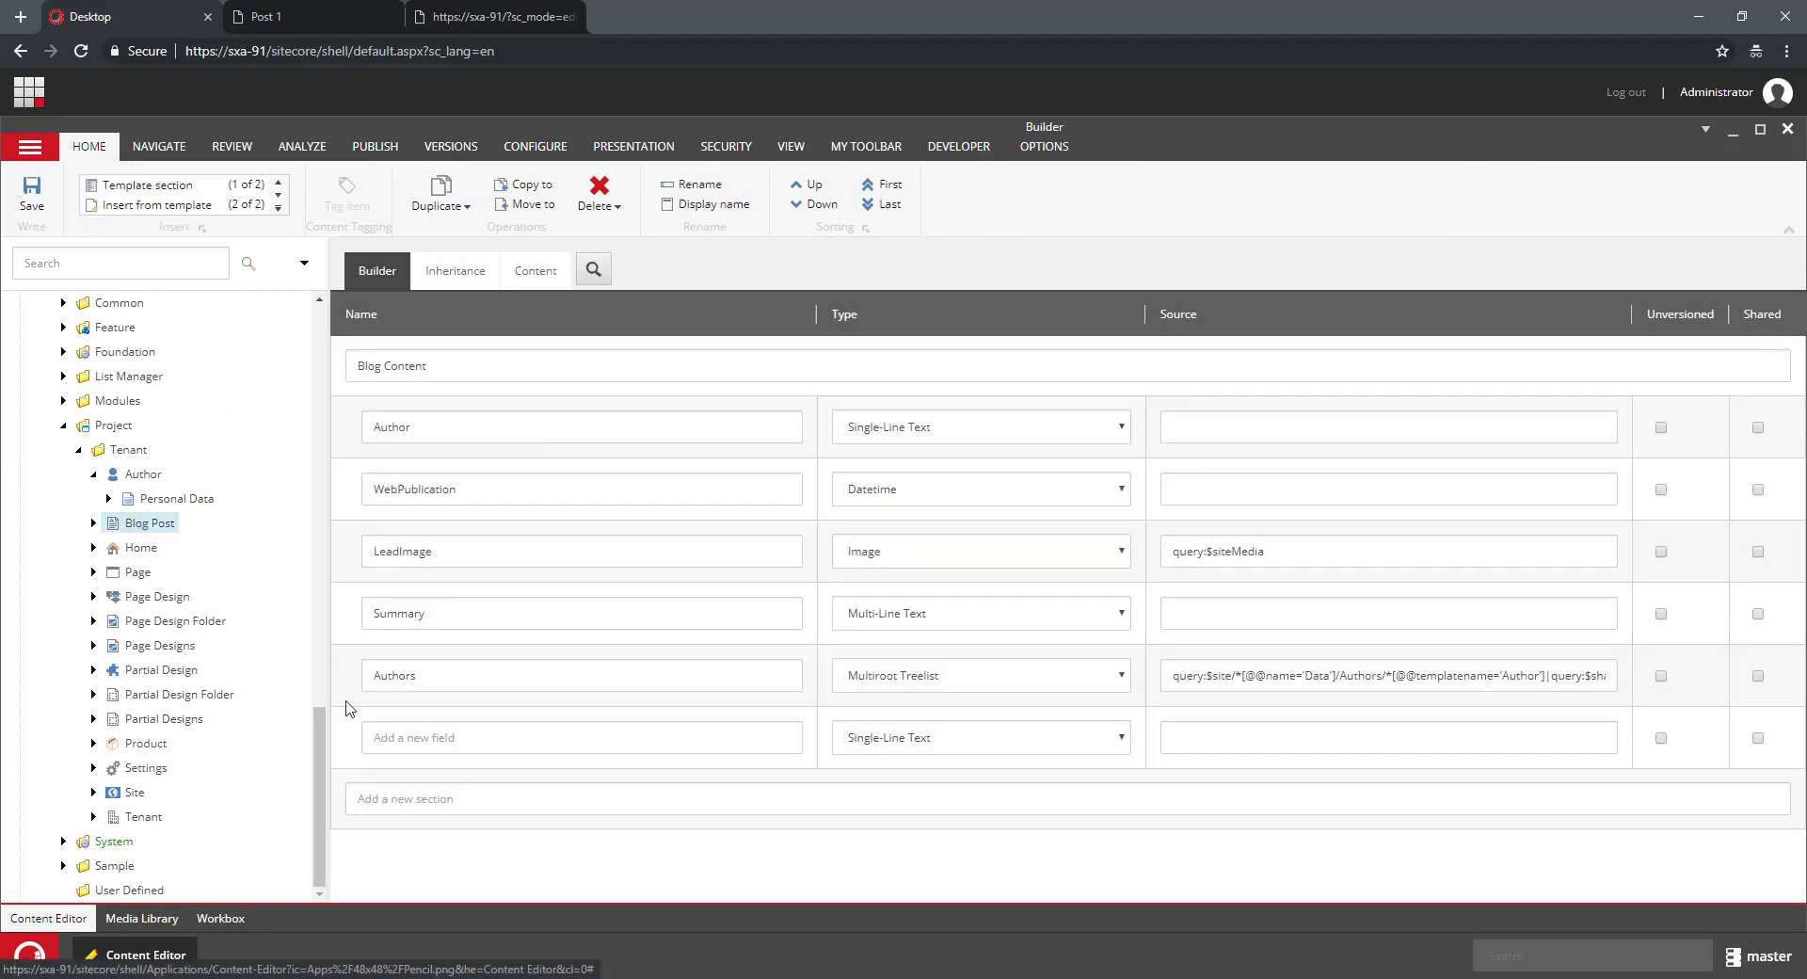
pyautogui.doubleClick(443, 675)
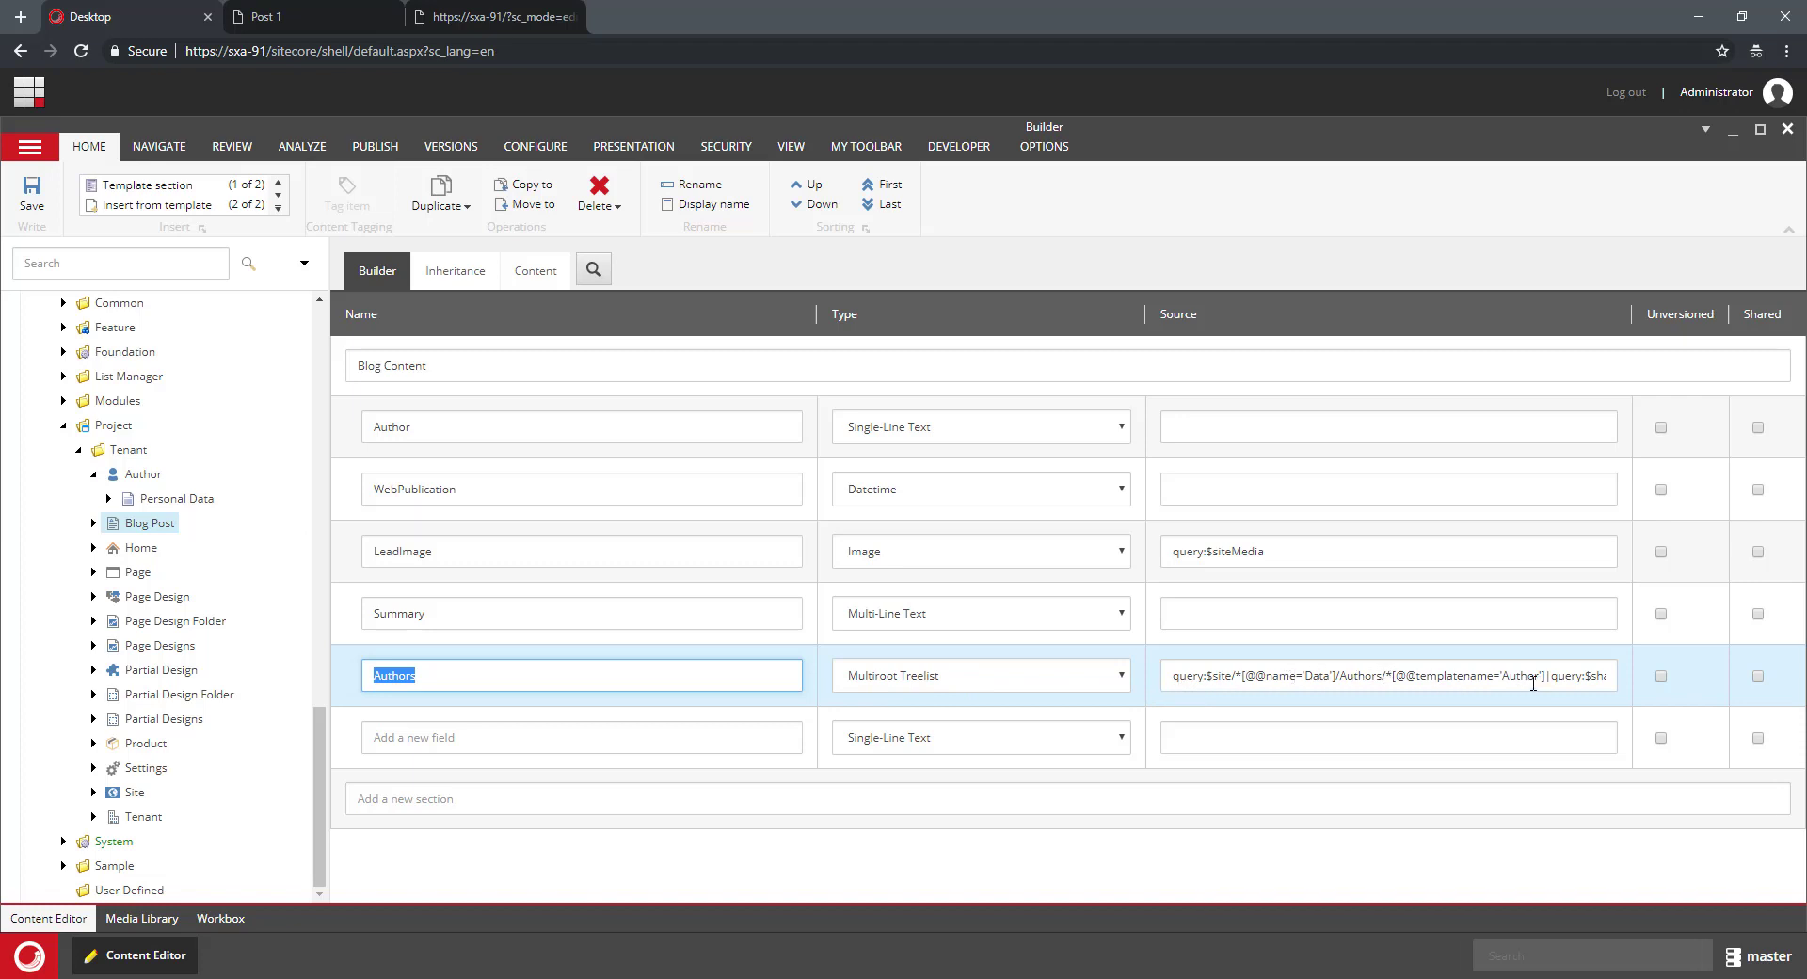
# - Open the first author item under Site/Data/Authors and review its personal data, picture and RelatedMedia fields
pyautogui.scroll(15, 261, 544)
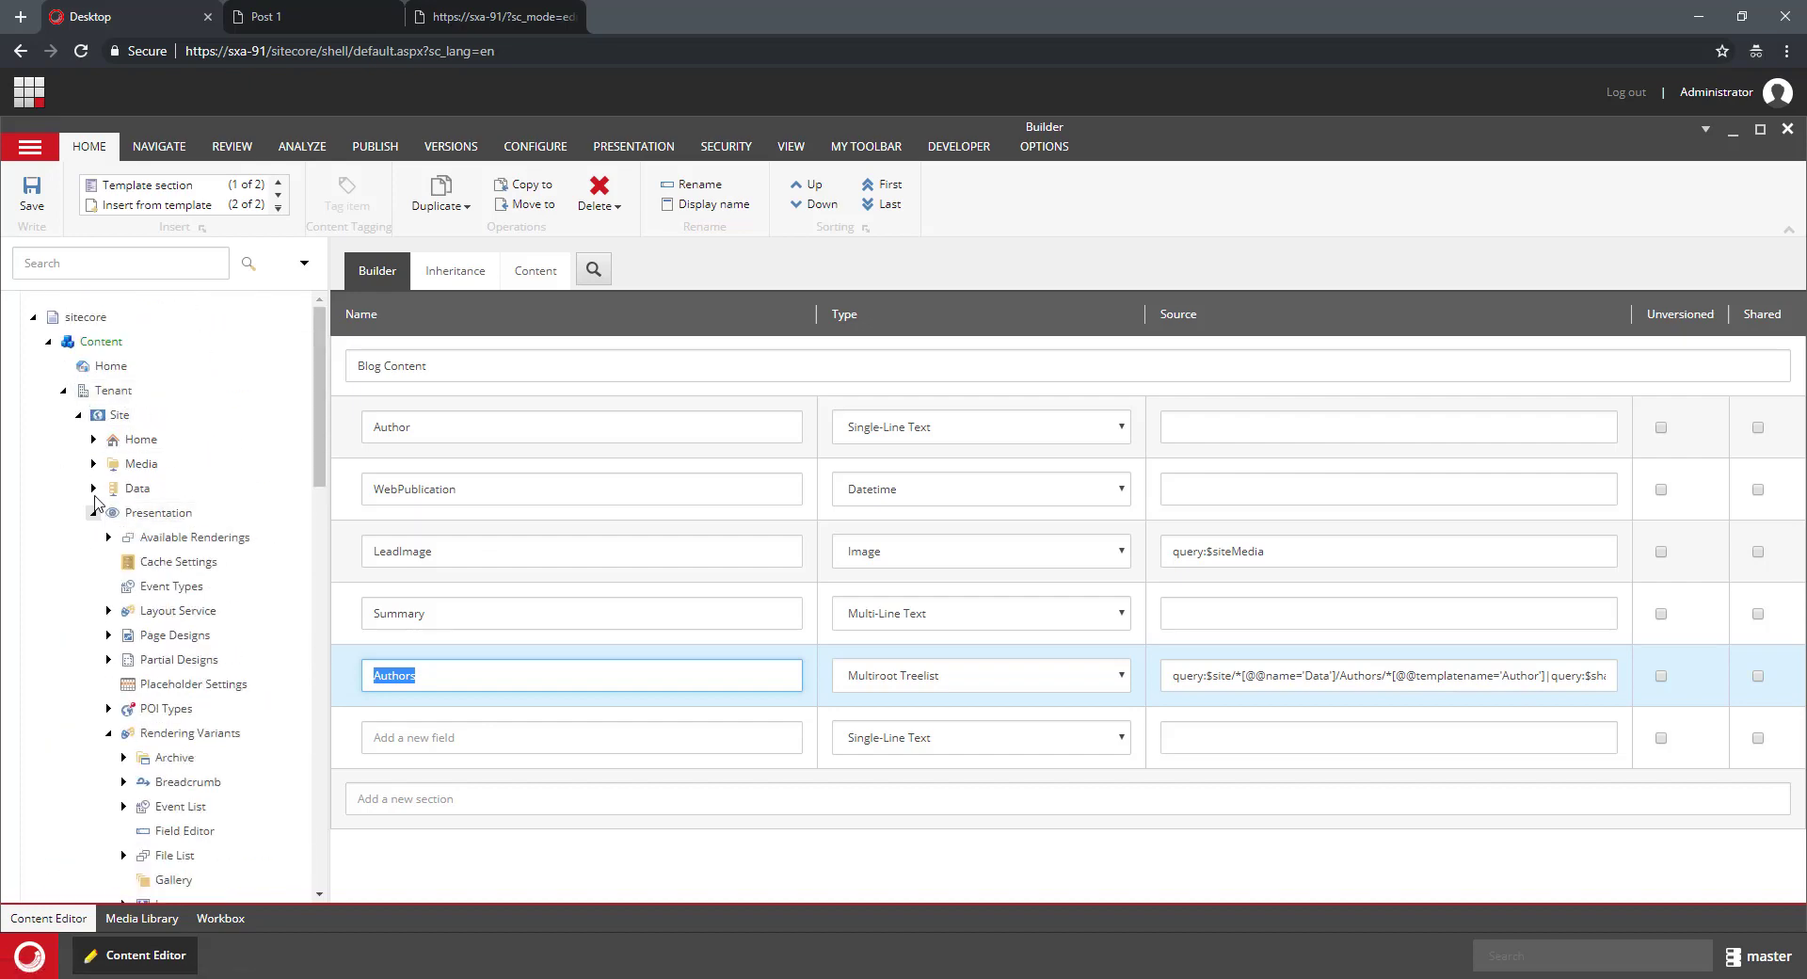
pyautogui.click(93, 512)
pyautogui.click(93, 488)
pyautogui.click(108, 537)
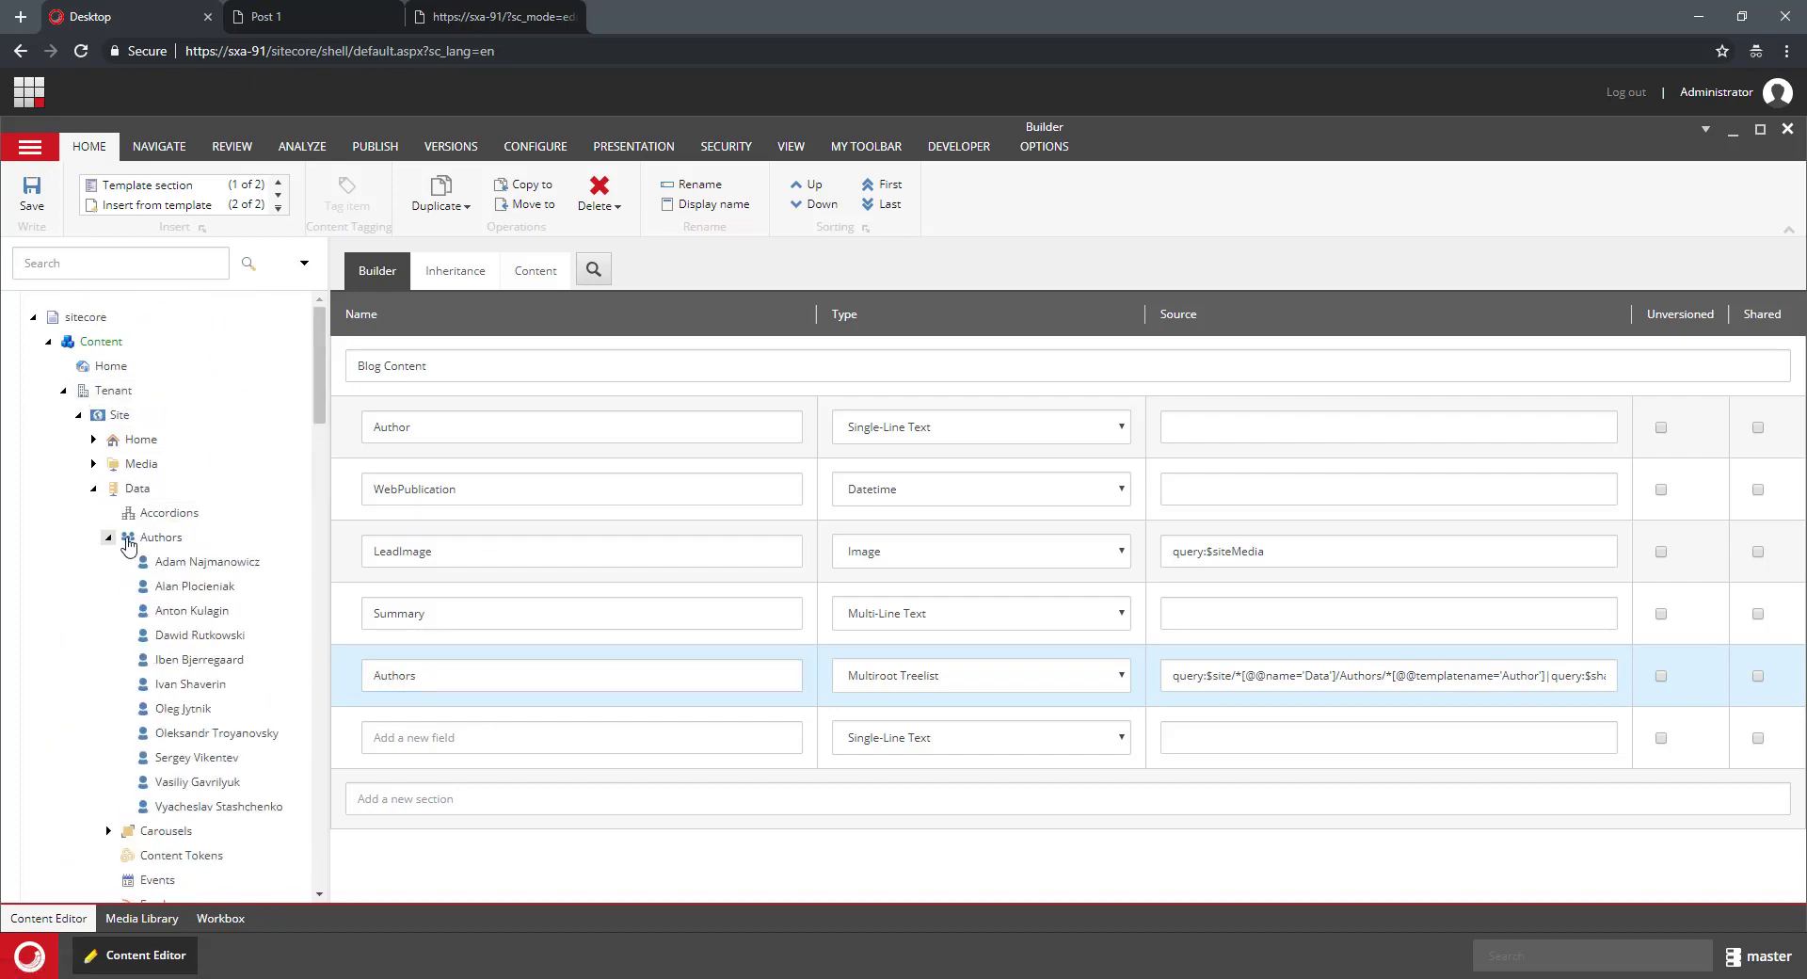
pyautogui.click(184, 561)
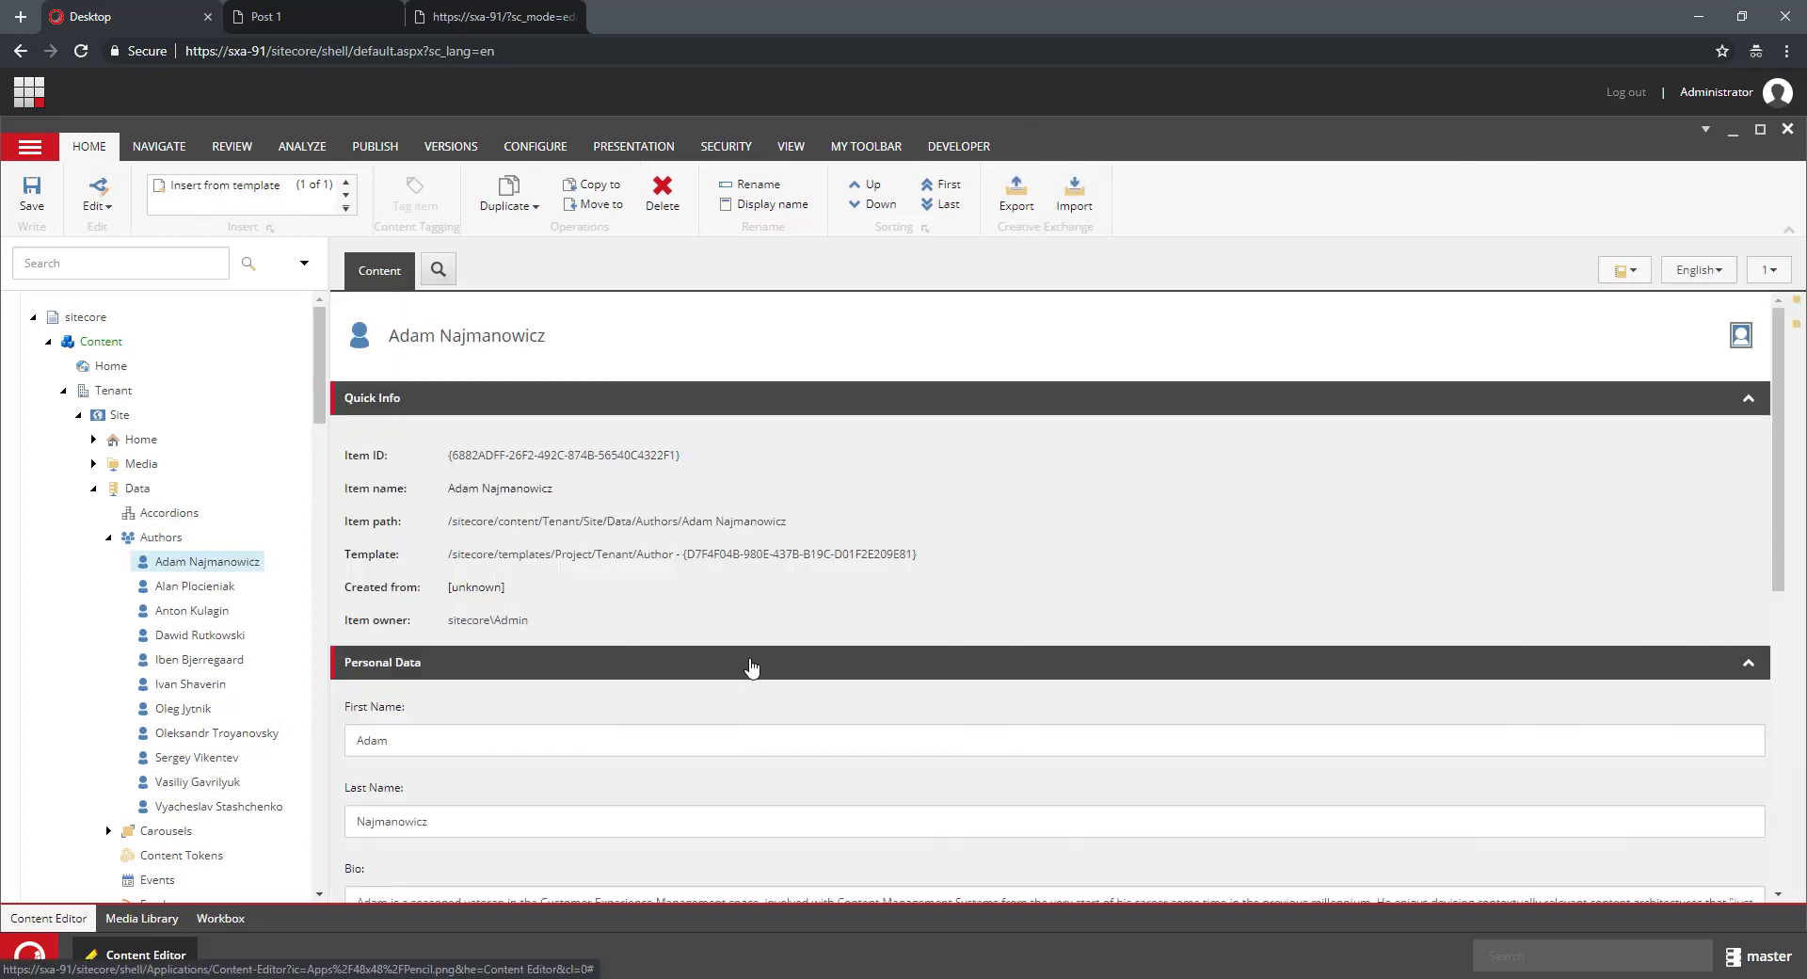
pyautogui.scroll(-3, 665, 532)
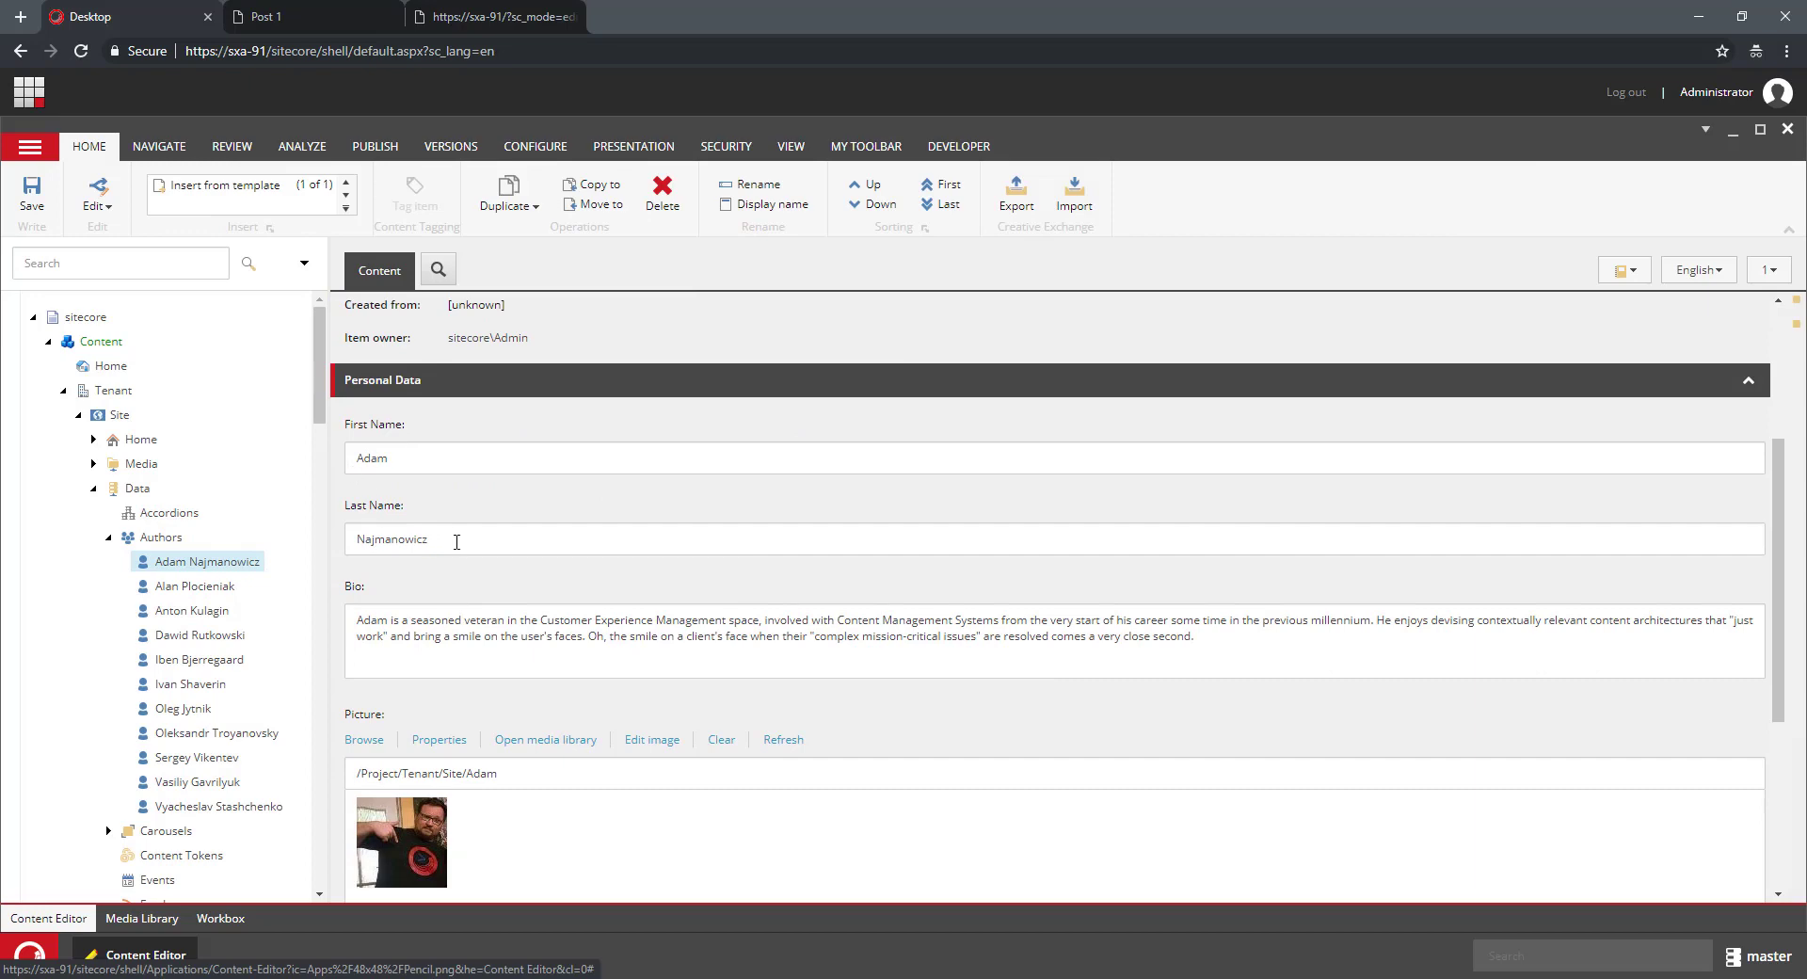
pyautogui.scroll(-4, 480, 729)
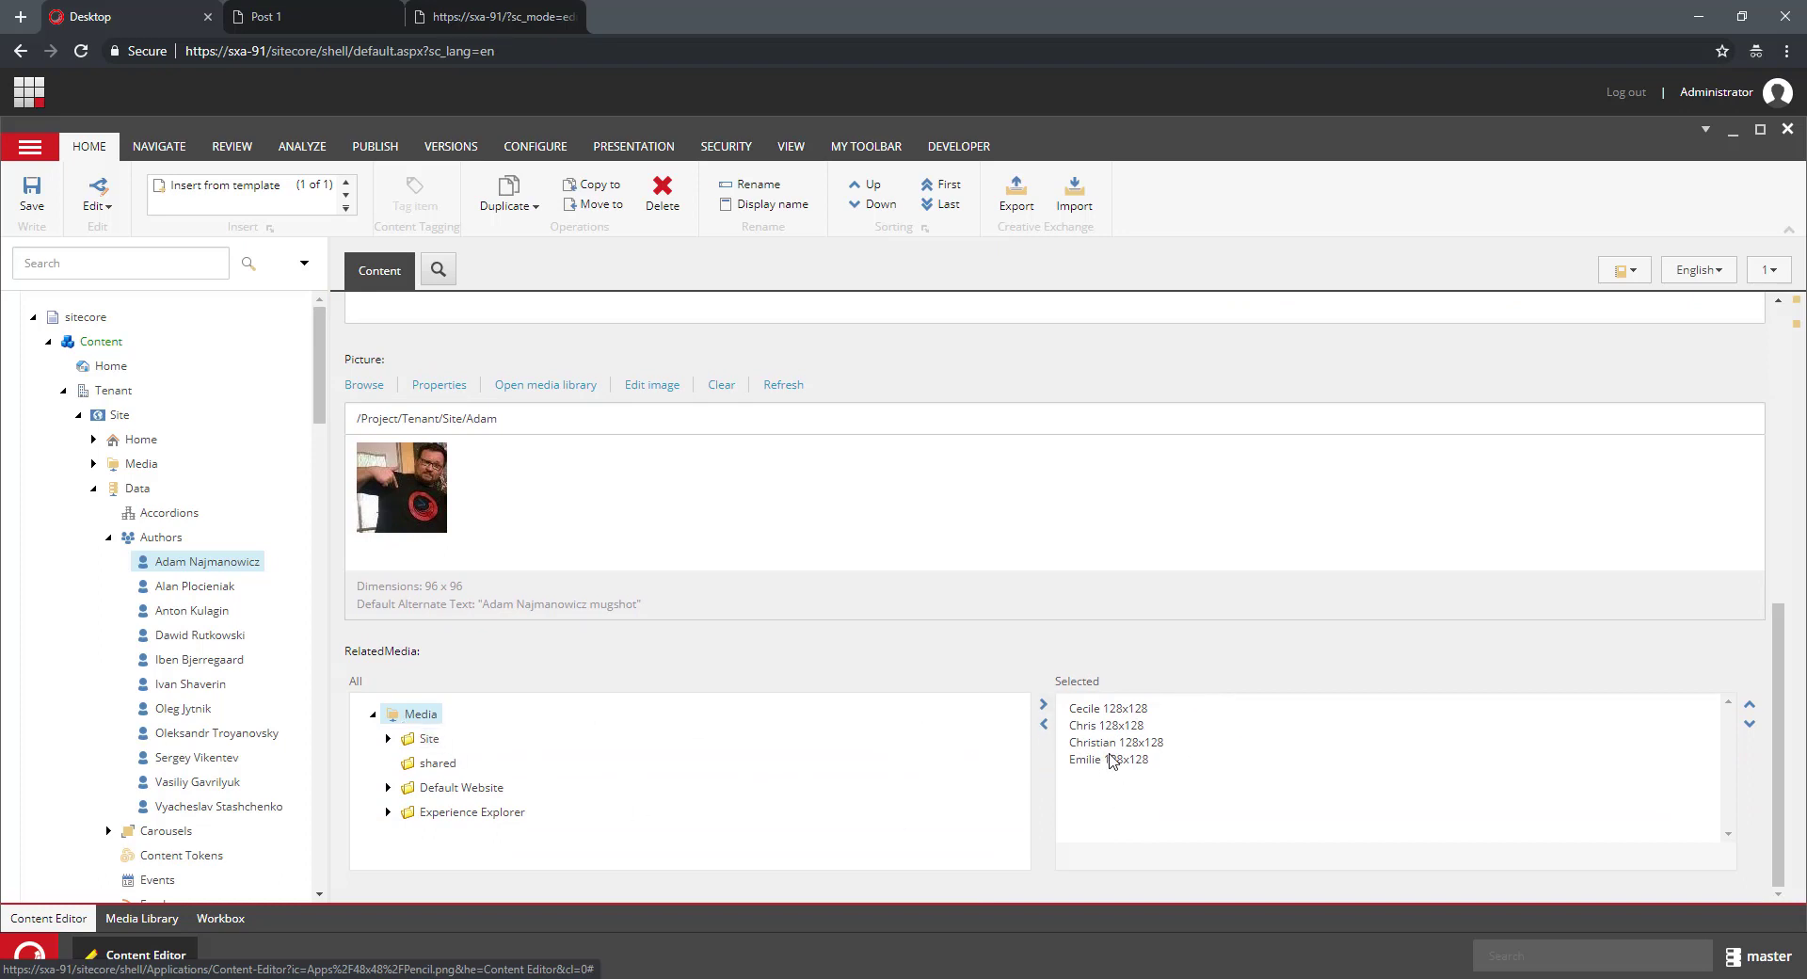
pyautogui.scroll(-5, 203, 475)
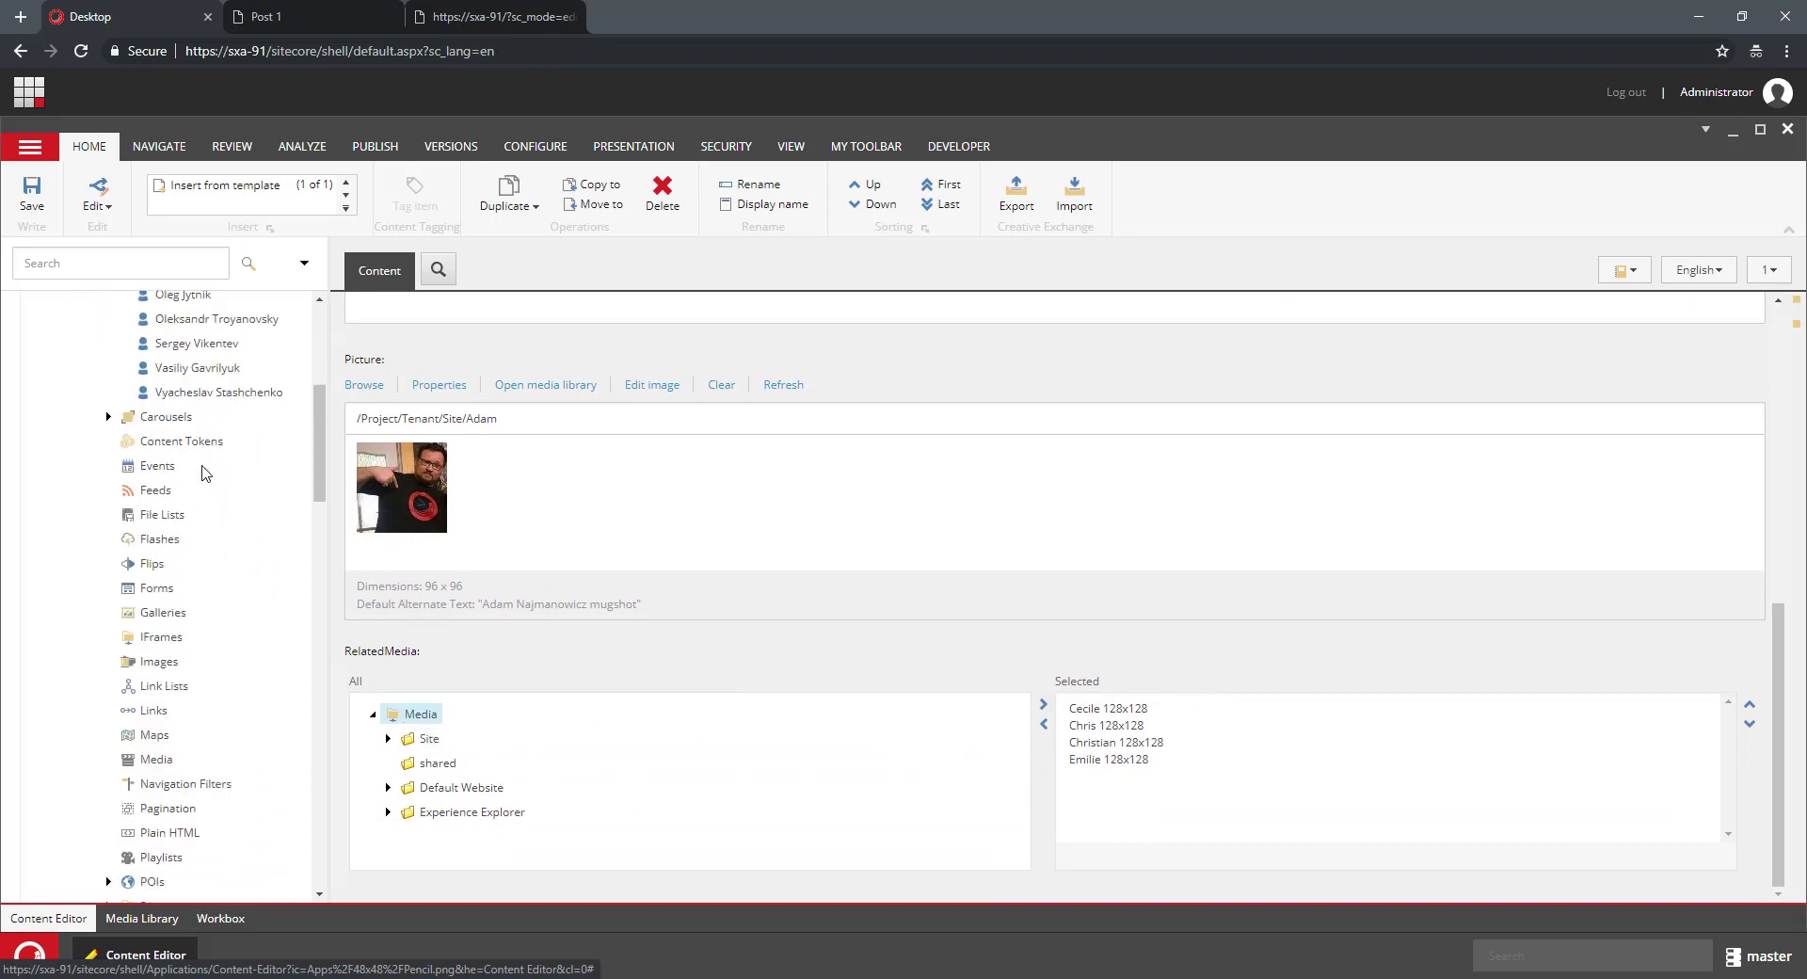
pyautogui.scroll(-5, 203, 479)
pyautogui.scroll(4, 198, 488)
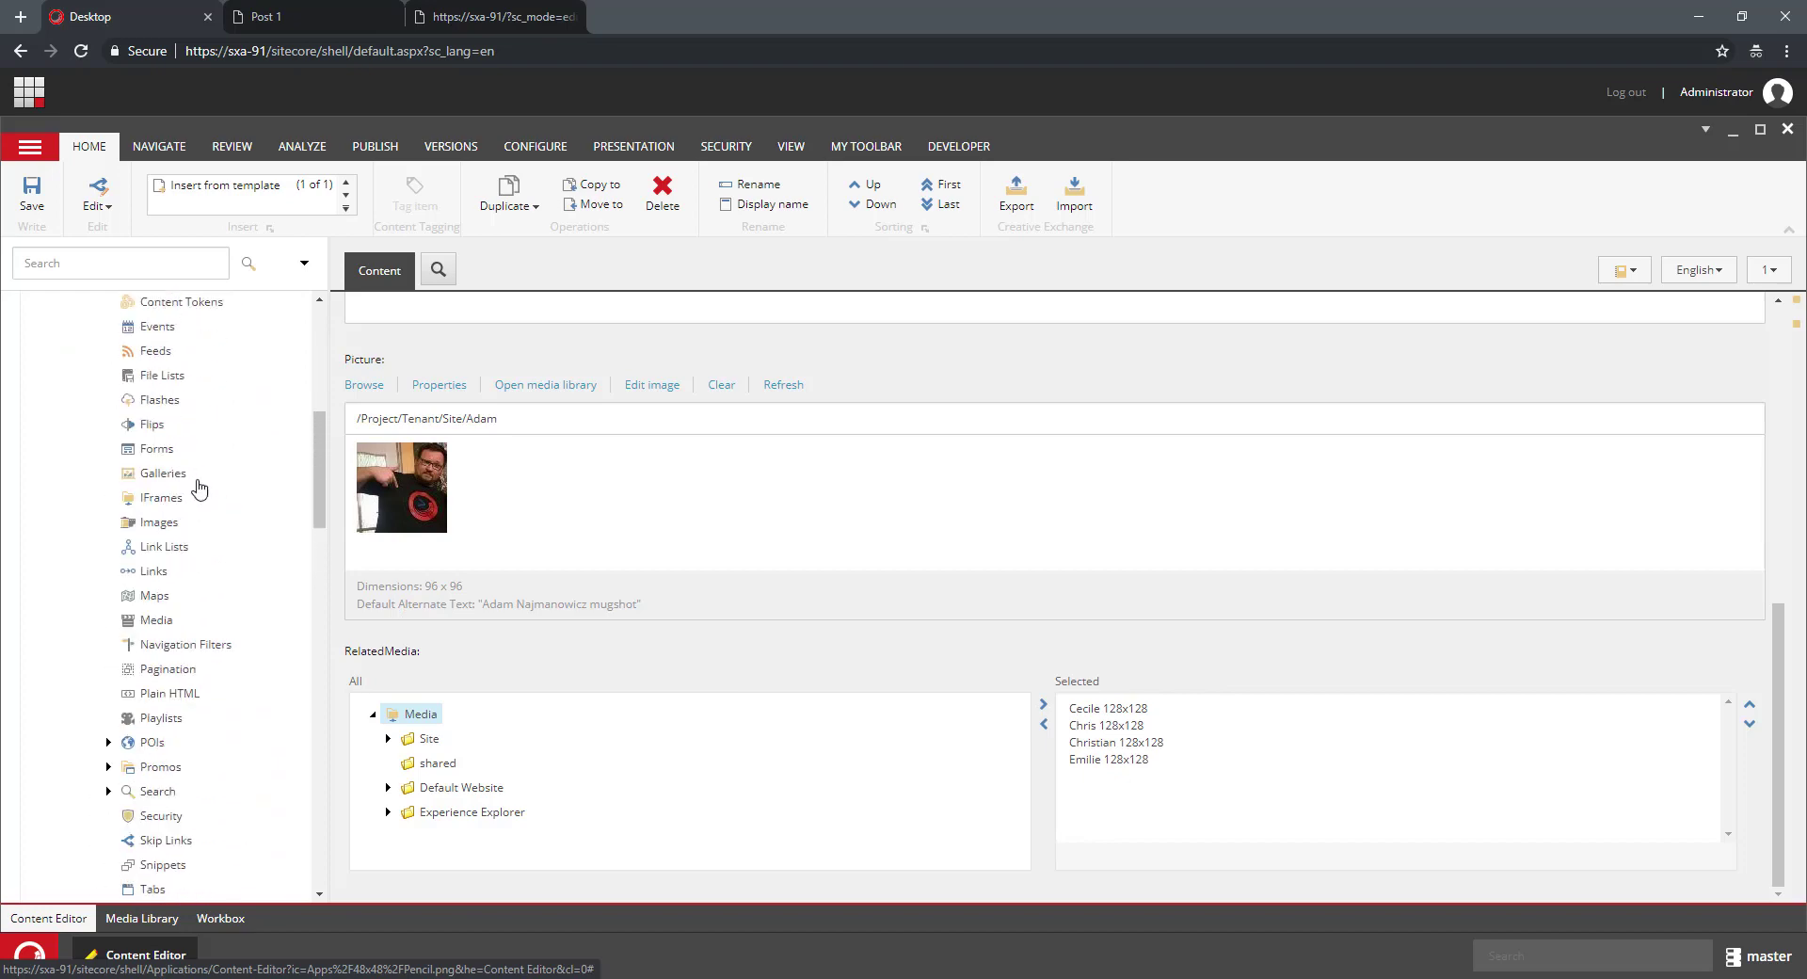
pyautogui.scroll(7, 202, 480)
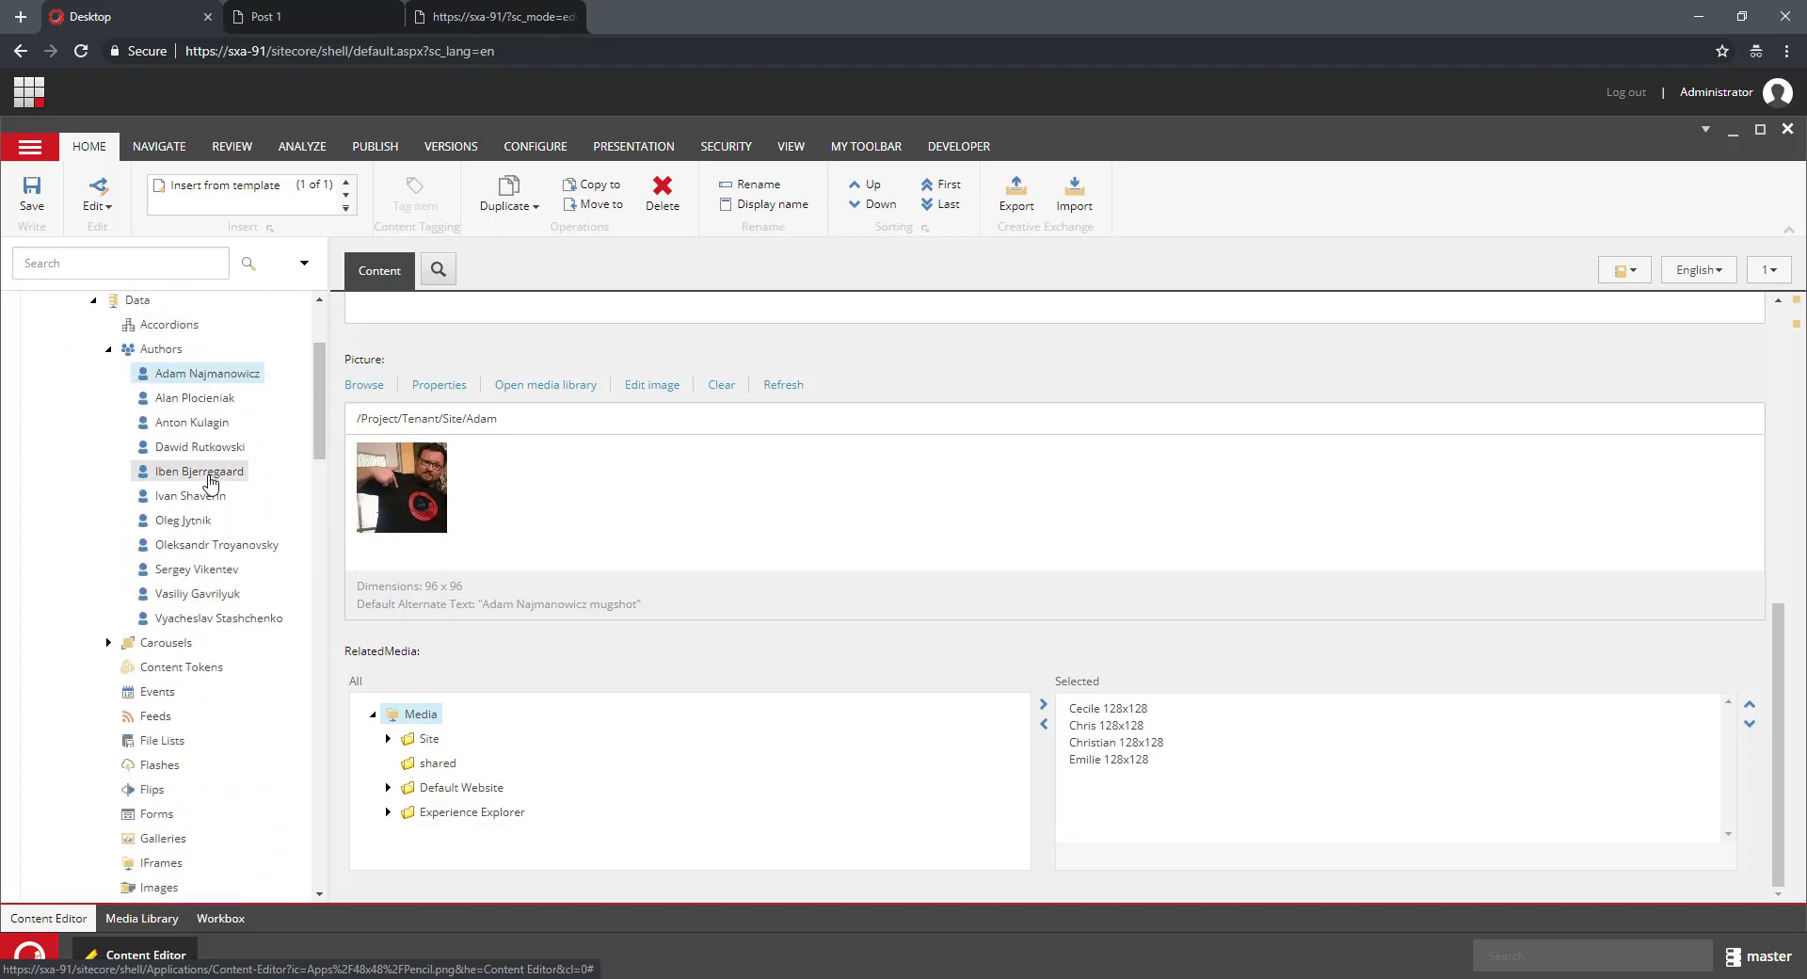
# - Switch to the Post 1 page in the Experience Editor and reload it
pyautogui.click(311, 17)
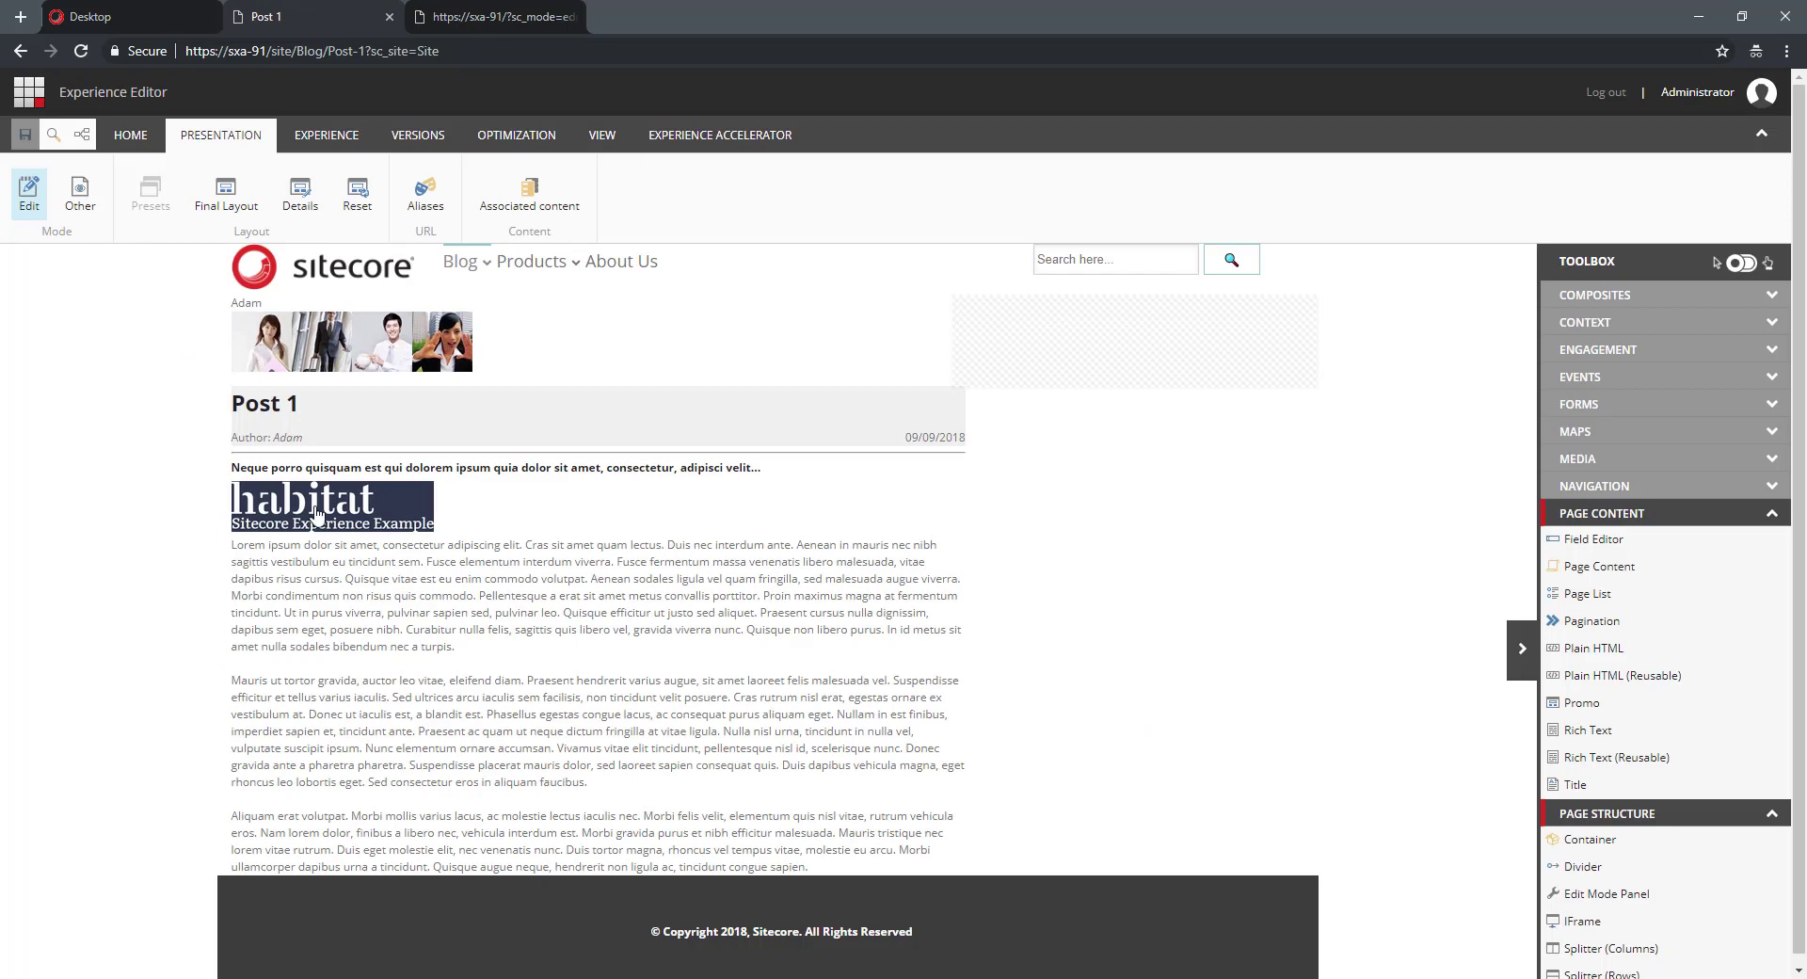
pyautogui.click(81, 51)
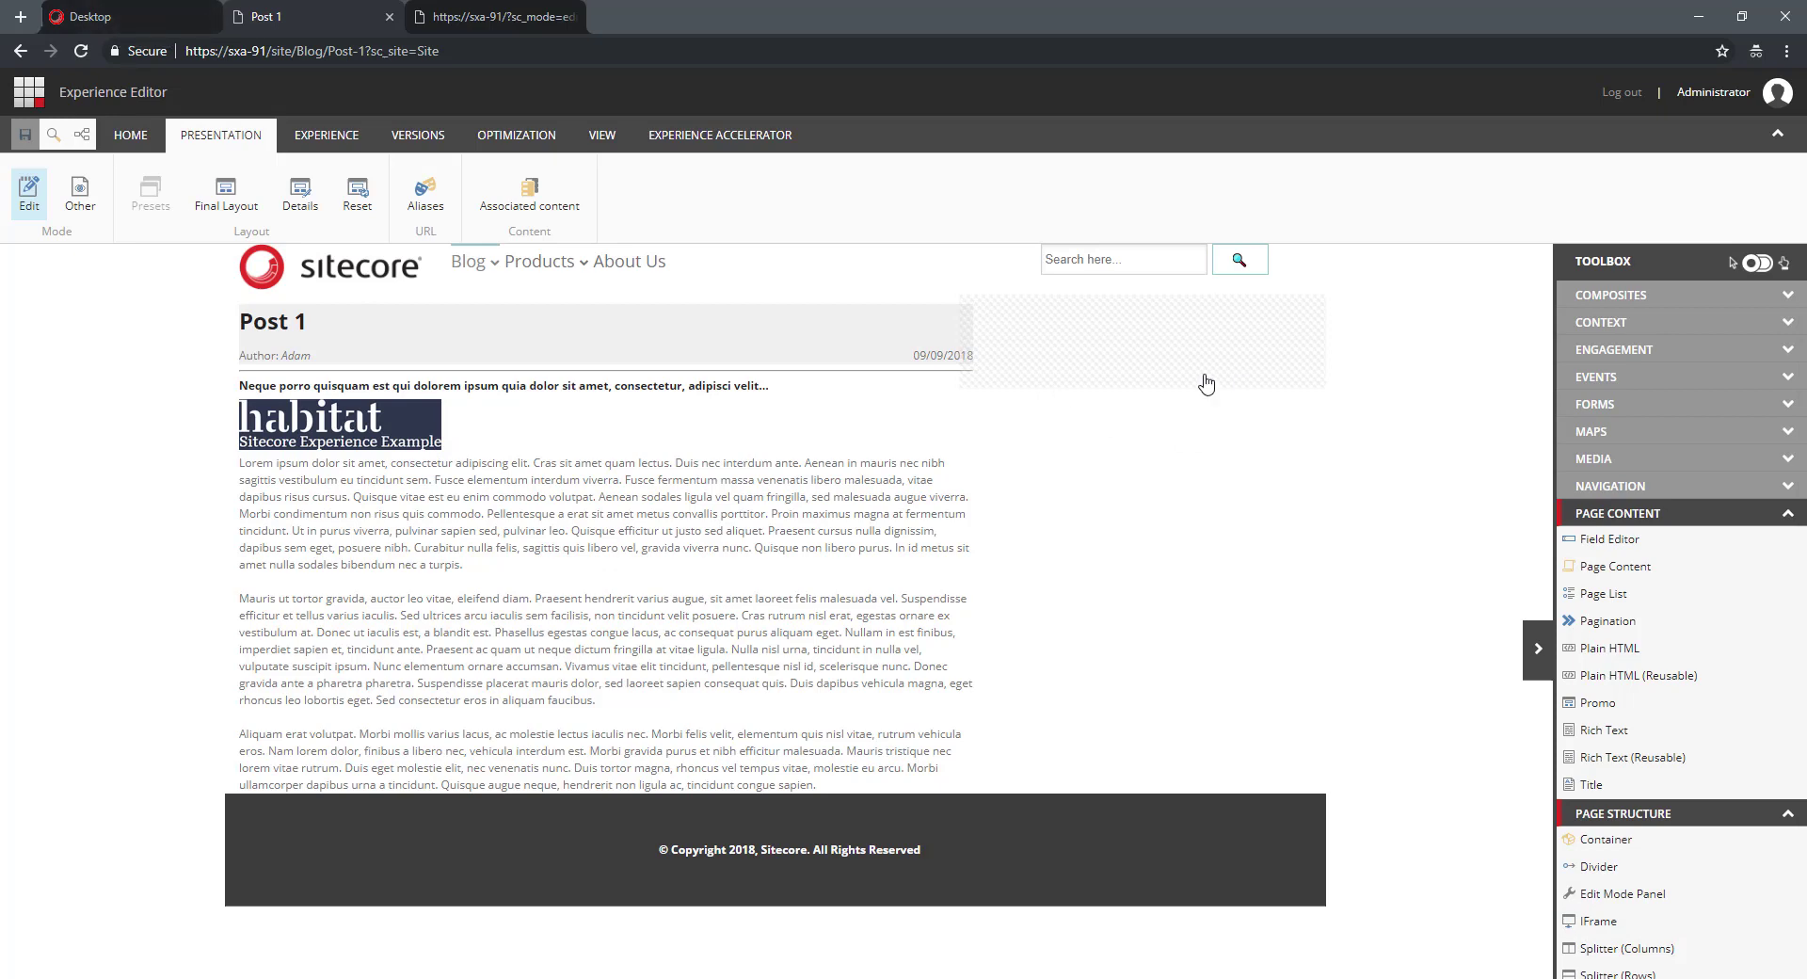
# - Return to the Content Editor and review the selected authors of Post 1 and Post 2 under Home/Blog
pyautogui.click(90, 16)
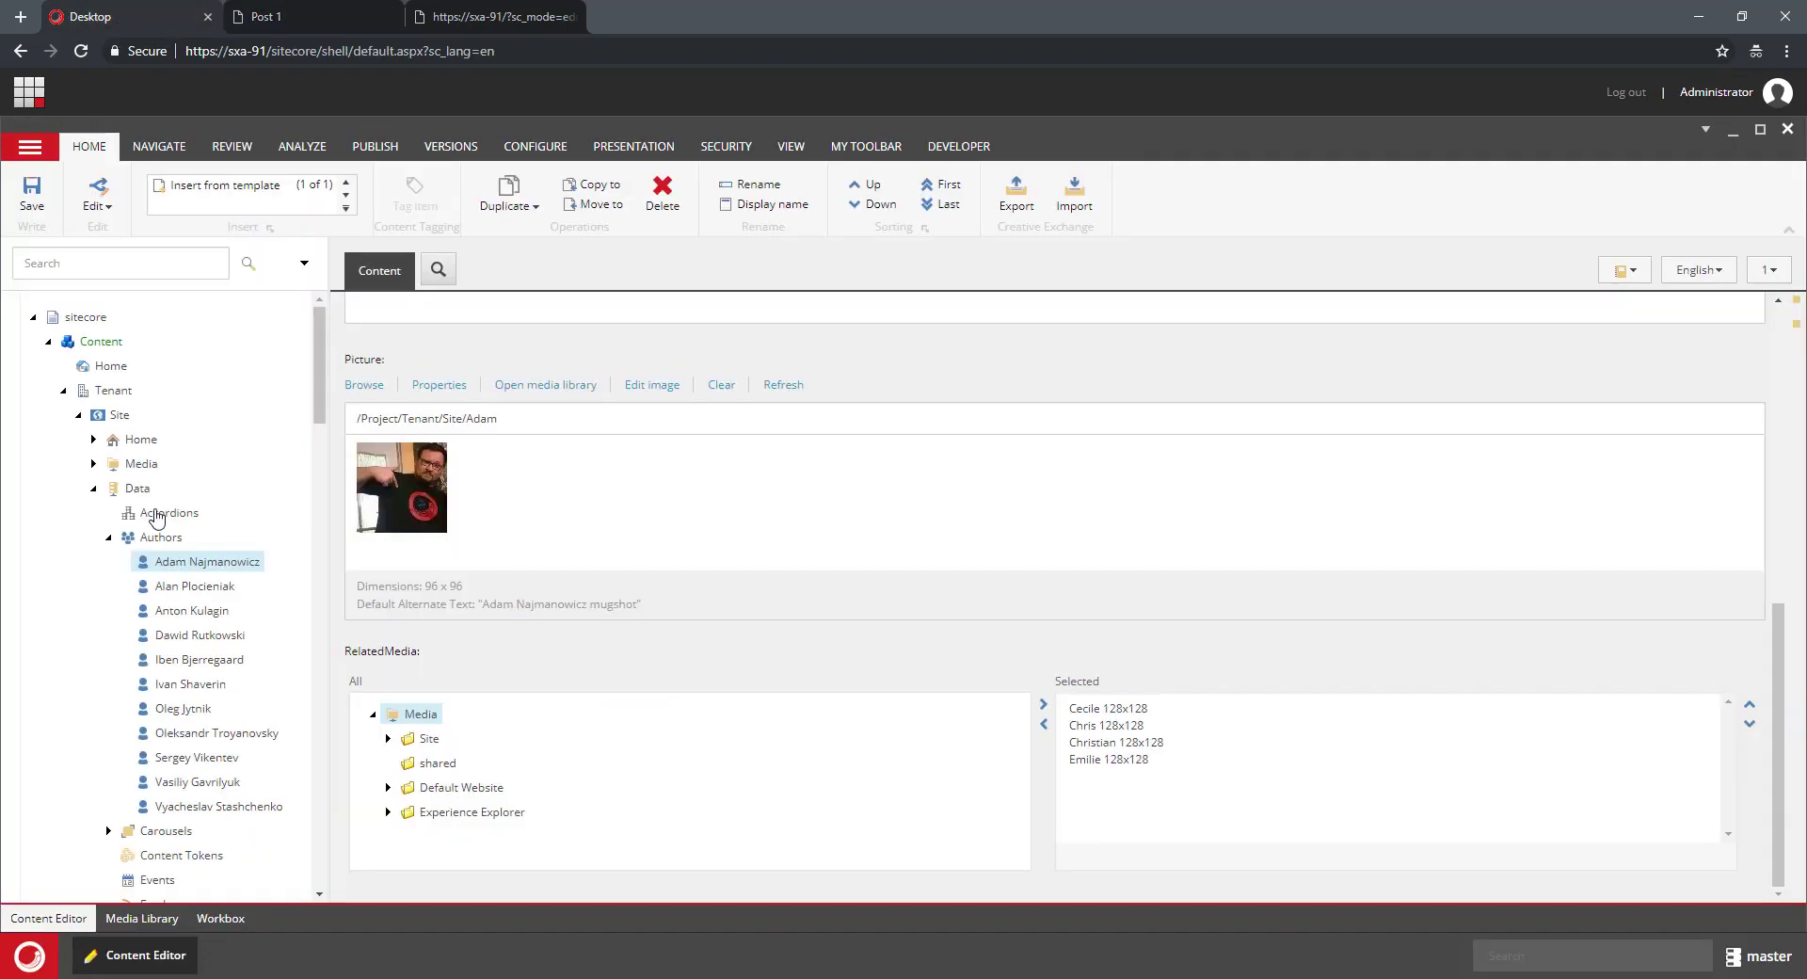
pyautogui.click(109, 536)
pyautogui.click(93, 438)
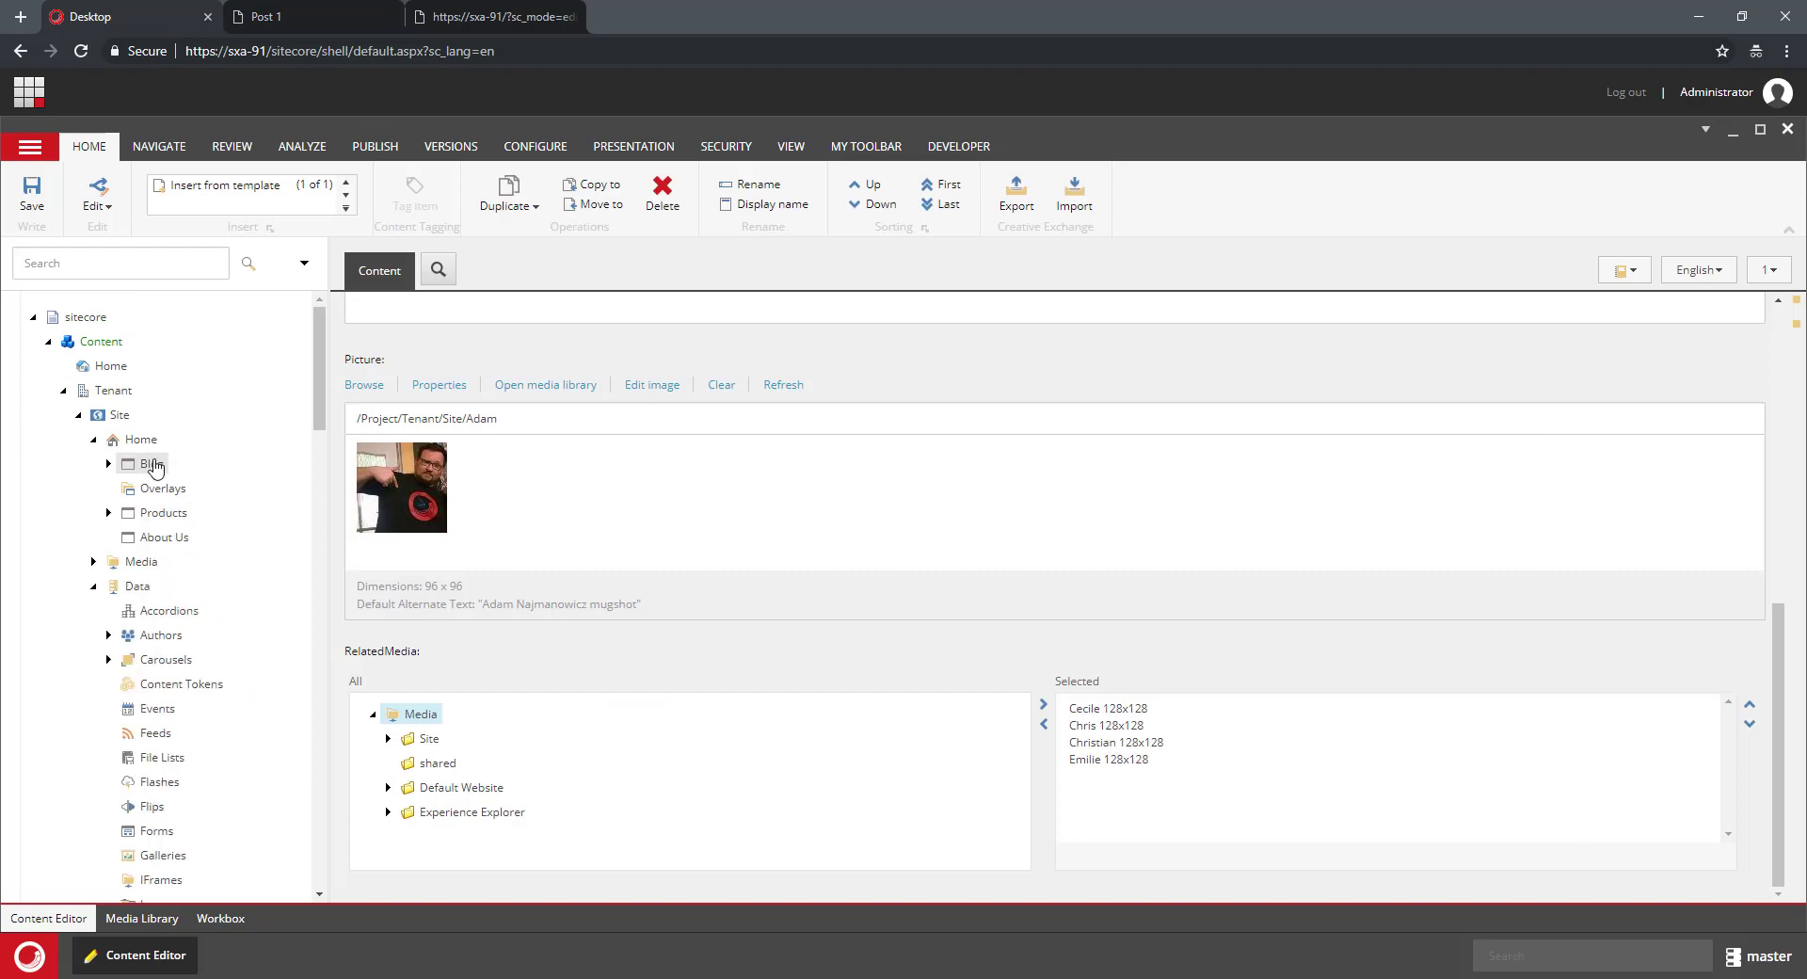
pyautogui.click(109, 463)
pyautogui.click(168, 488)
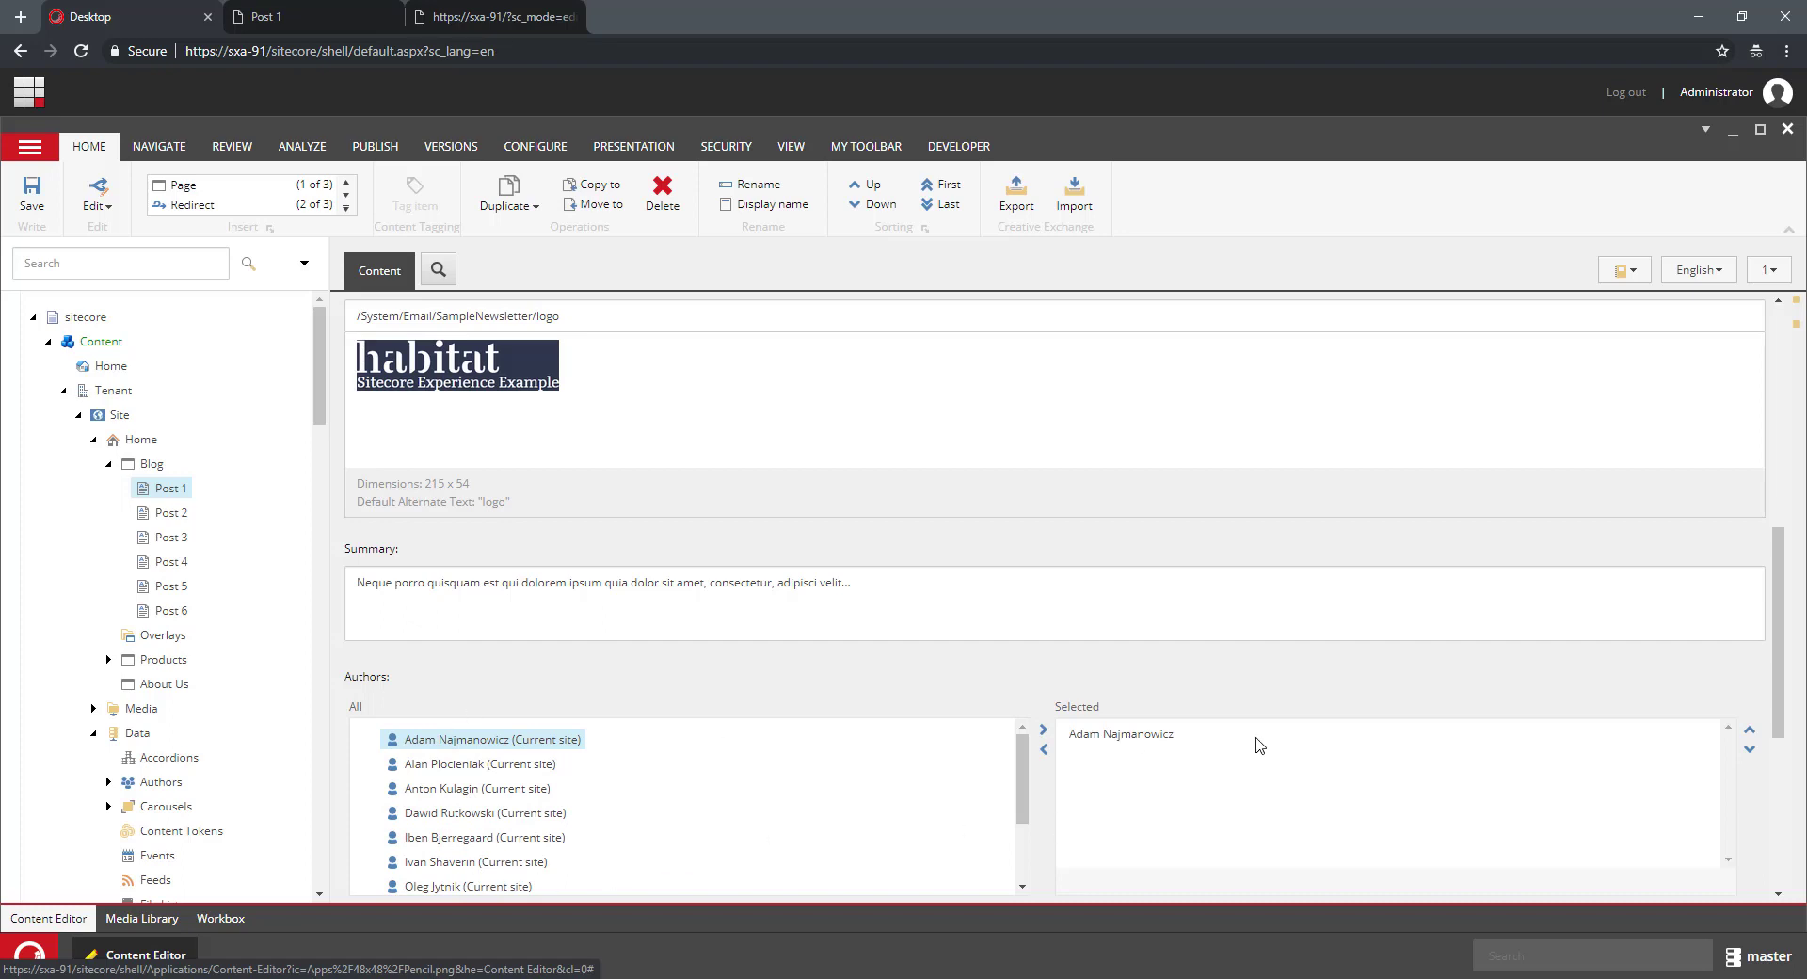
pyautogui.click(170, 514)
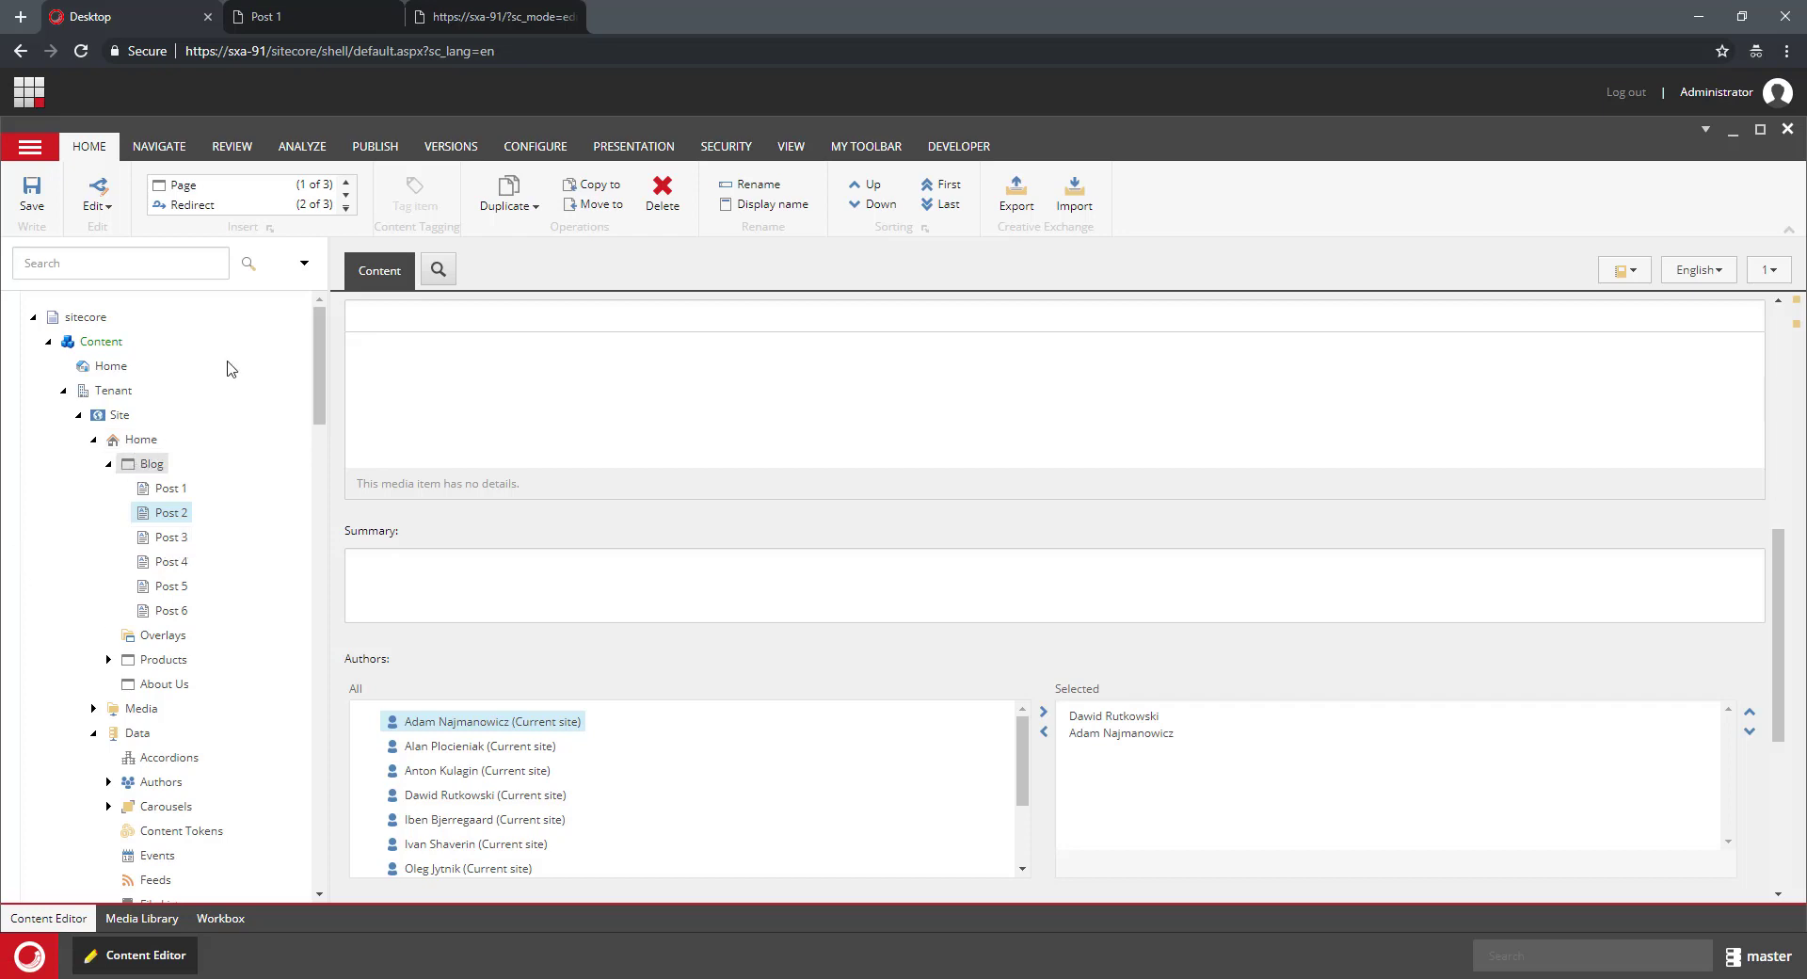
# - Insert a new variant definition named "Post Author" under Presentation/Rendering Variants/Page Content
pyautogui.click(108, 464)
pyautogui.scroll(-5, 216, 565)
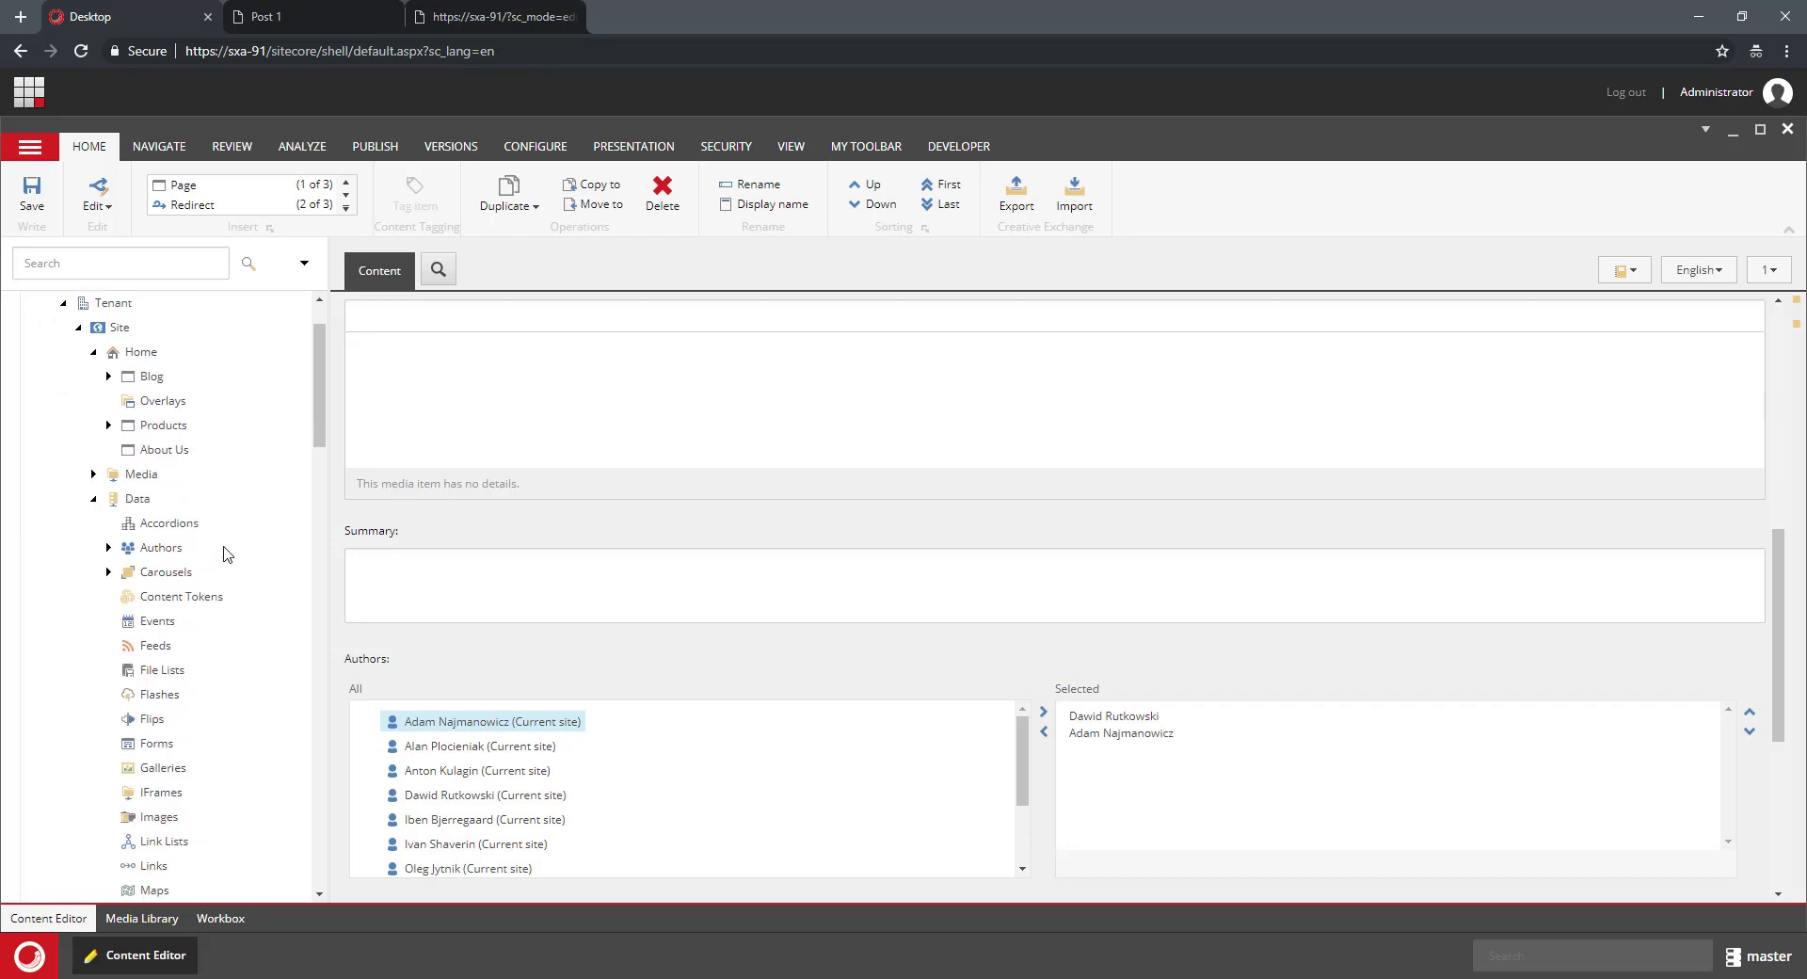
pyautogui.scroll(-5, 243, 526)
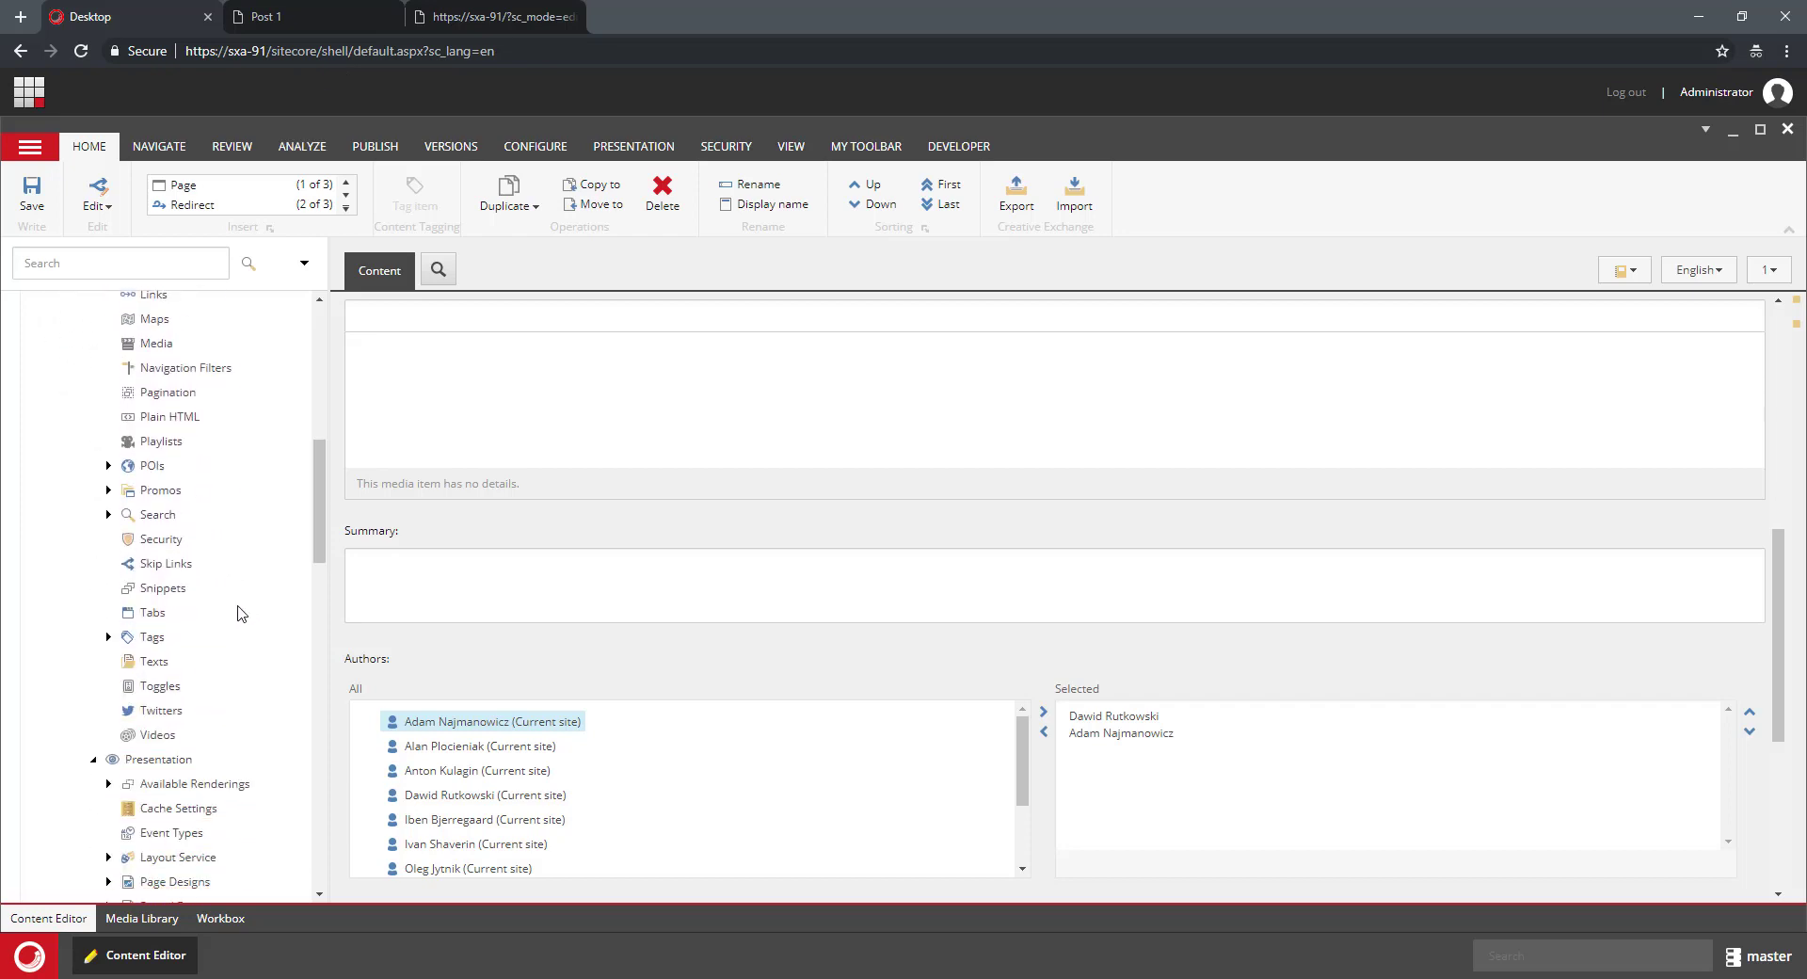
pyautogui.scroll(-4, 262, 641)
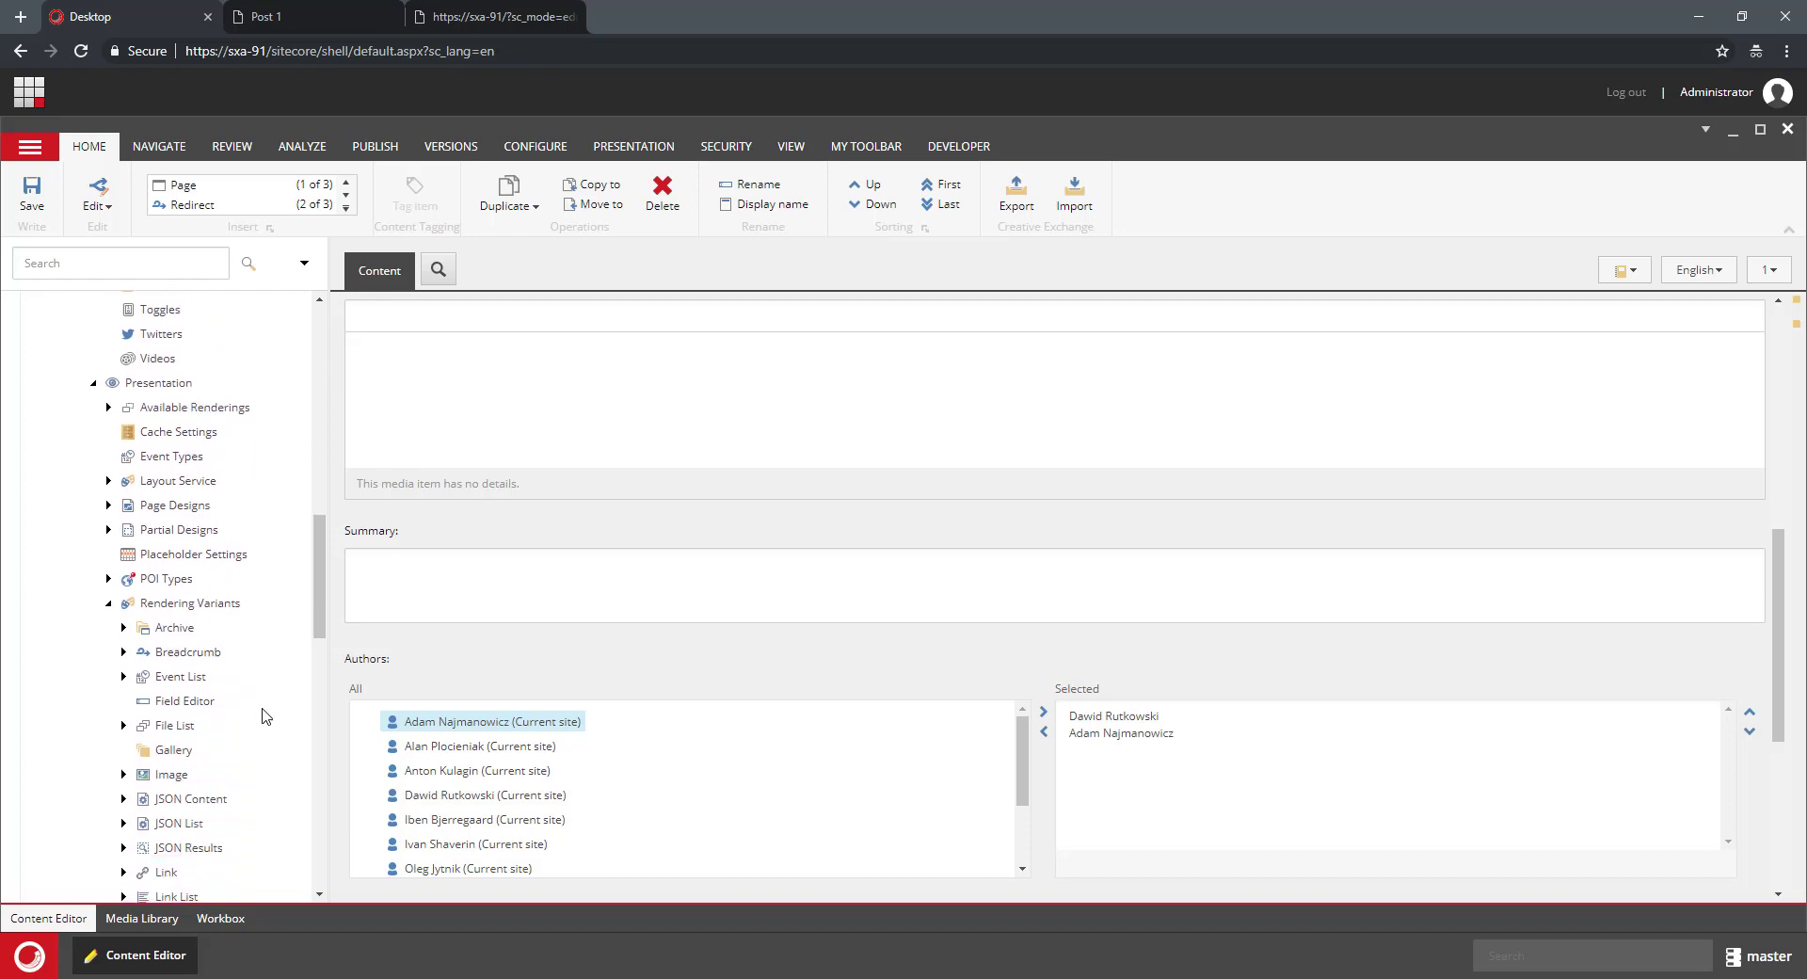
pyautogui.scroll(-4, 252, 607)
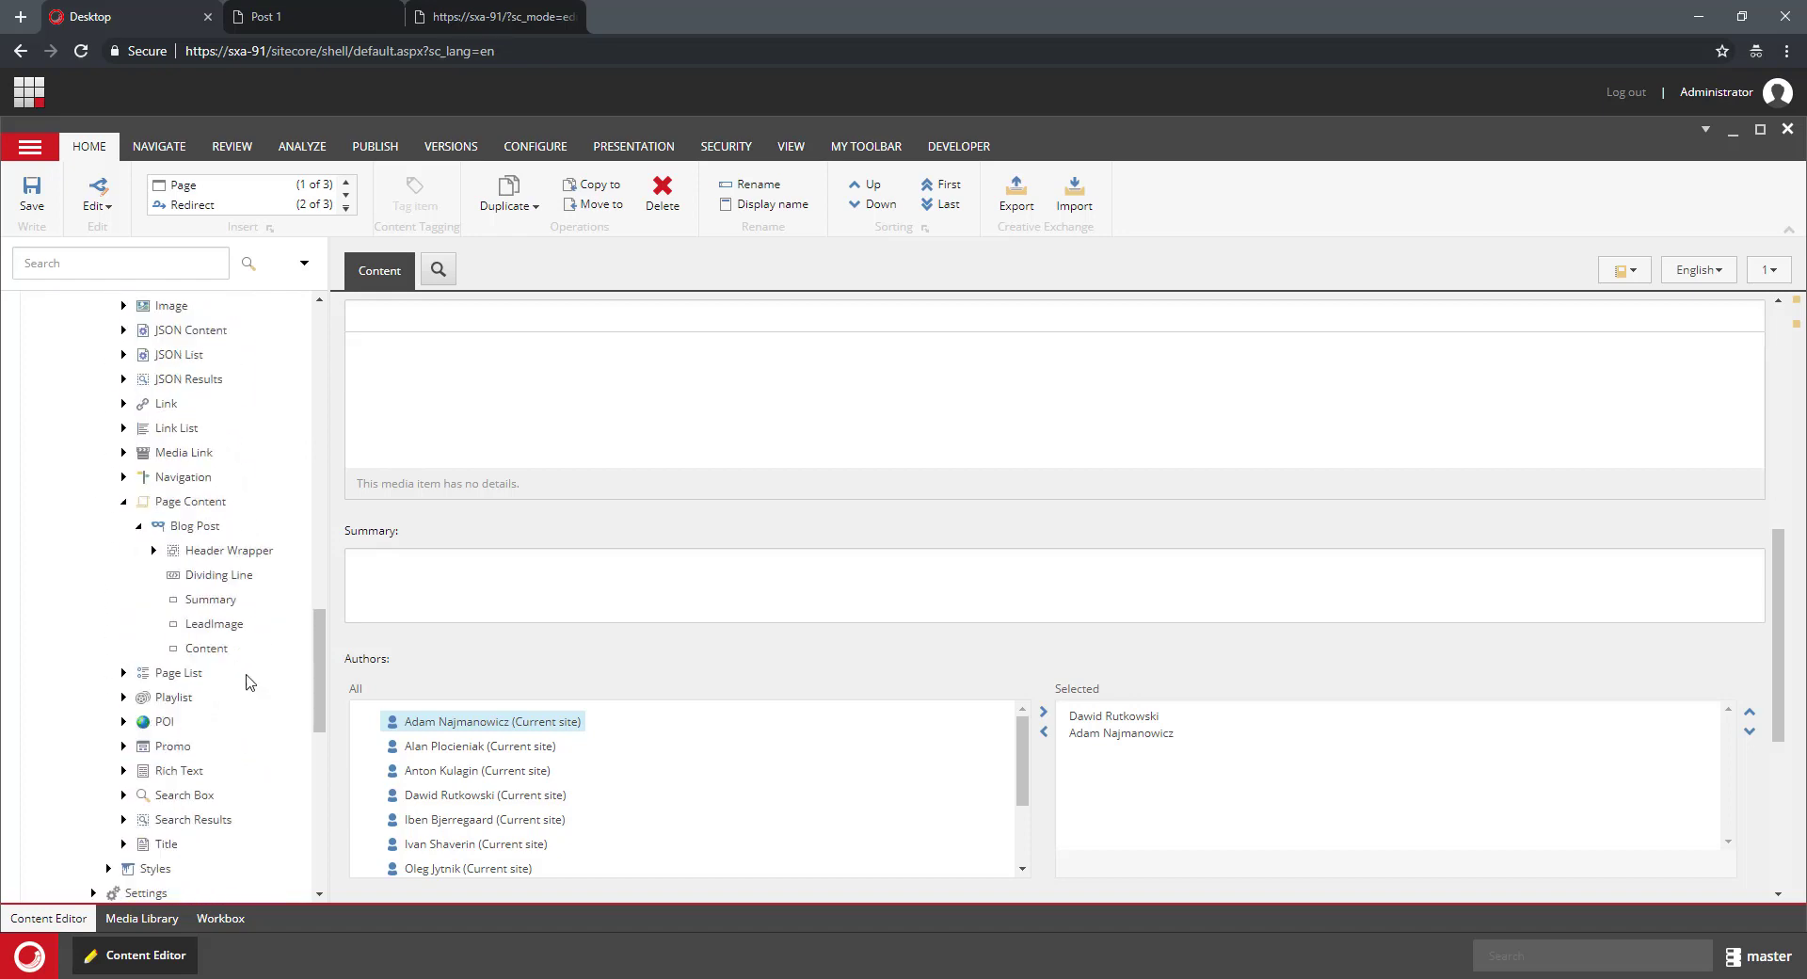
pyautogui.click(138, 523)
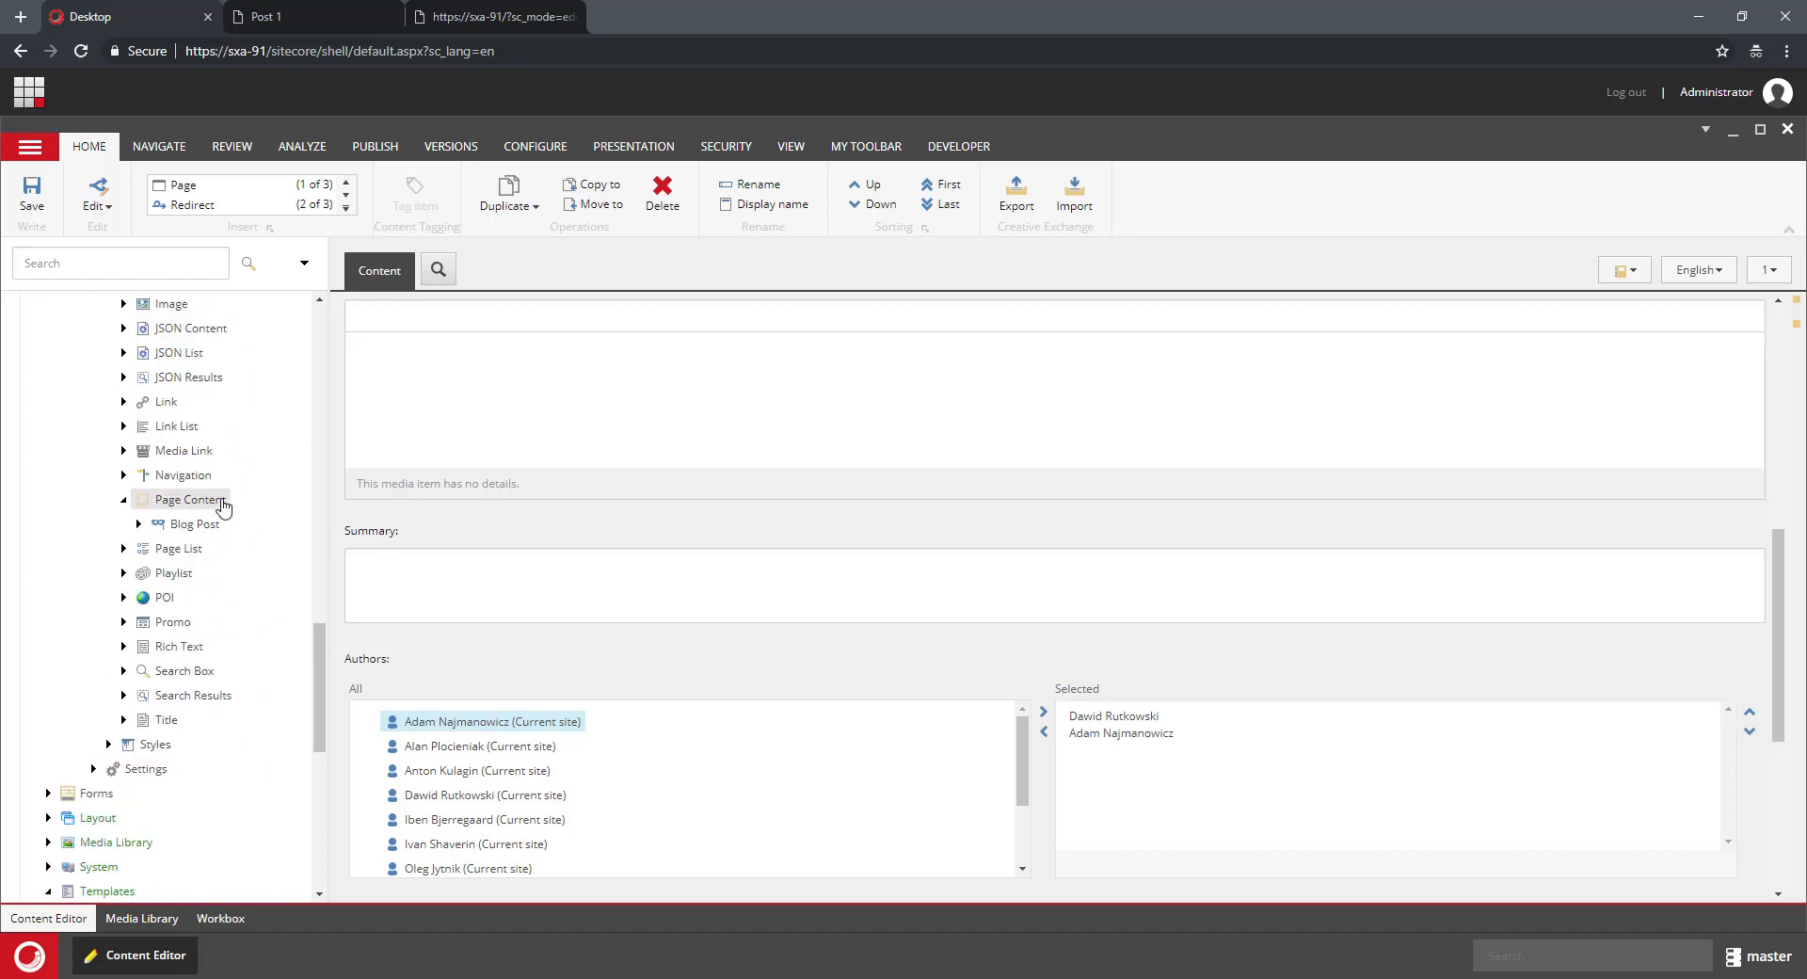
pyautogui.rightClick(222, 500)
pyautogui.moveTo(311, 510)
pyautogui.click(515, 513)
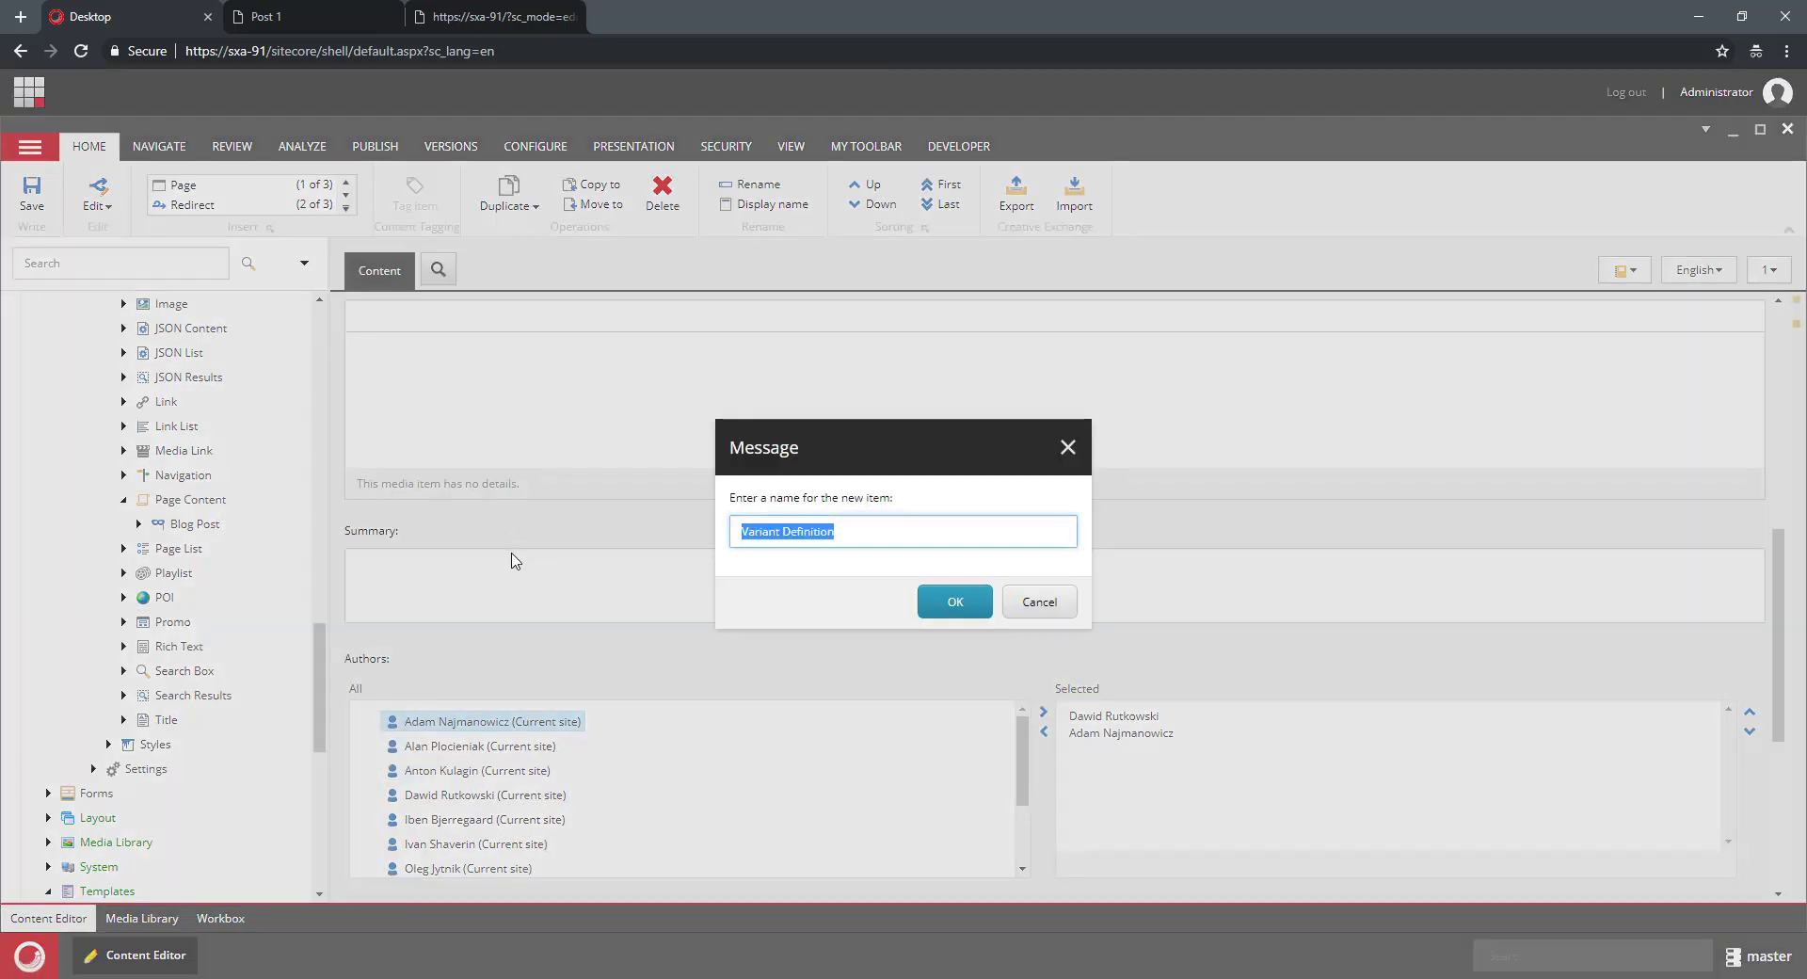
pyautogui.write('Post Autho')
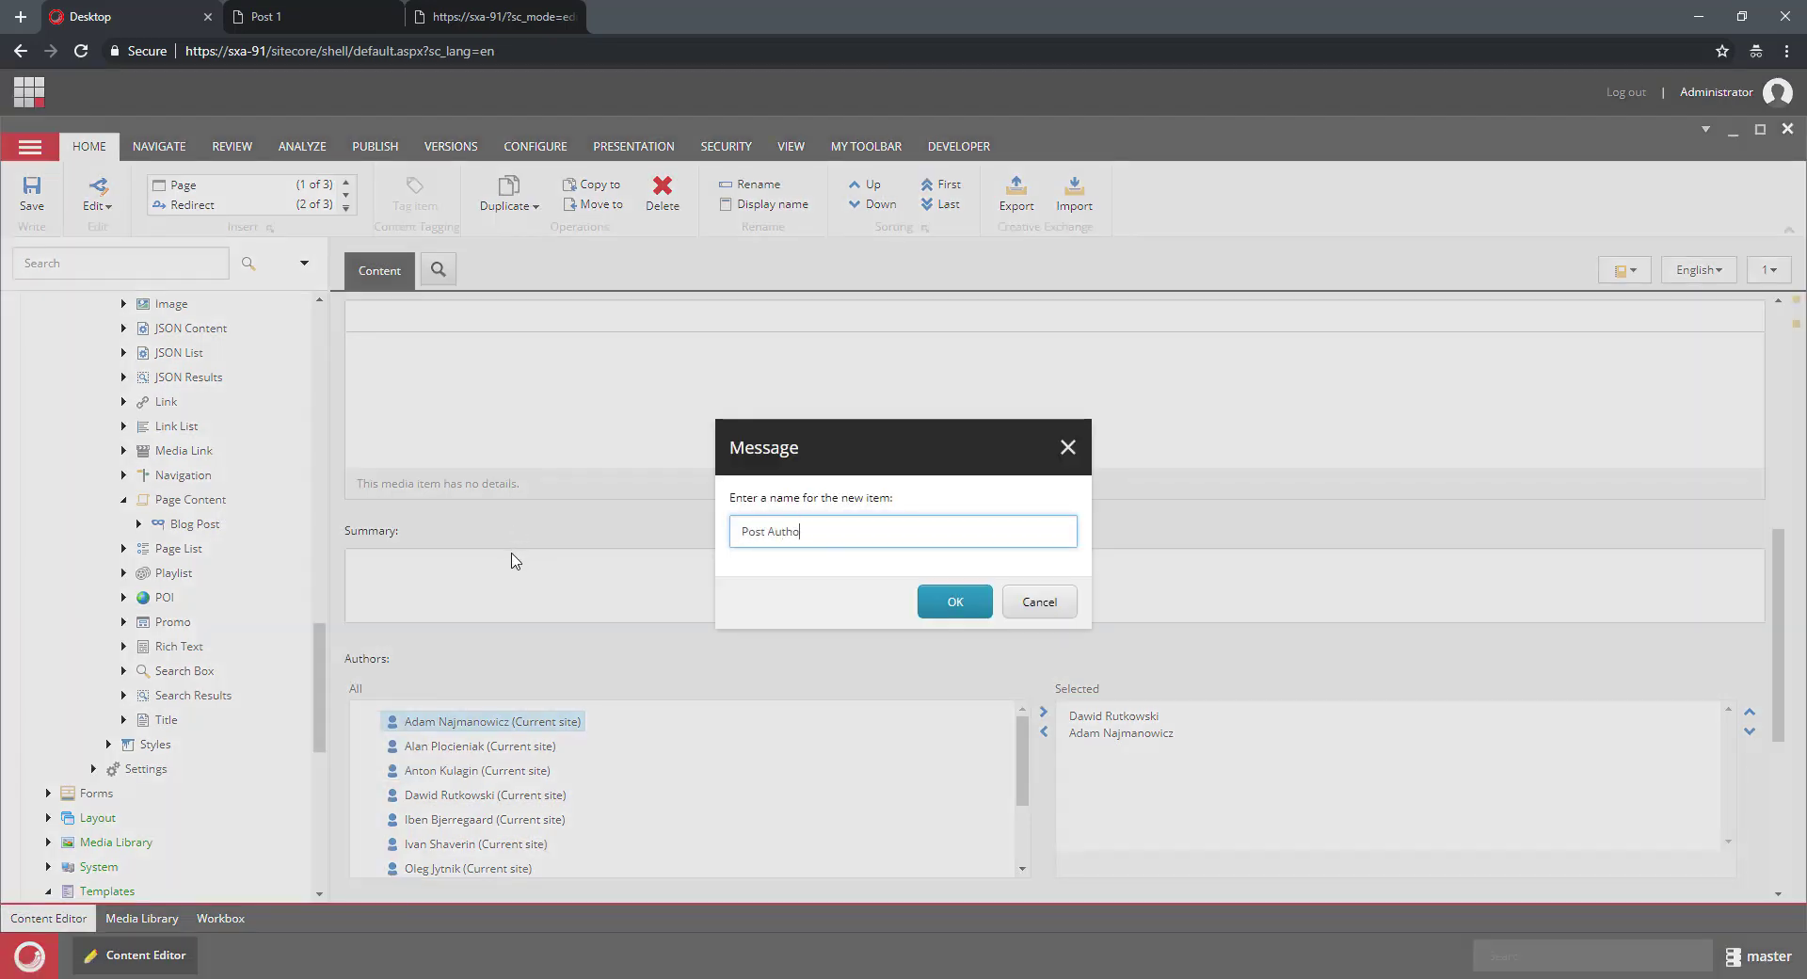
pyautogui.write('r')
pyautogui.press('Return')
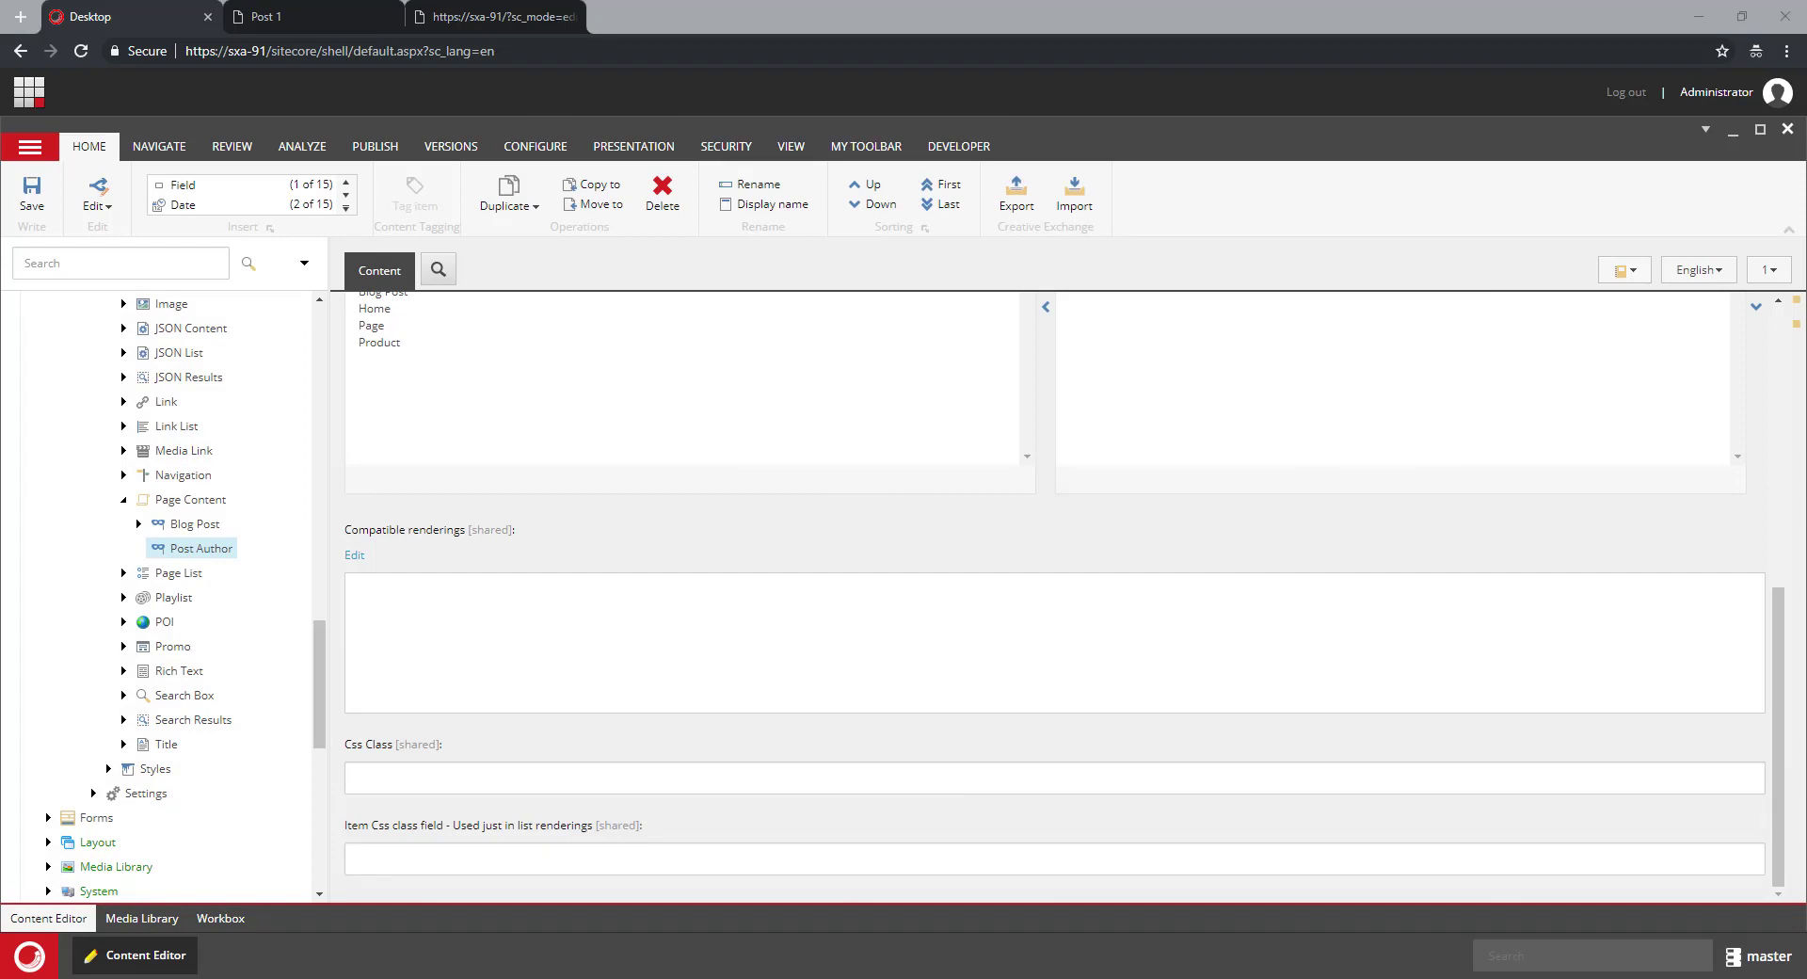
# - Set the Post Author variant's Css Class to "indent indent-top indent-bottom"
pyautogui.click(418, 783)
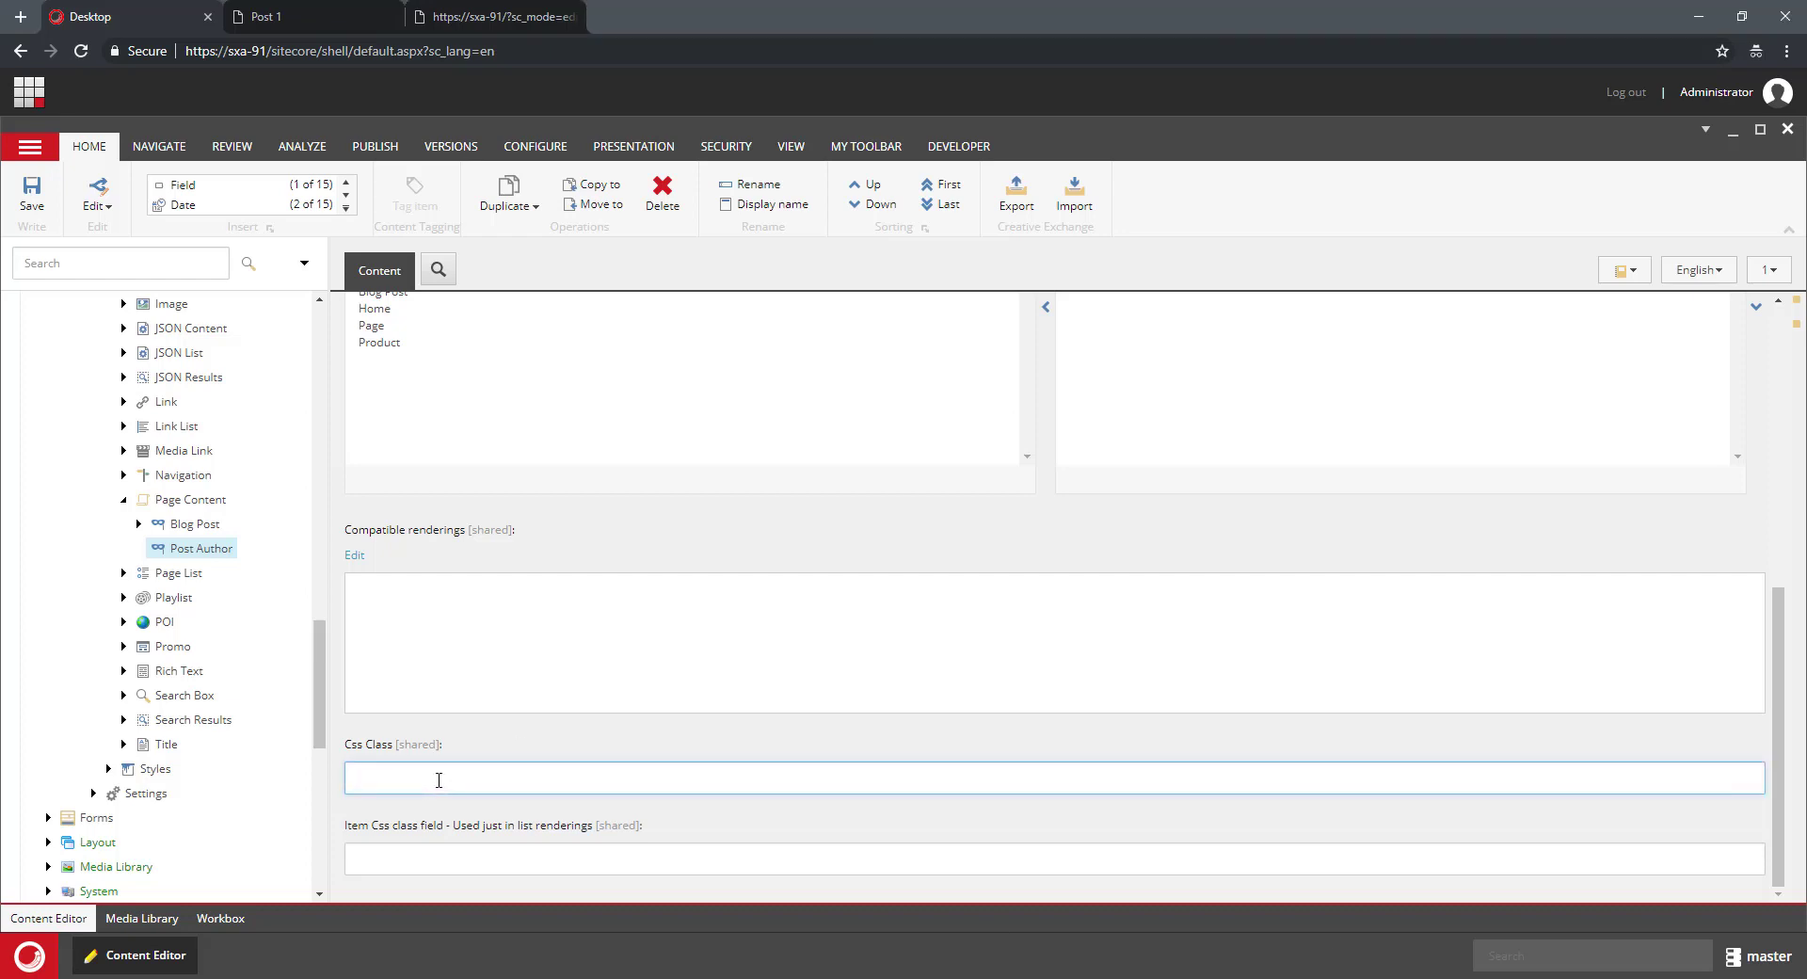
pyautogui.write('indent sindent-to indent-bottom')
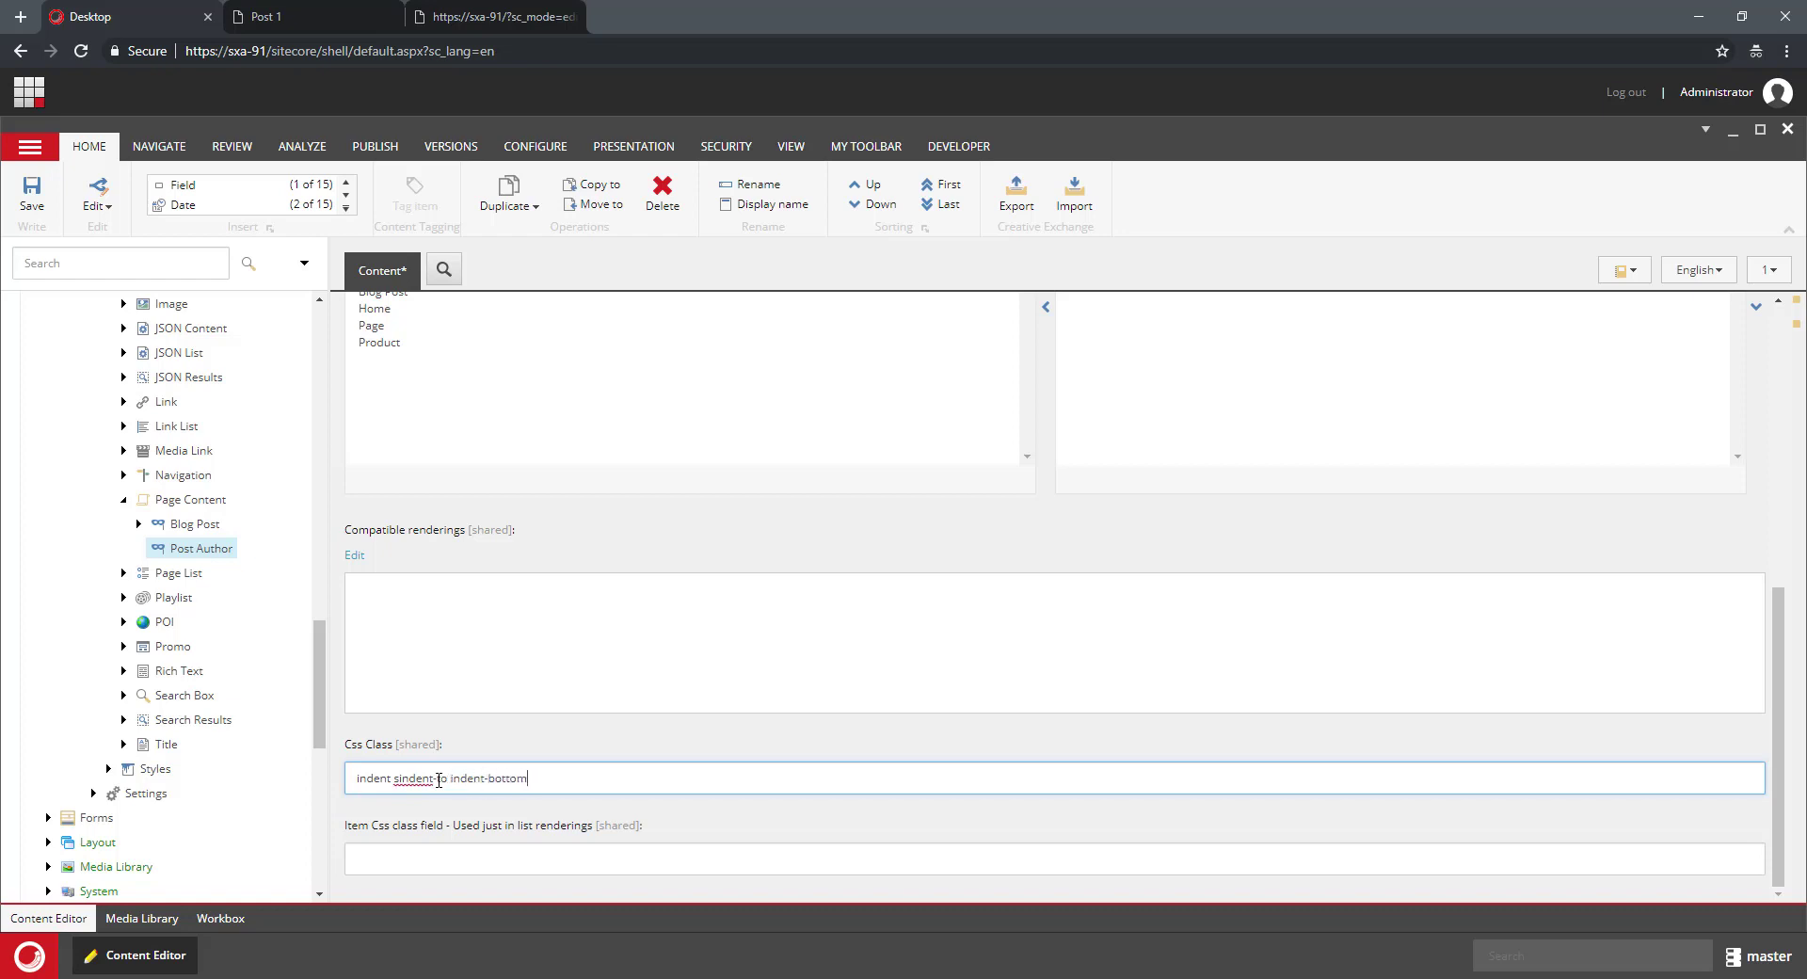
pyautogui.press('BackSpace')
pyautogui.write('p')
pyautogui.hotkey('ctrl', 'a')
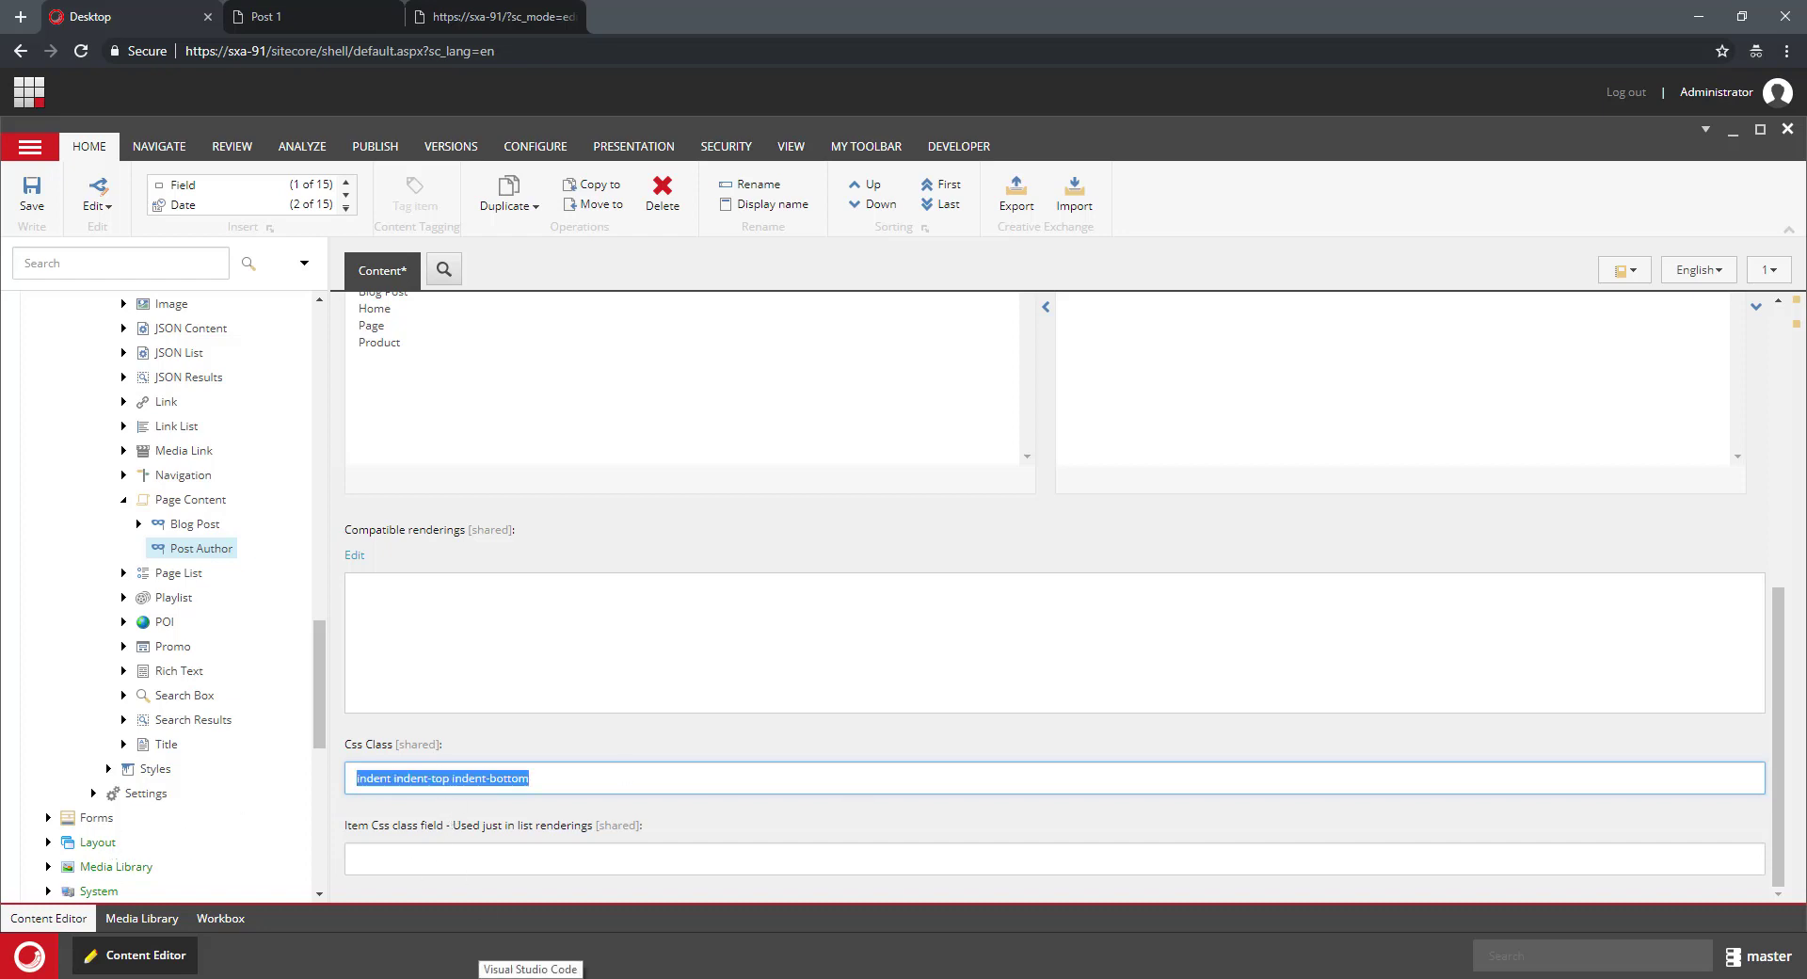
pyautogui.press('End')
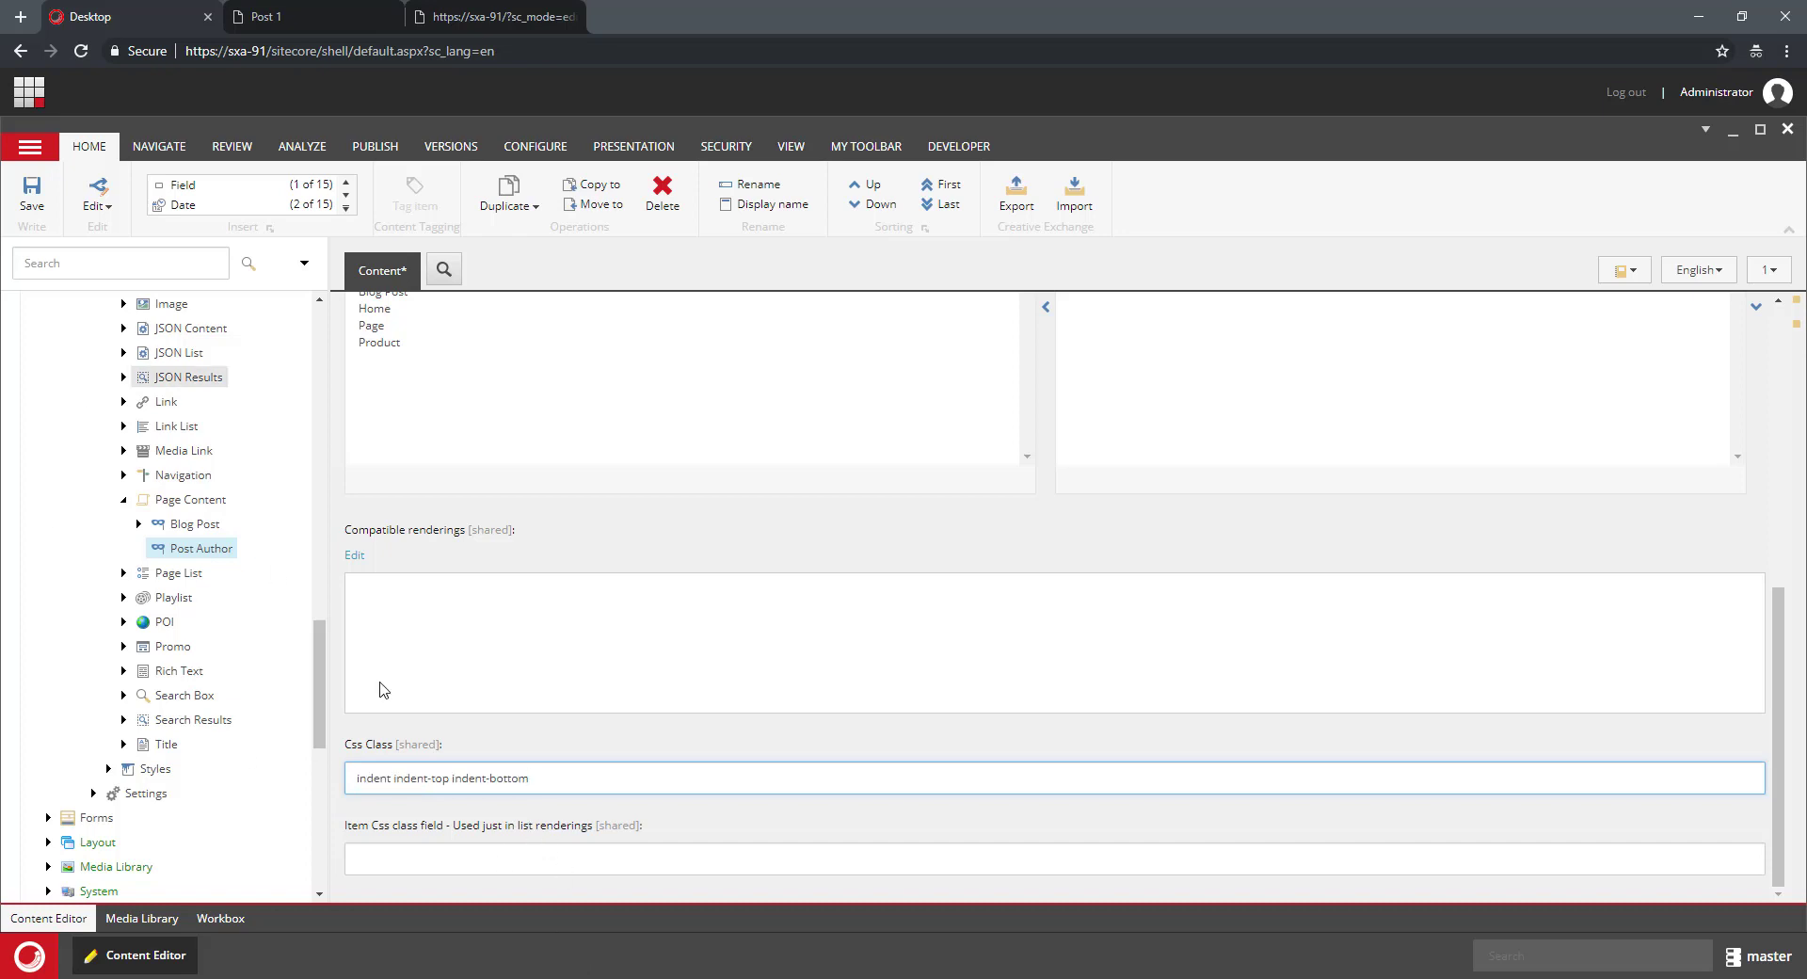
# - Expand the Blog Post variant under Page Content and examine its child elements
pyautogui.scroll(2, 280, 696)
pyautogui.scroll(3, 517, 499)
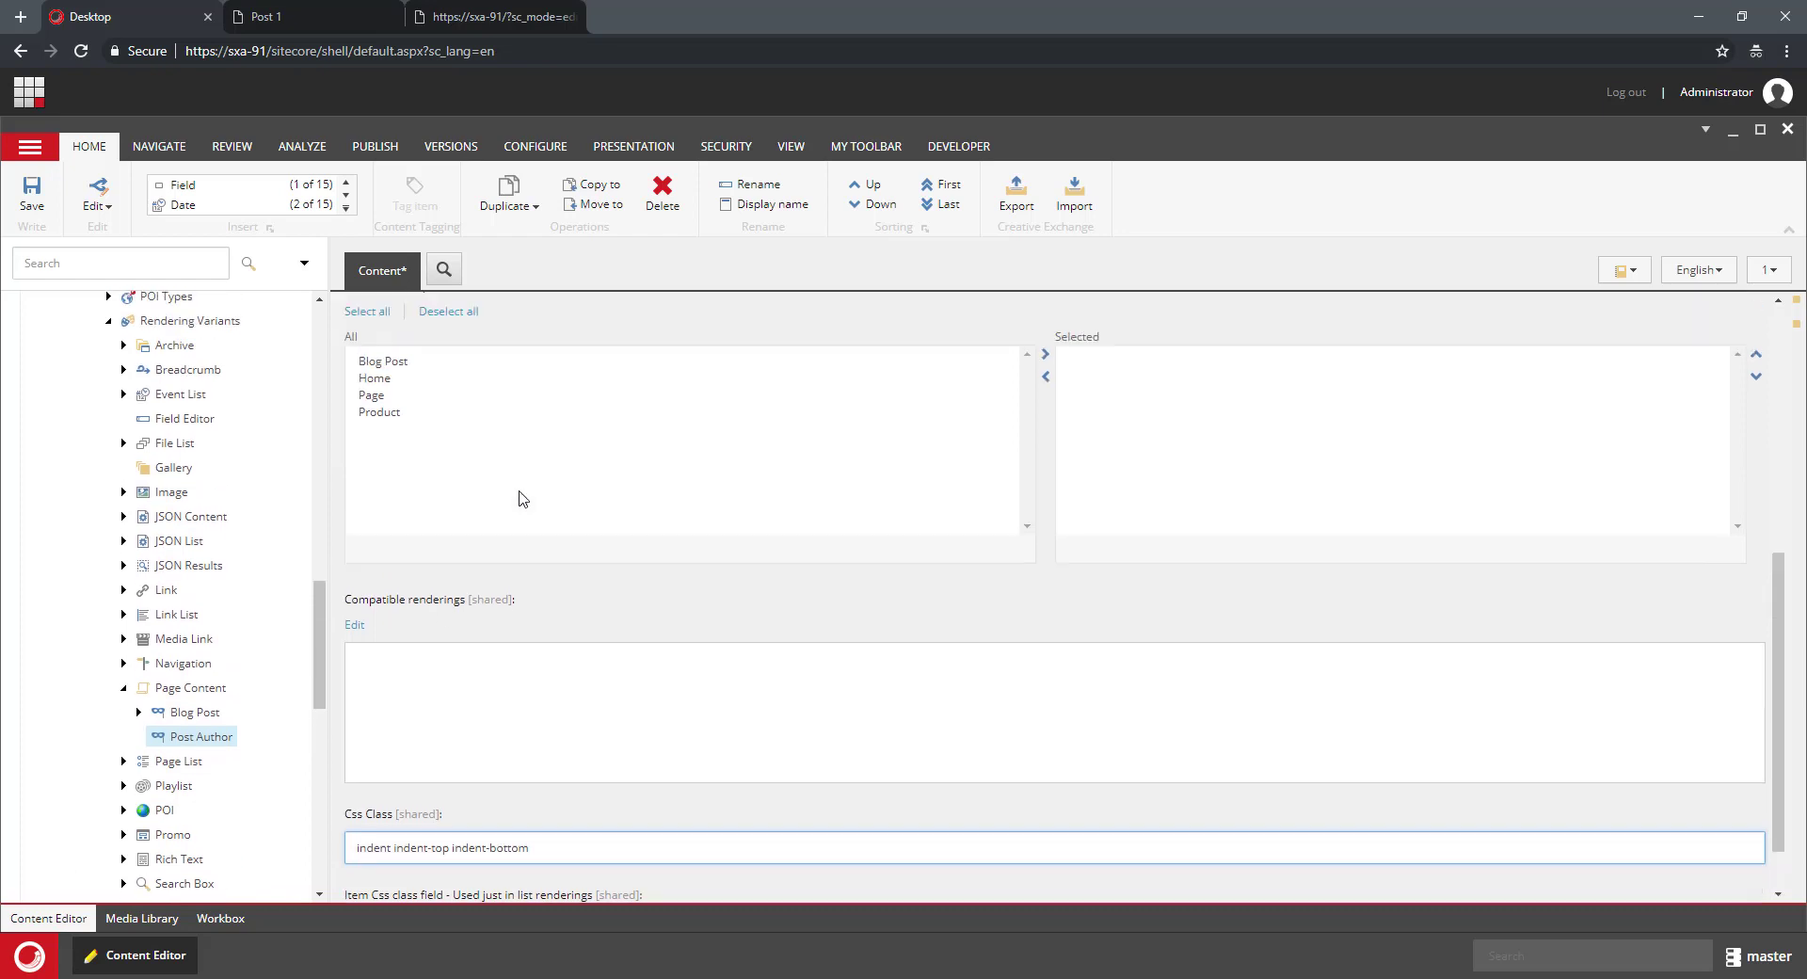
pyautogui.rightClick(183, 742)
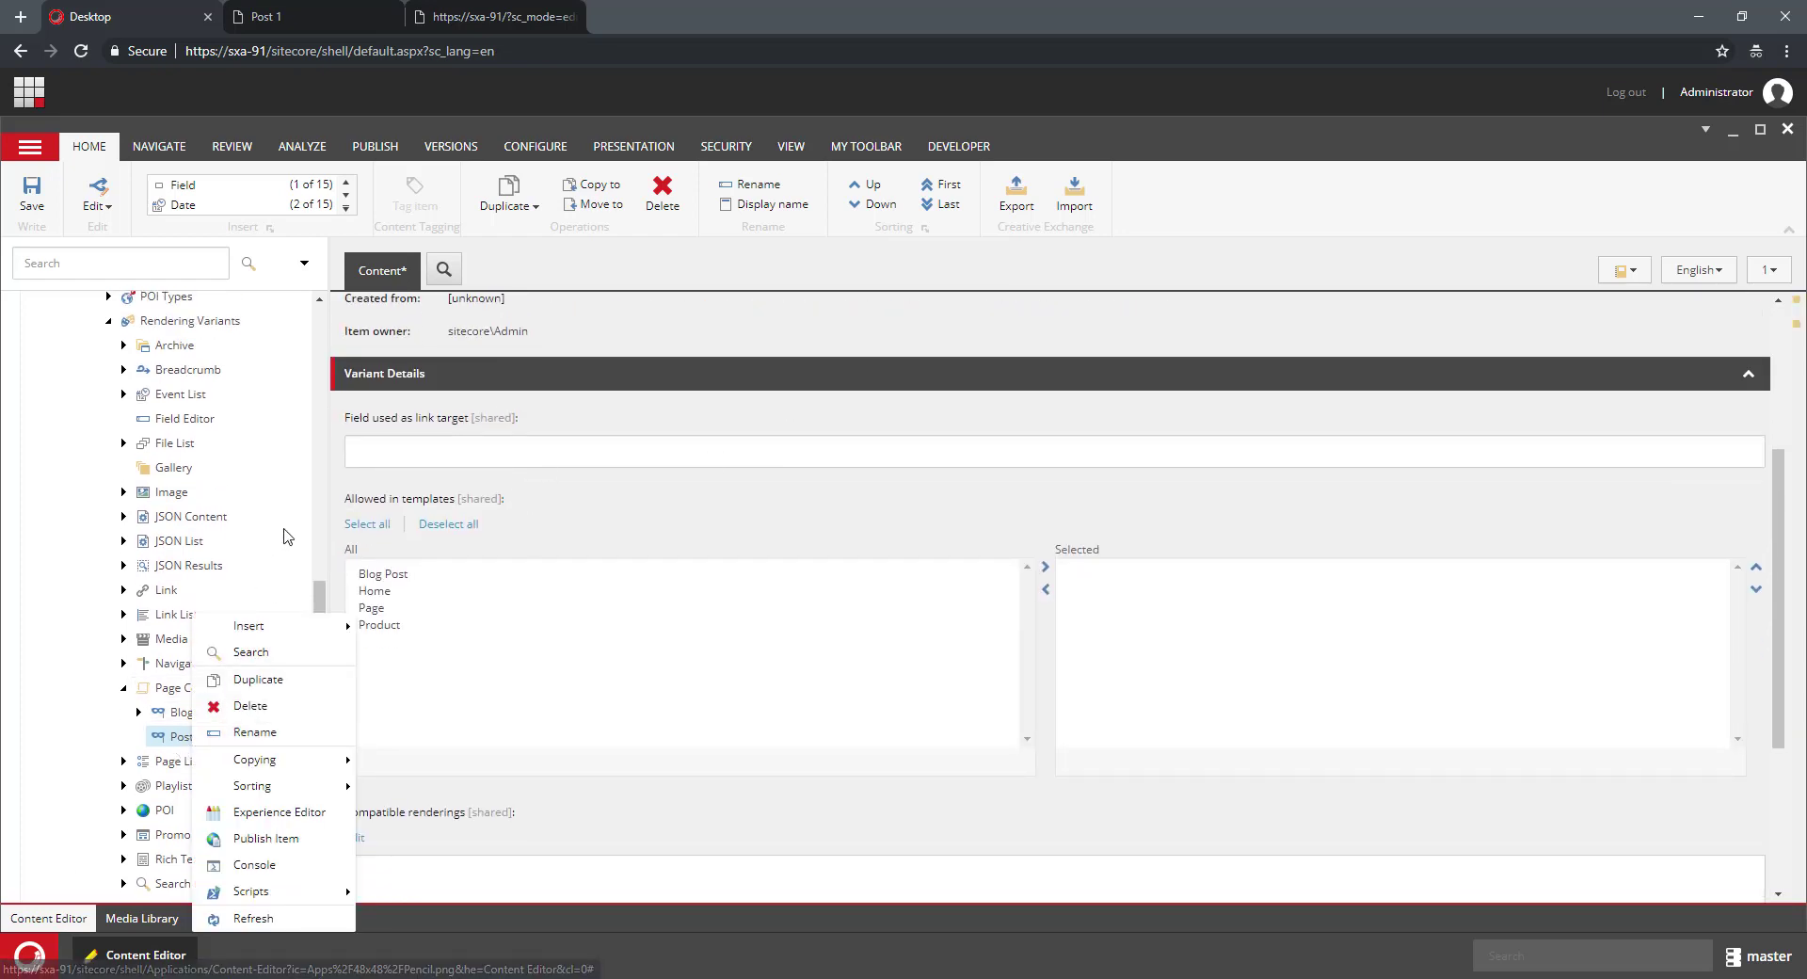
pyautogui.click(281, 584)
pyautogui.scroll(3, 256, 565)
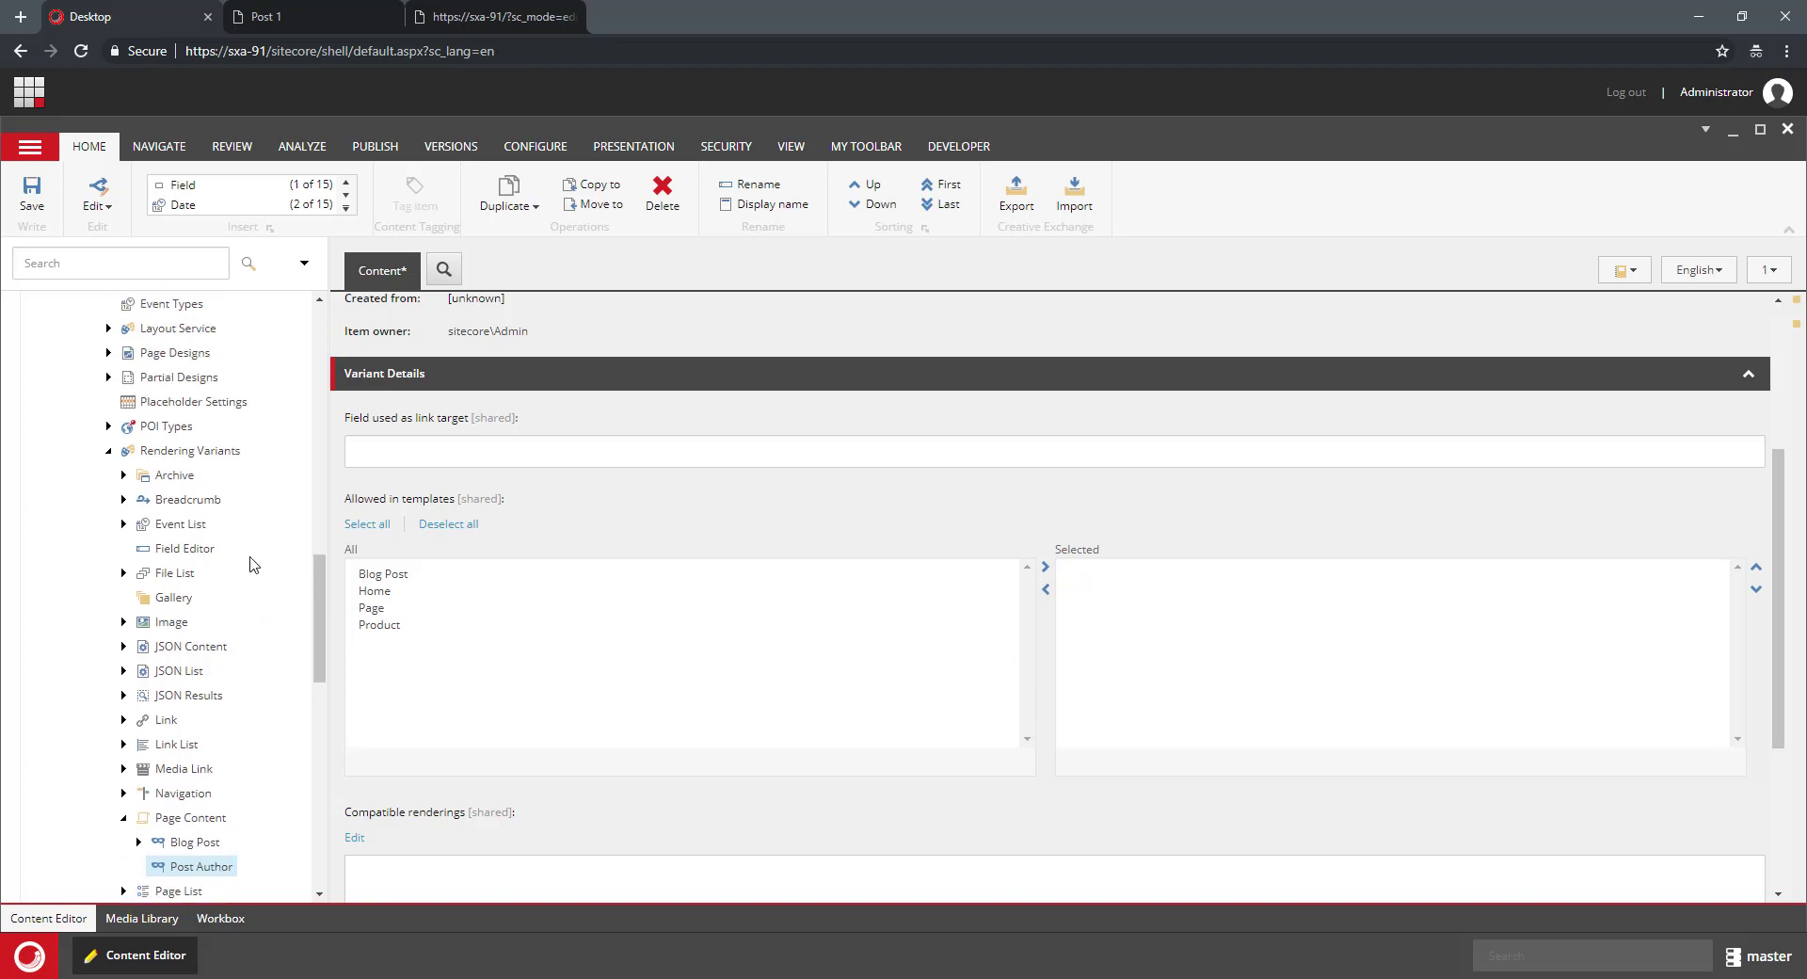
pyautogui.scroll(-2, 216, 790)
pyautogui.scroll(-2, 215, 790)
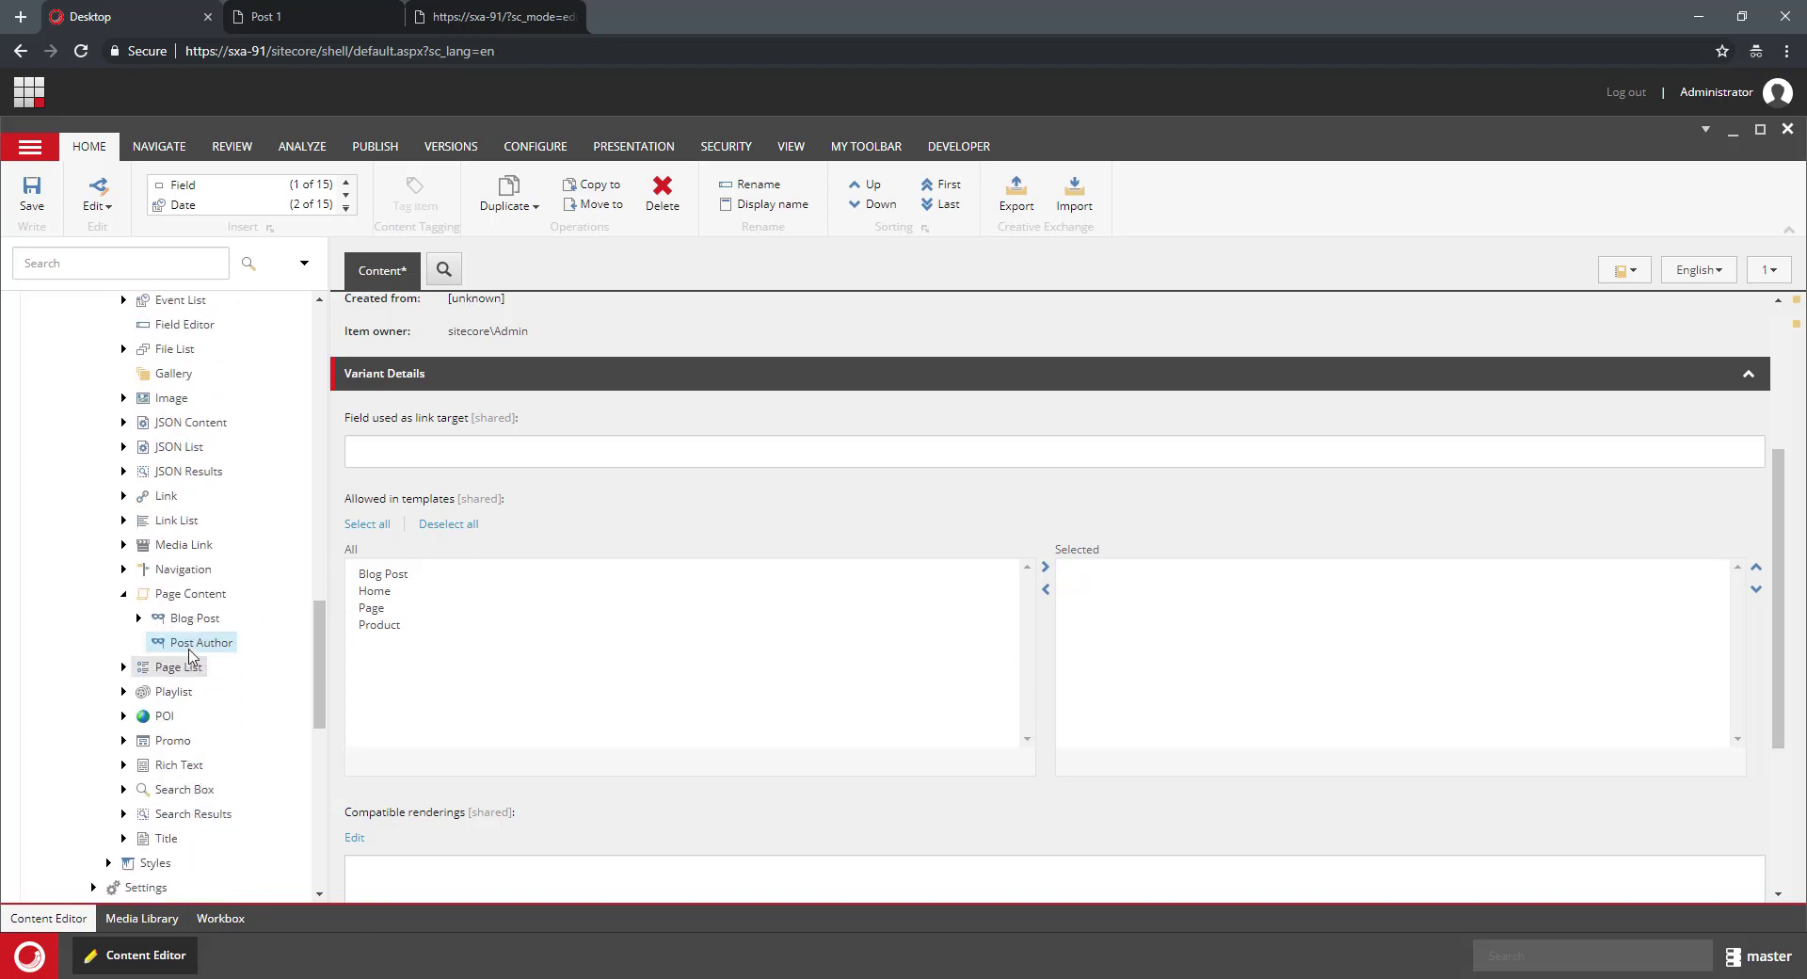
pyautogui.click(138, 617)
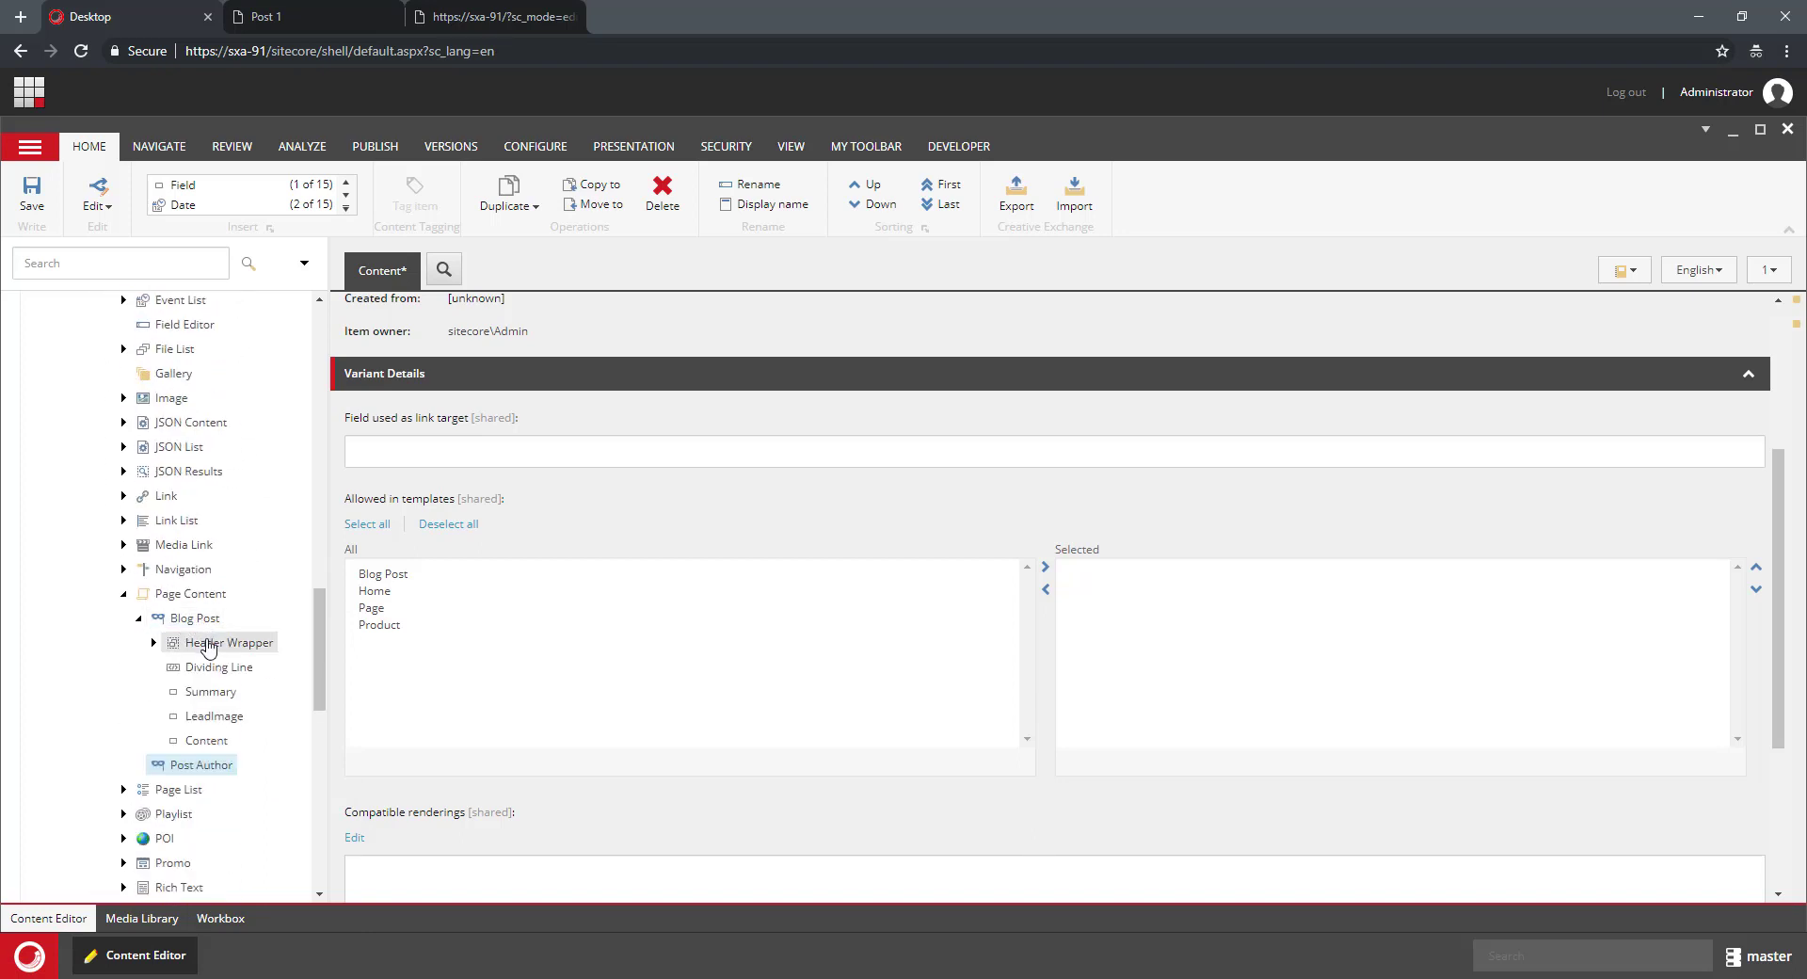
# - Open the Blog page under Home, saving the pending changes to the Post Author variant
pyautogui.scroll(6, 299, 501)
pyautogui.scroll(10, 300, 502)
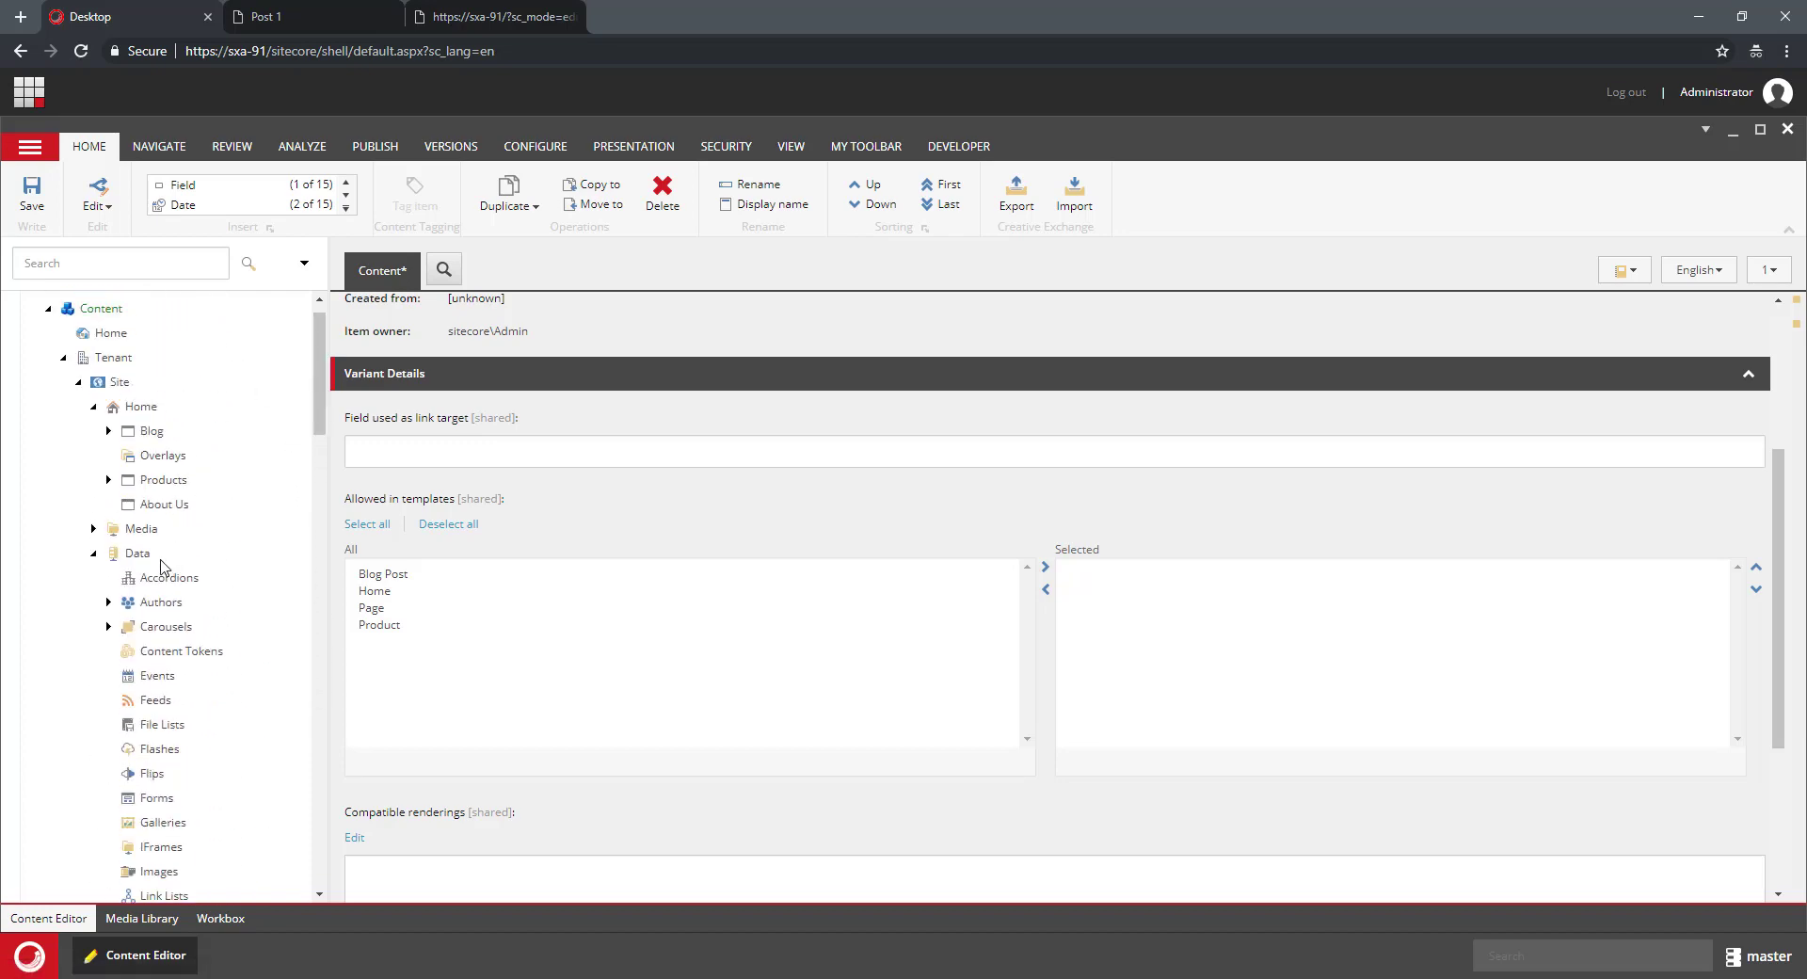
pyautogui.click(93, 553)
pyautogui.click(141, 431)
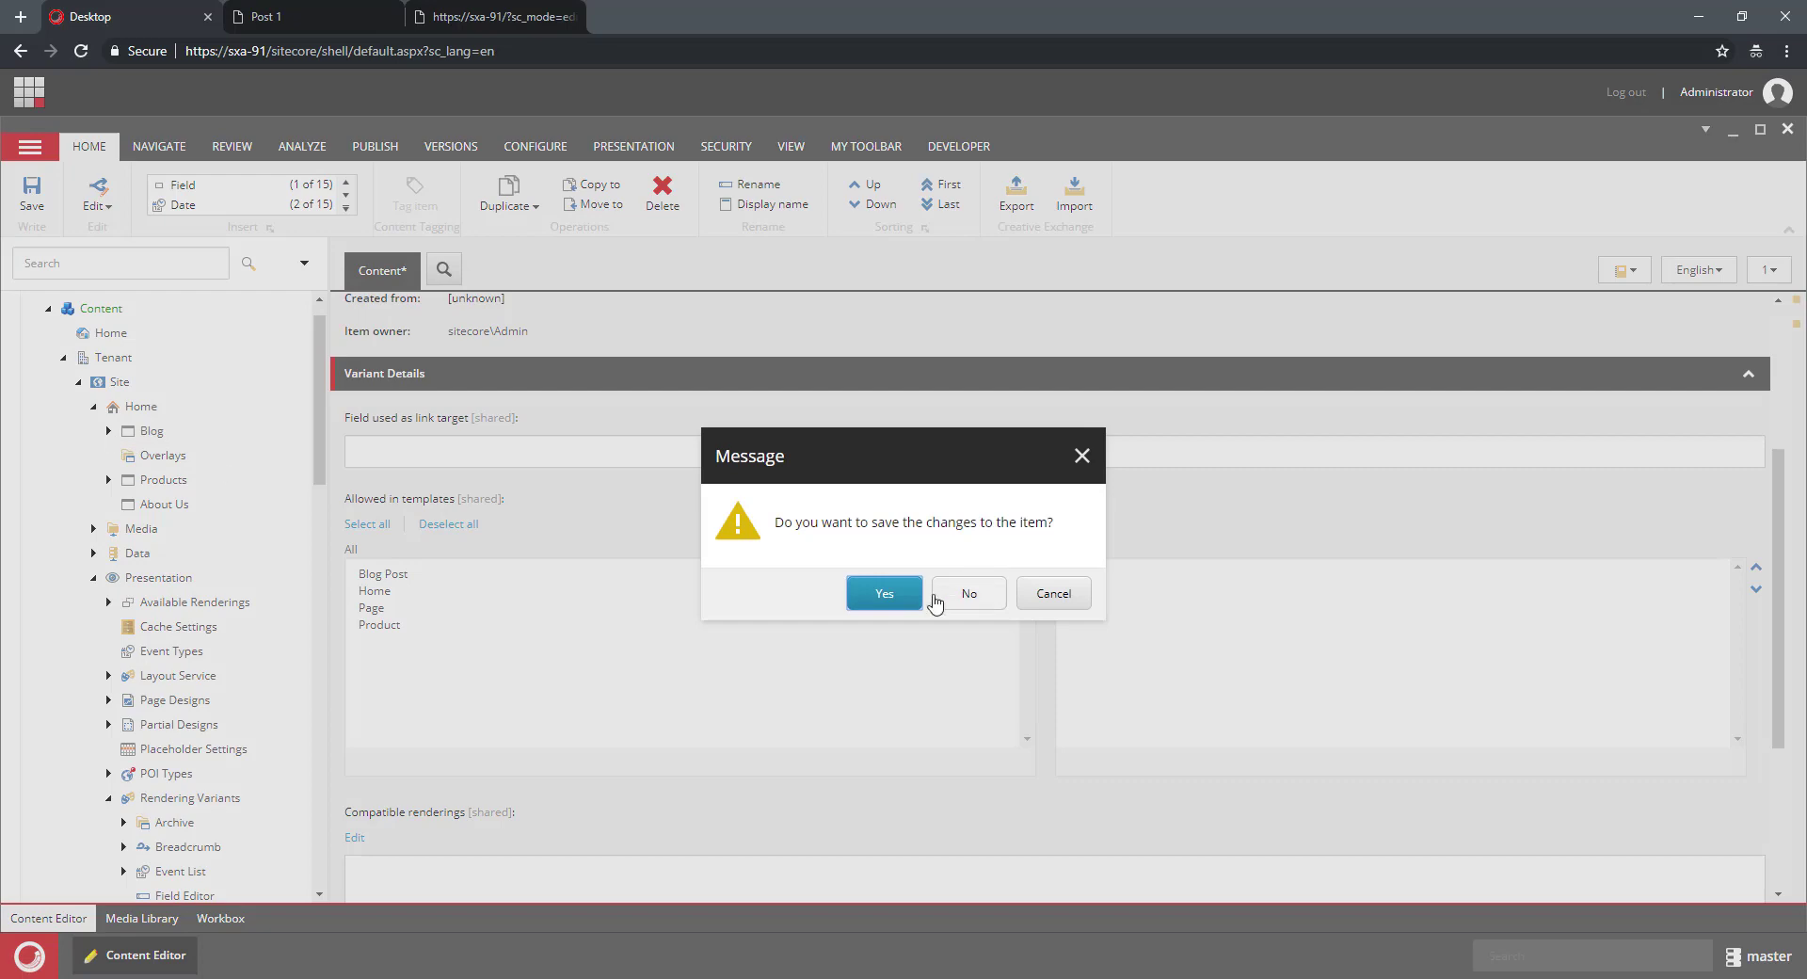
pyautogui.click(884, 593)
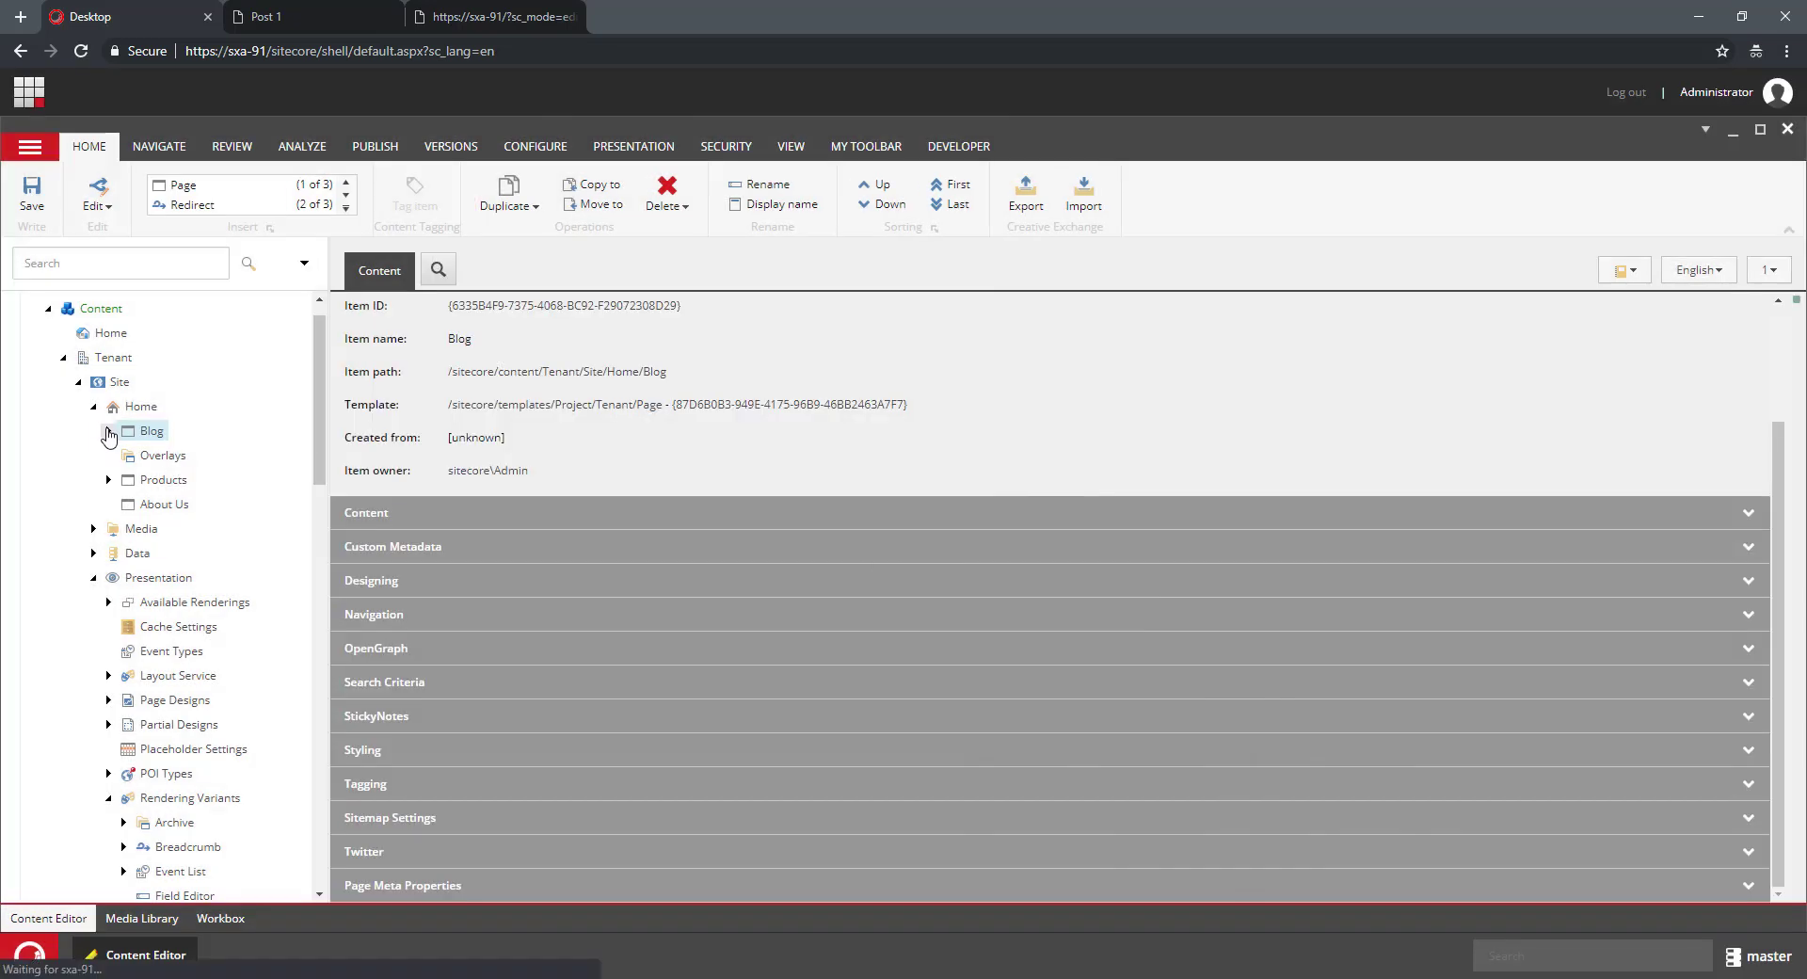
# - Open Post 1 under Home/Blog and examine its Authors field
pyautogui.click(108, 432)
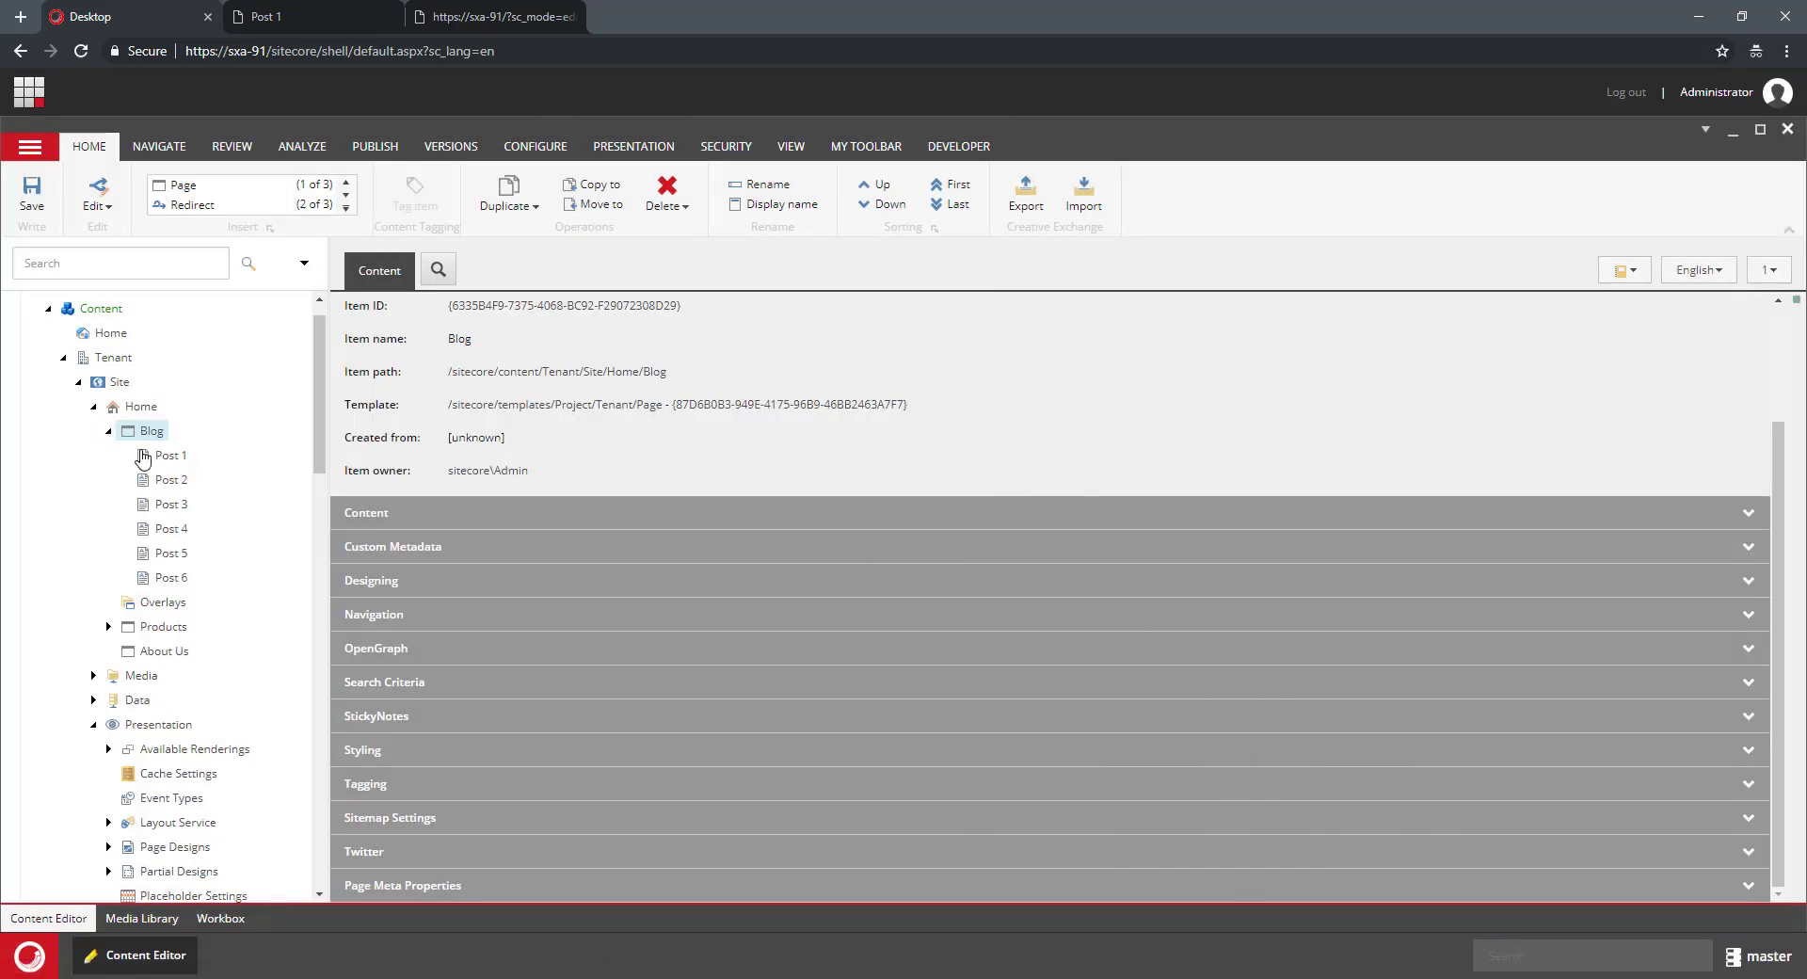
pyautogui.click(168, 456)
pyautogui.scroll(-5, 524, 798)
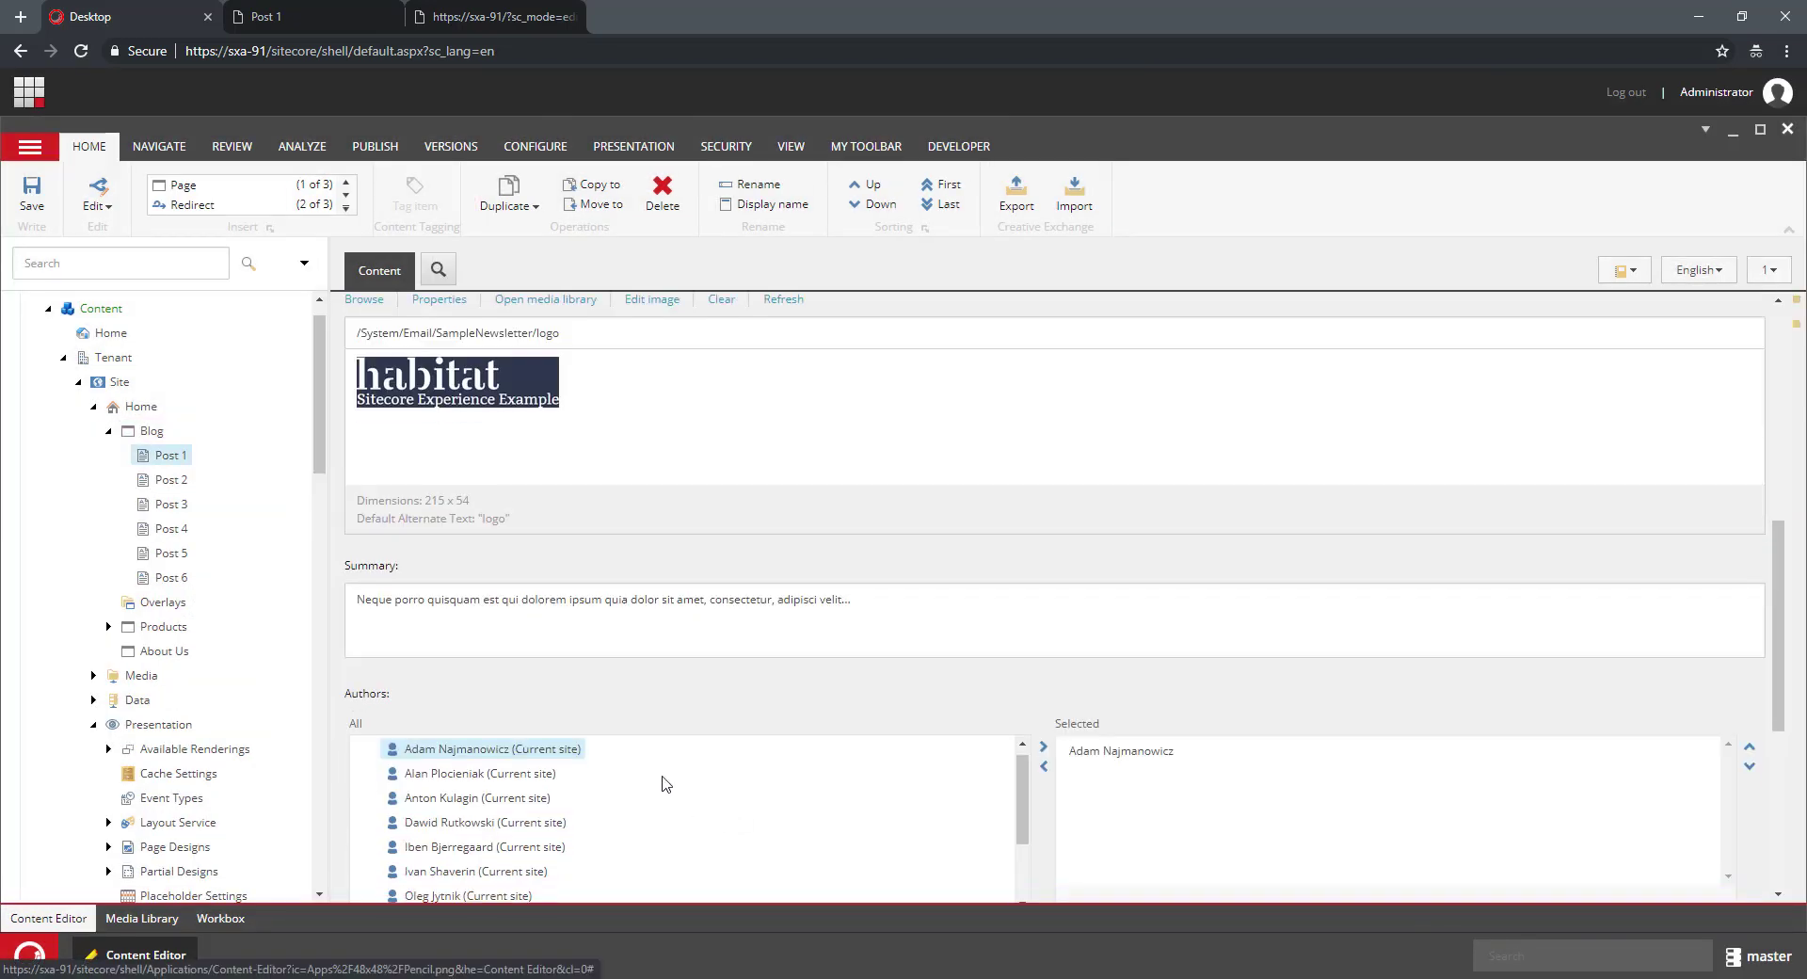
pyautogui.scroll(-3, 612, 810)
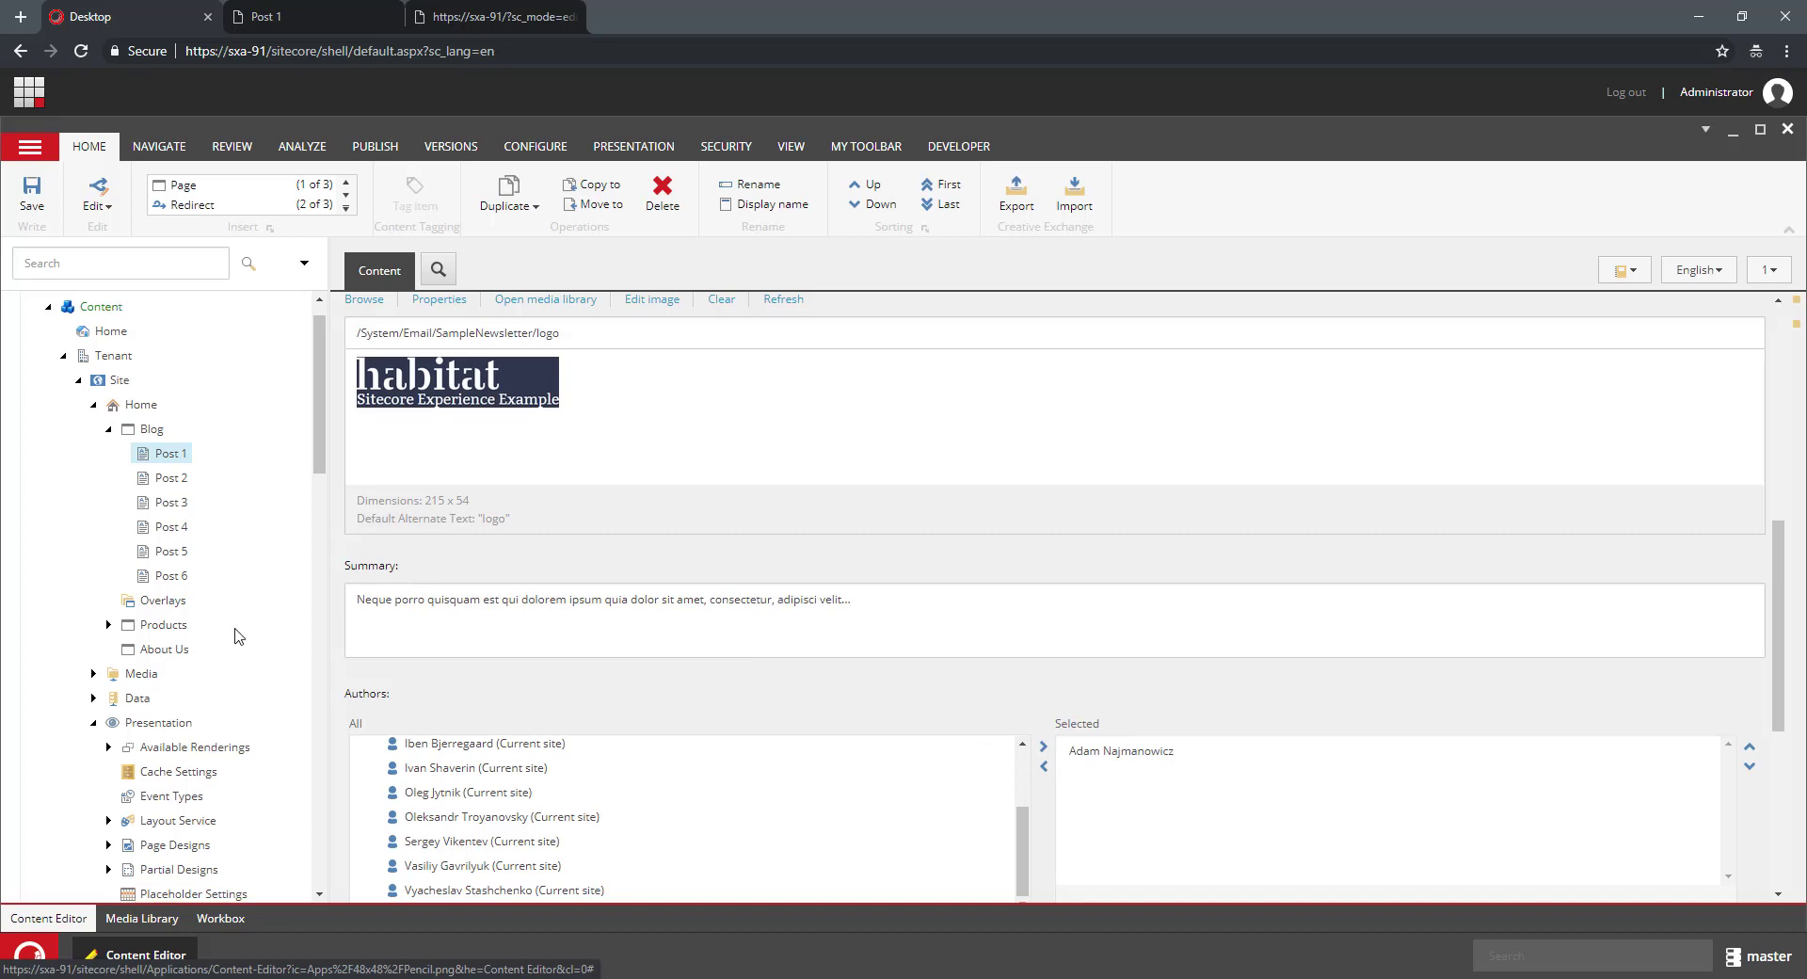
# - Insert a Reference item named "Authors" under the Post Author variant in Rendering Variants/Page Content
pyautogui.scroll(-6, 246, 637)
pyautogui.scroll(-5, 247, 637)
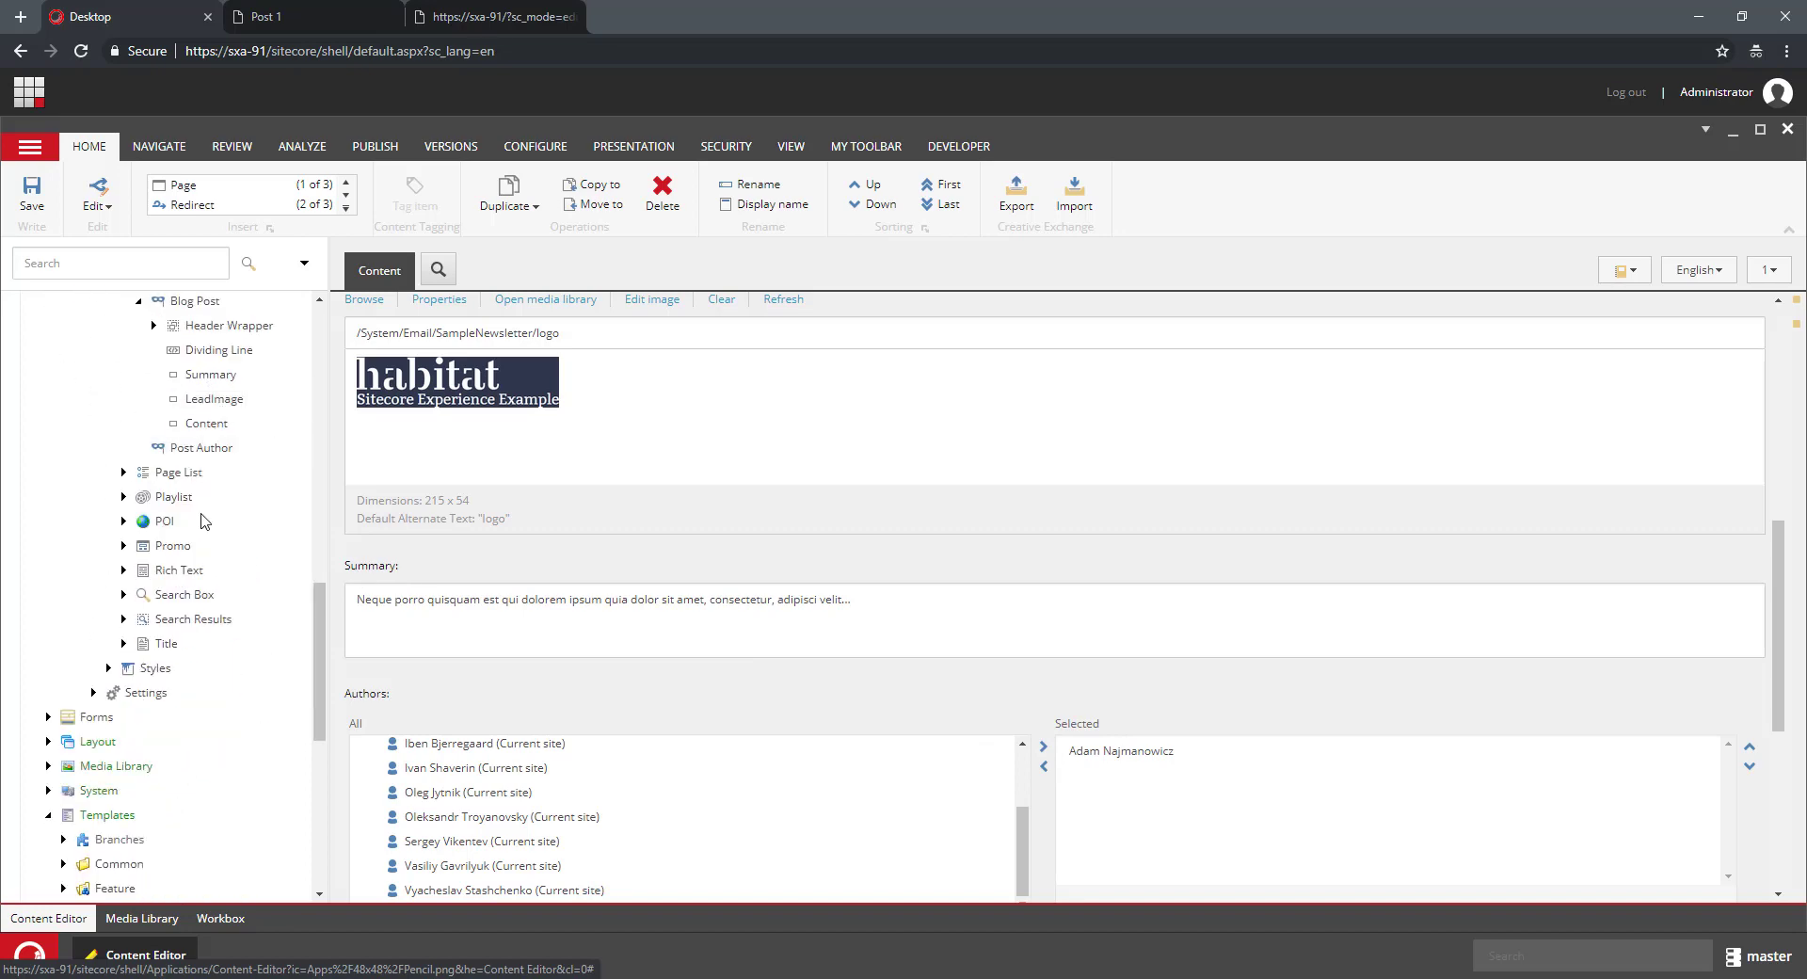
pyautogui.rightClick(213, 453)
pyautogui.moveTo(282, 460)
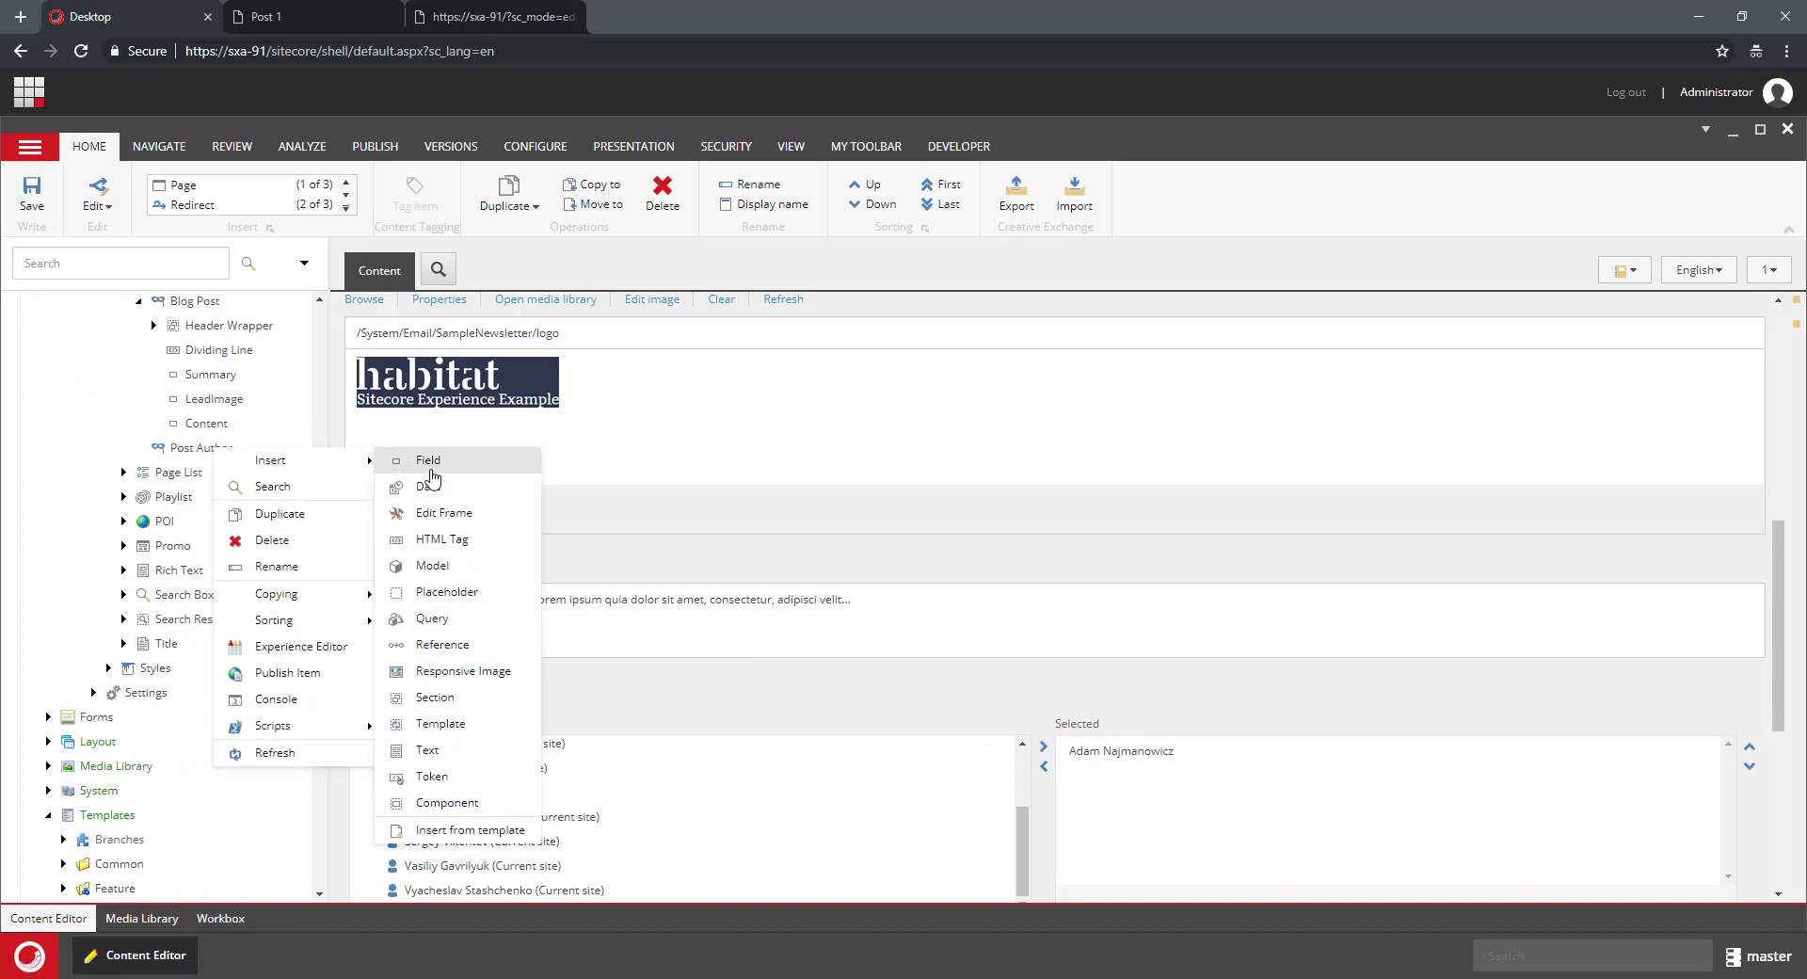
pyautogui.click(443, 645)
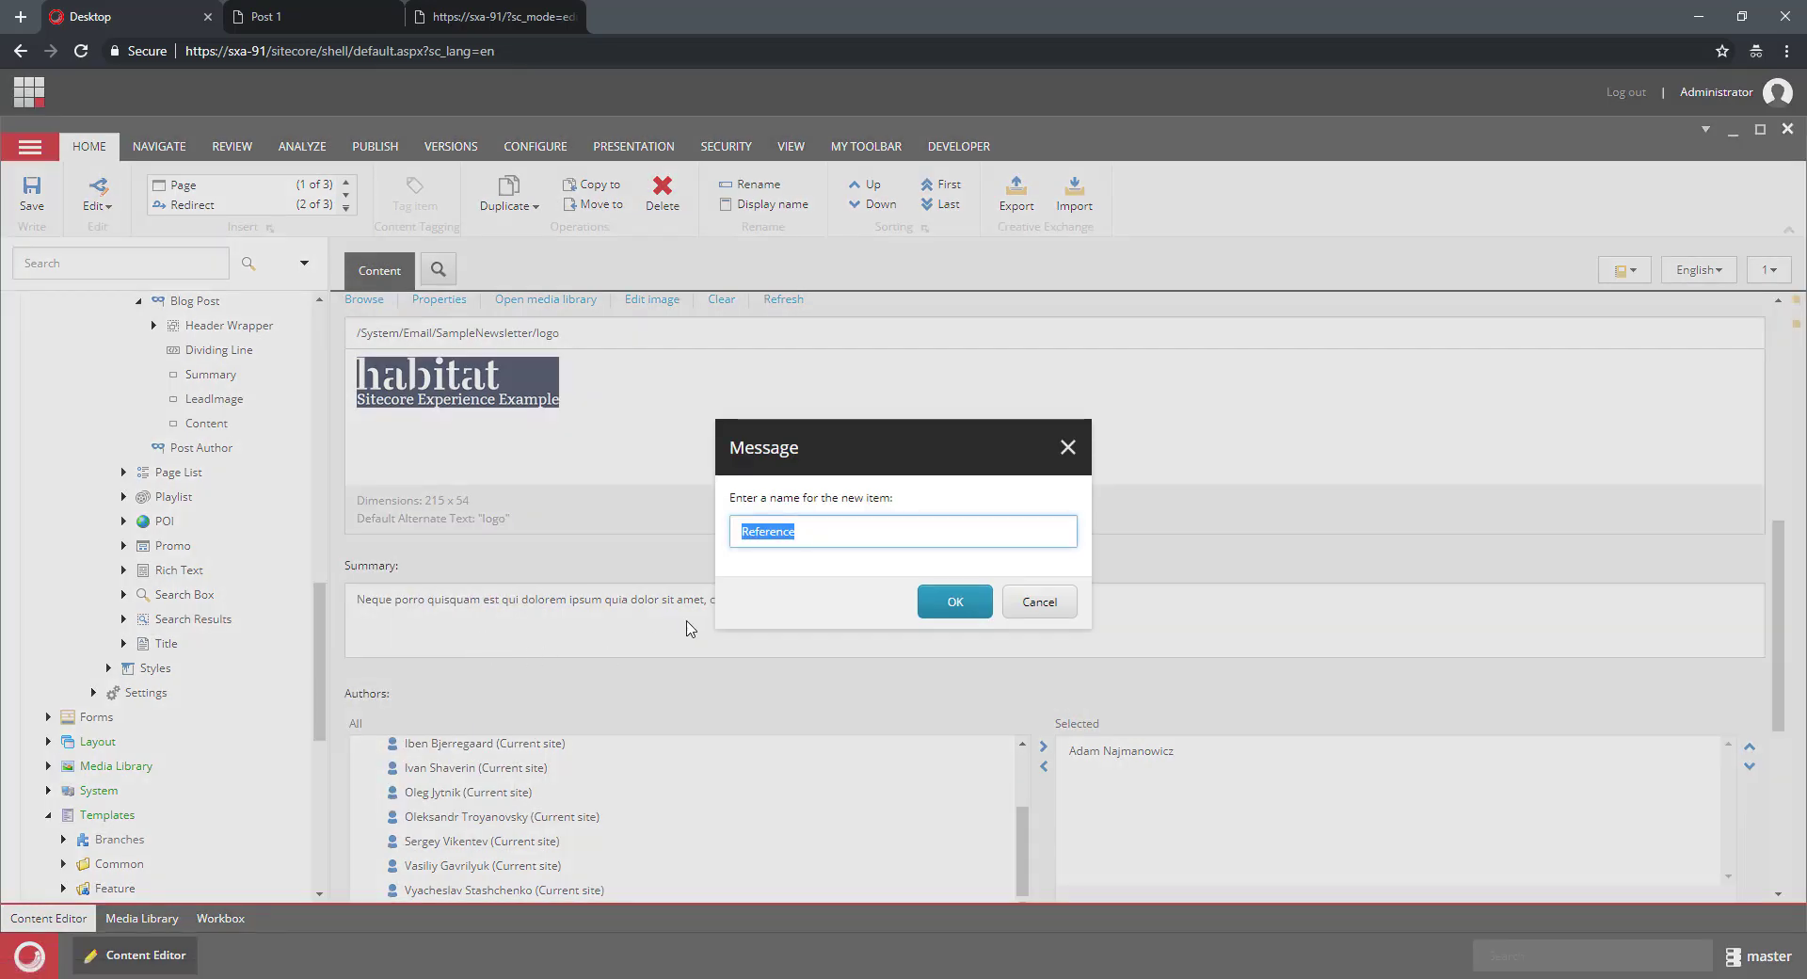
pyautogui.write('Authors')
pyautogui.press('Return')
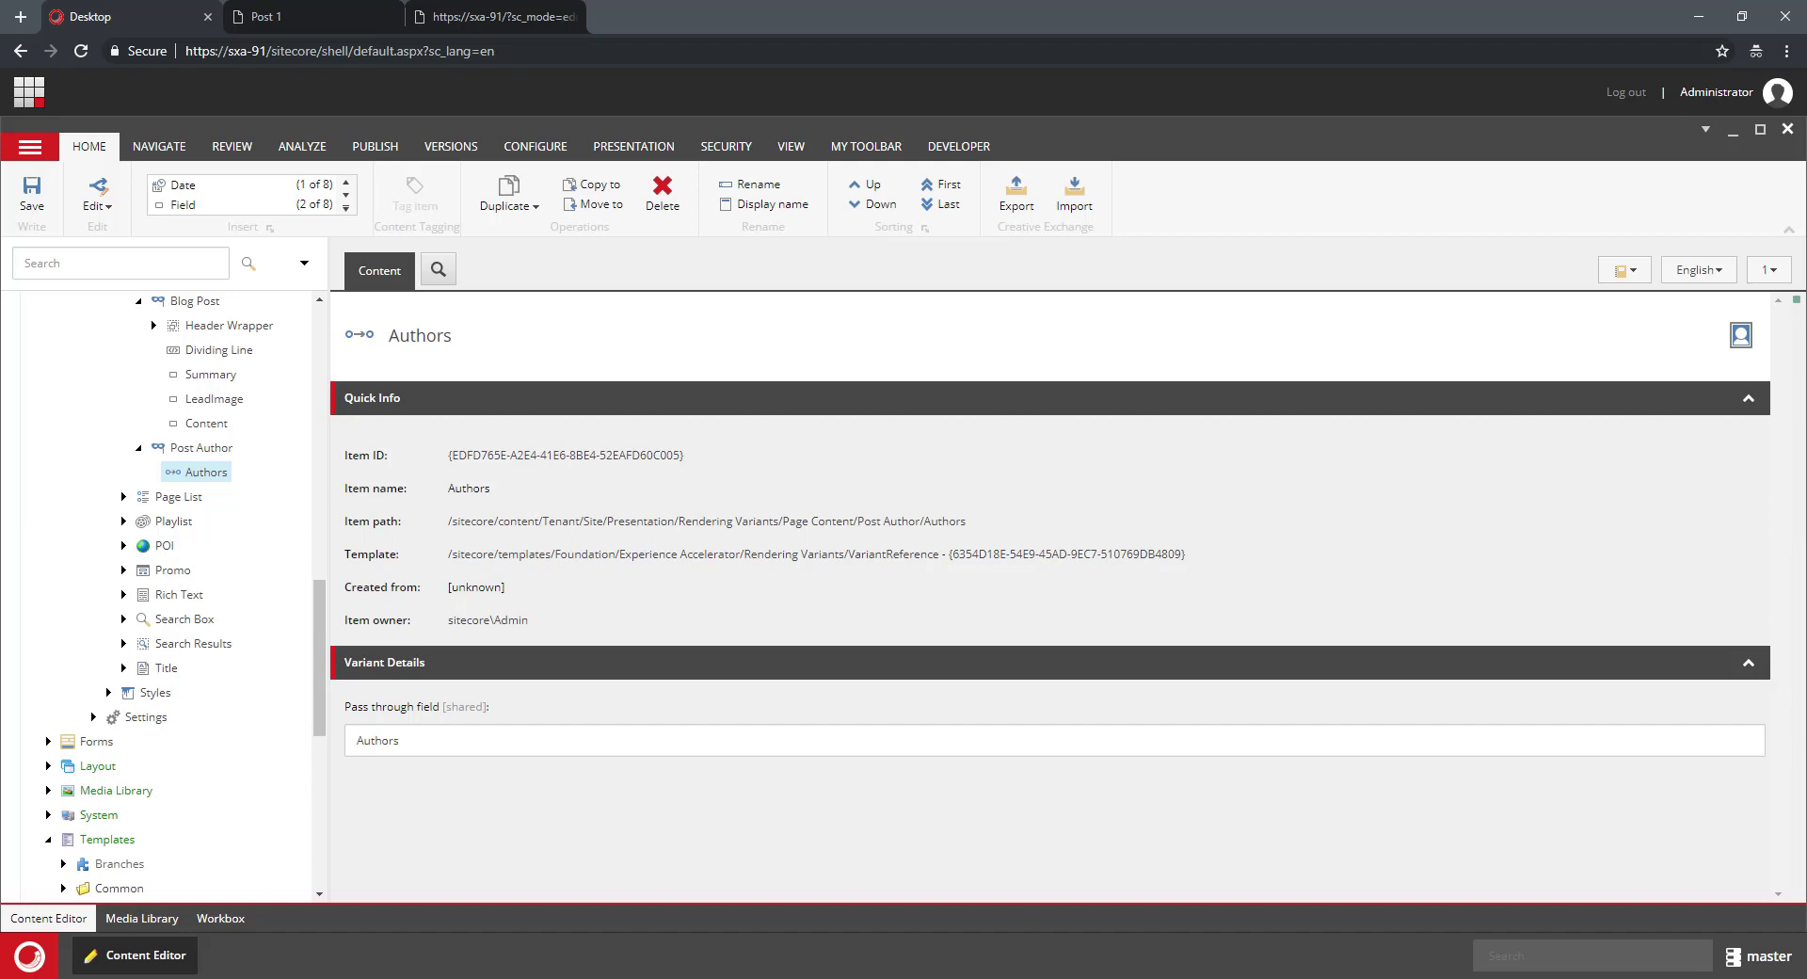
# - Insert a Section named "Header Wrapper" under the Post Author variant and move it into the Authors reference
pyautogui.rightClick(200, 468)
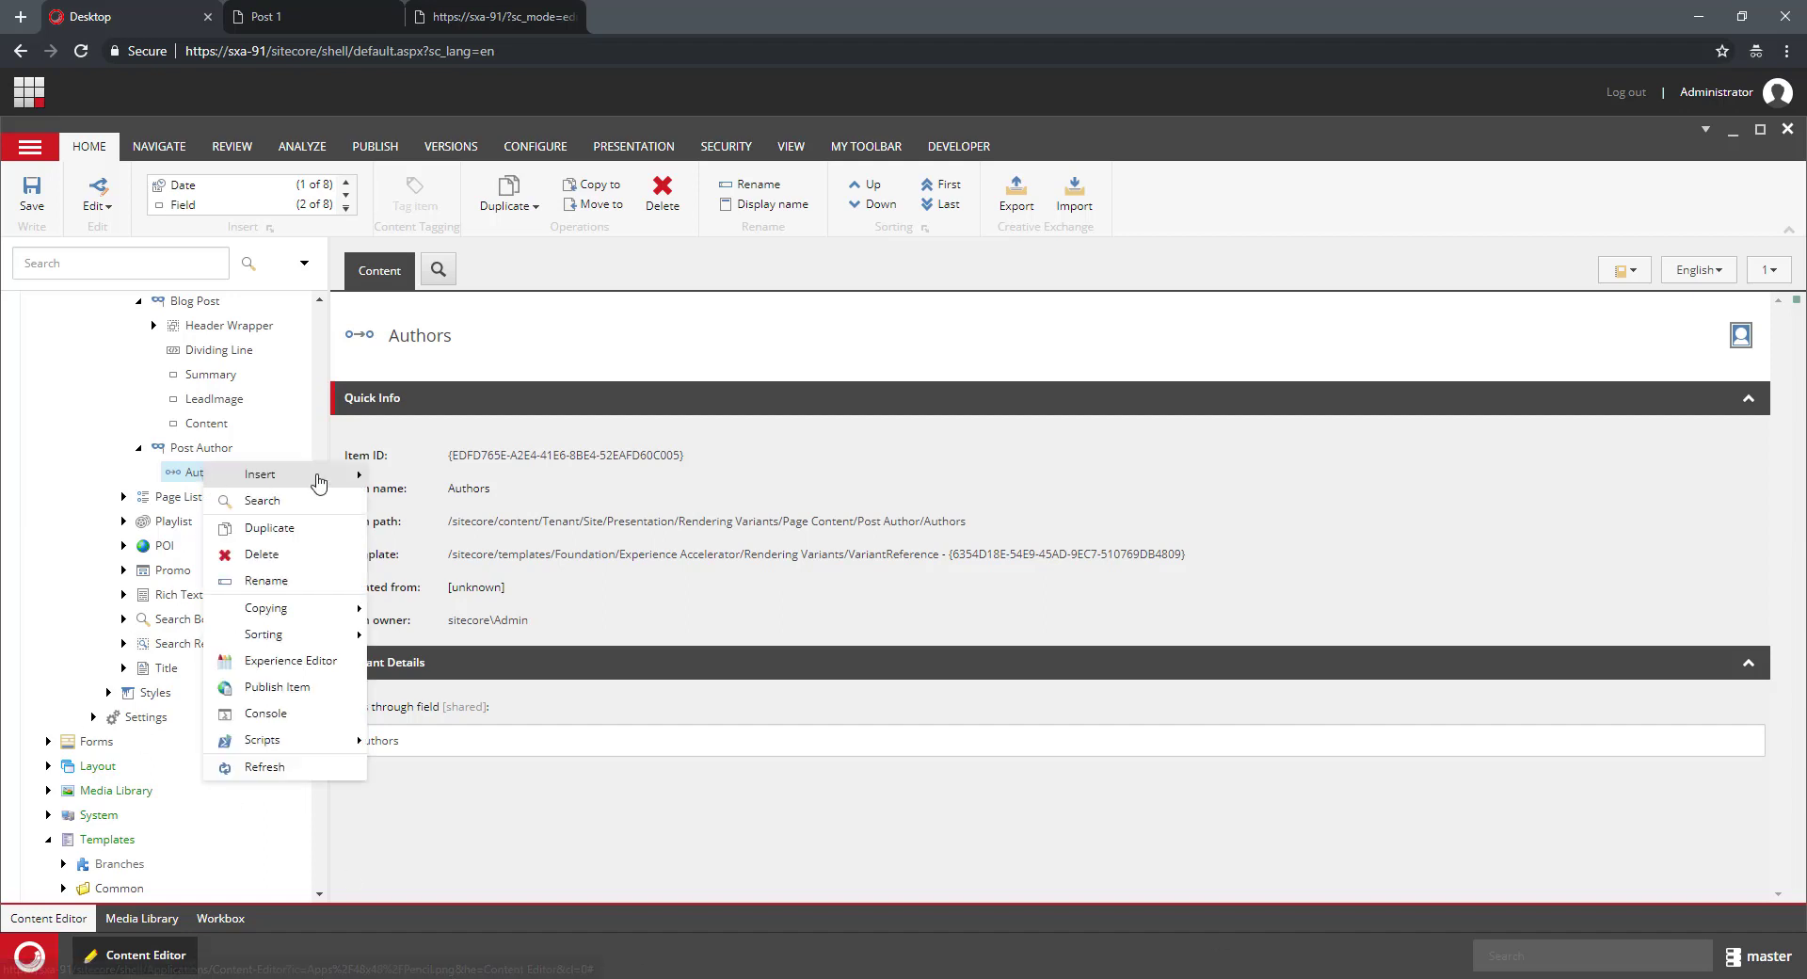
pyautogui.moveTo(320, 482)
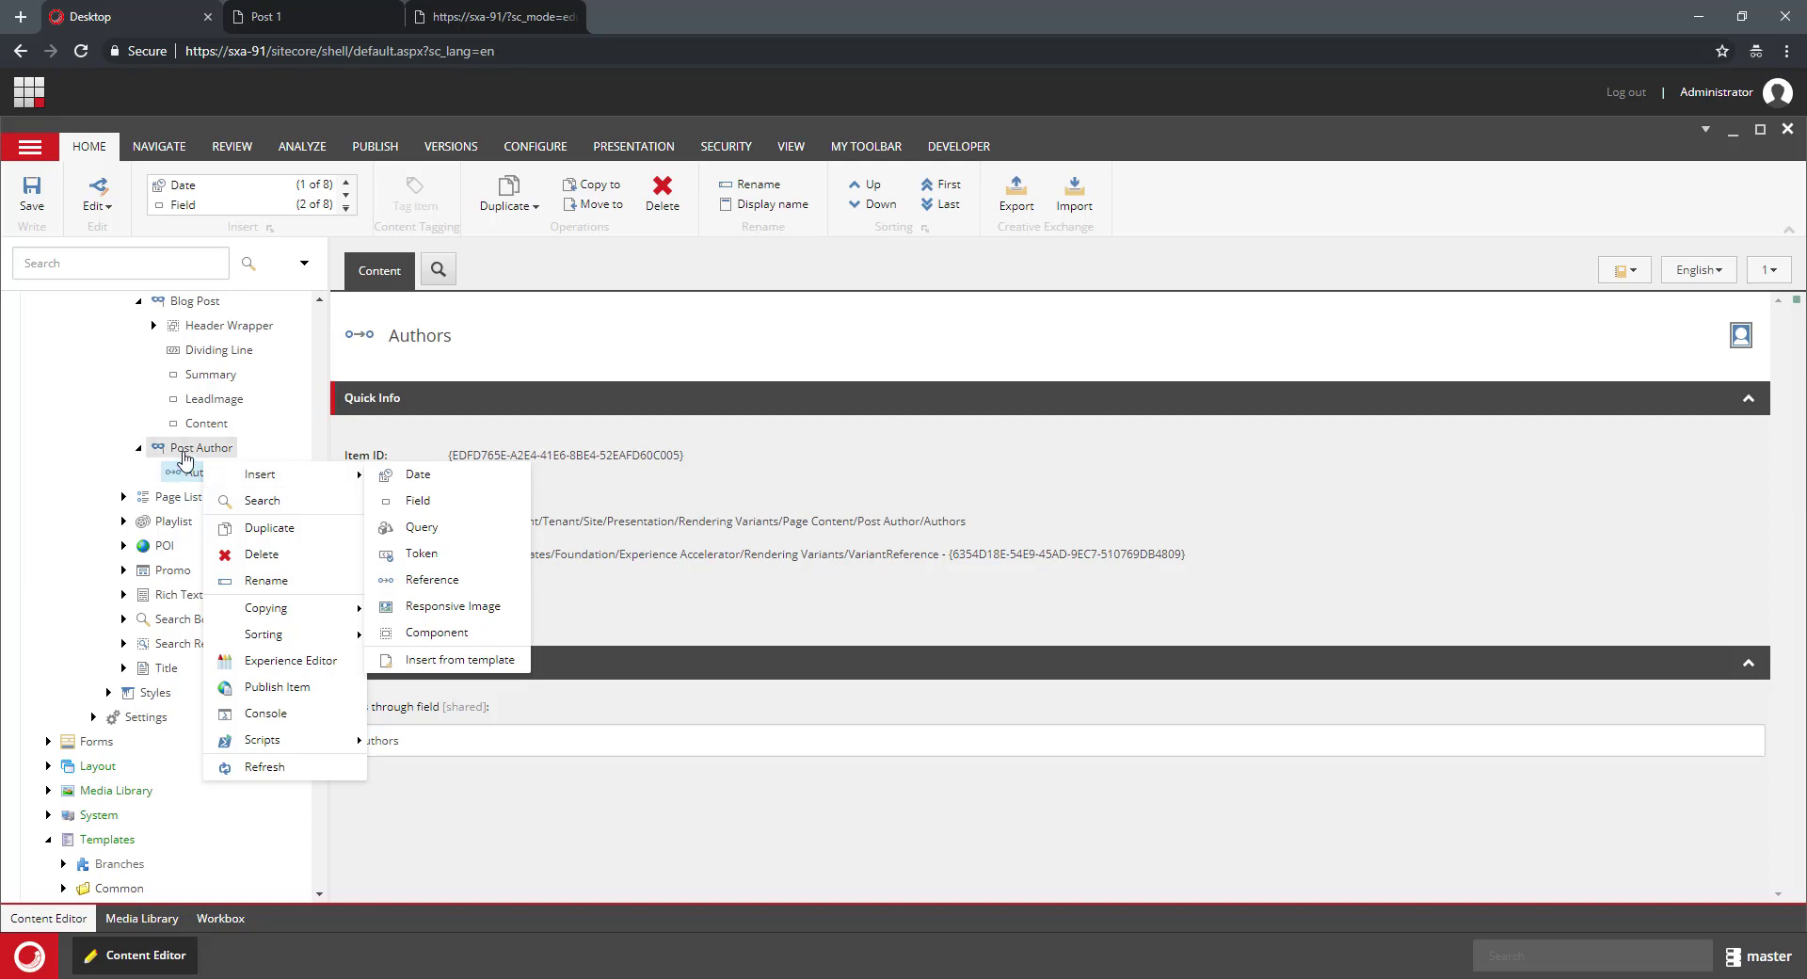
pyautogui.rightClick(181, 458)
pyautogui.moveTo(271, 464)
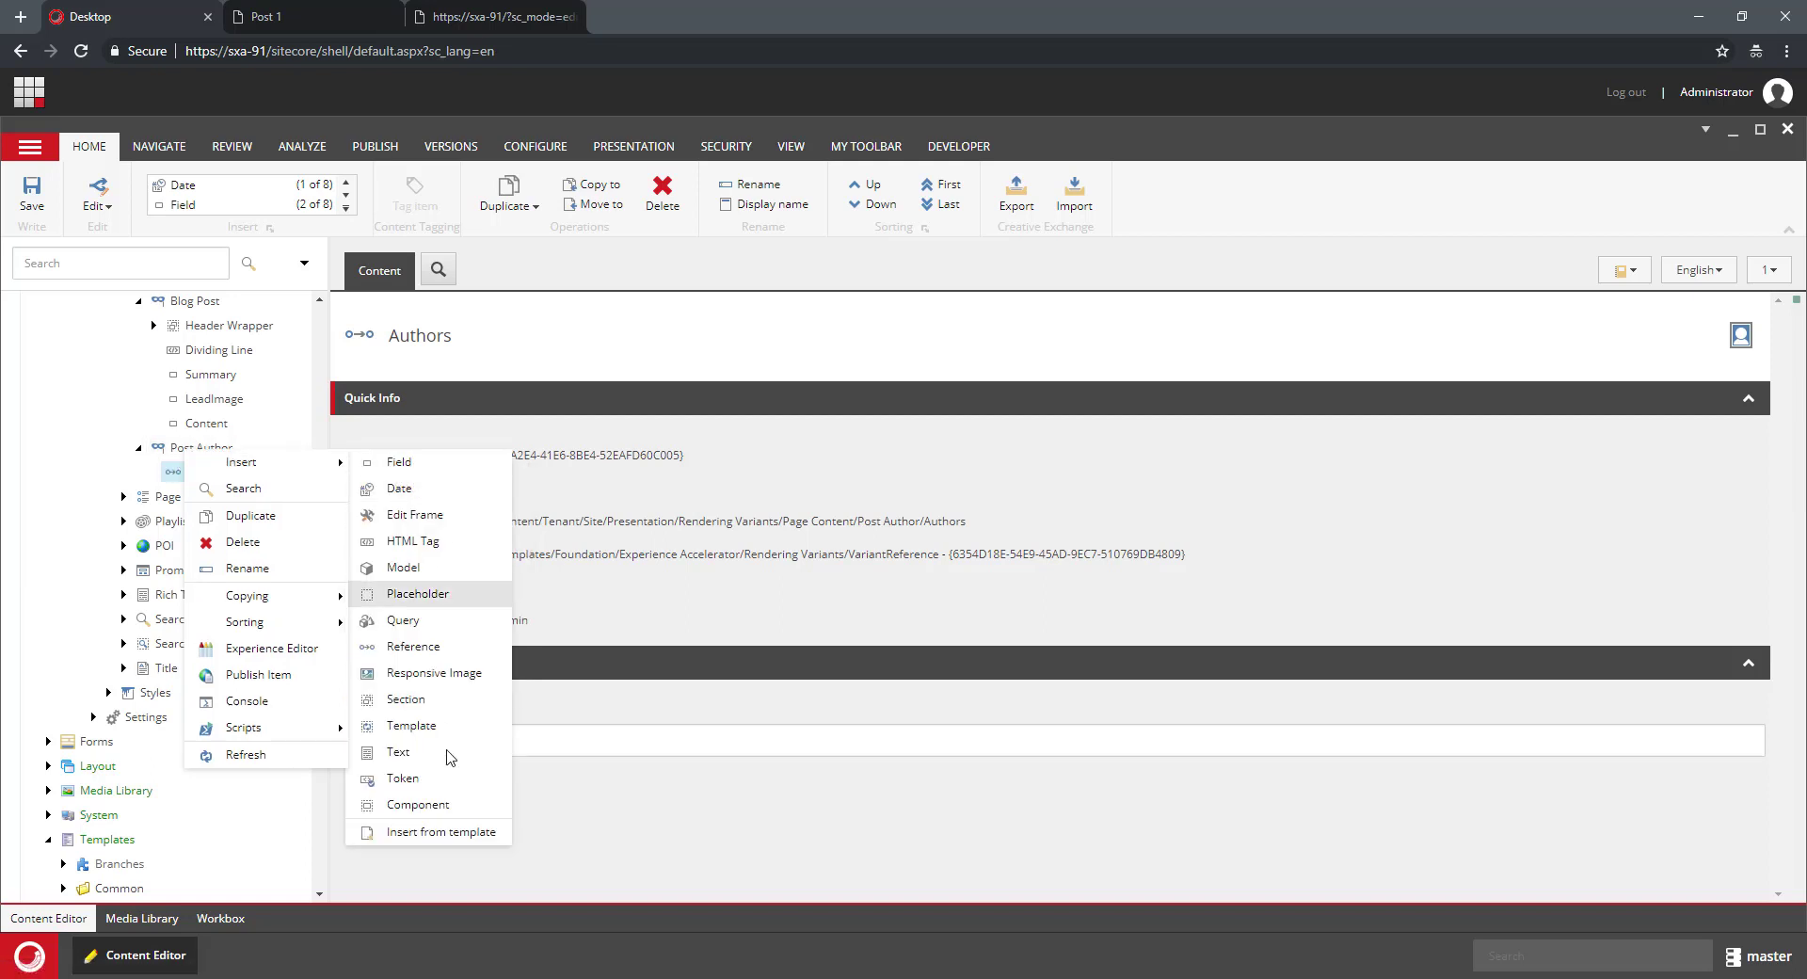
pyautogui.click(452, 711)
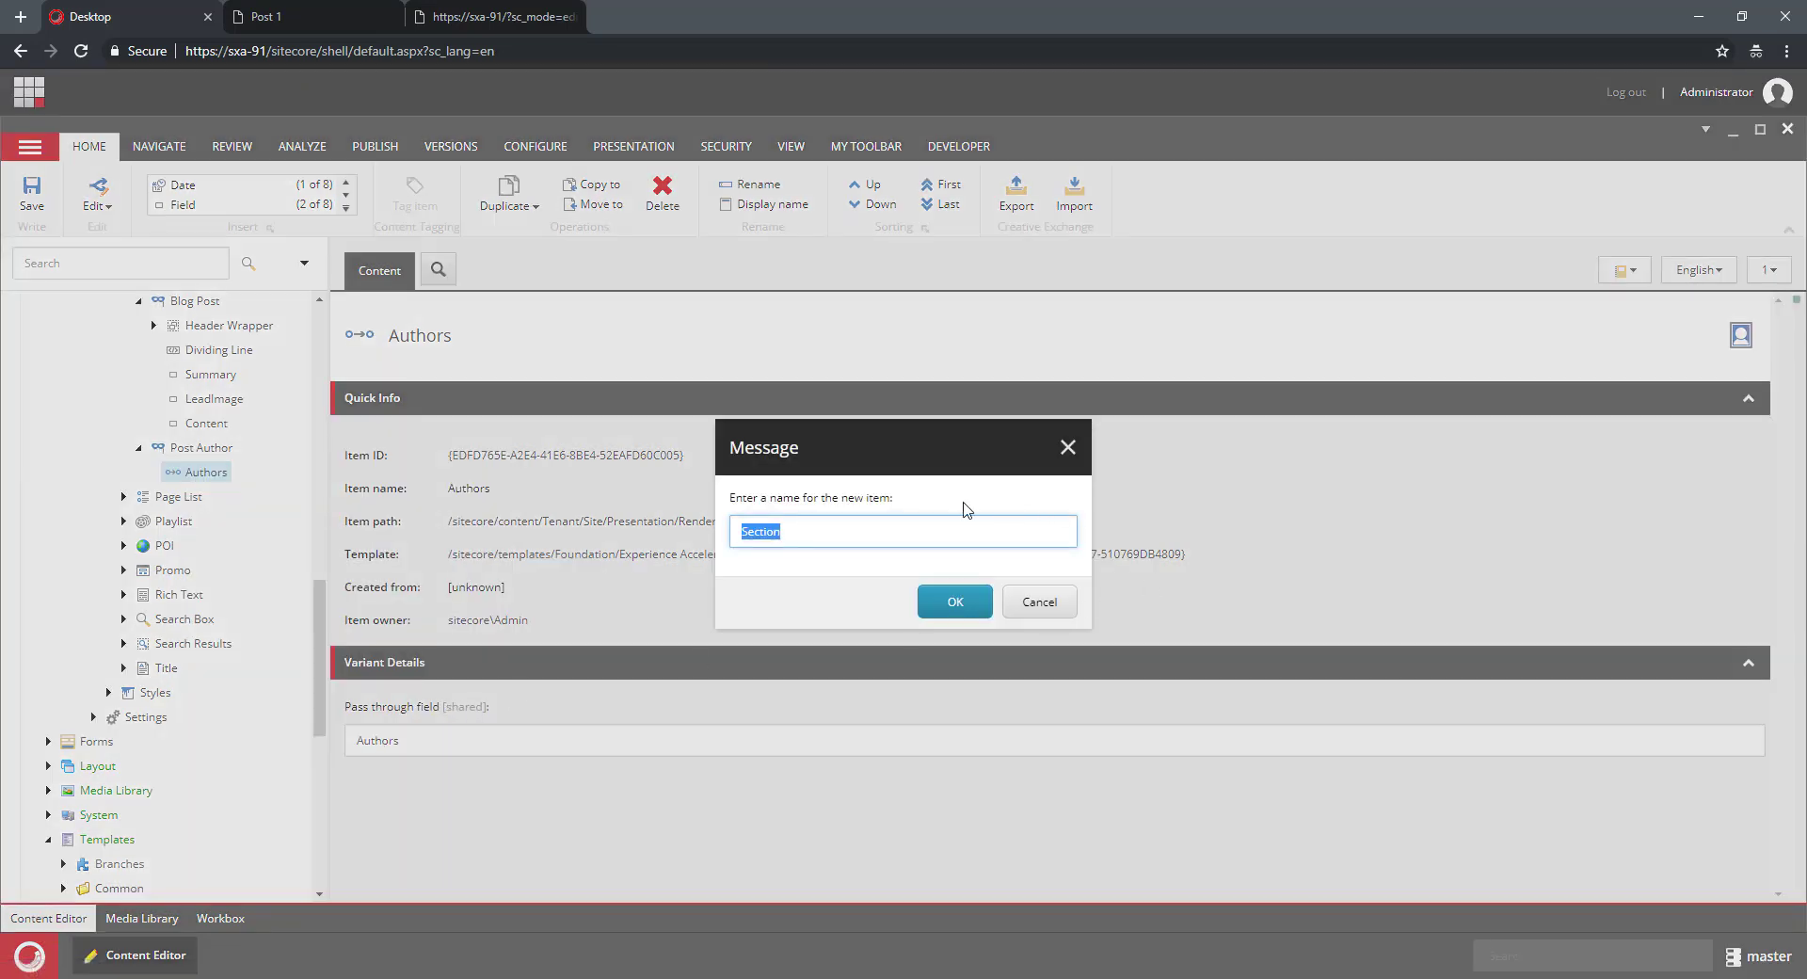
pyautogui.click(919, 531)
pyautogui.hotkey('ctrl', 'a')
pyautogui.write('Header Wrapper')
pyautogui.press('Return')
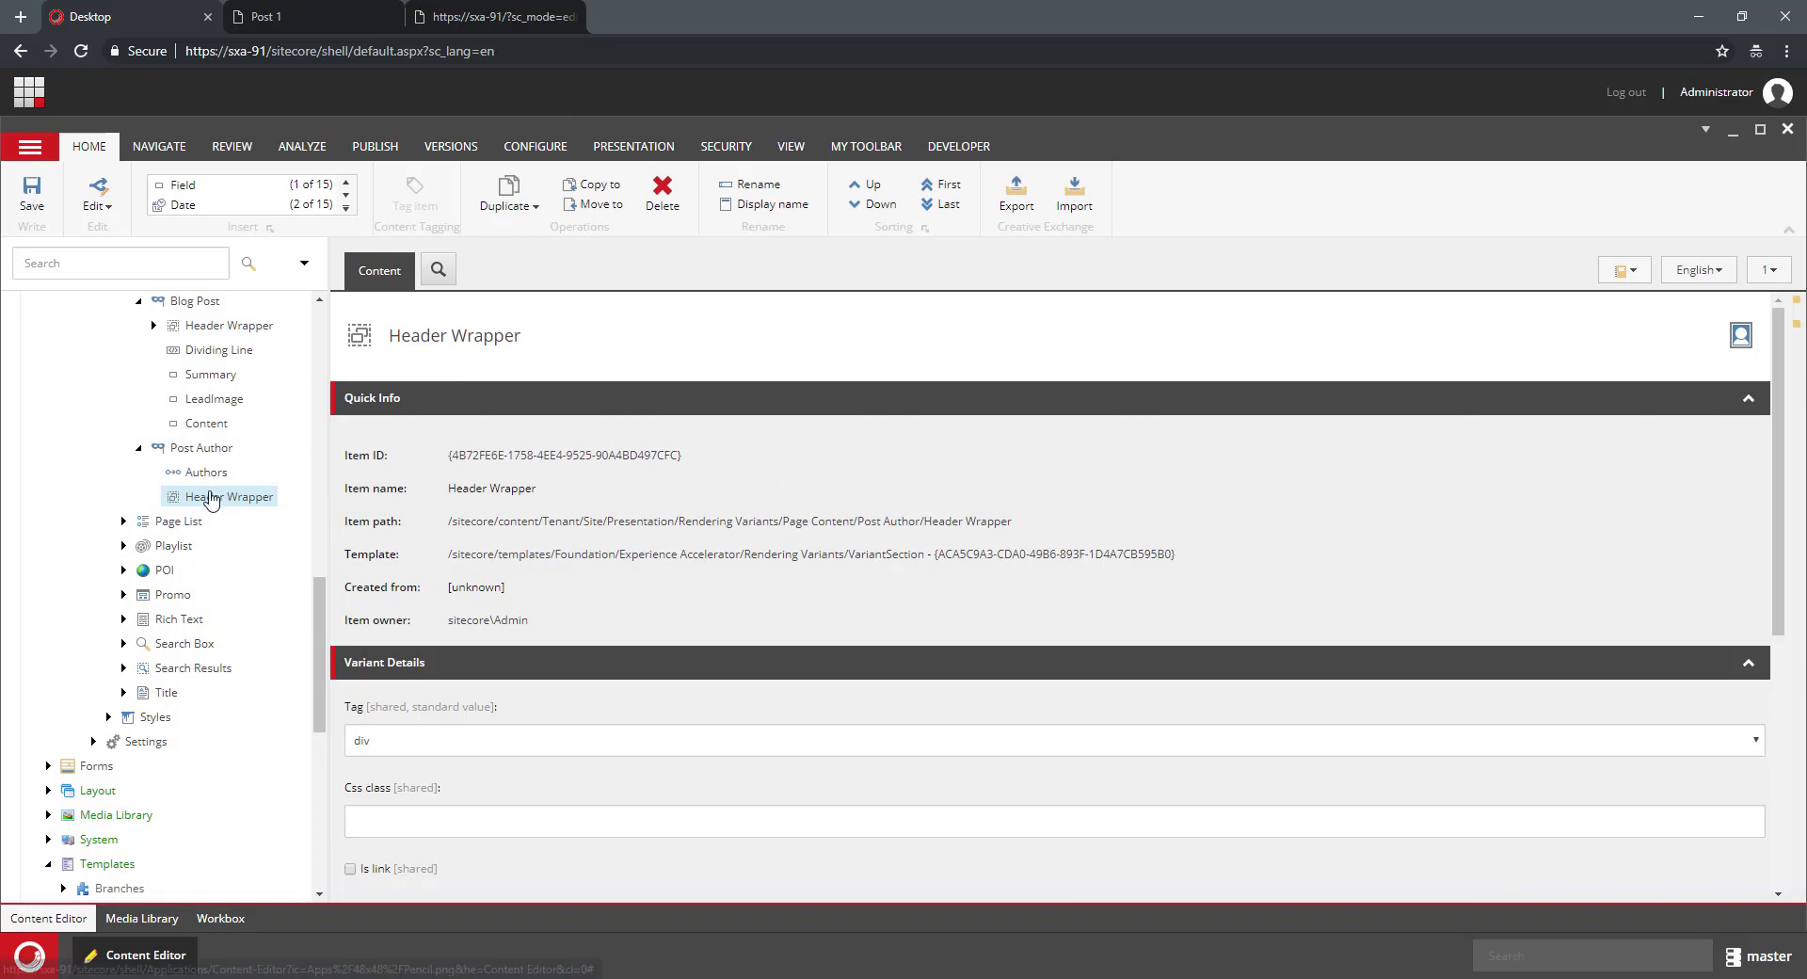
pyautogui.moveTo(213, 498); pyautogui.dragTo(208, 475)
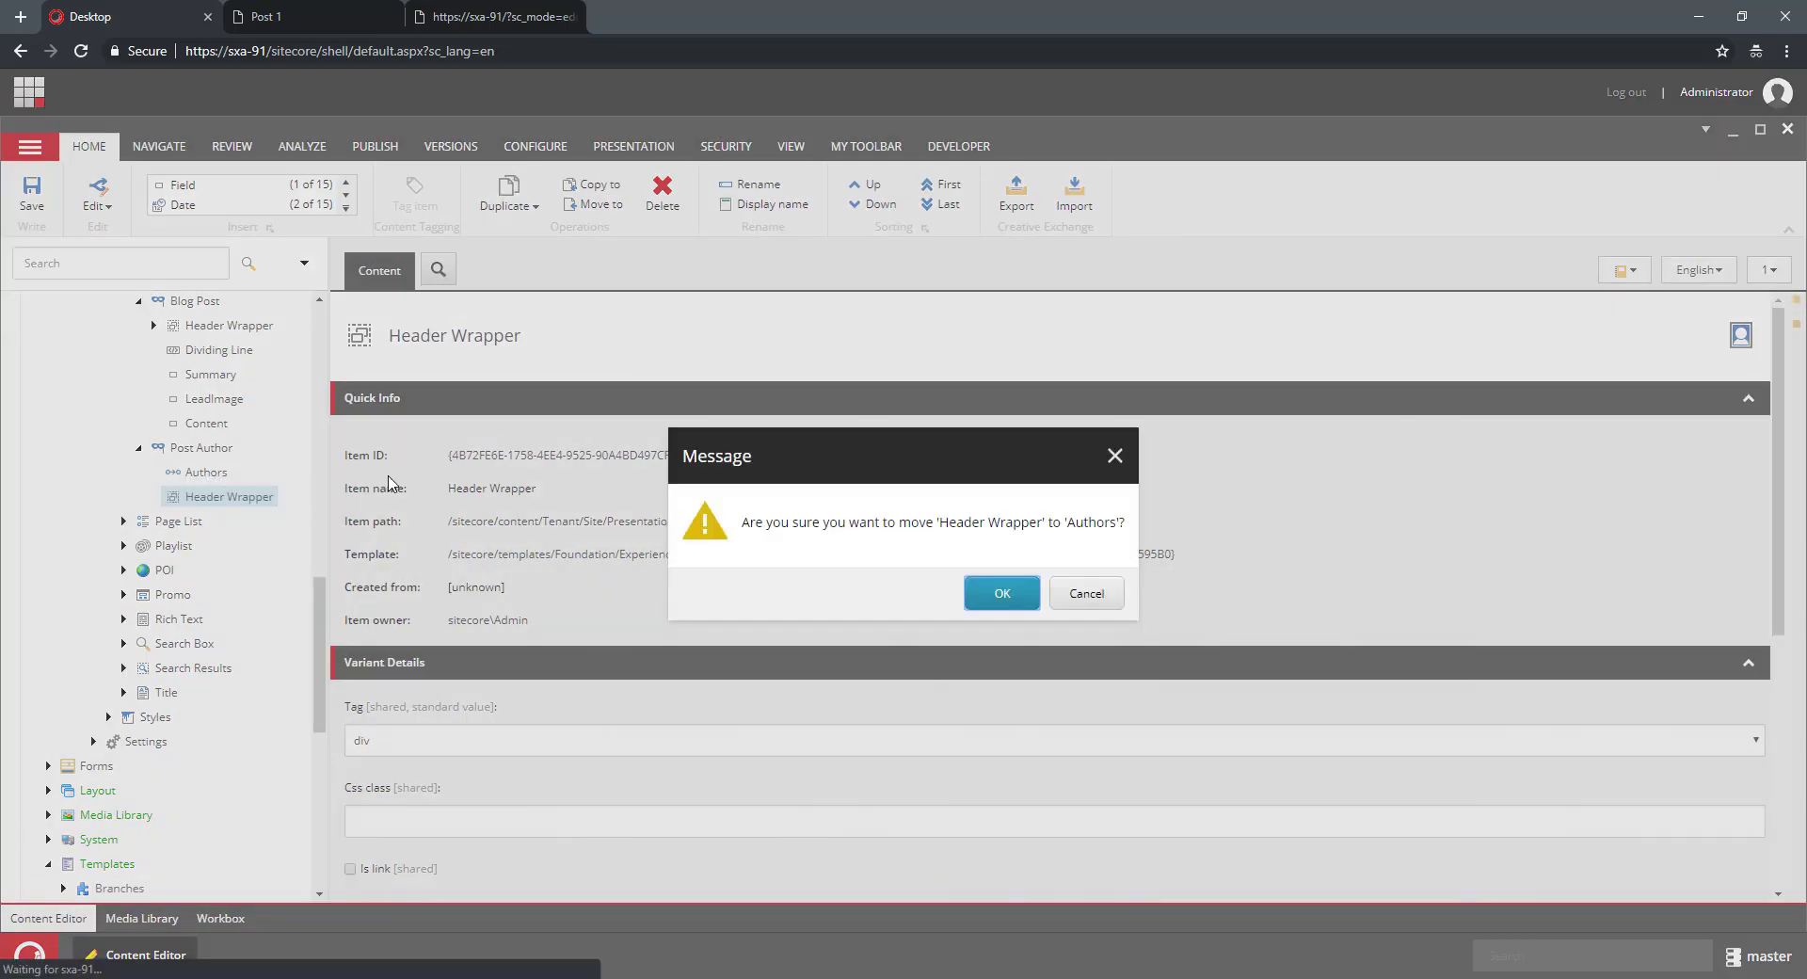
pyautogui.click(964, 593)
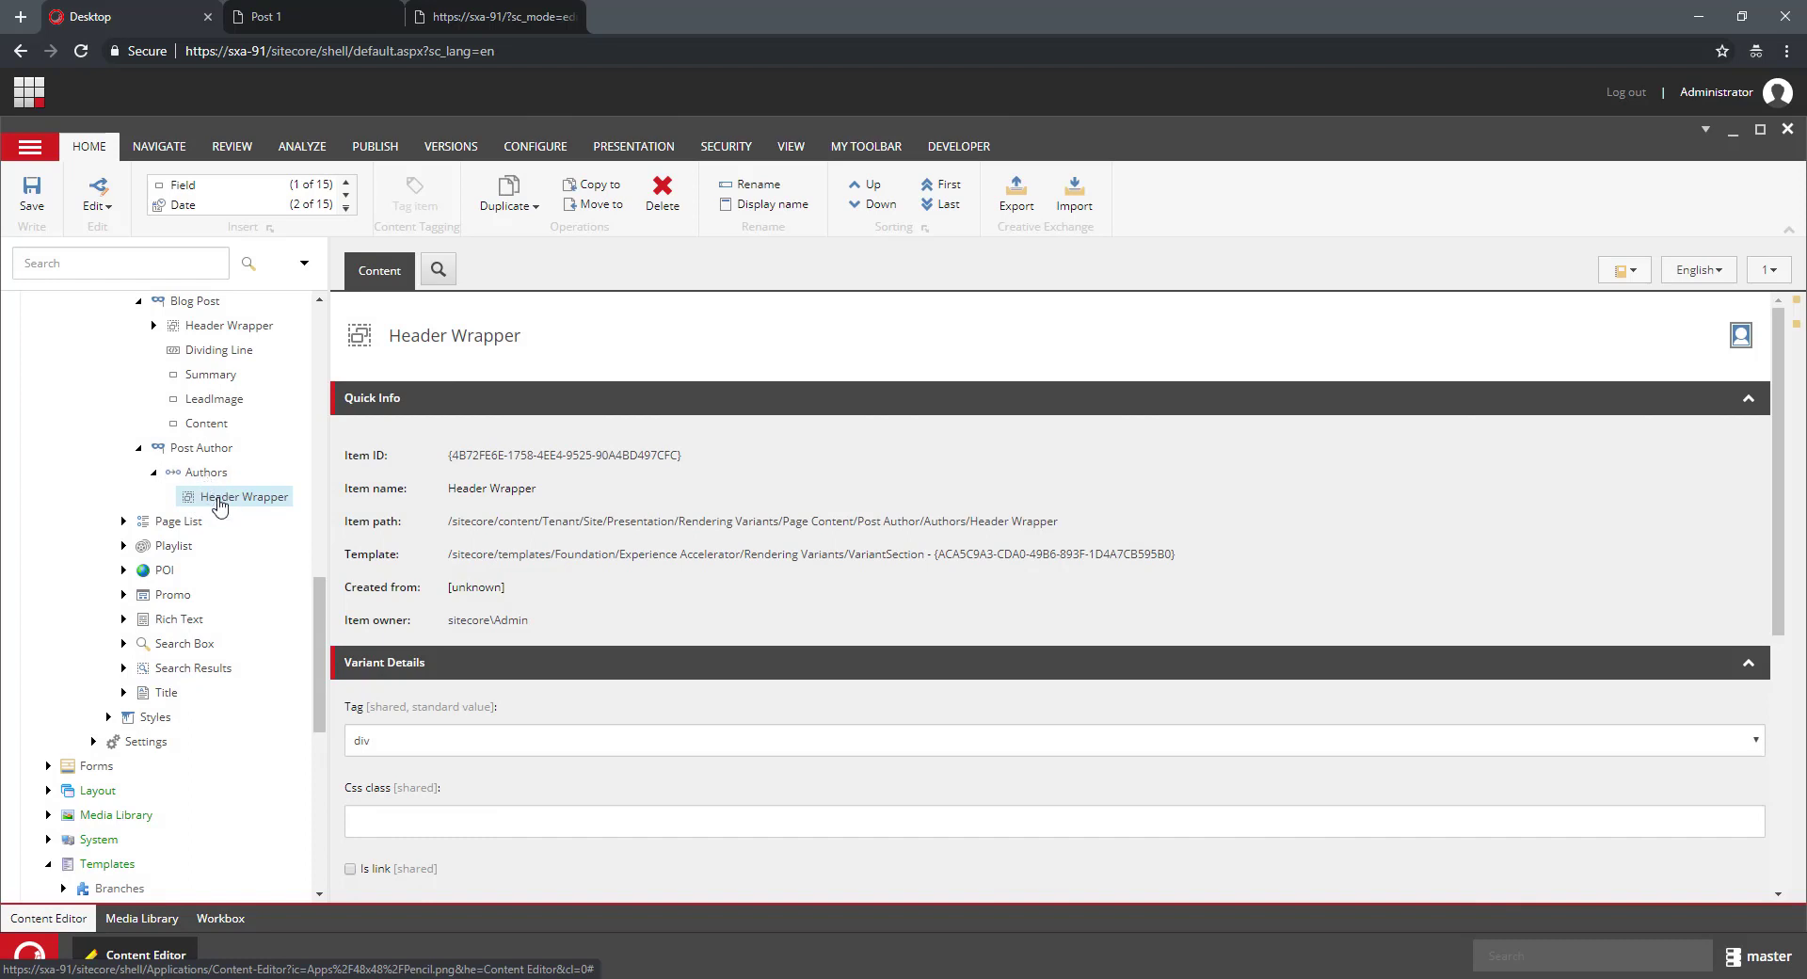
# - Set the tag of the Header Wrapper section under Authors to h3 and save it
pyautogui.rightClick(236, 497)
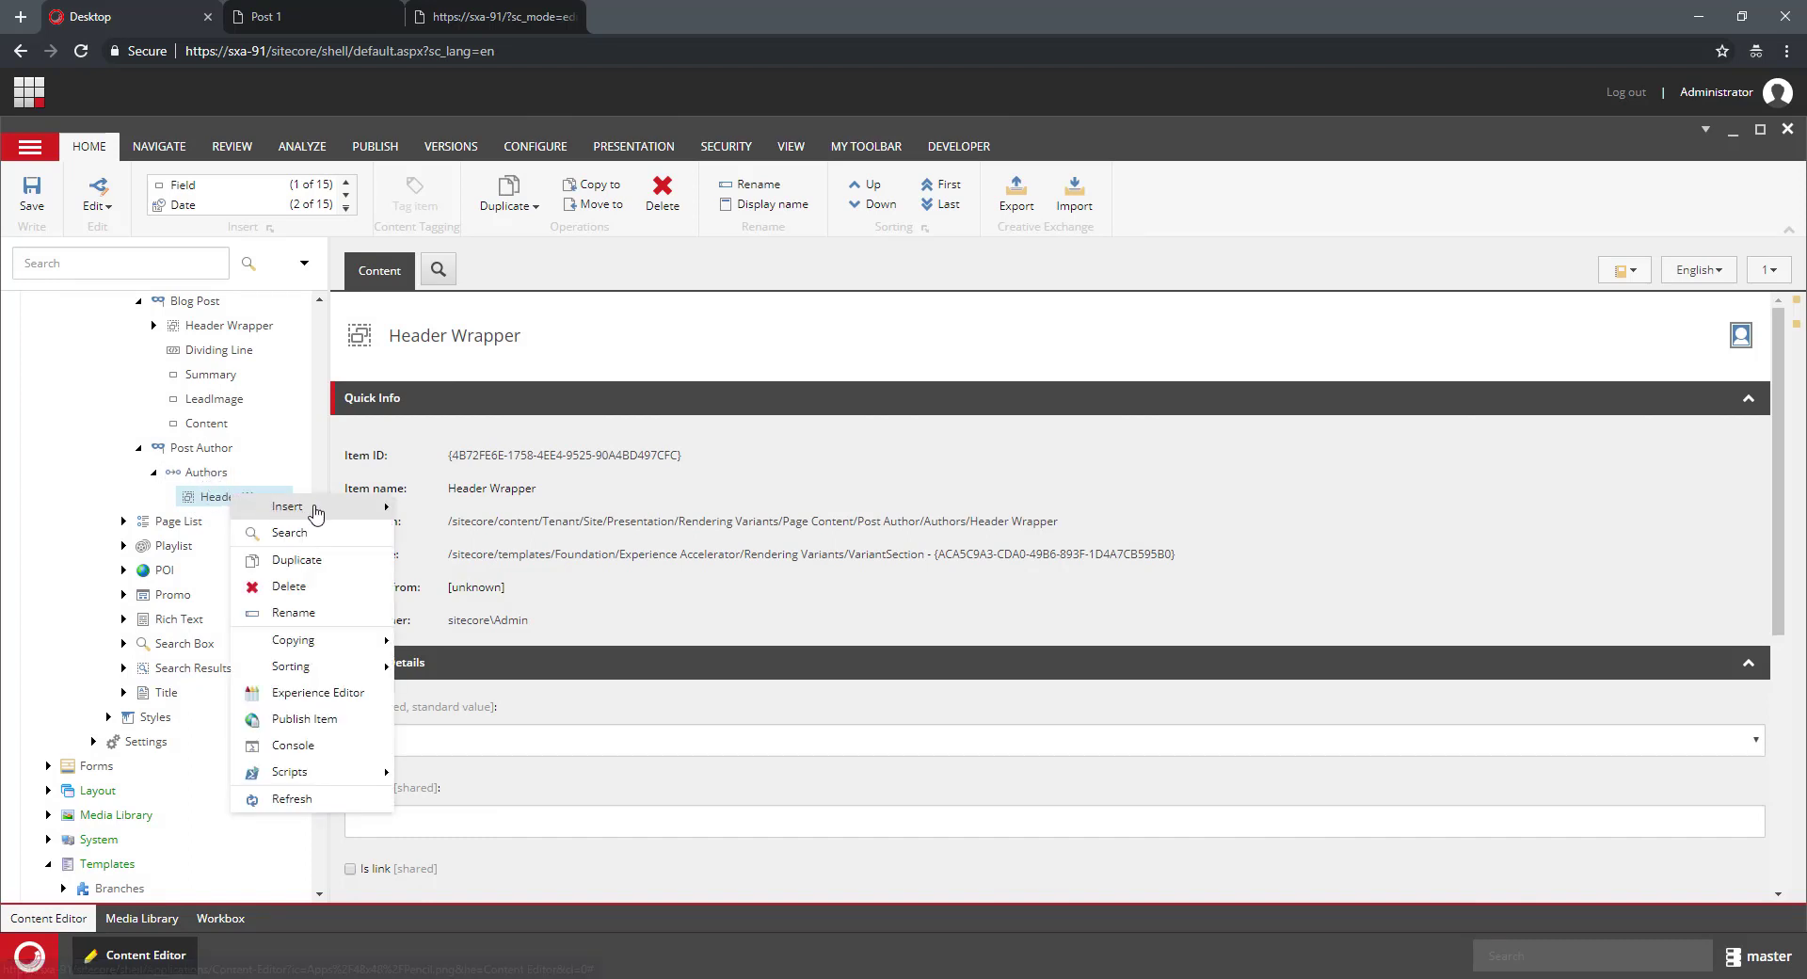
pyautogui.moveTo(310, 507)
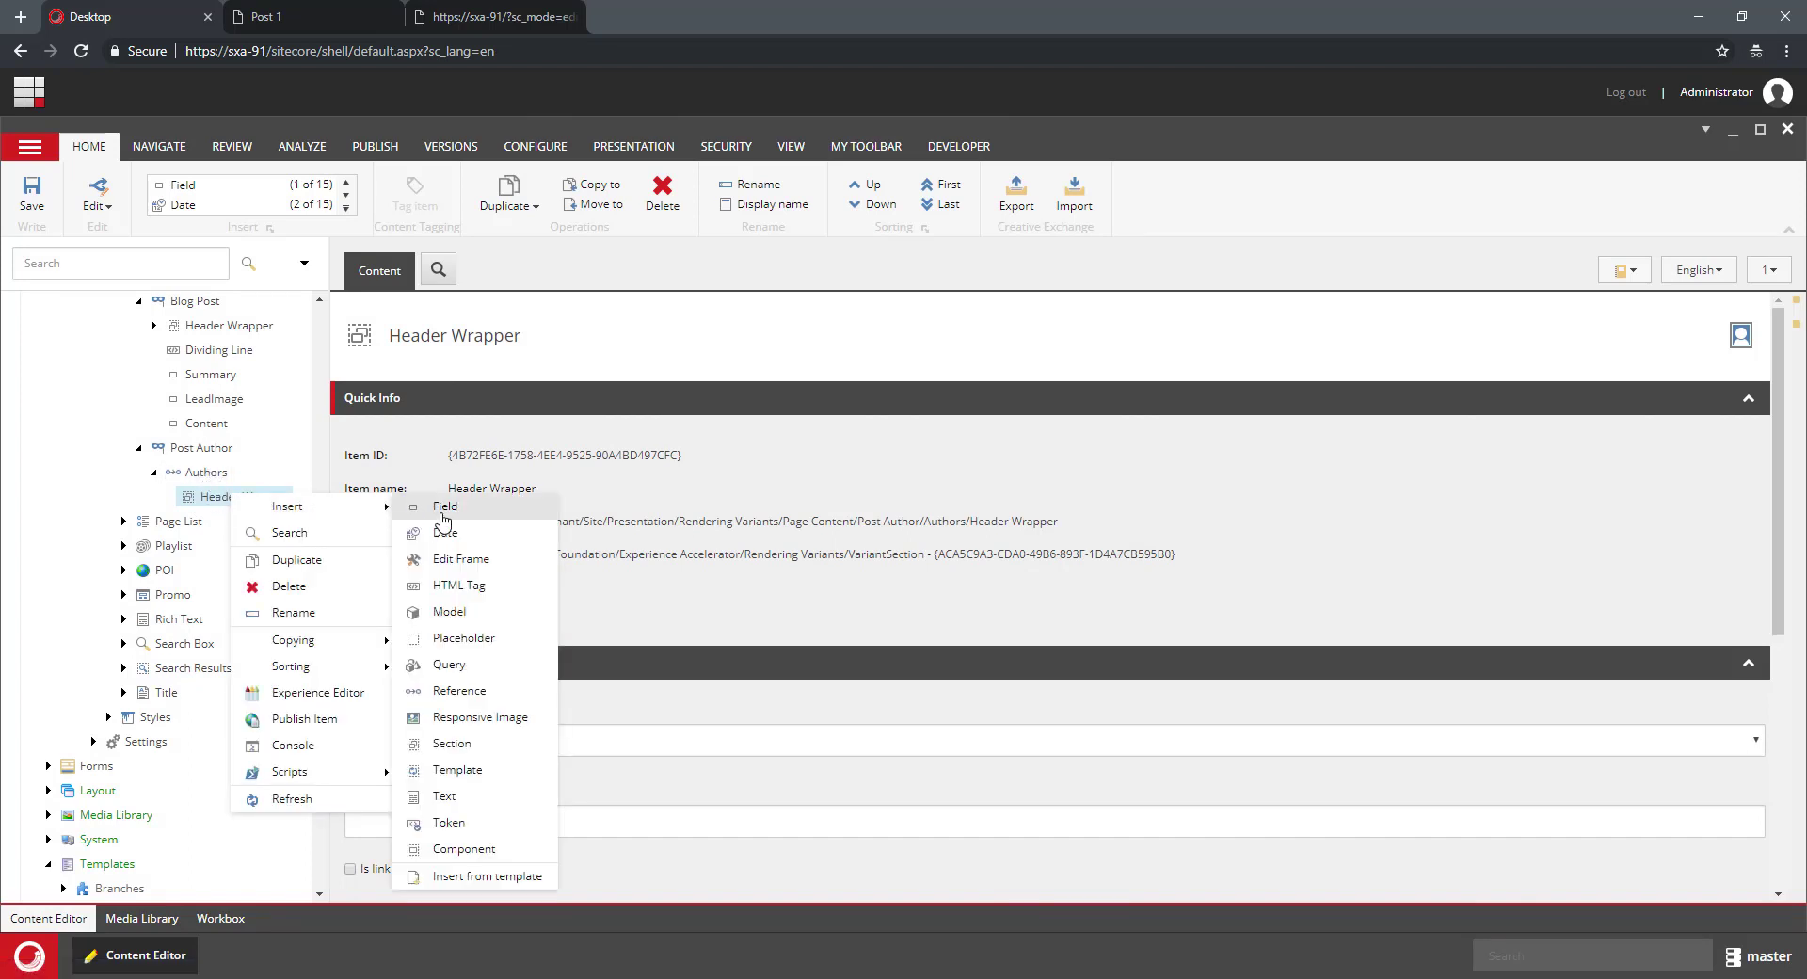
pyautogui.click(193, 499)
pyautogui.click(423, 742)
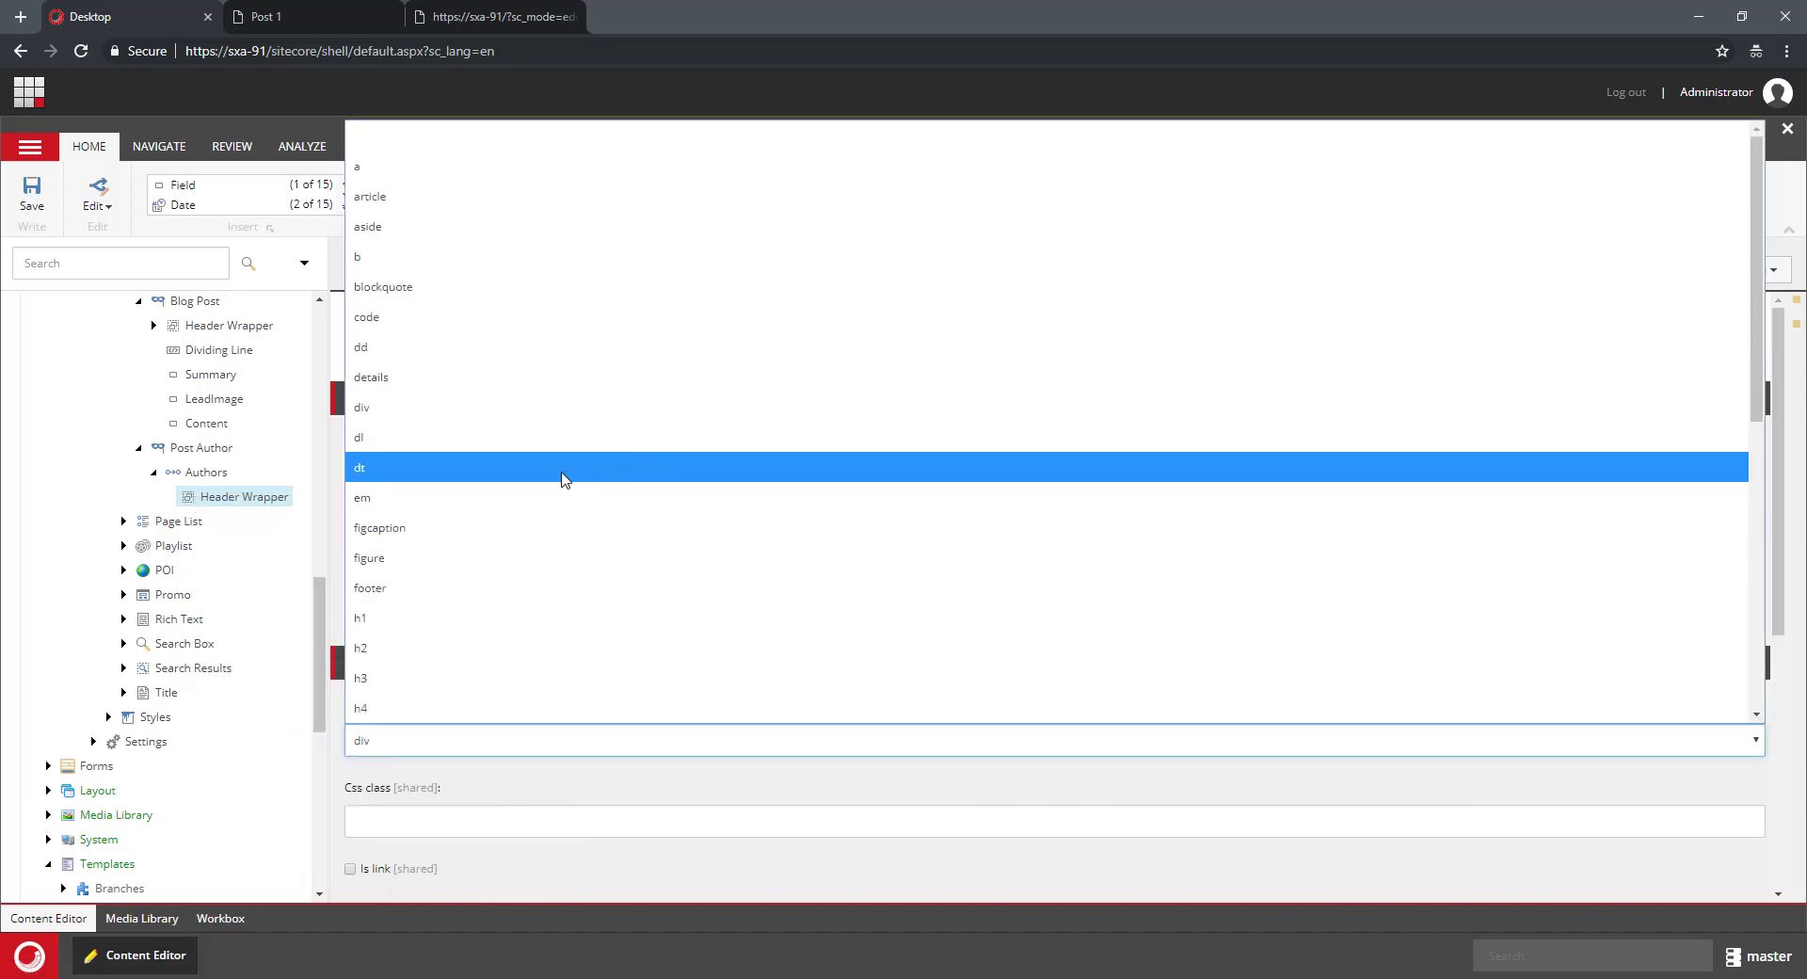
pyautogui.scroll(-4, 499, 516)
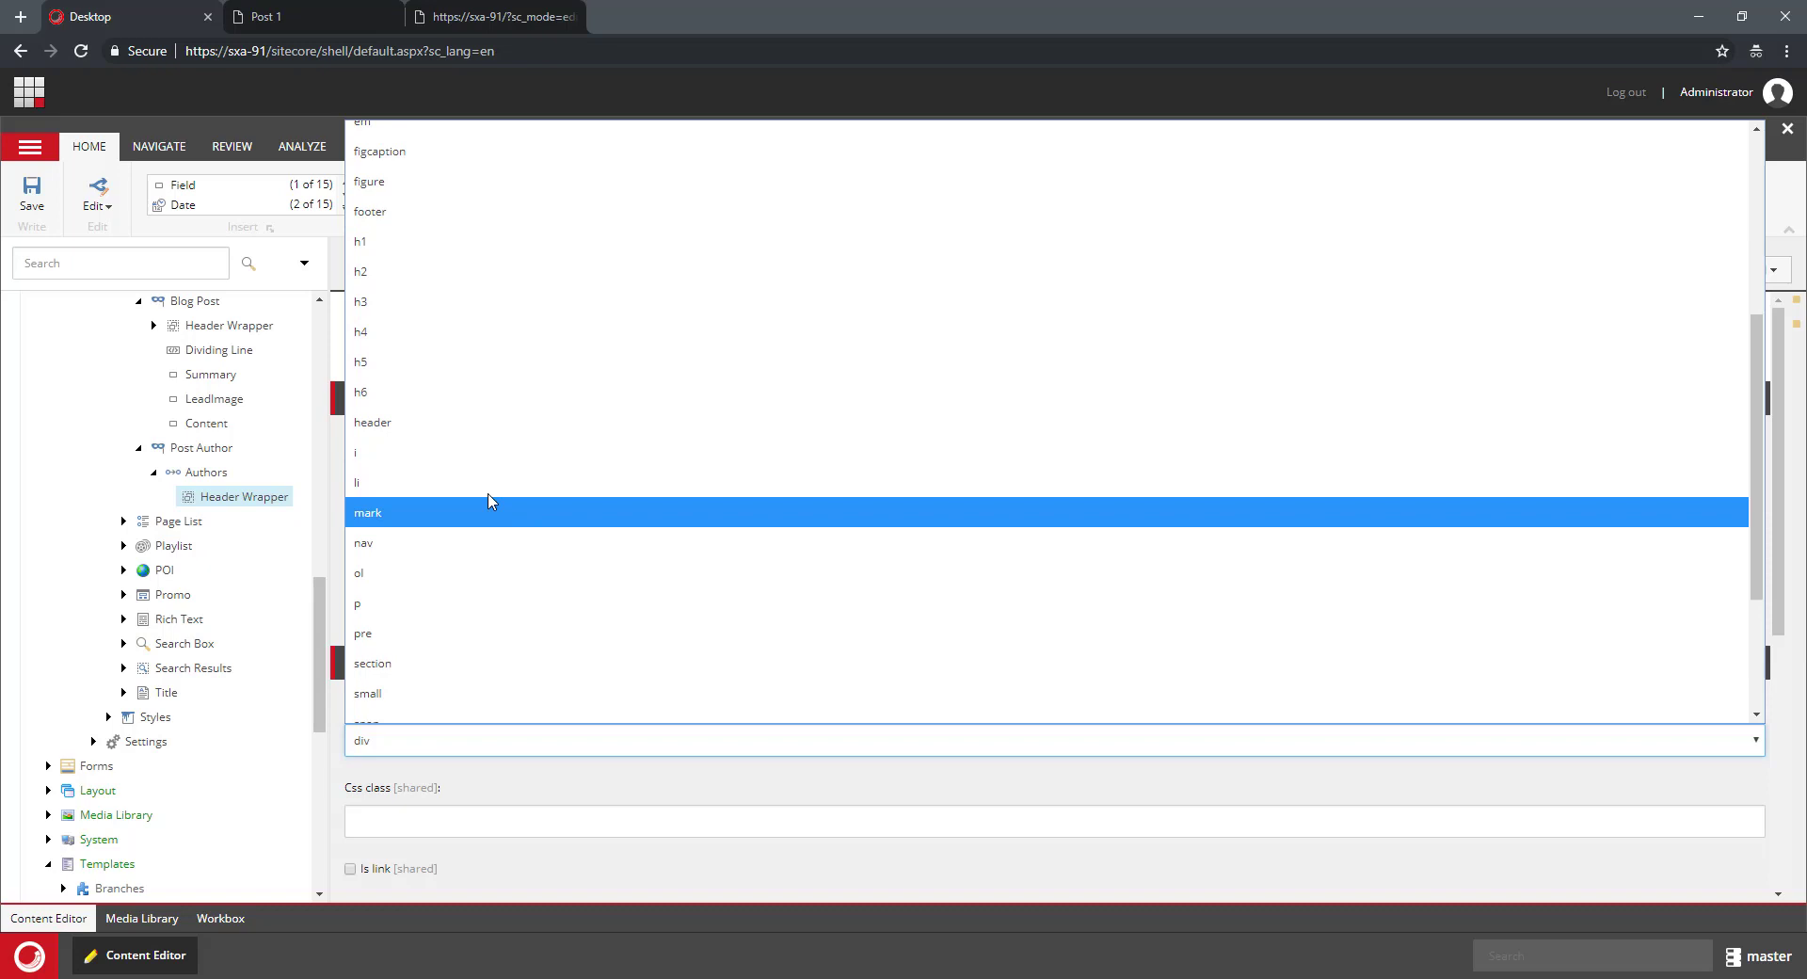
pyautogui.click(424, 301)
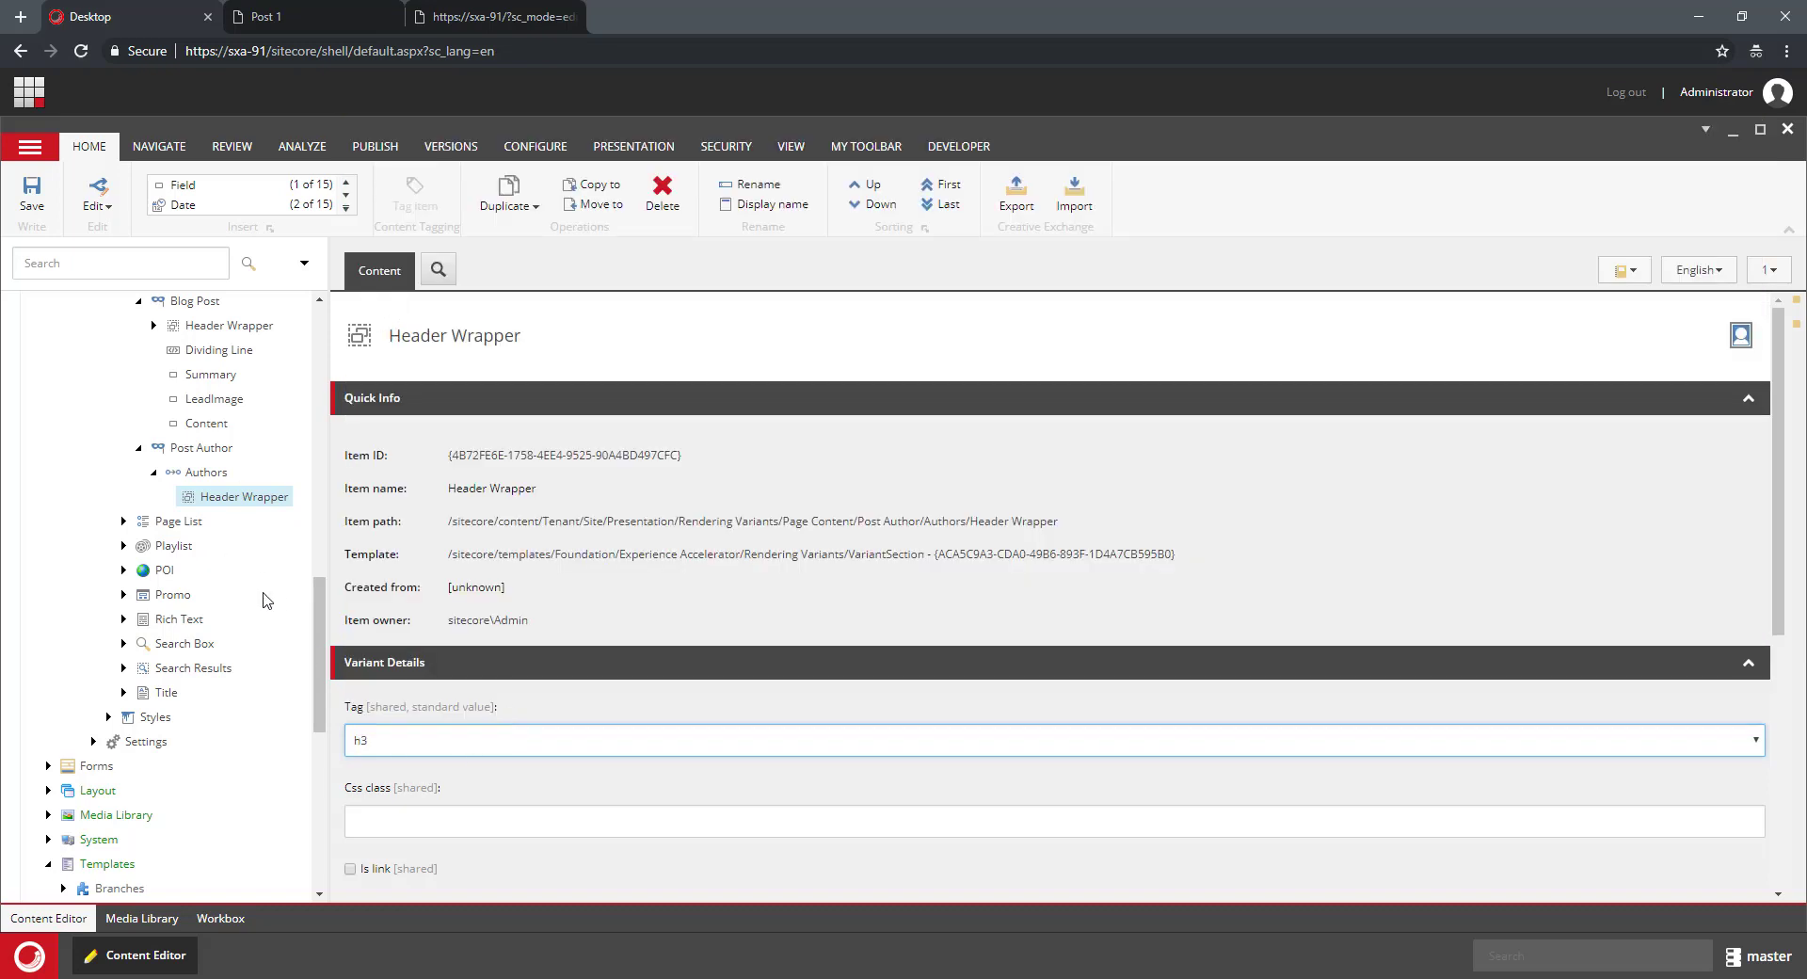
pyautogui.click(229, 506)
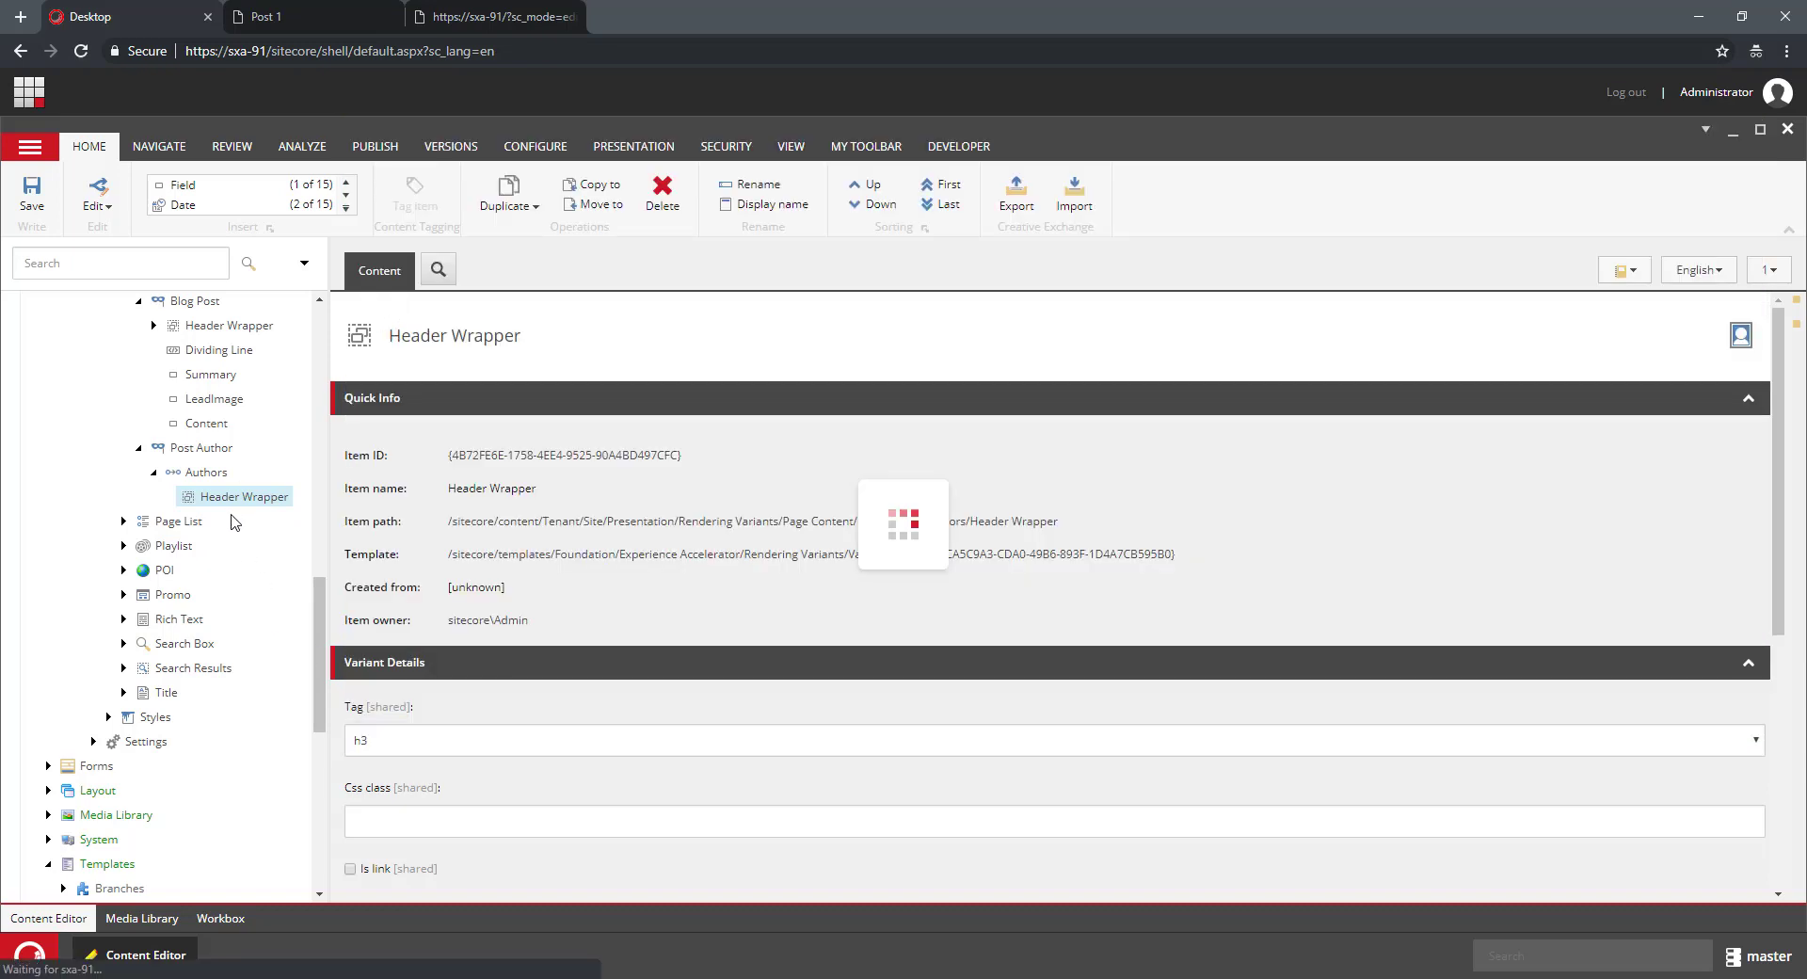
# - Insert a Field item named "First Name" under the Header Wrapper section of the Authors reference
pyautogui.rightClick(229, 505)
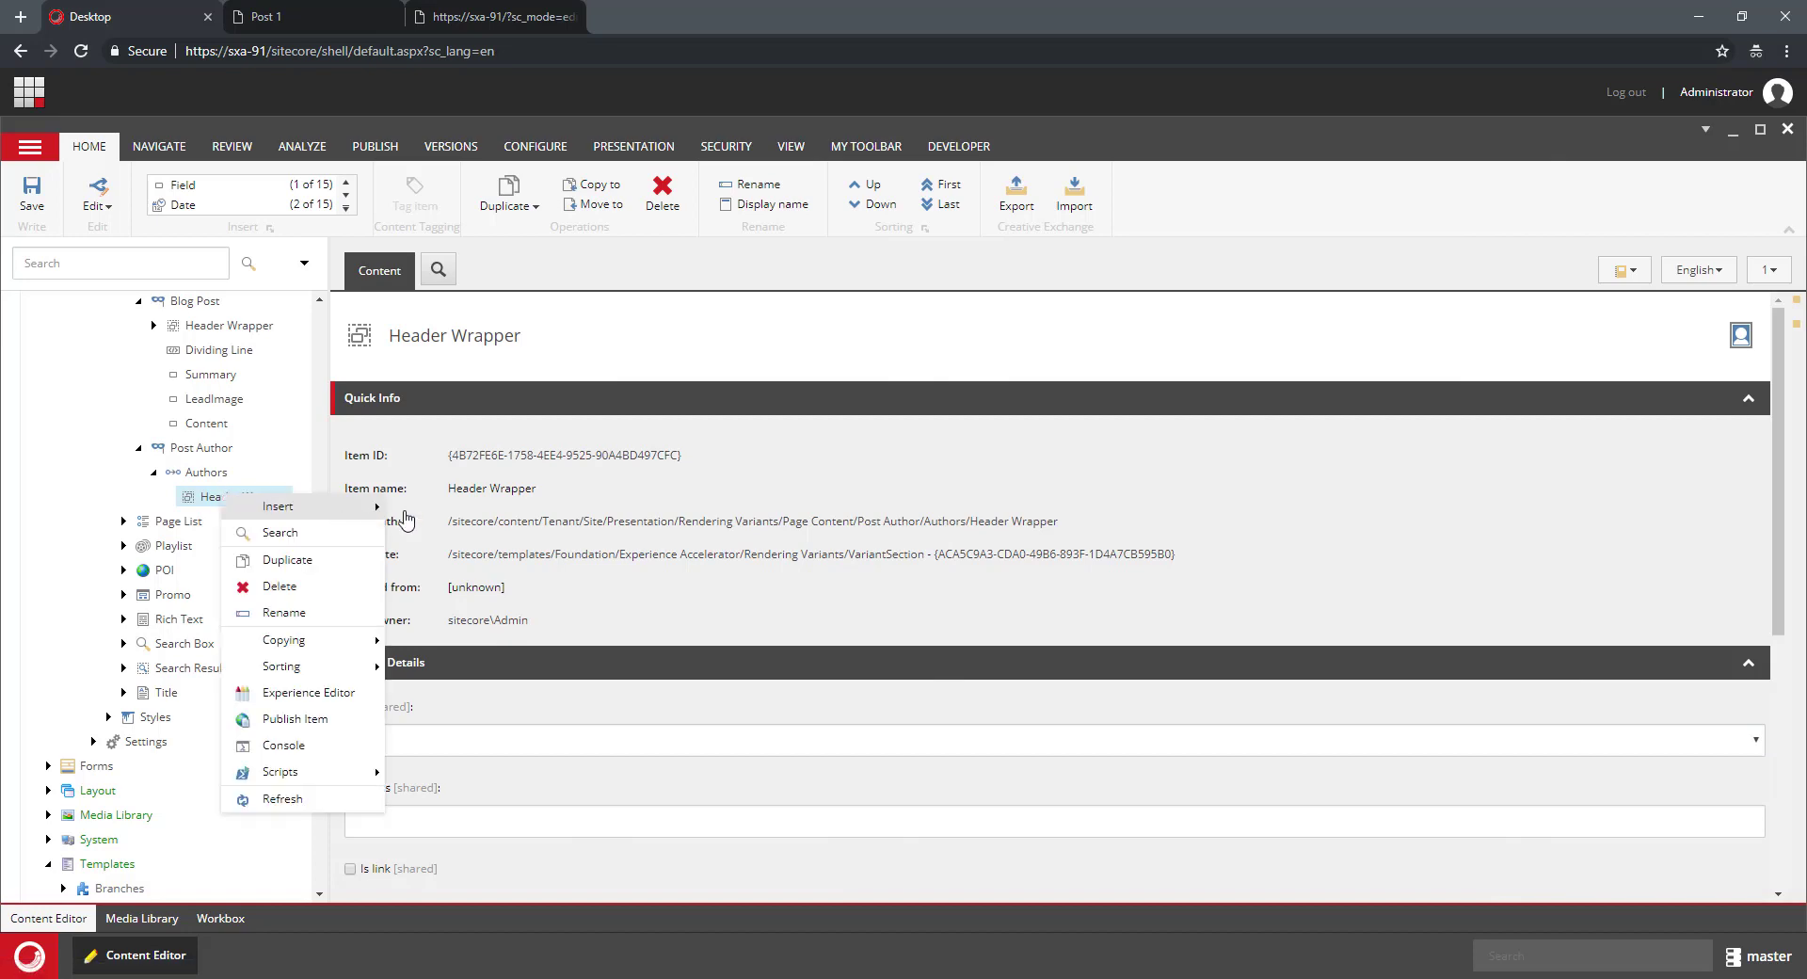
pyautogui.moveTo(362, 506)
pyautogui.click(481, 509)
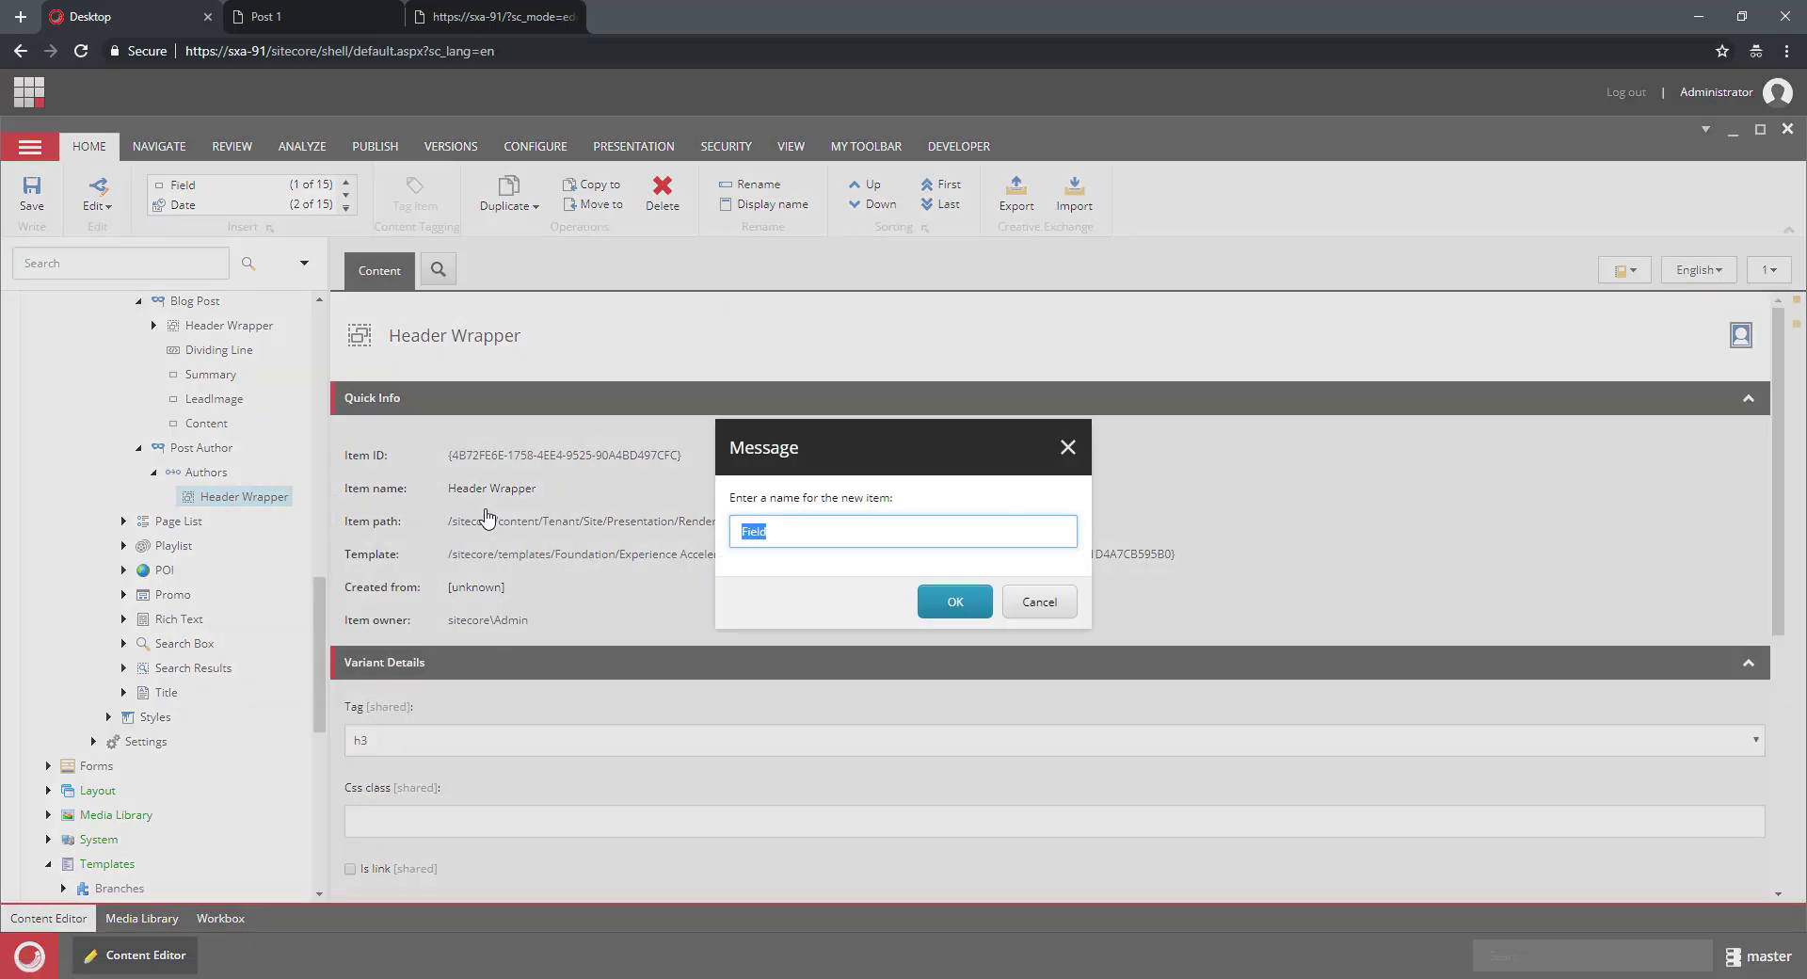
pyautogui.write('First Name')
pyautogui.press('Return')
# - Set the tag of the First Name field to span and save the item
pyautogui.click(390, 743)
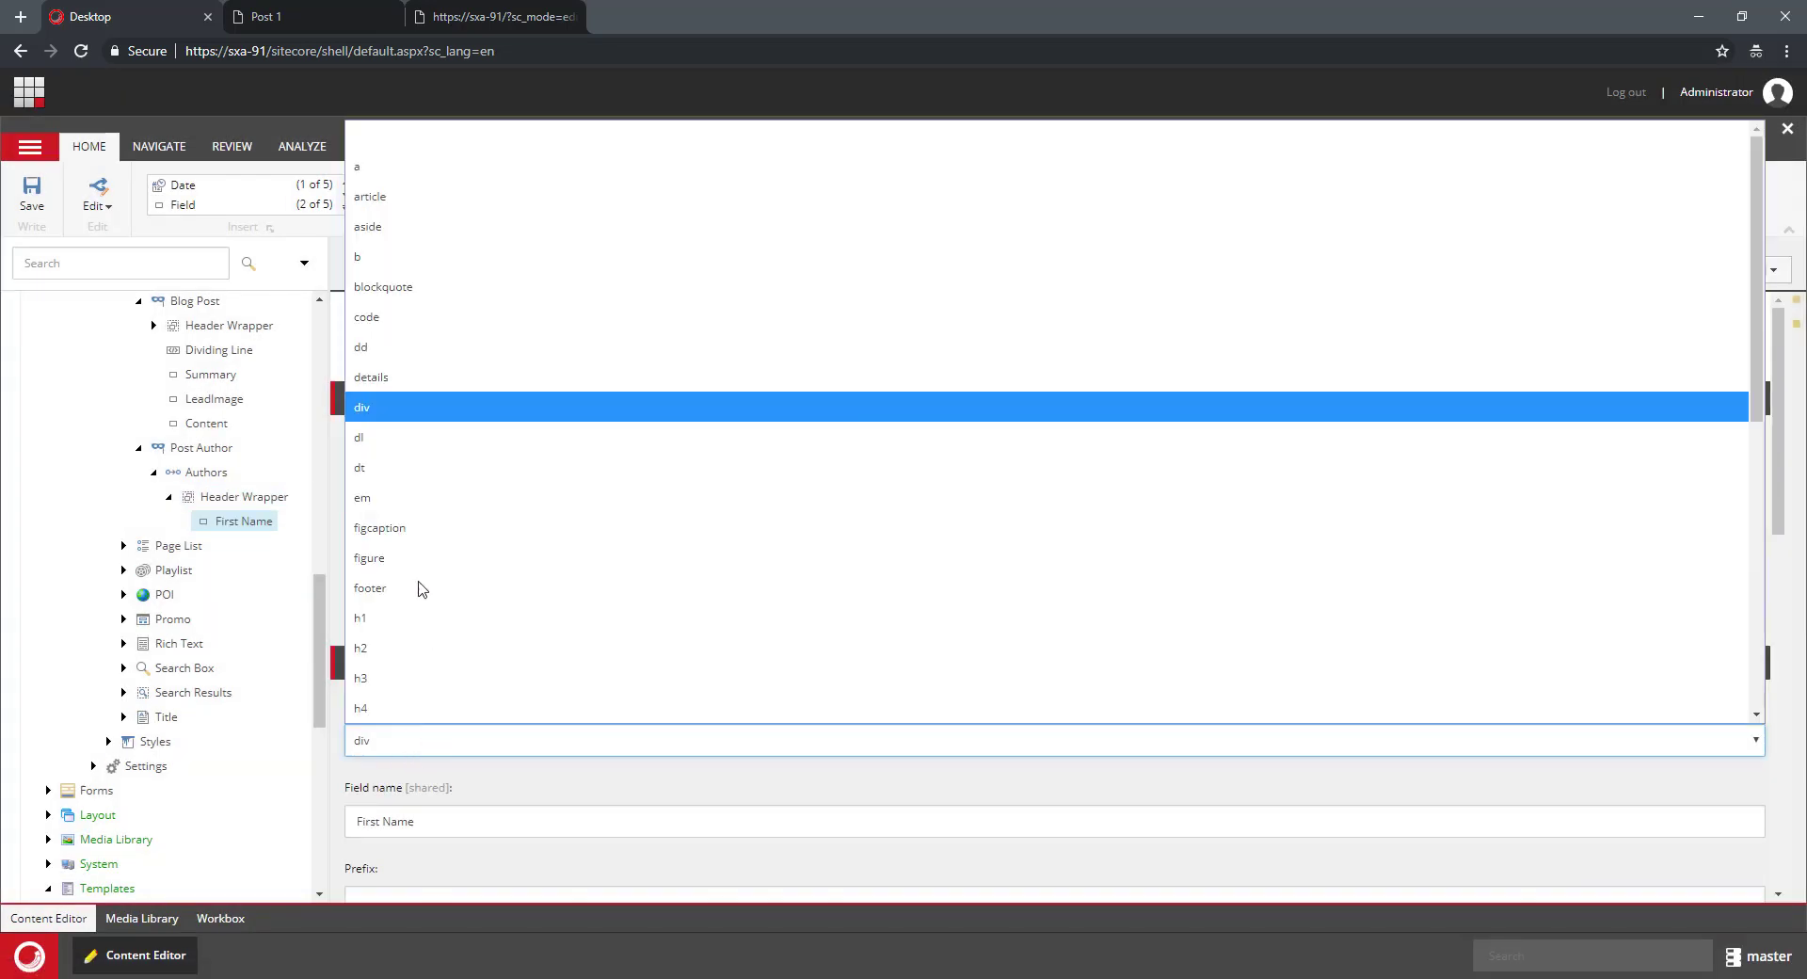
pyautogui.scroll(-3, 456, 447)
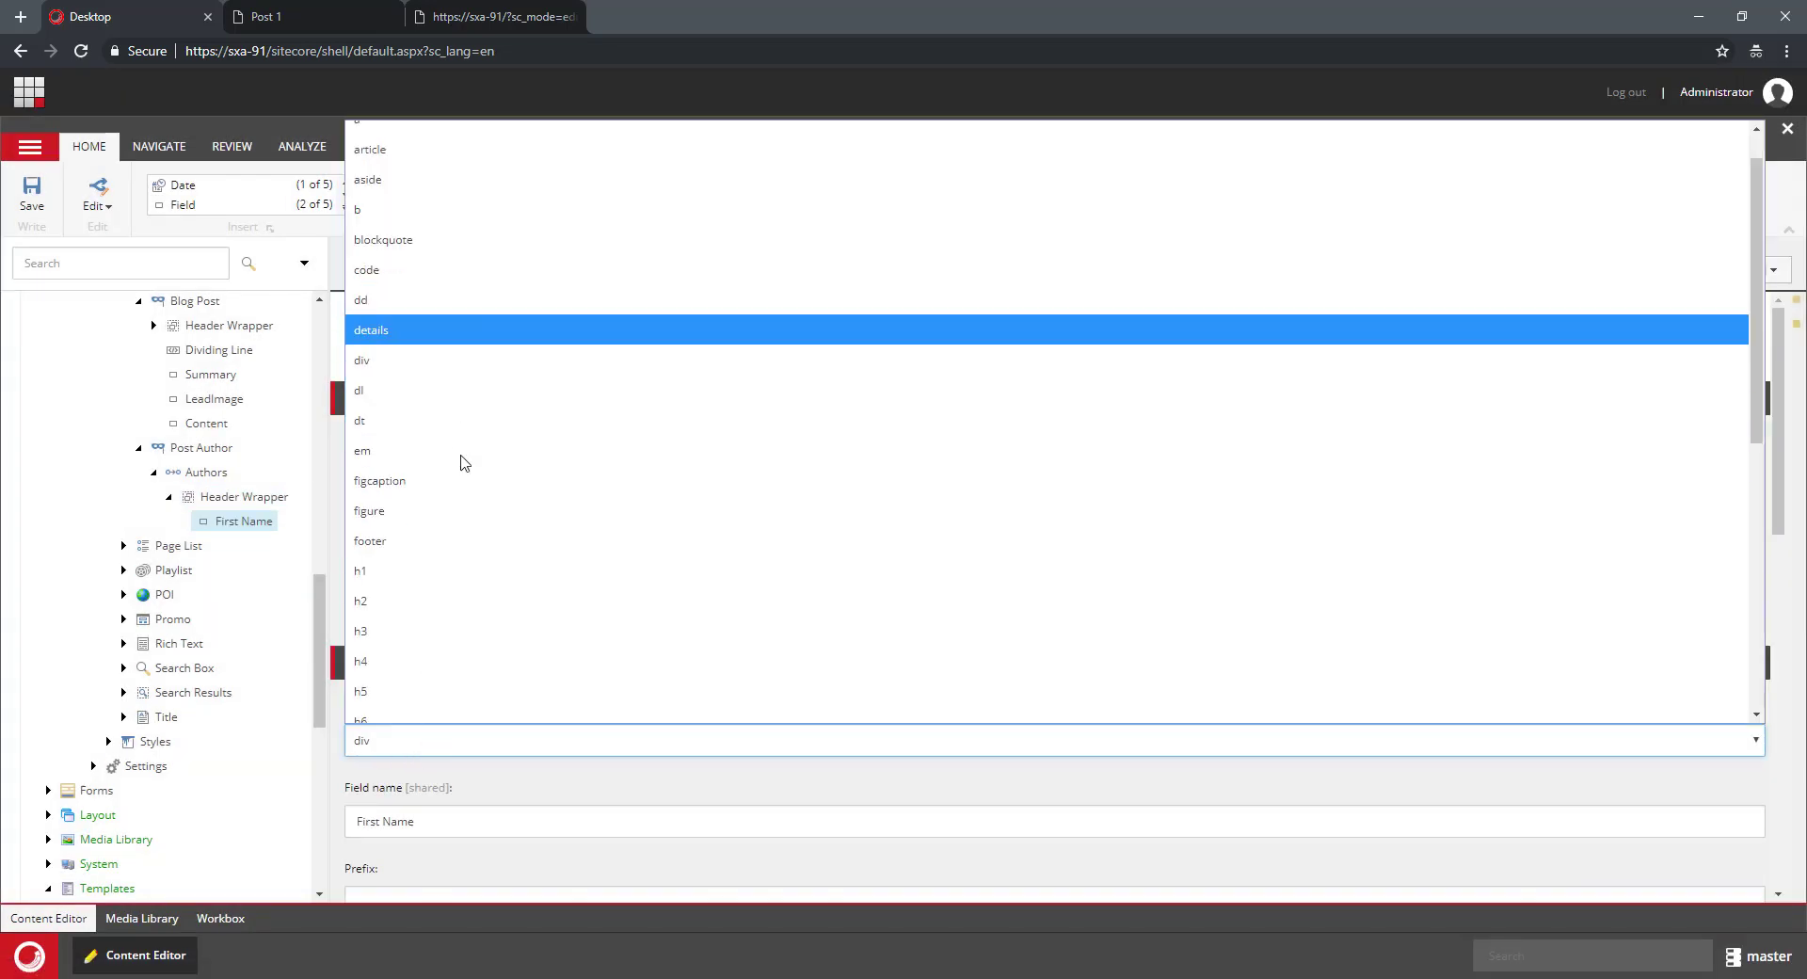
pyautogui.scroll(-5, 468, 603)
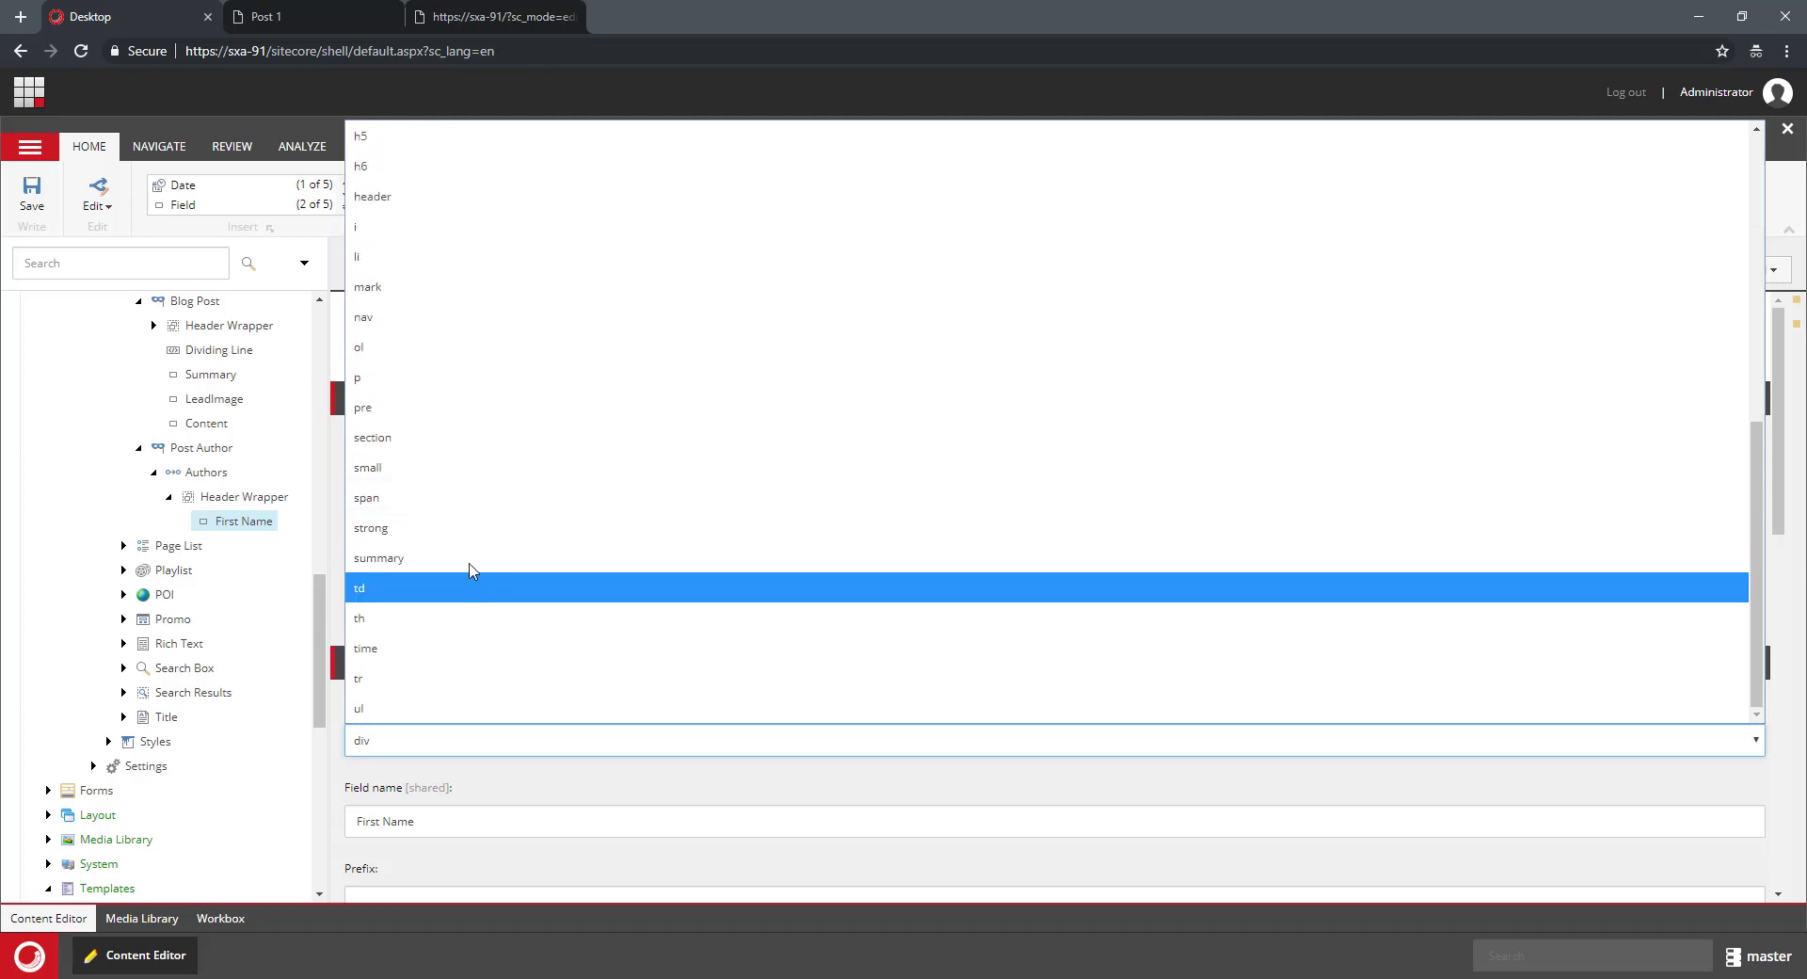
pyautogui.click(452, 500)
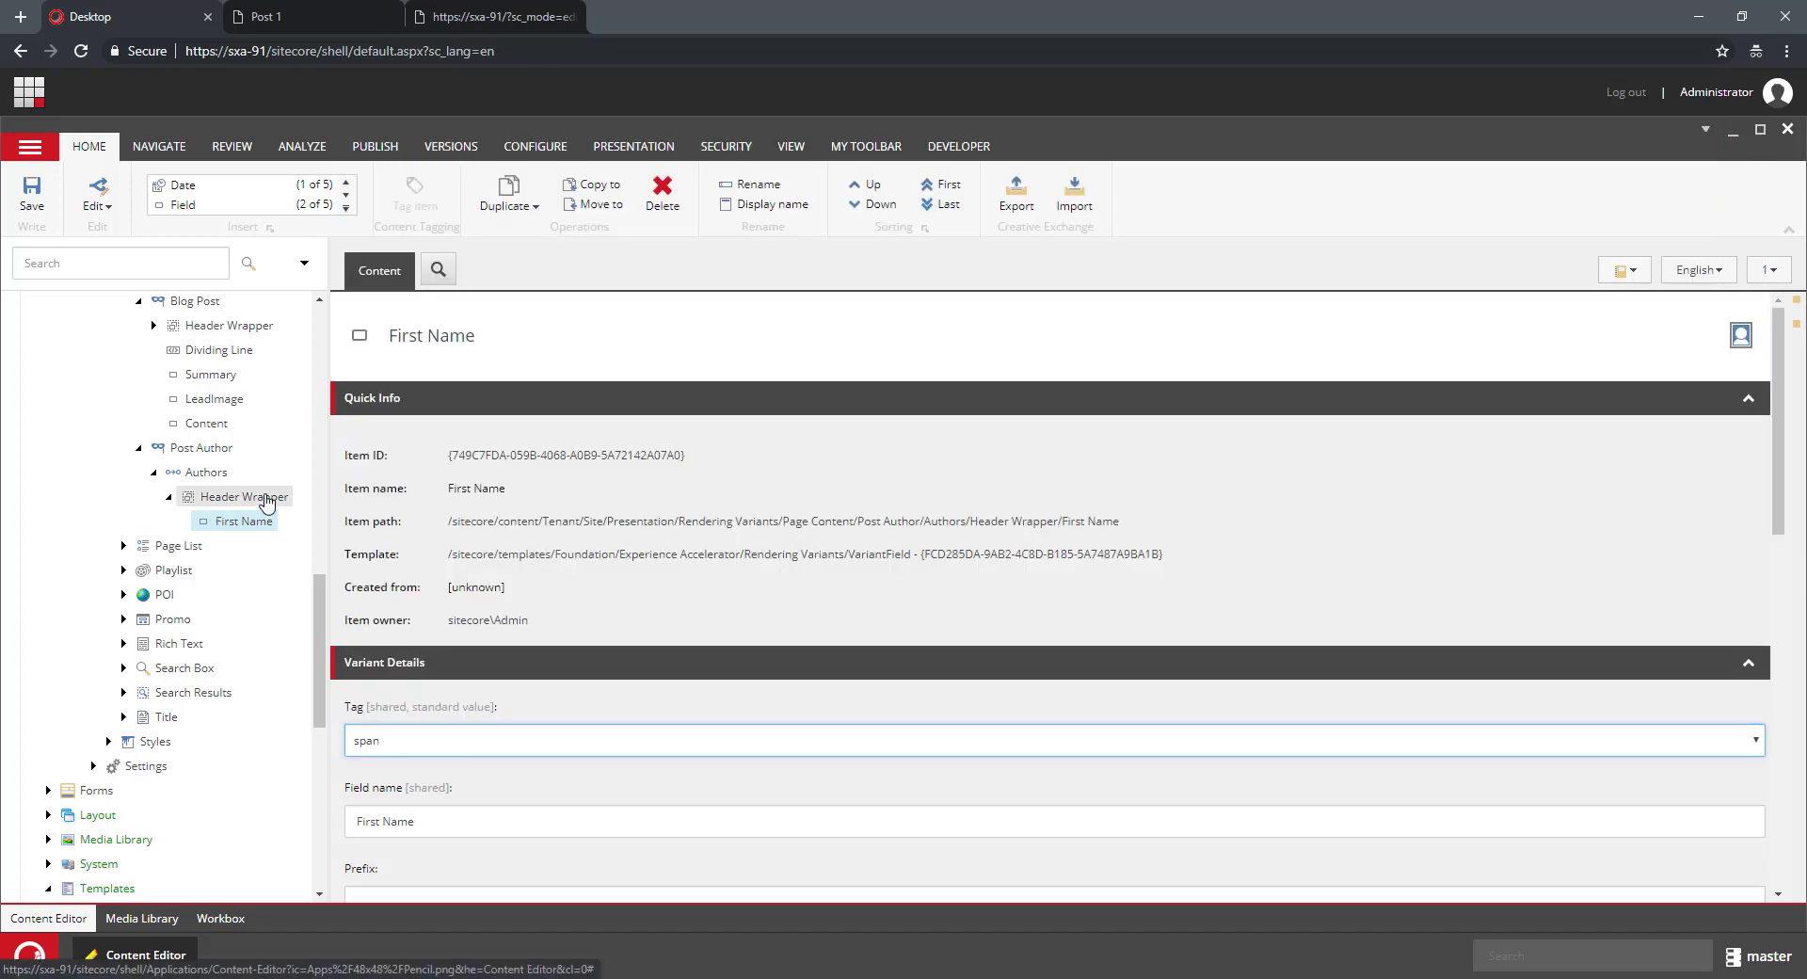
pyautogui.hotkey('ctrl', 's')
# - Insert a Field item named "Last Name" under the Header Wrapper section of the Authors reference
pyautogui.rightClick(268, 502)
pyautogui.moveTo(351, 509)
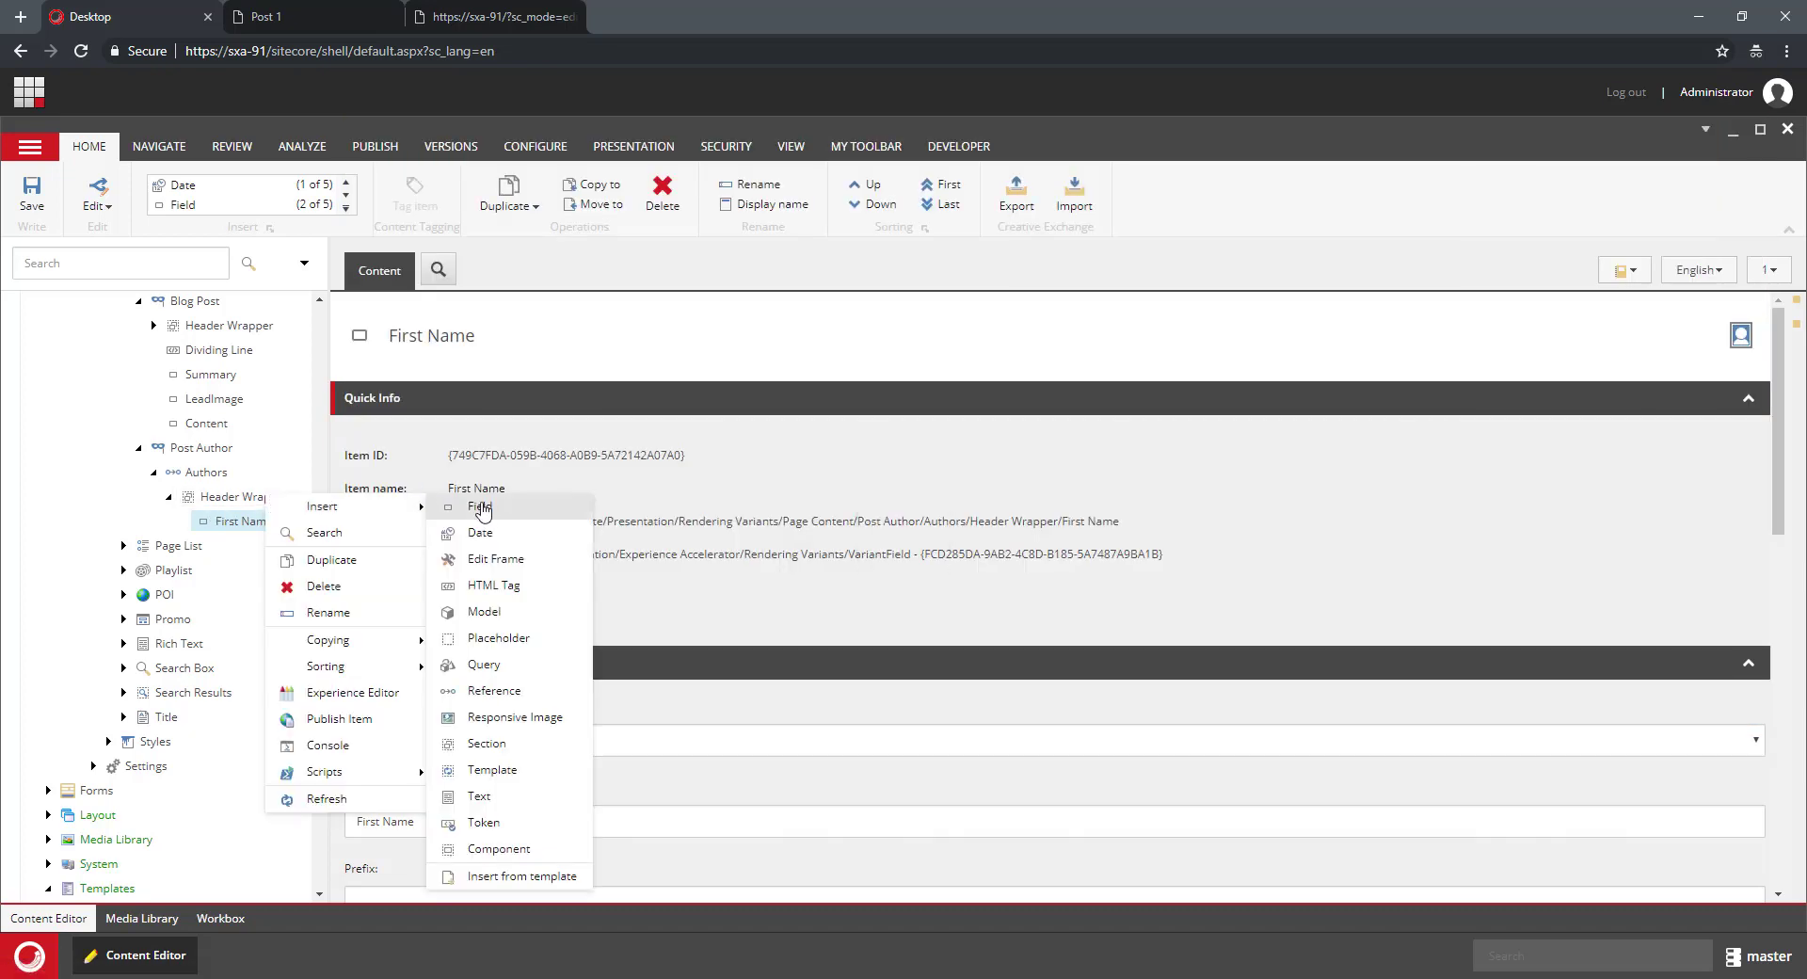
pyautogui.click(523, 507)
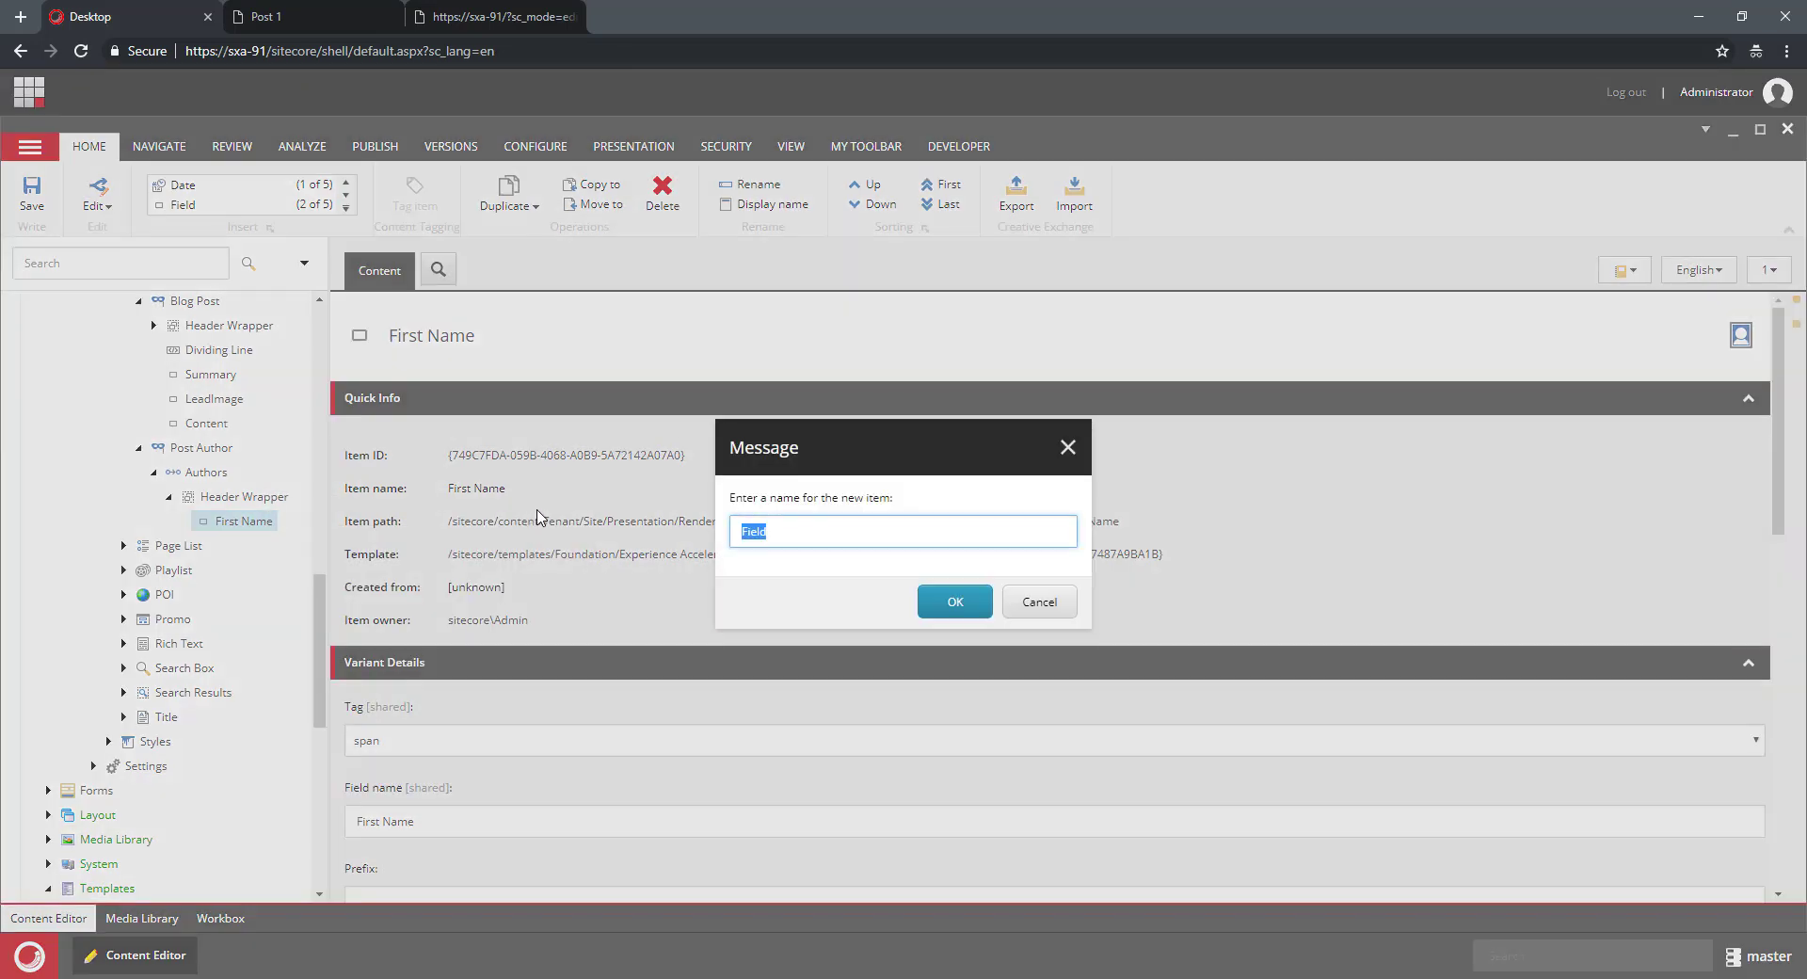
pyautogui.write('Last Name')
pyautogui.press('Return')
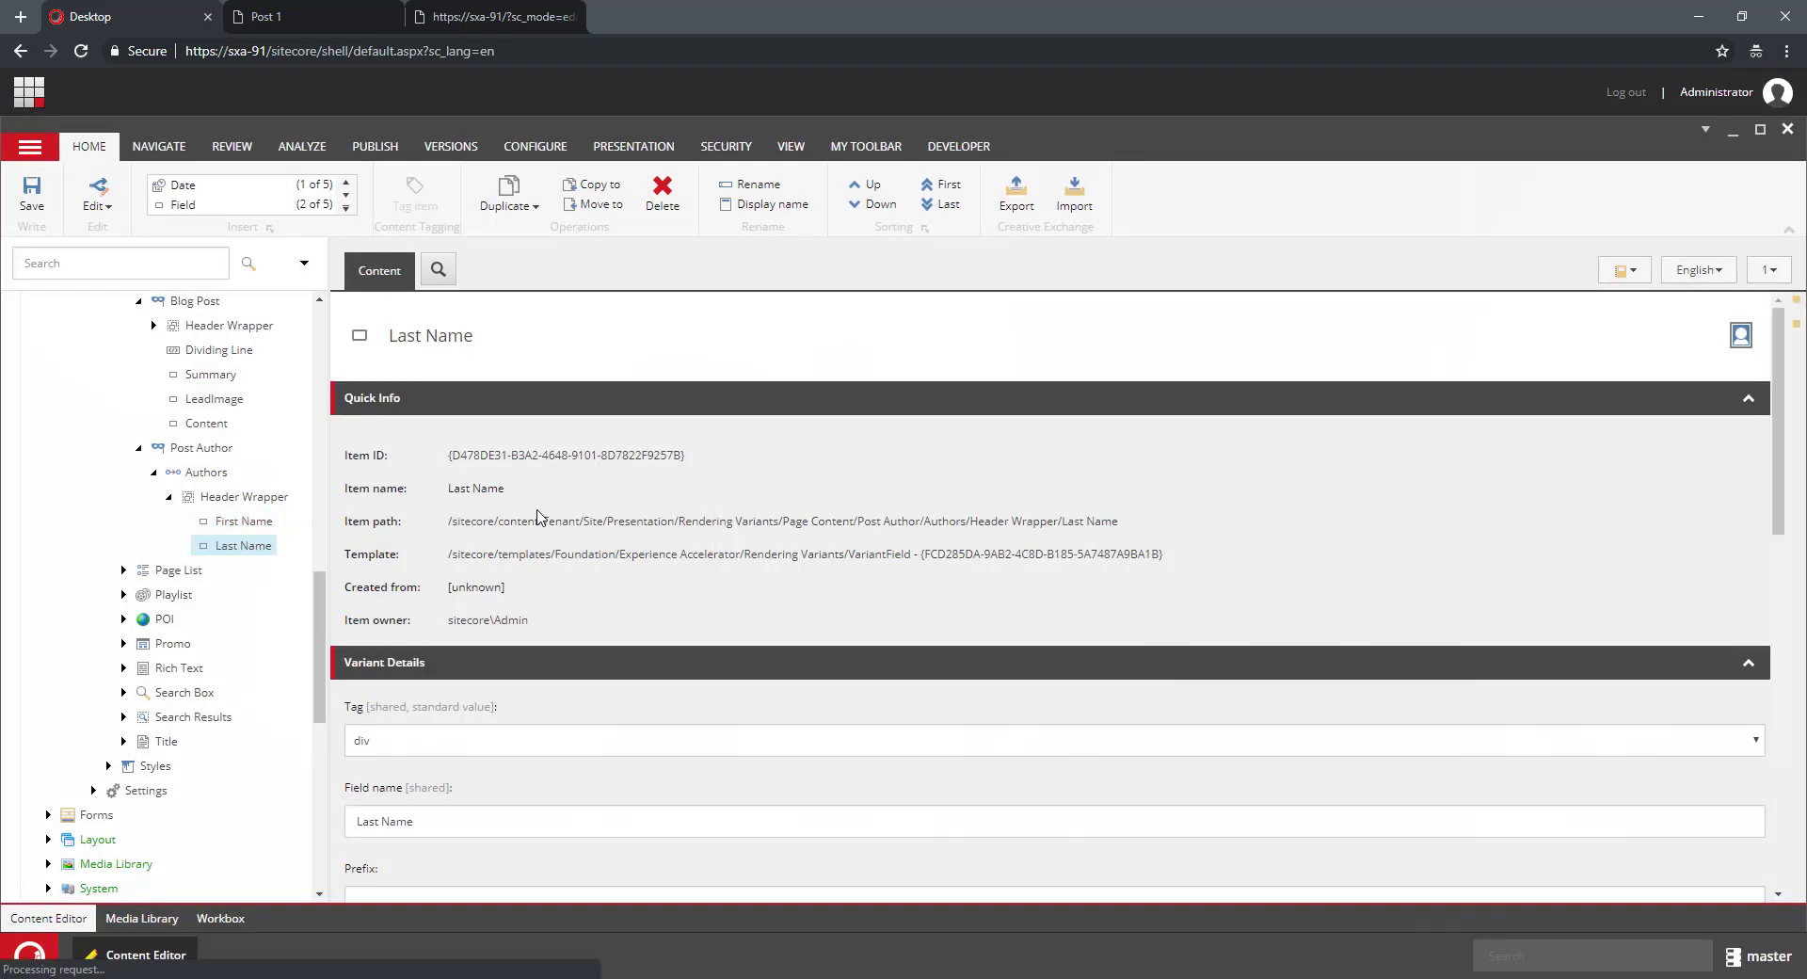
# - Set the Last Name field's tag to span and its prefix to "&nbsp;", and save the item
pyautogui.click(499, 740)
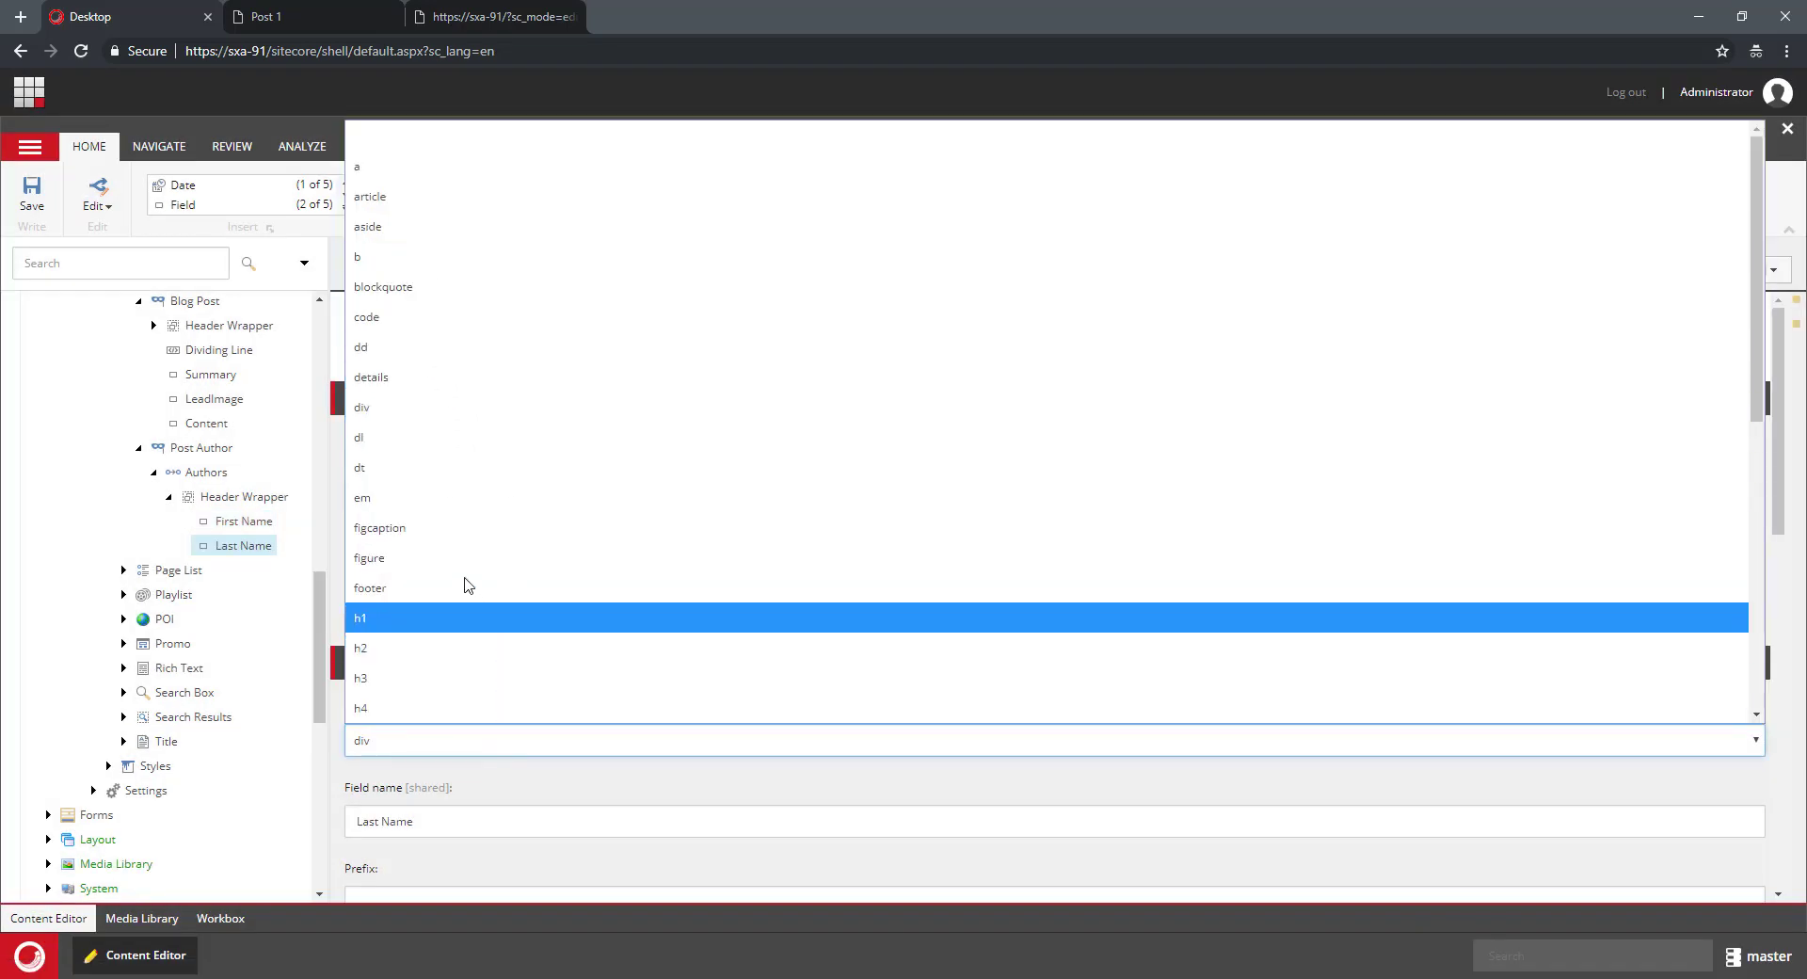
pyautogui.scroll(-5, 462, 571)
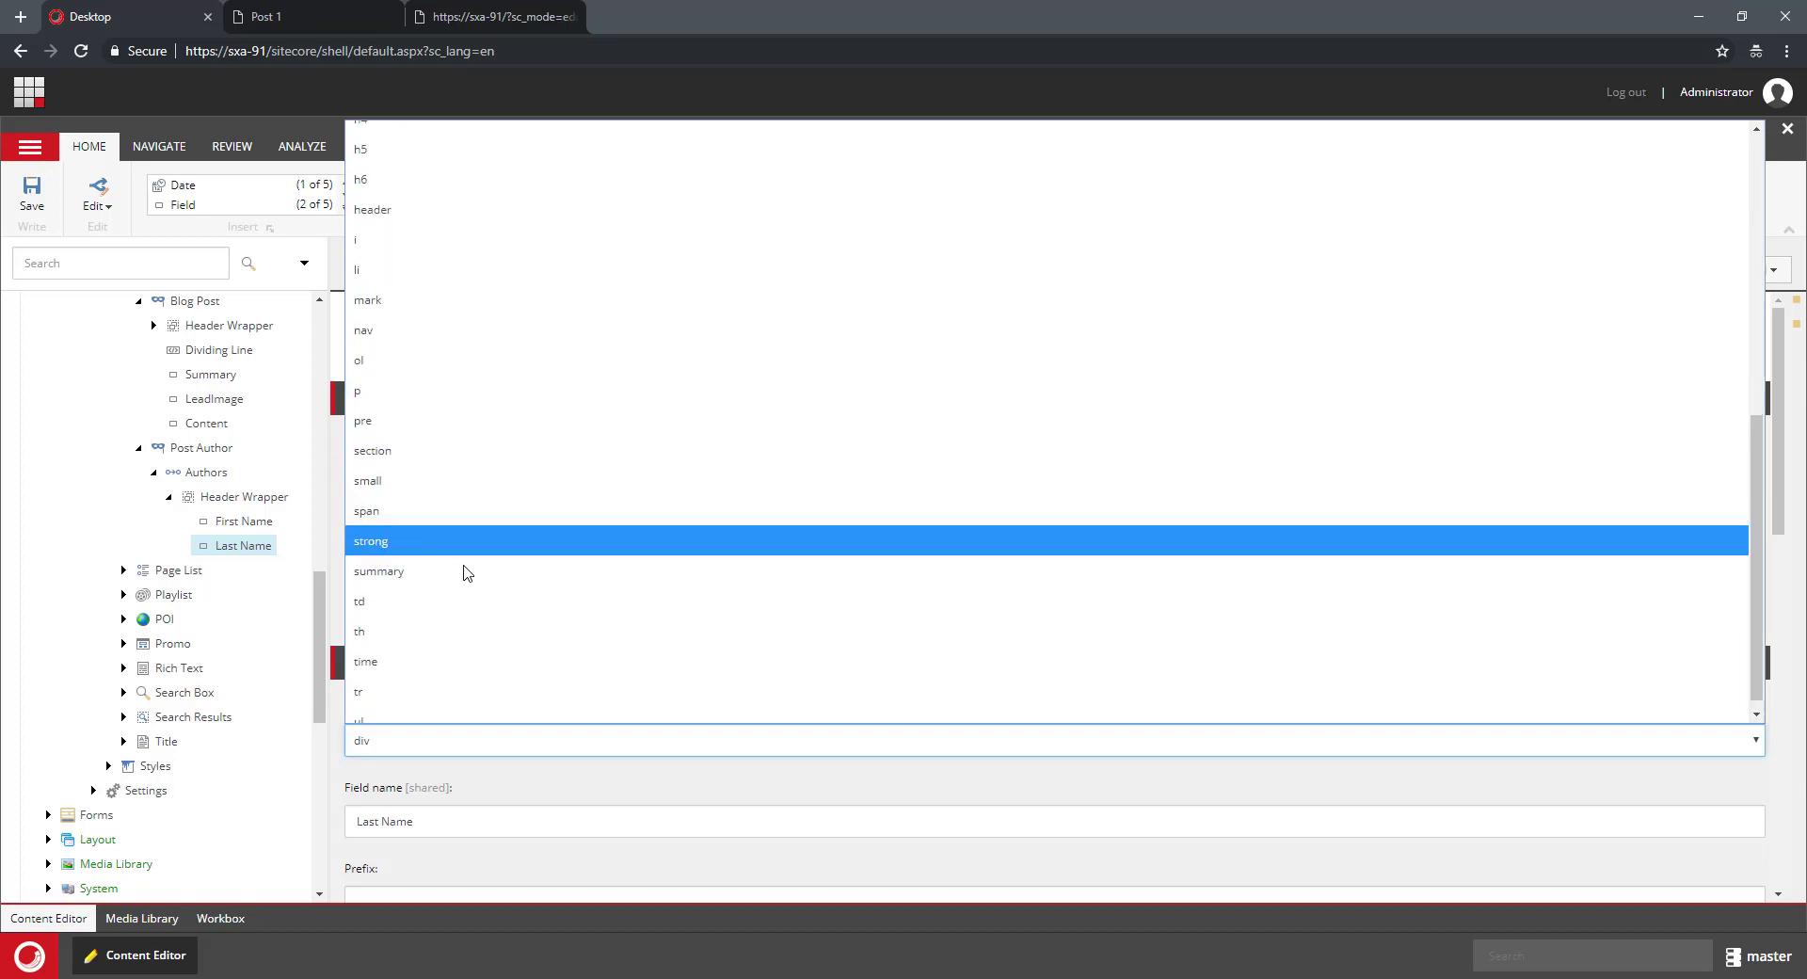
pyautogui.click(448, 498)
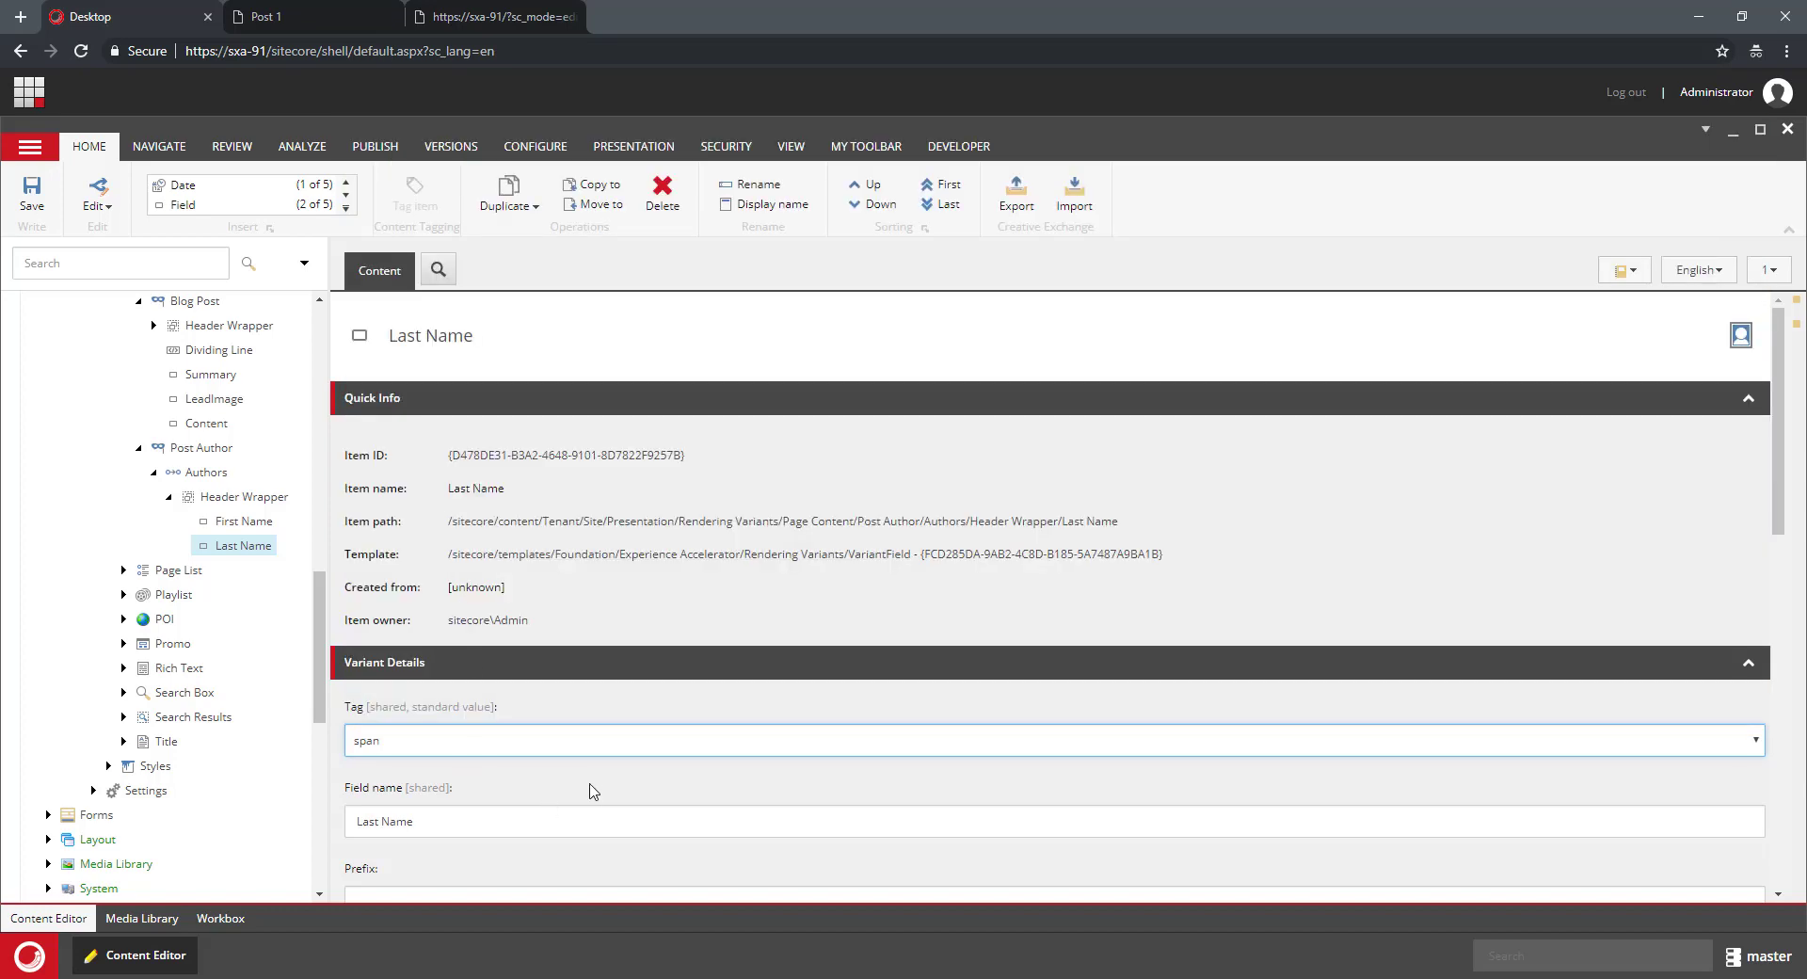
pyautogui.scroll(-3, 589, 787)
pyautogui.click(388, 619)
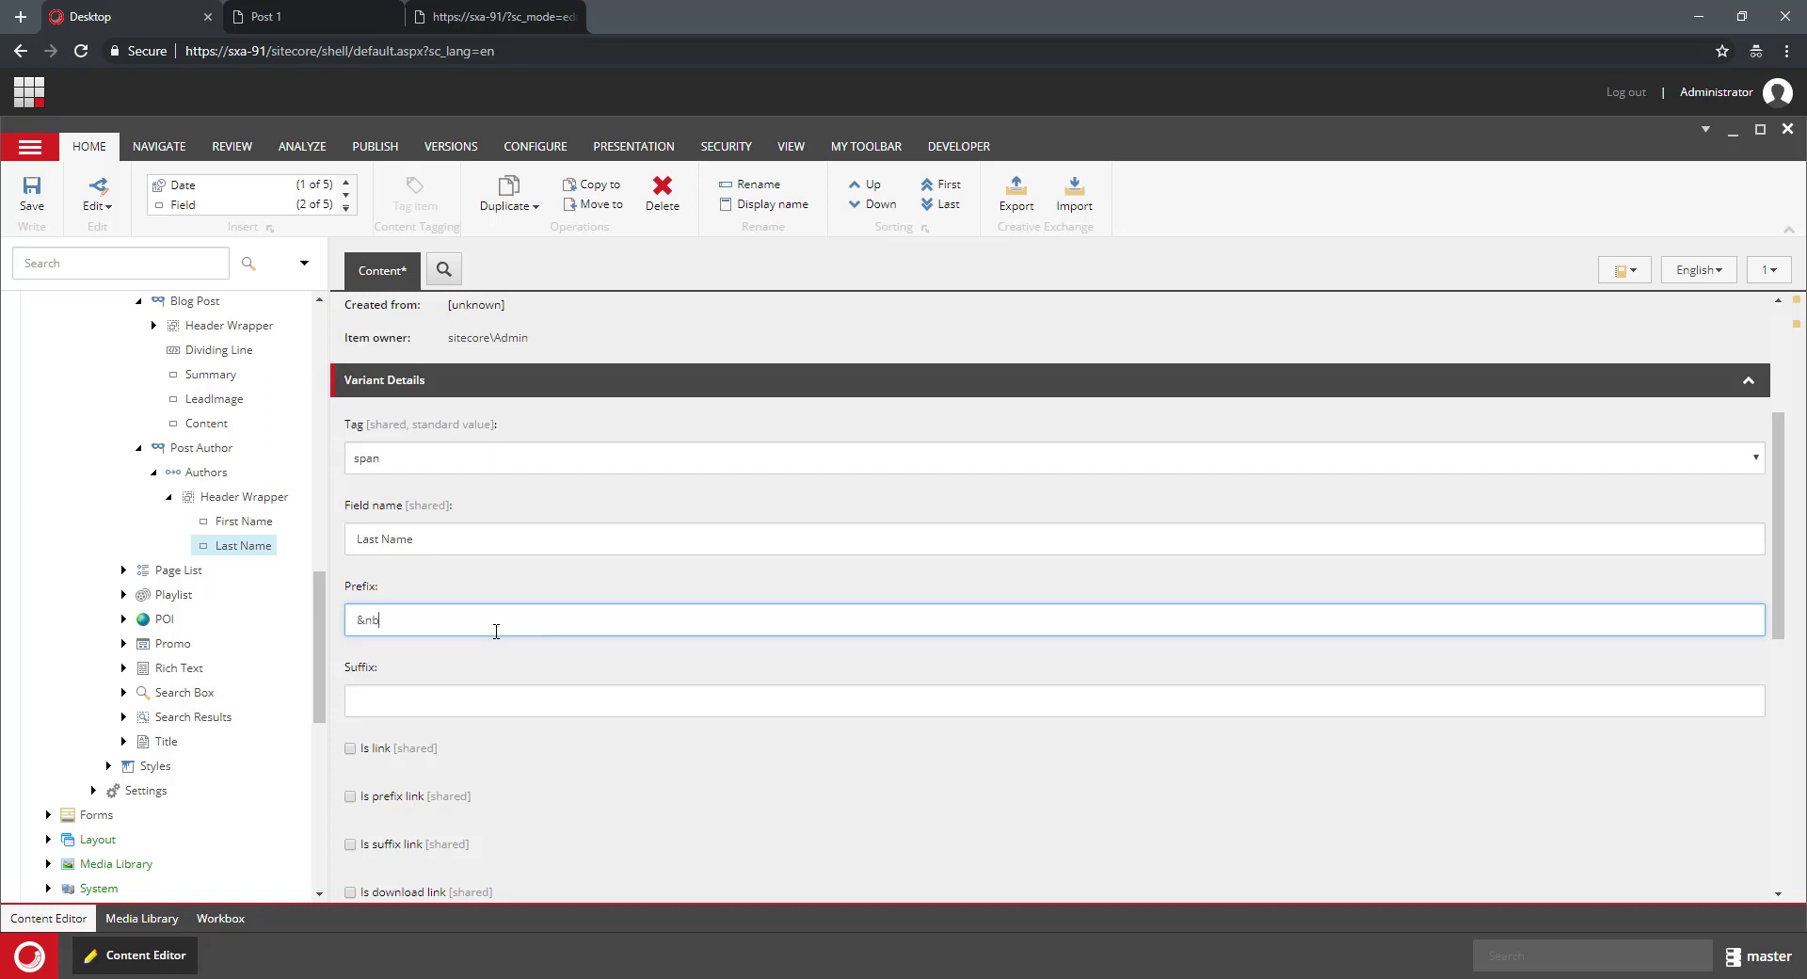
pyautogui.write('sp;')
pyautogui.hotkey('ctrl', 's')
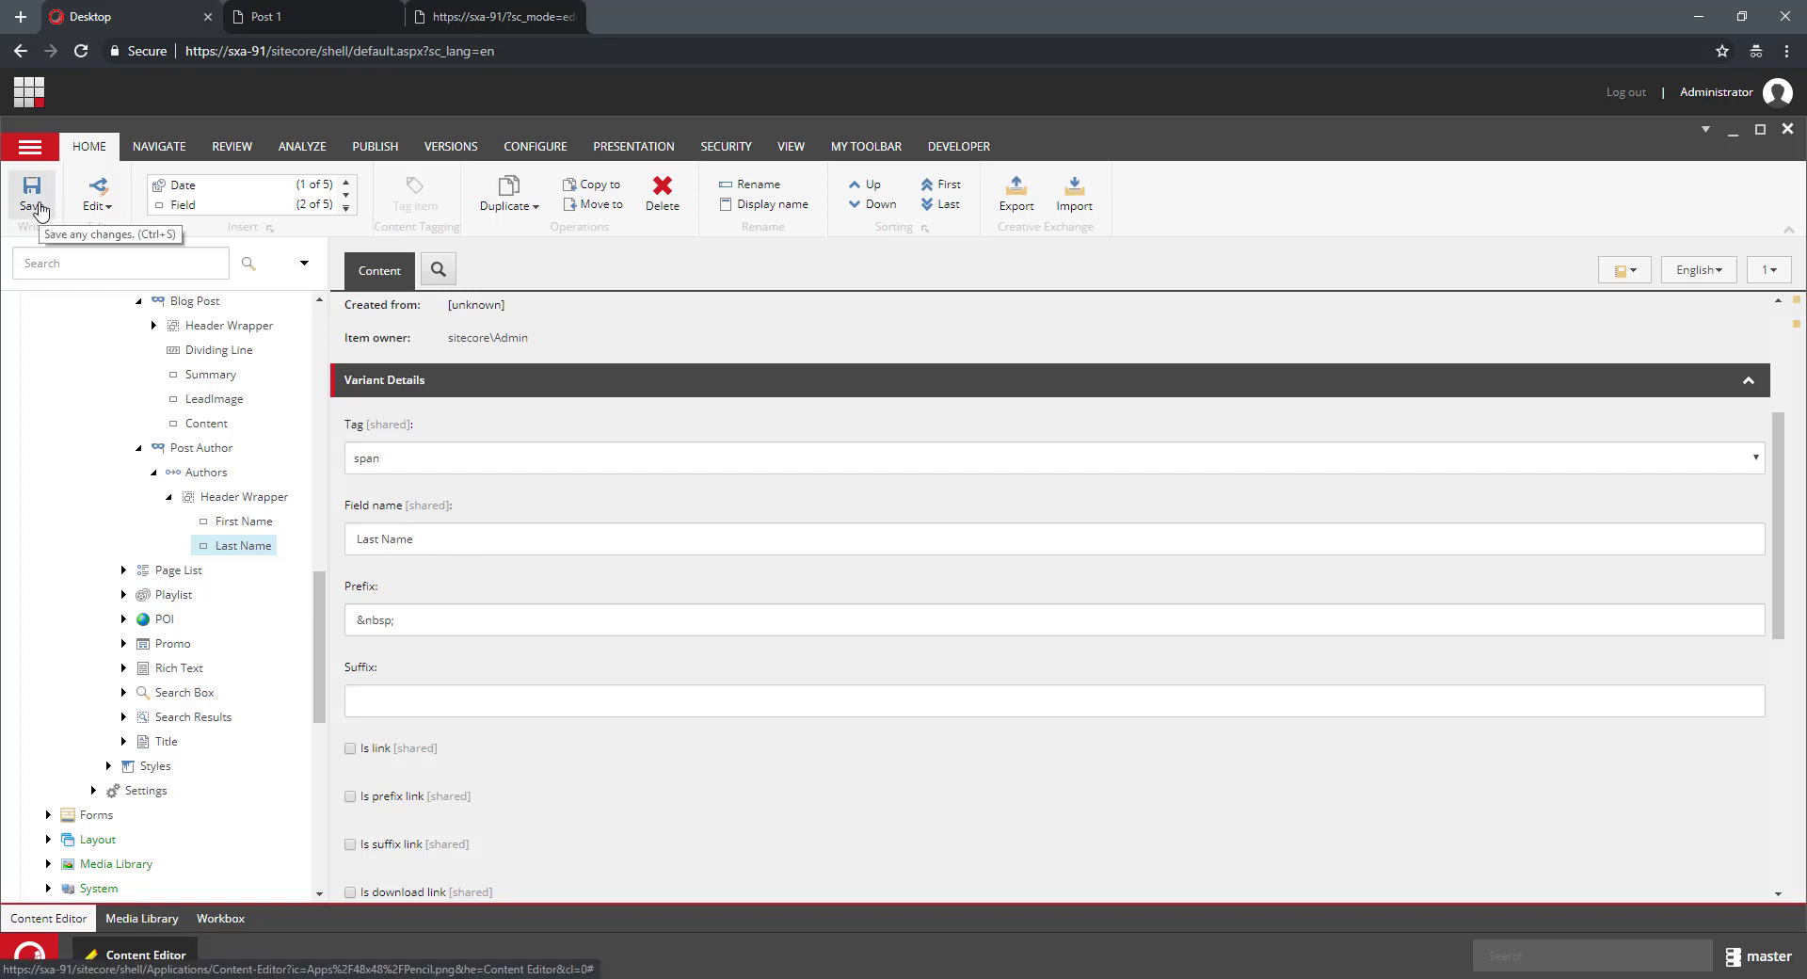
# - Add a "style" data attribute with the value "min-height:30px; background: #f0f0f0" to the Header Wrapper under Authors and save it
pyautogui.click(265, 501)
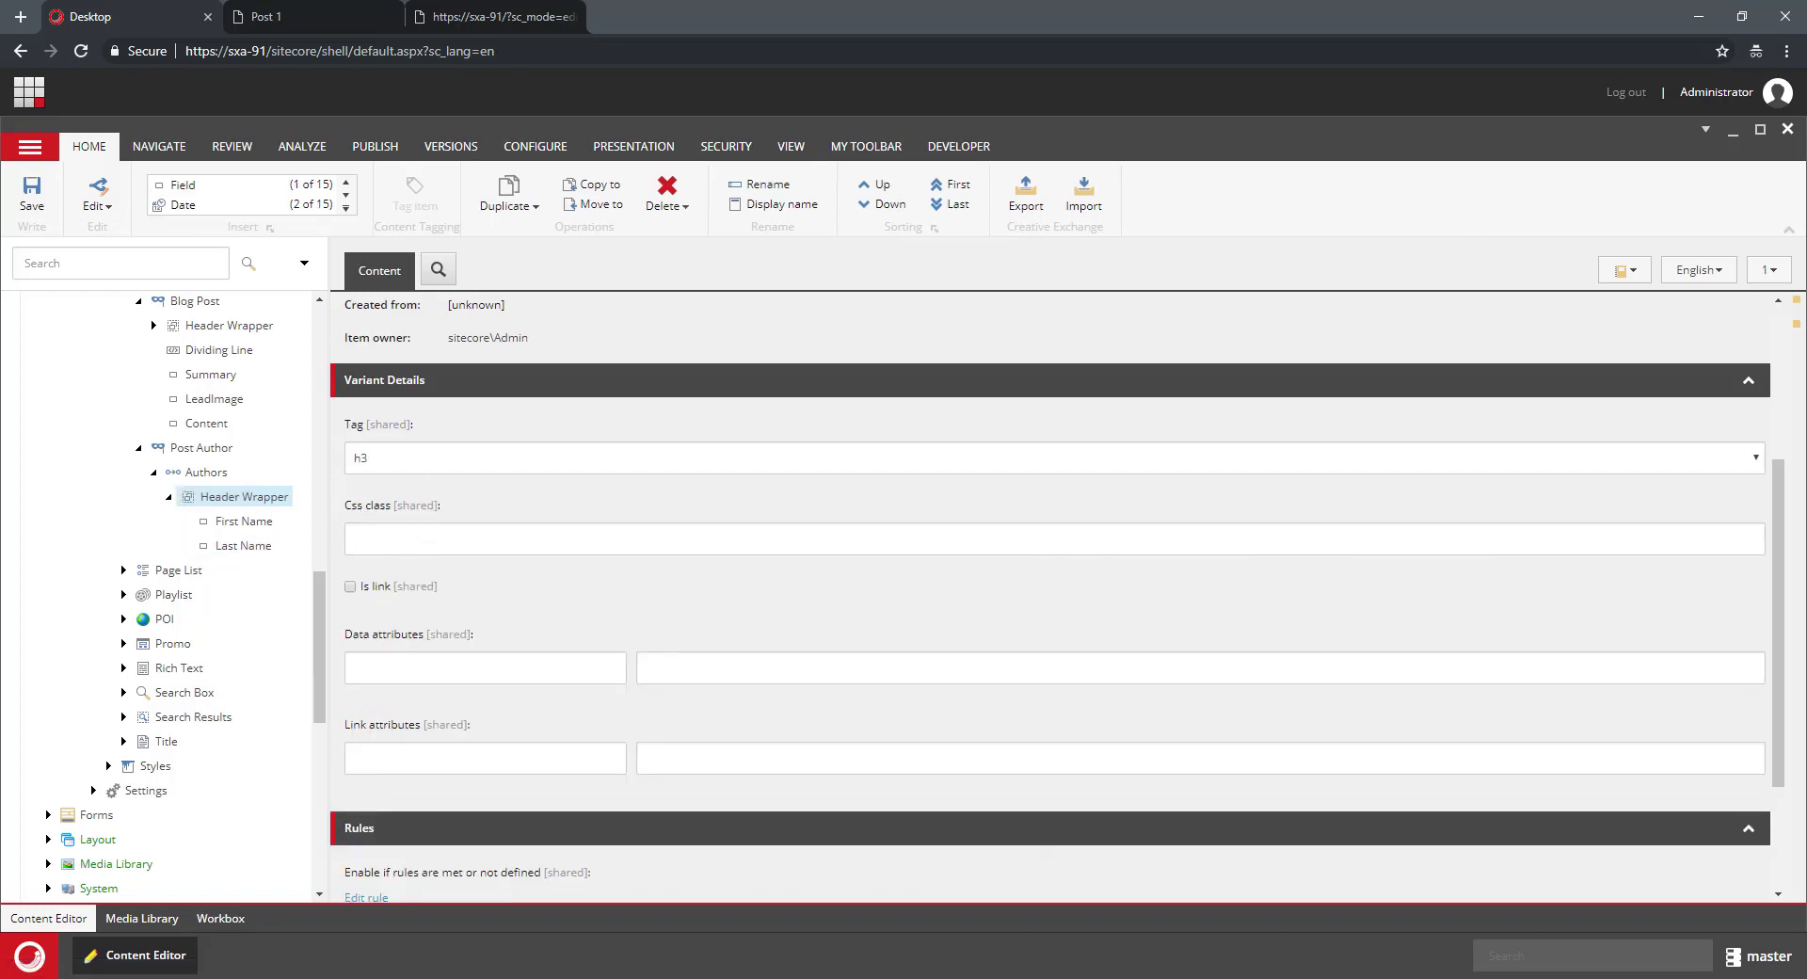
pyautogui.scroll(-2, 544, 769)
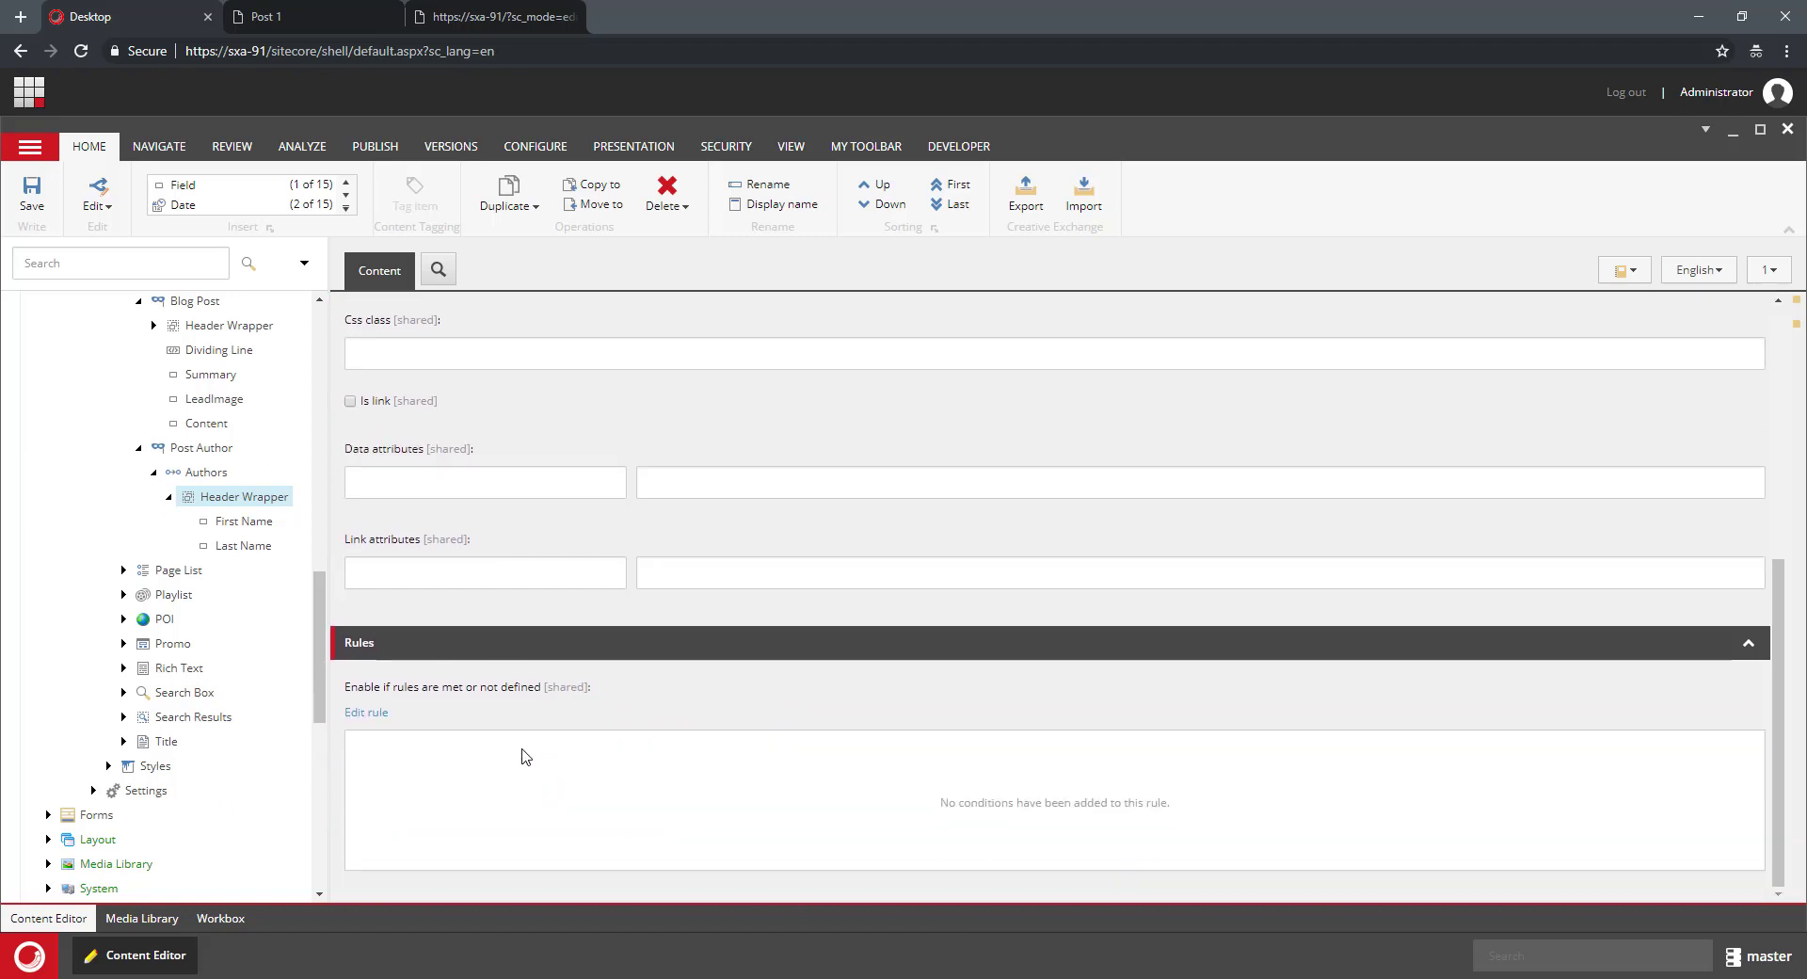
pyautogui.scroll(1, 461, 544)
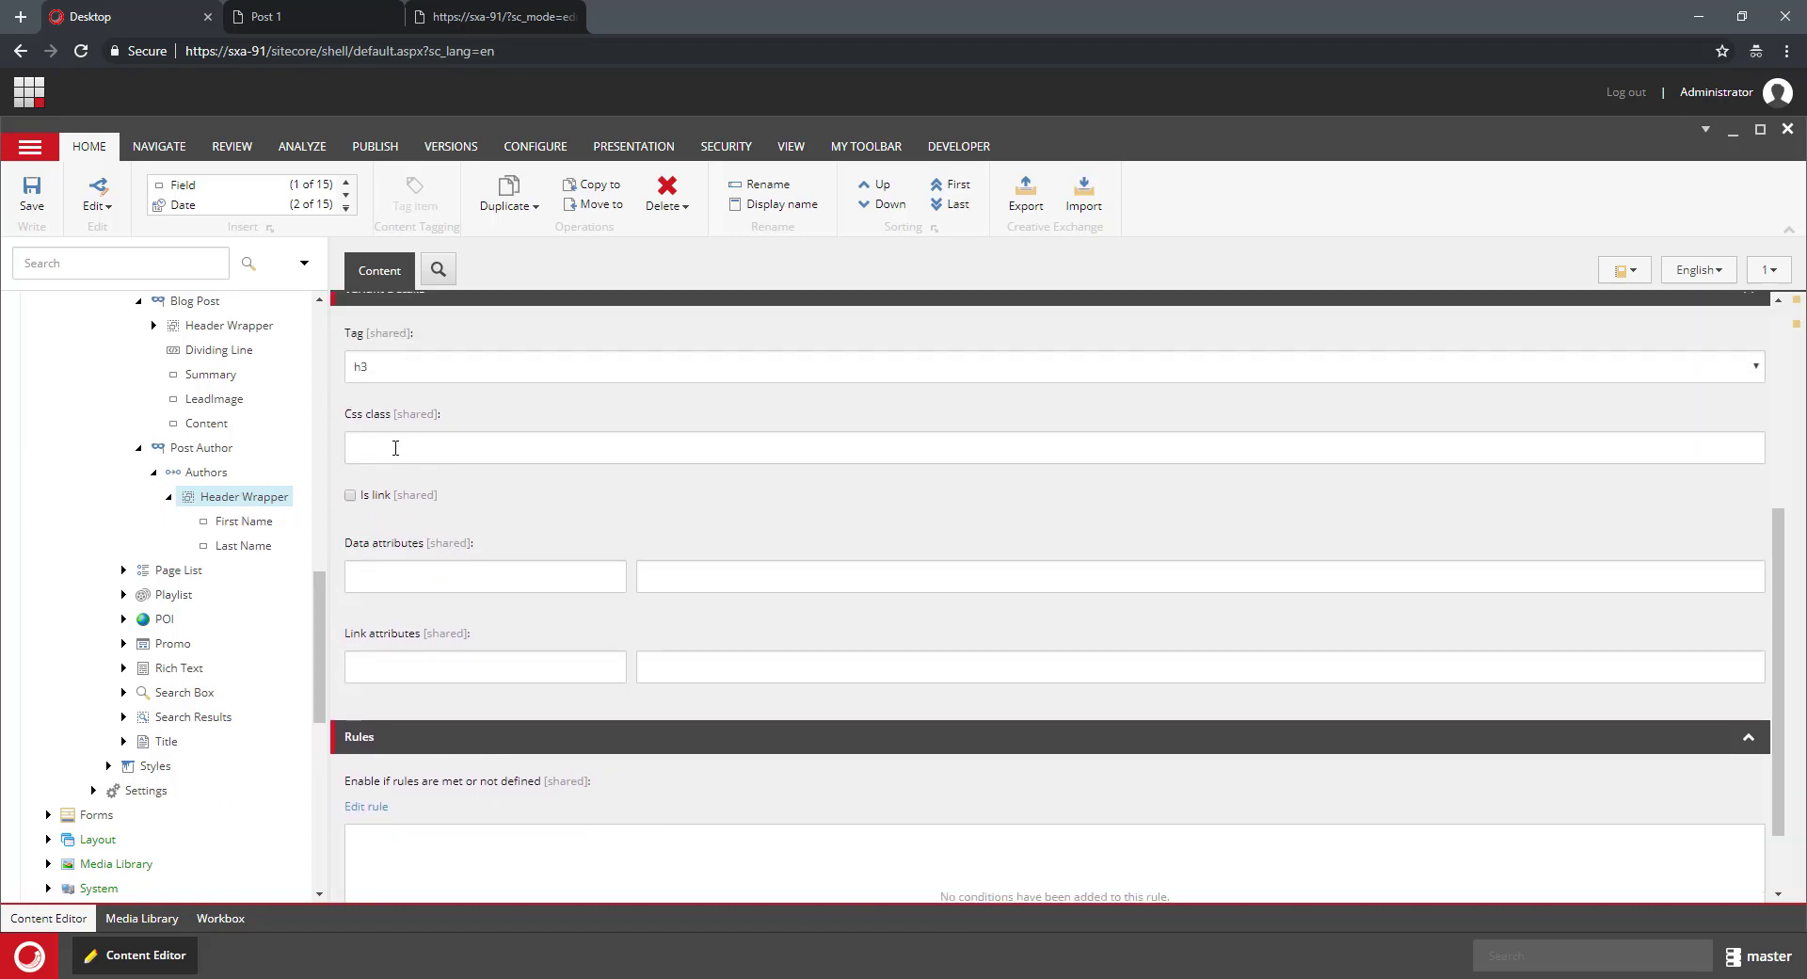
pyautogui.click(451, 578)
pyautogui.write('style')
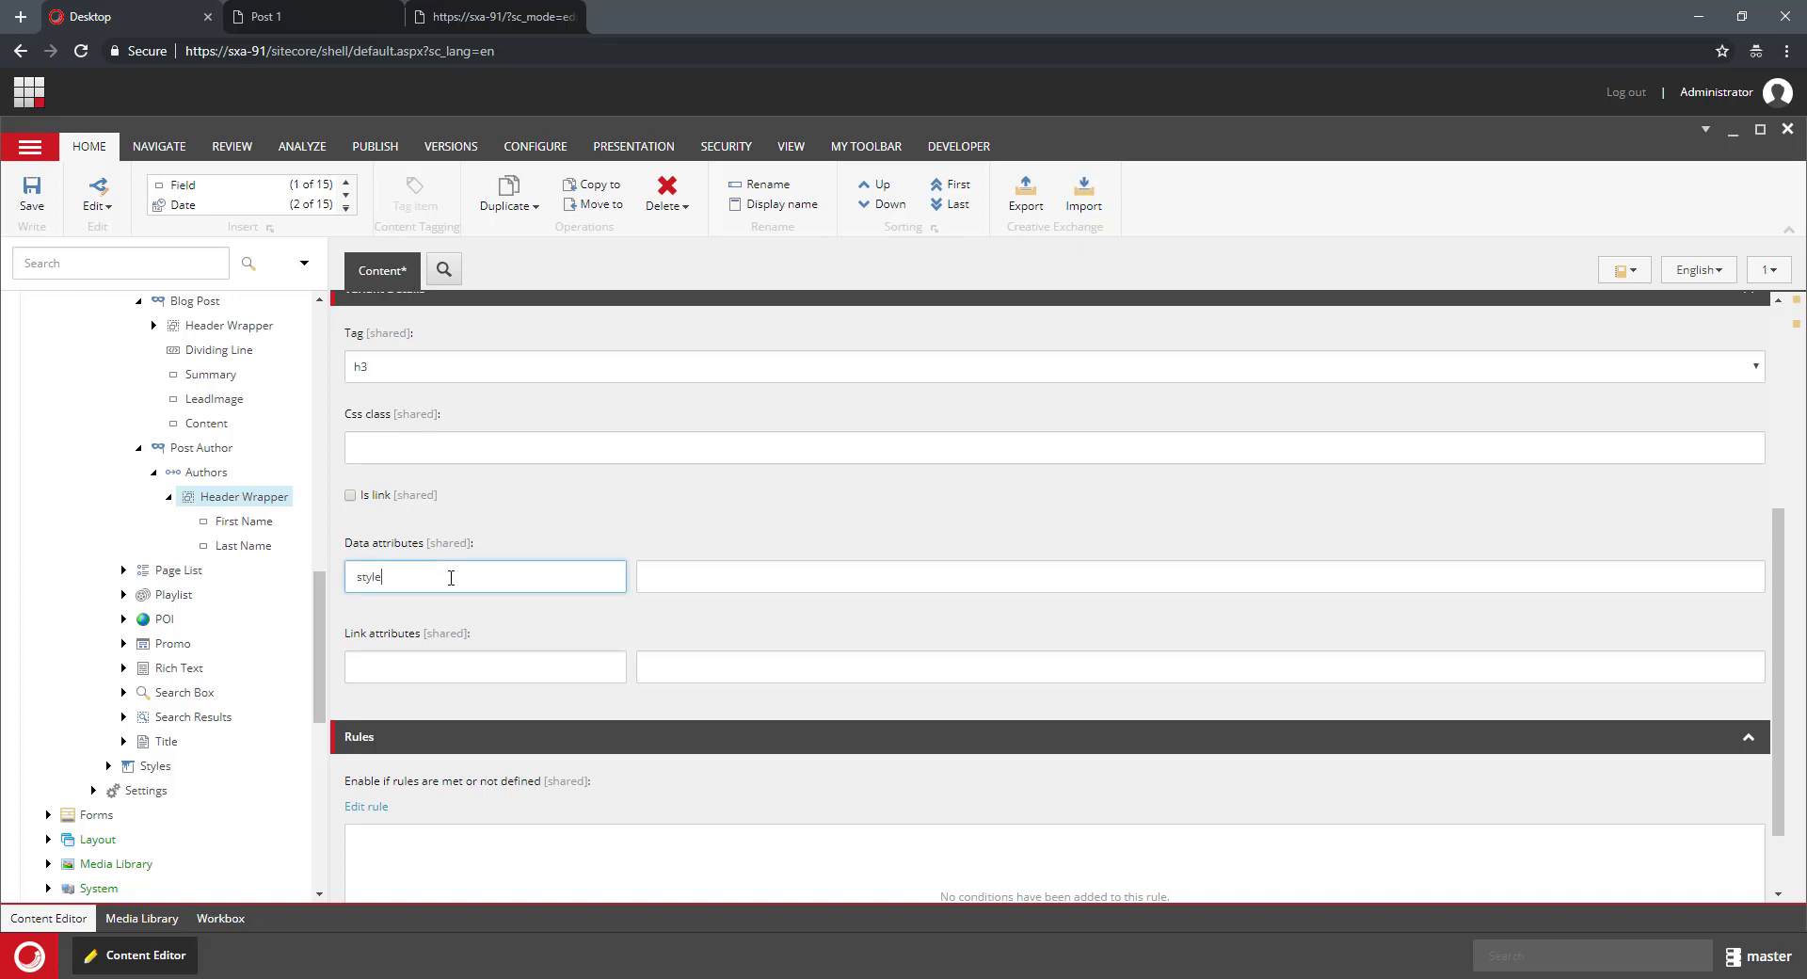
pyautogui.press('Tab')
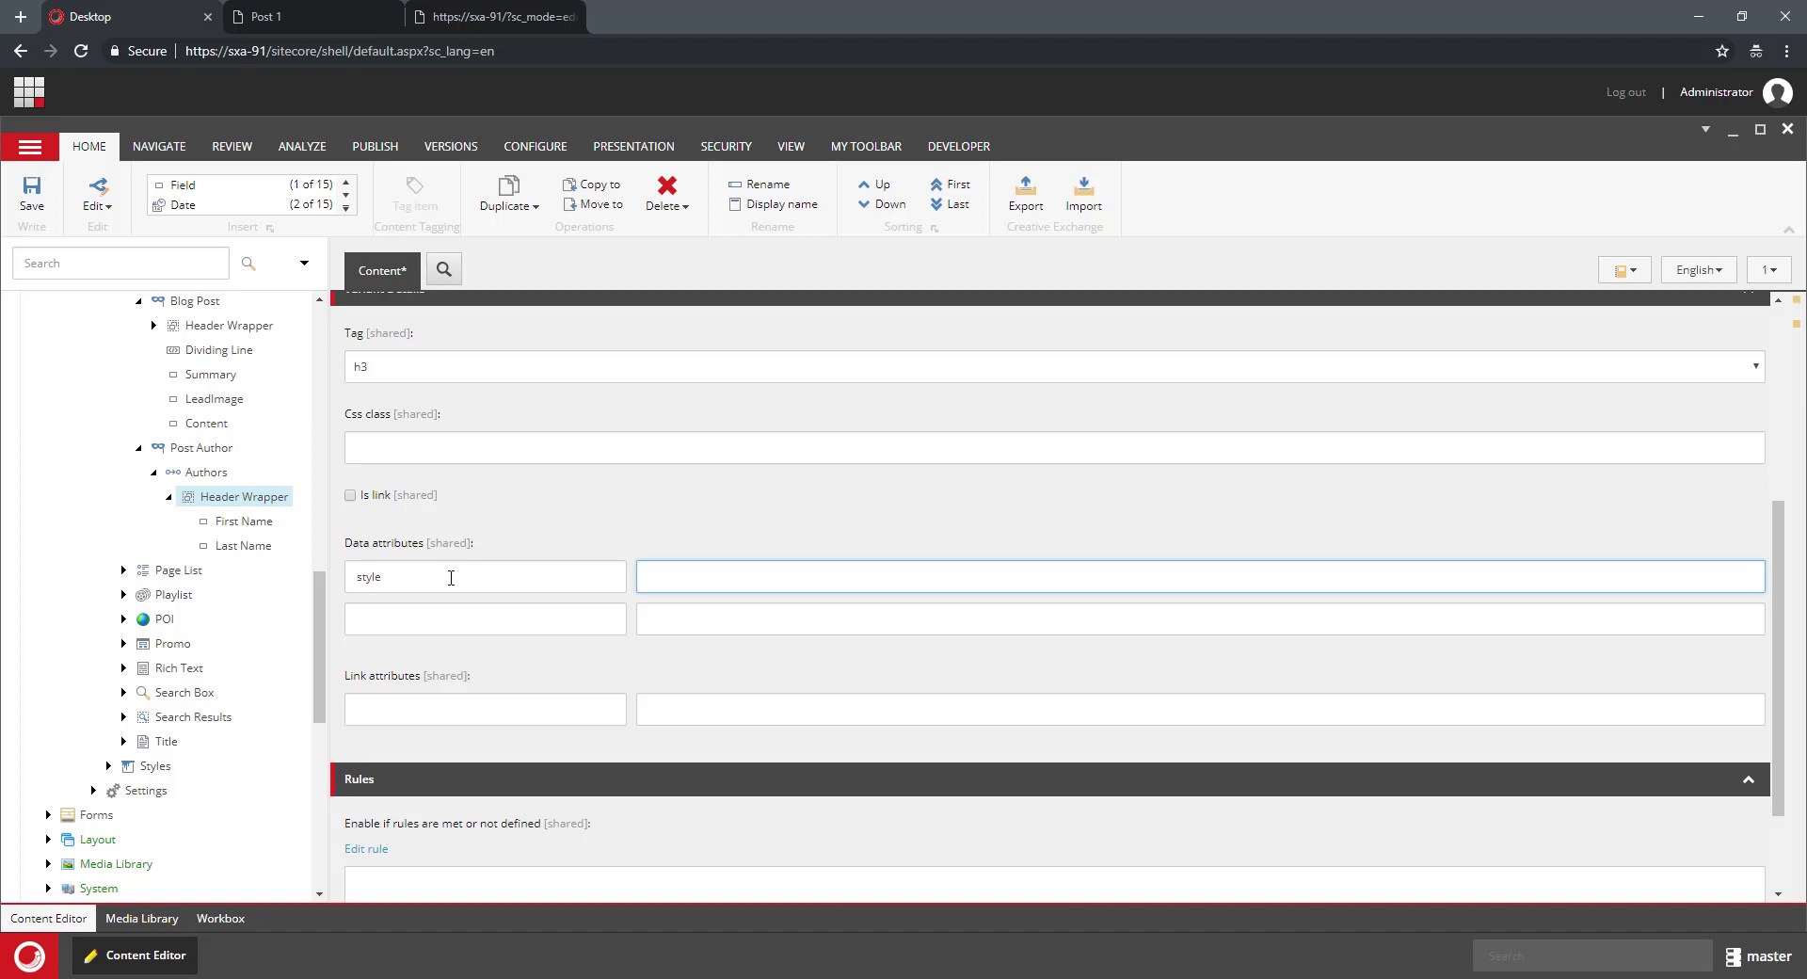
pyautogui.write('min')
pyautogui.write('-height')
pyautogui.write(':30px;')
pyautogui.write('backgroiu')
pyautogui.write('und')
pyautogui.write(': #f0f0f0')
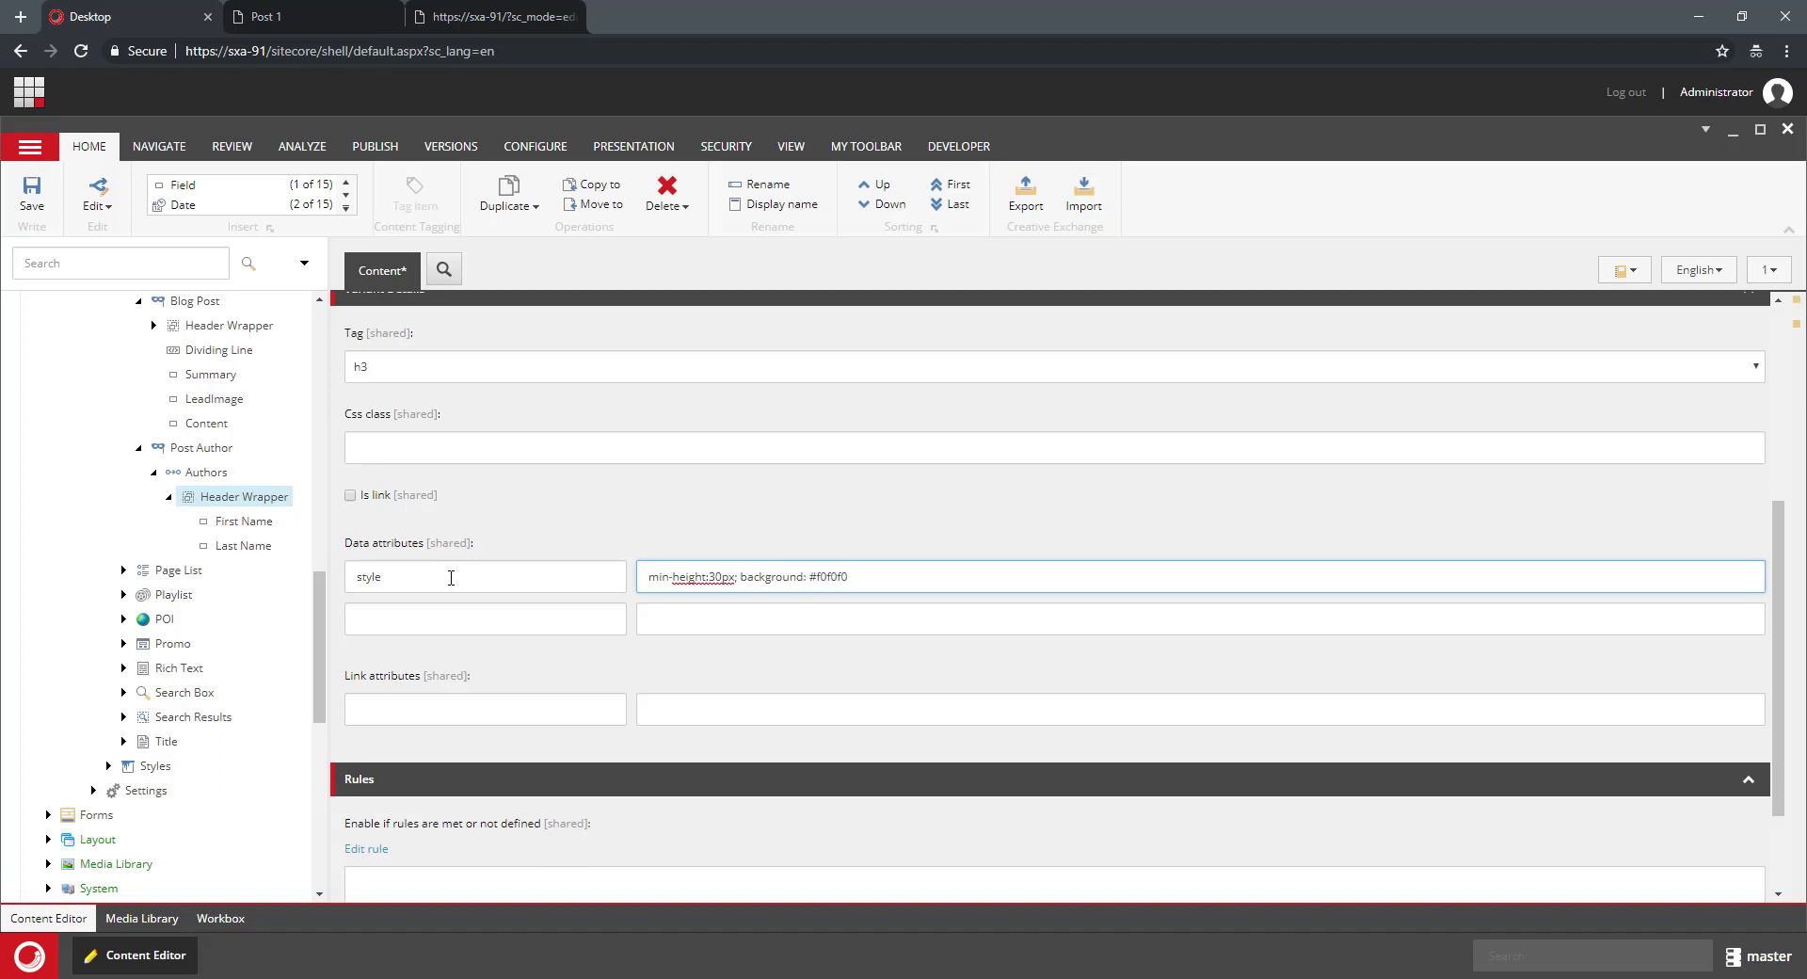
pyautogui.hotkey('ctrl', 's')
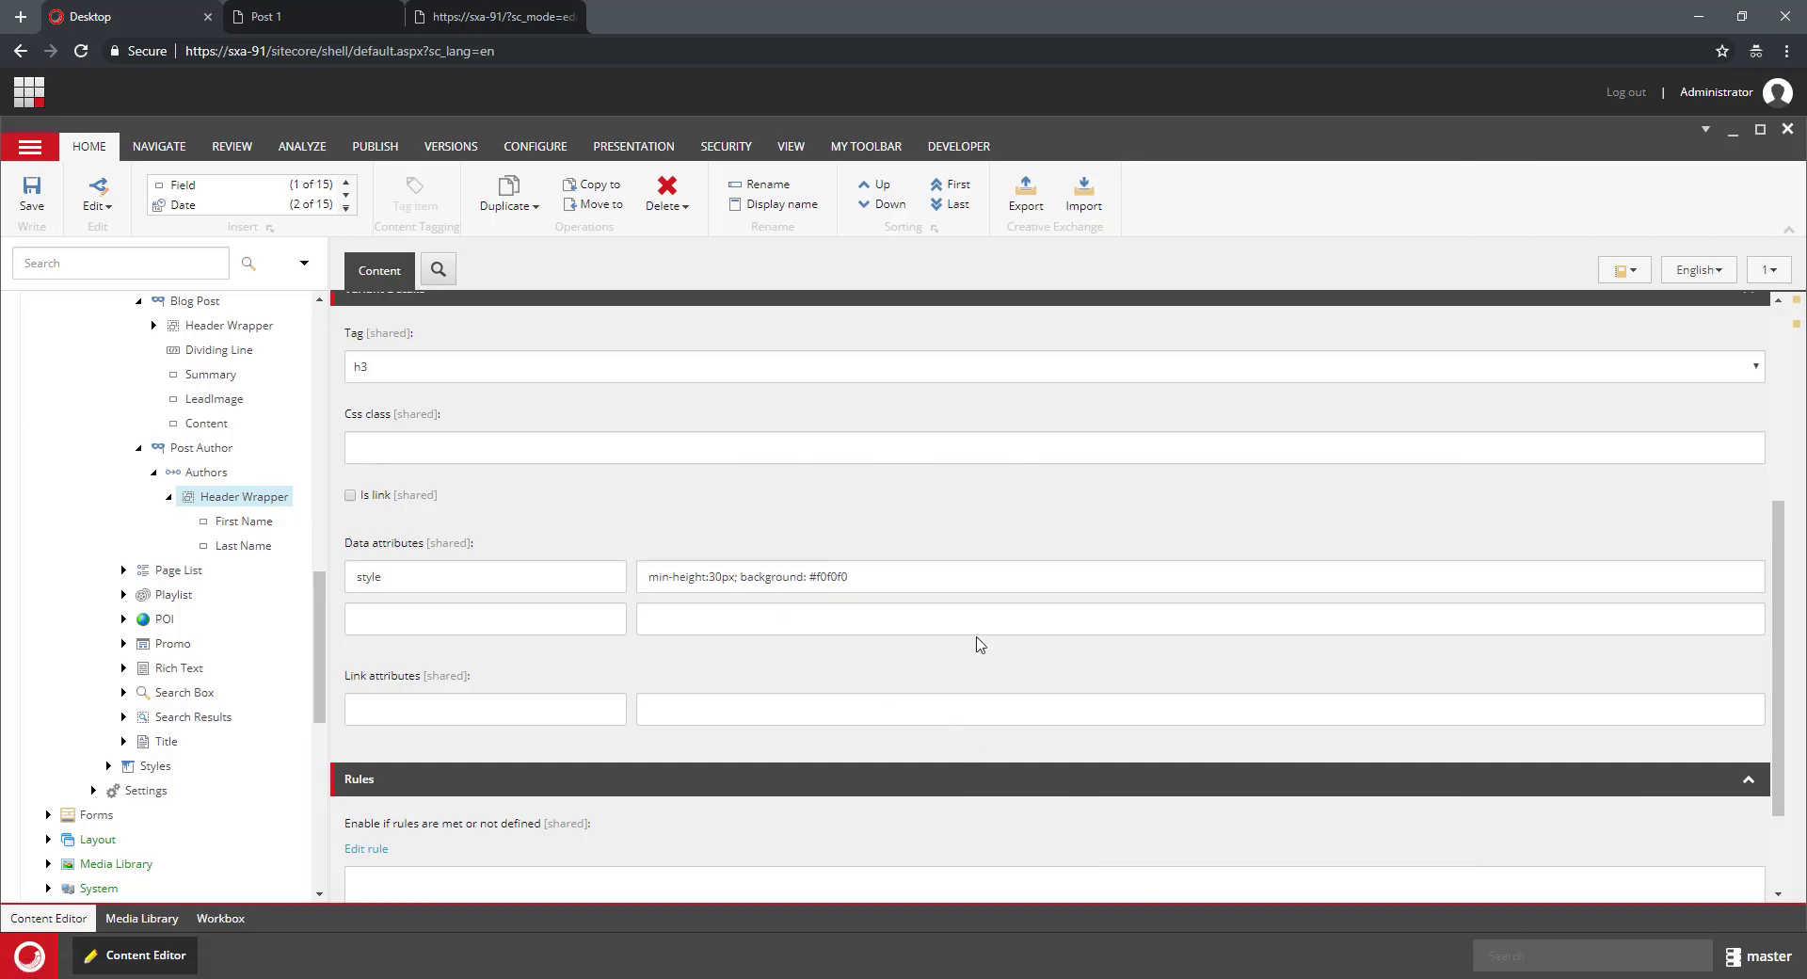
# - On the Post 1 page, place a Page Content component in the empty side column and choose the Post Author variant
pyautogui.click(305, 16)
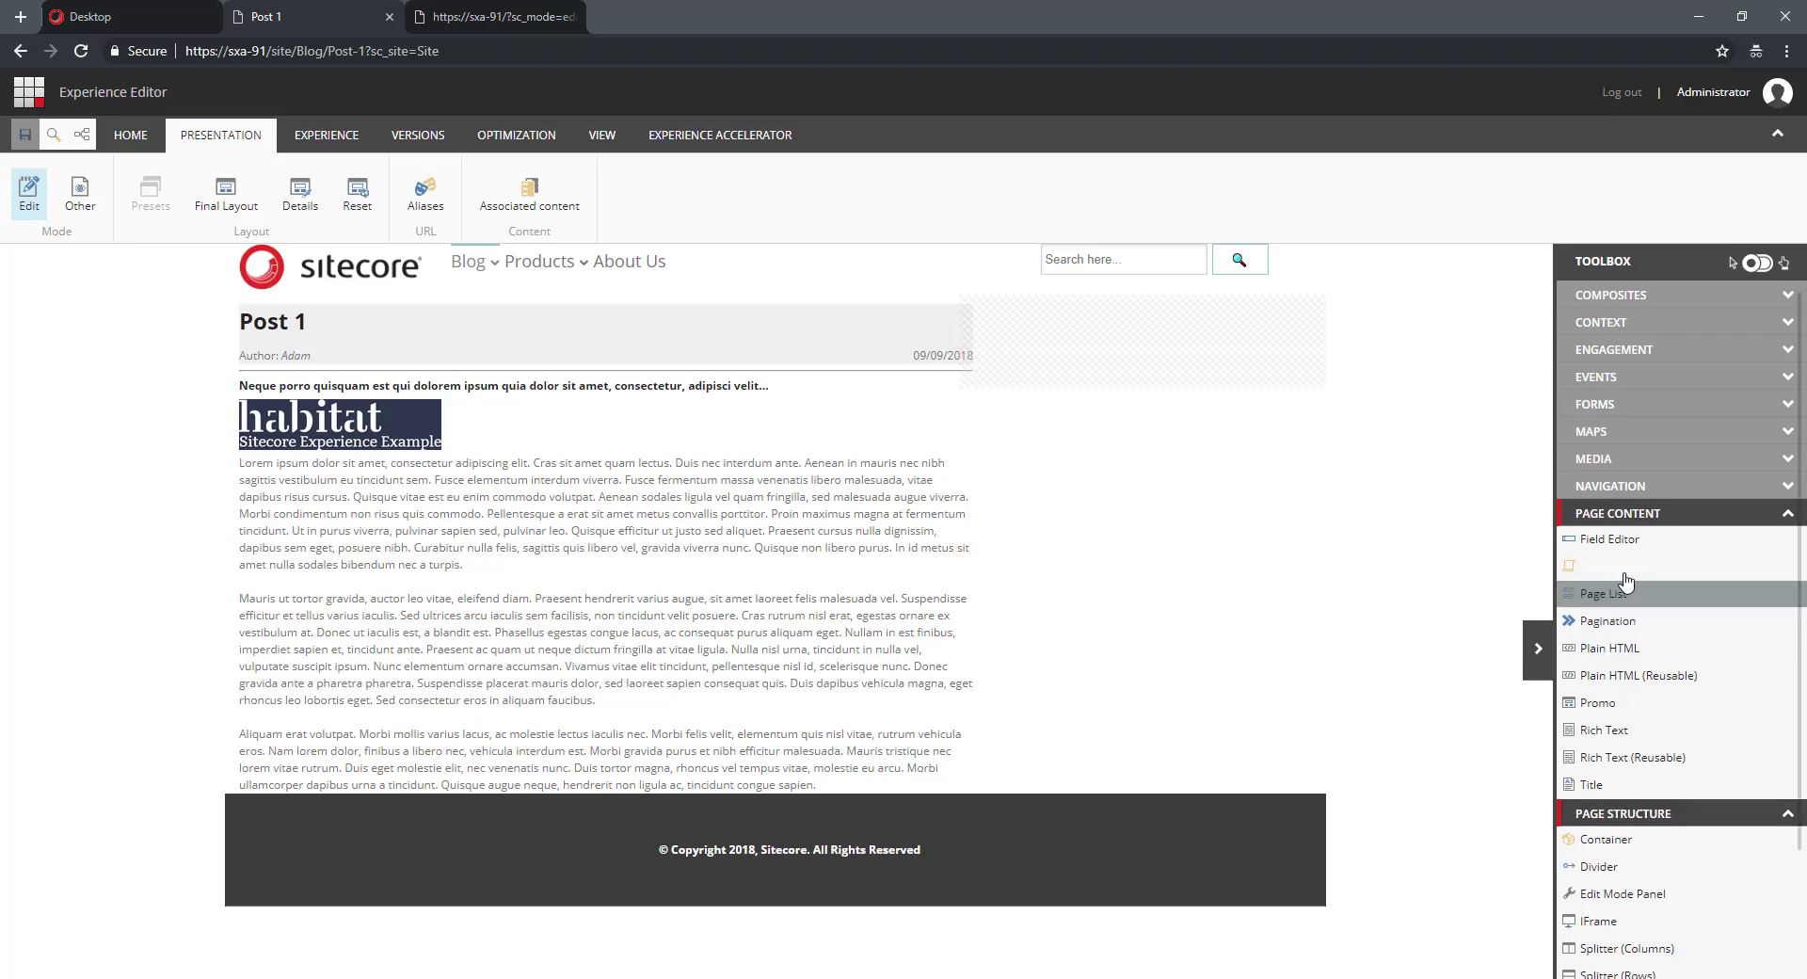
pyautogui.moveTo(1615, 566); pyautogui.dragTo(1149, 371)
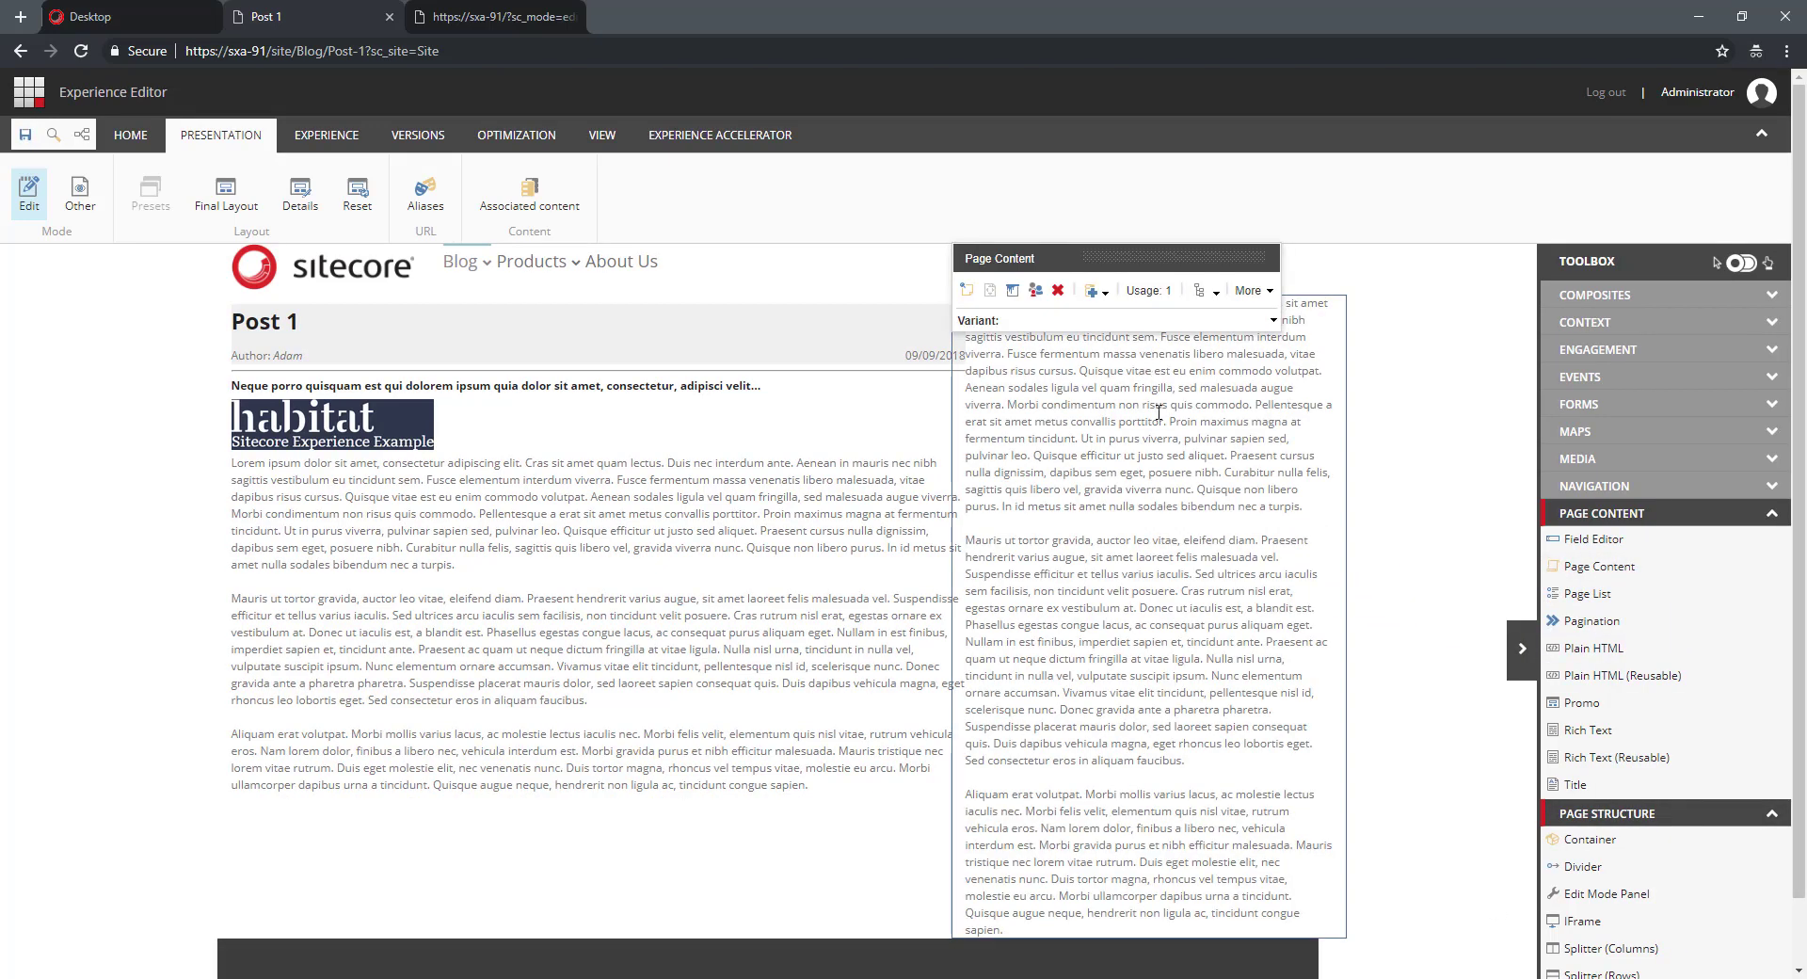
pyautogui.click(1271, 325)
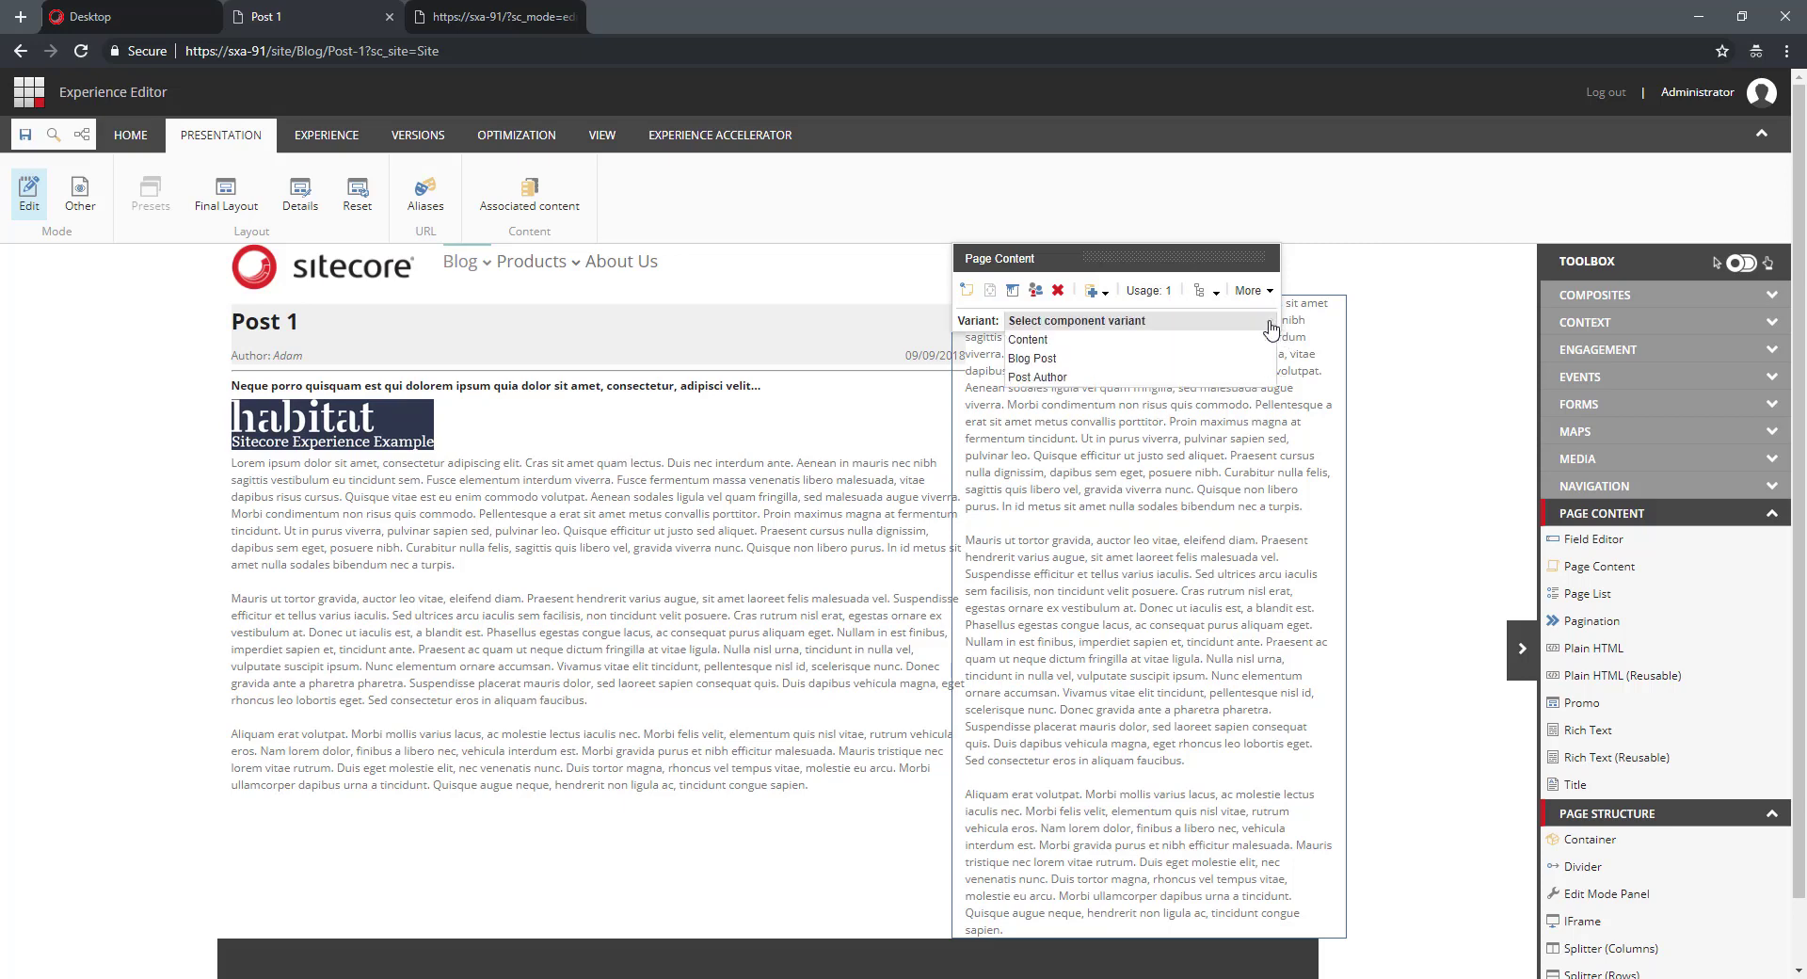
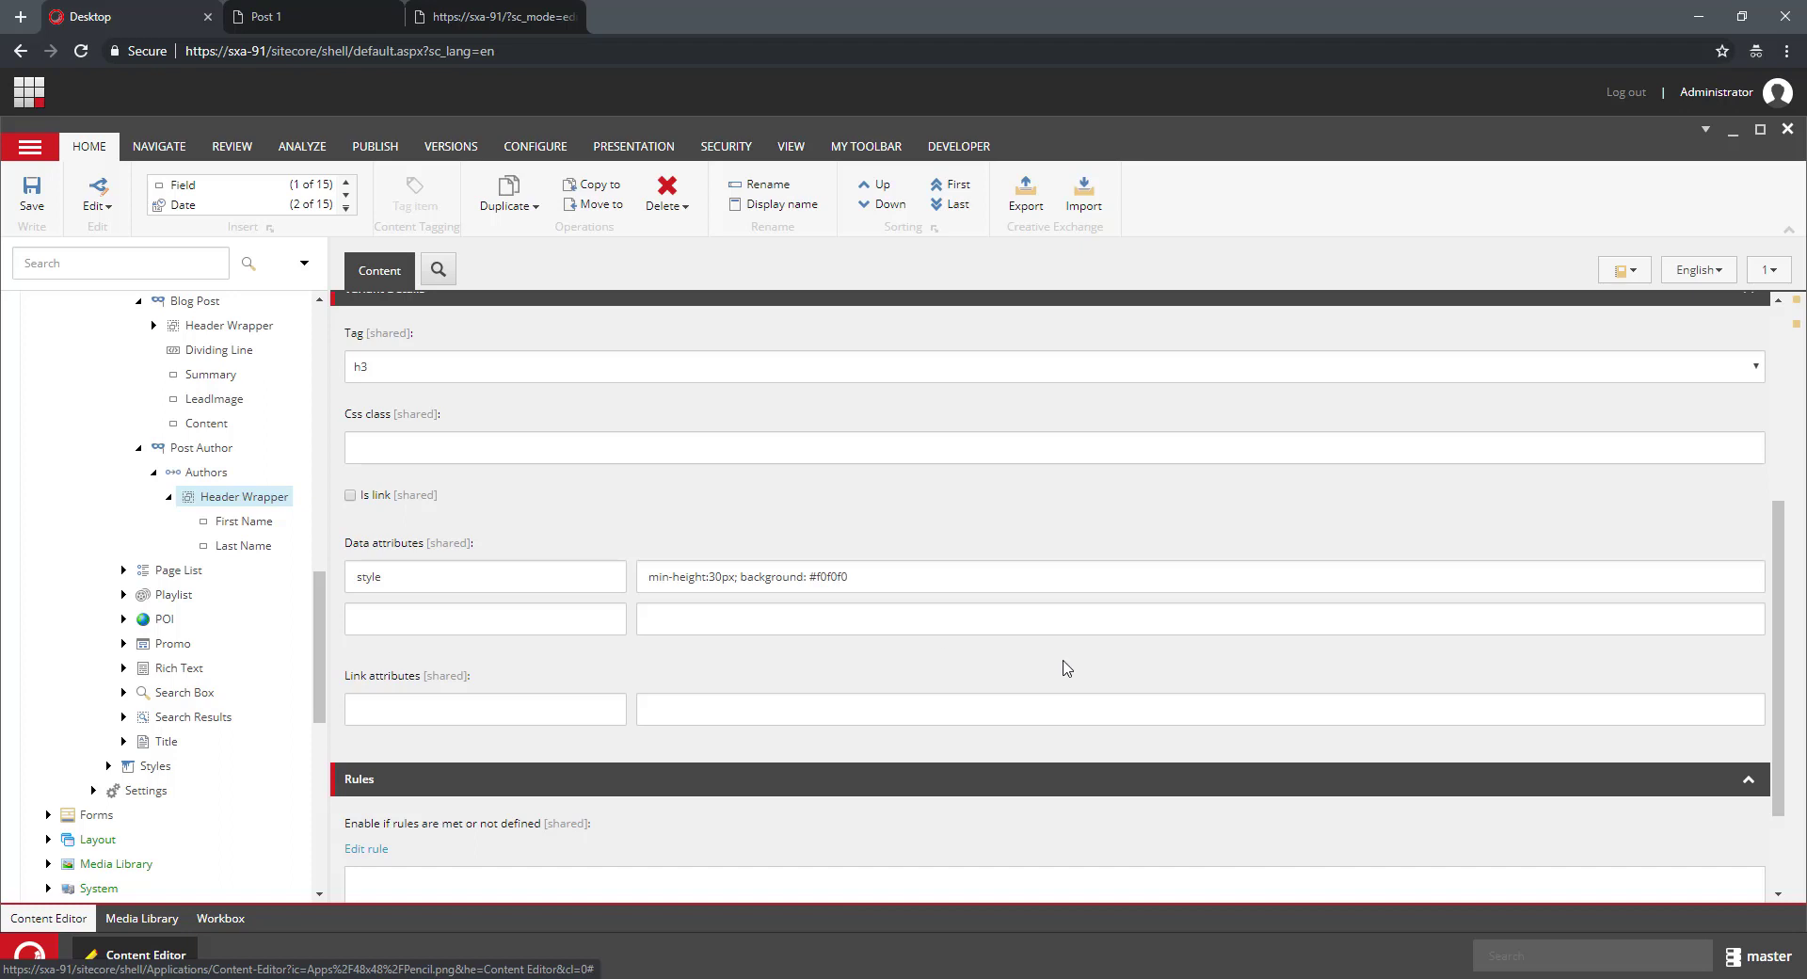
# - Back in the Content Editor, insert a Field item named "Picture" directly under the Authors reference
pyautogui.rightClick(214, 482)
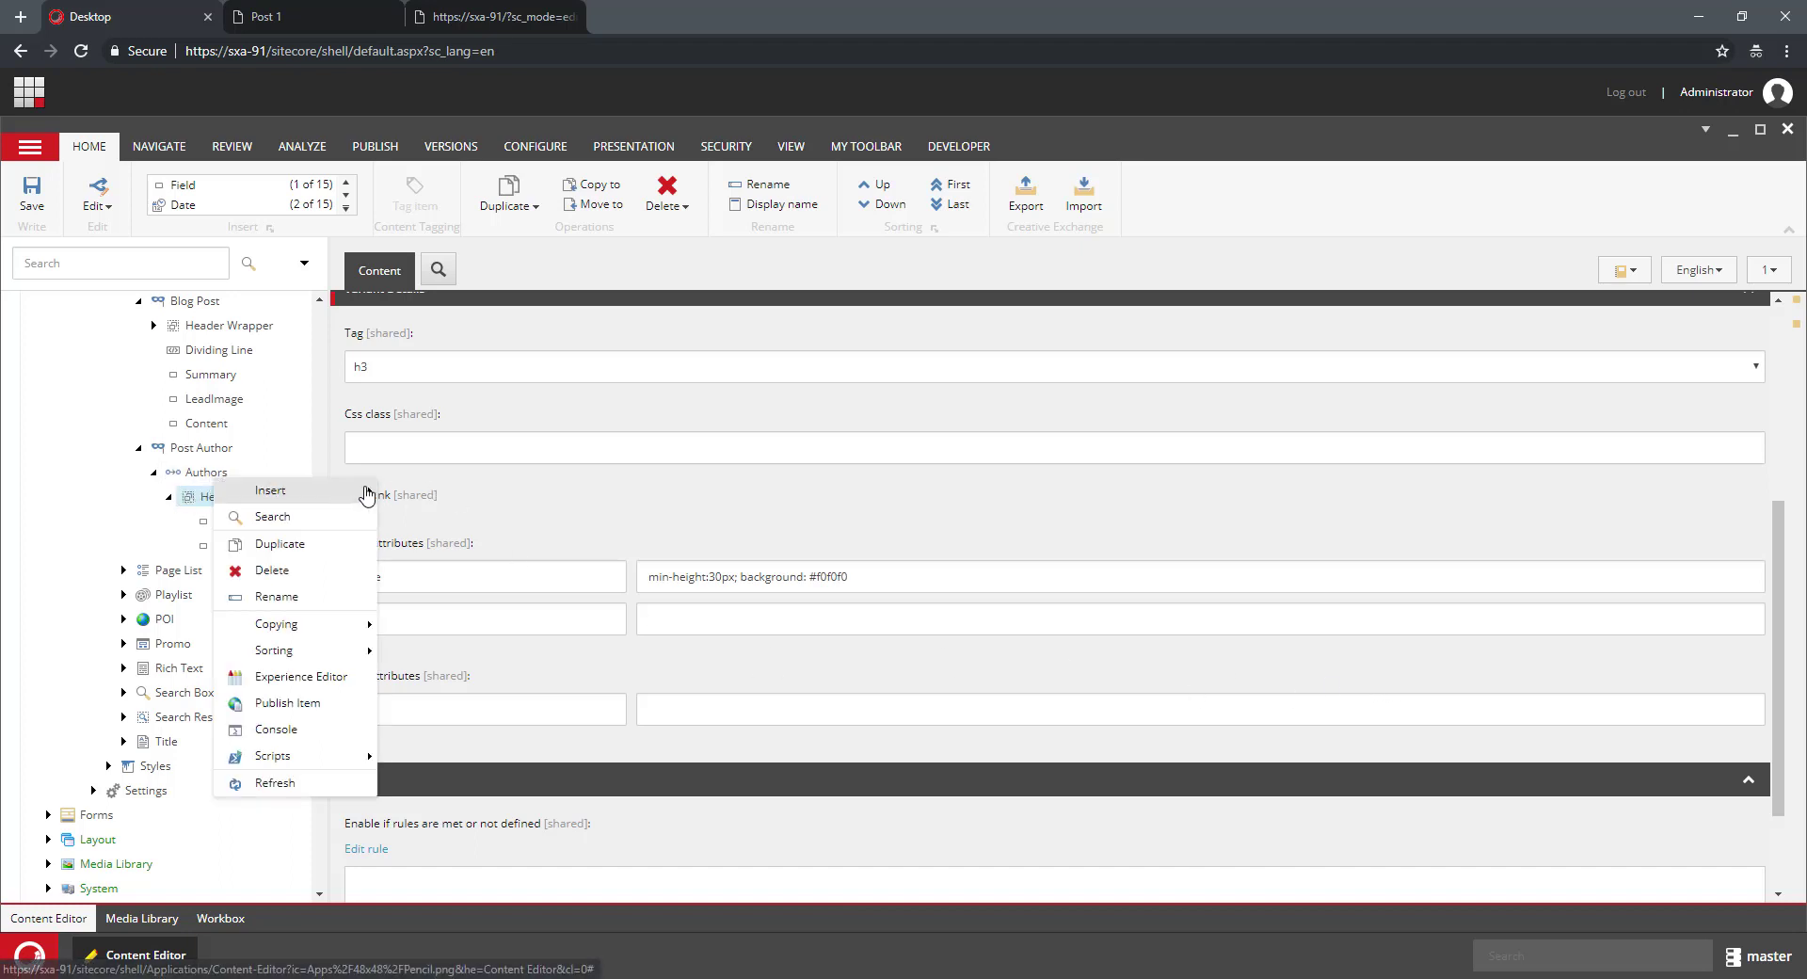
pyautogui.moveTo(270, 491)
pyautogui.click(458, 529)
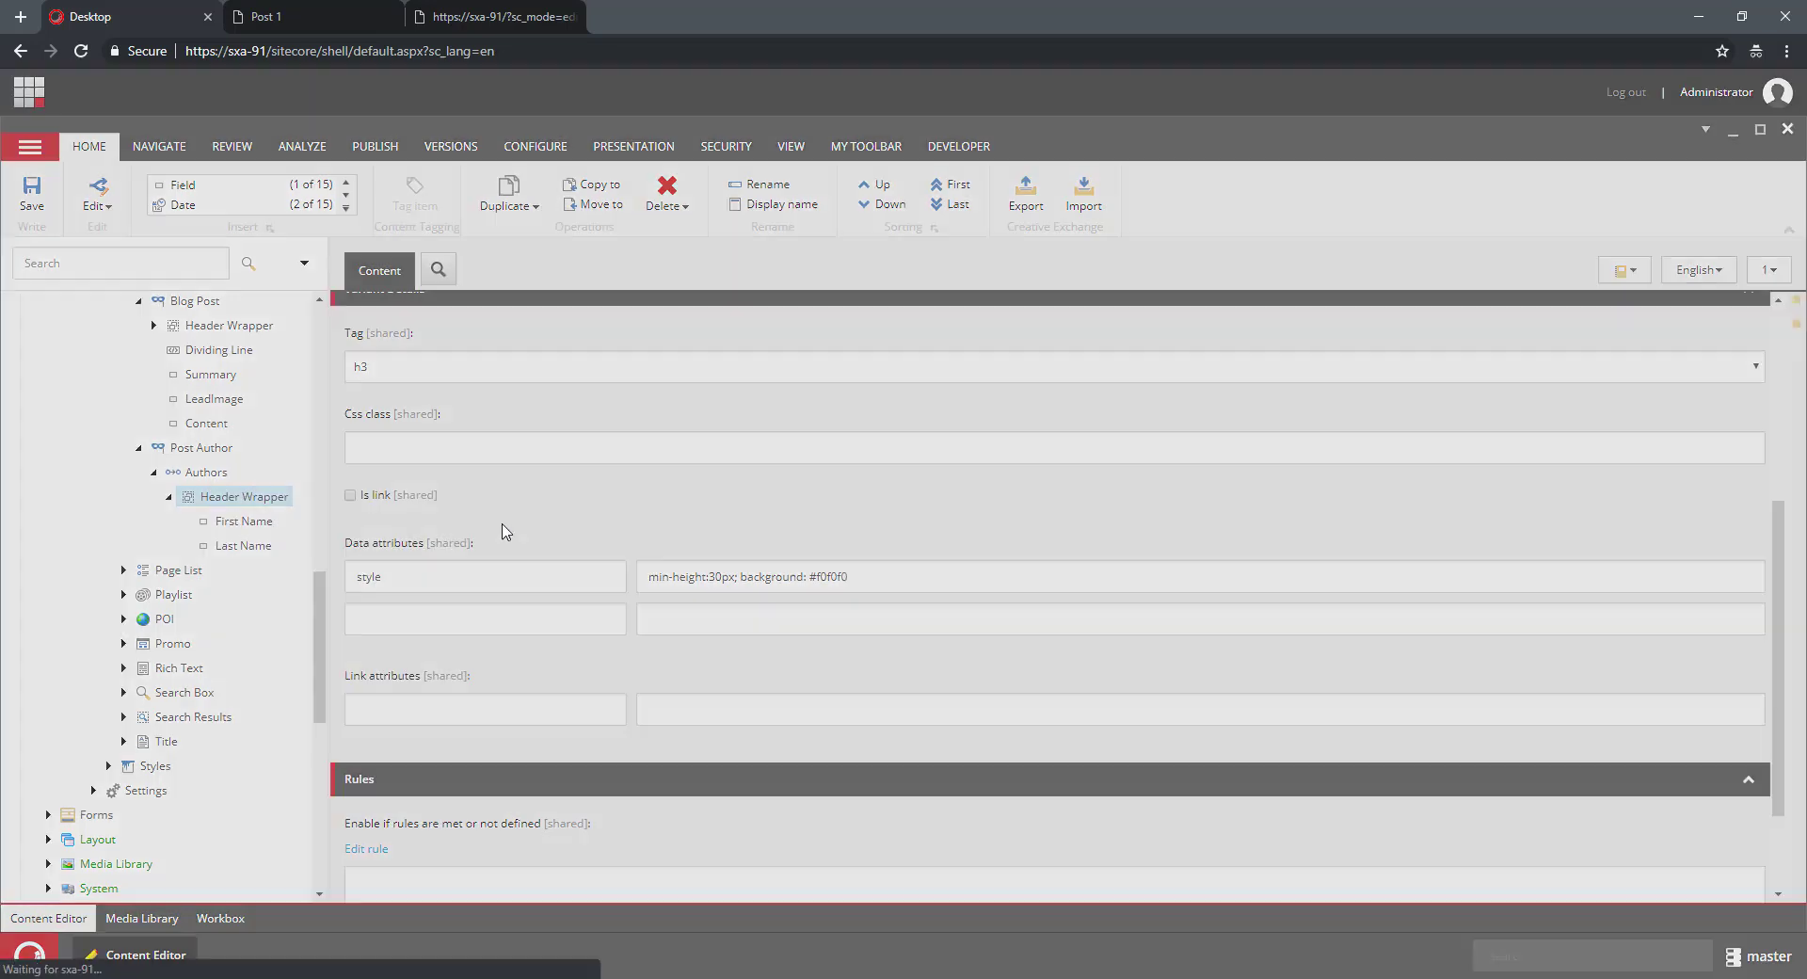
pyautogui.write('Picture')
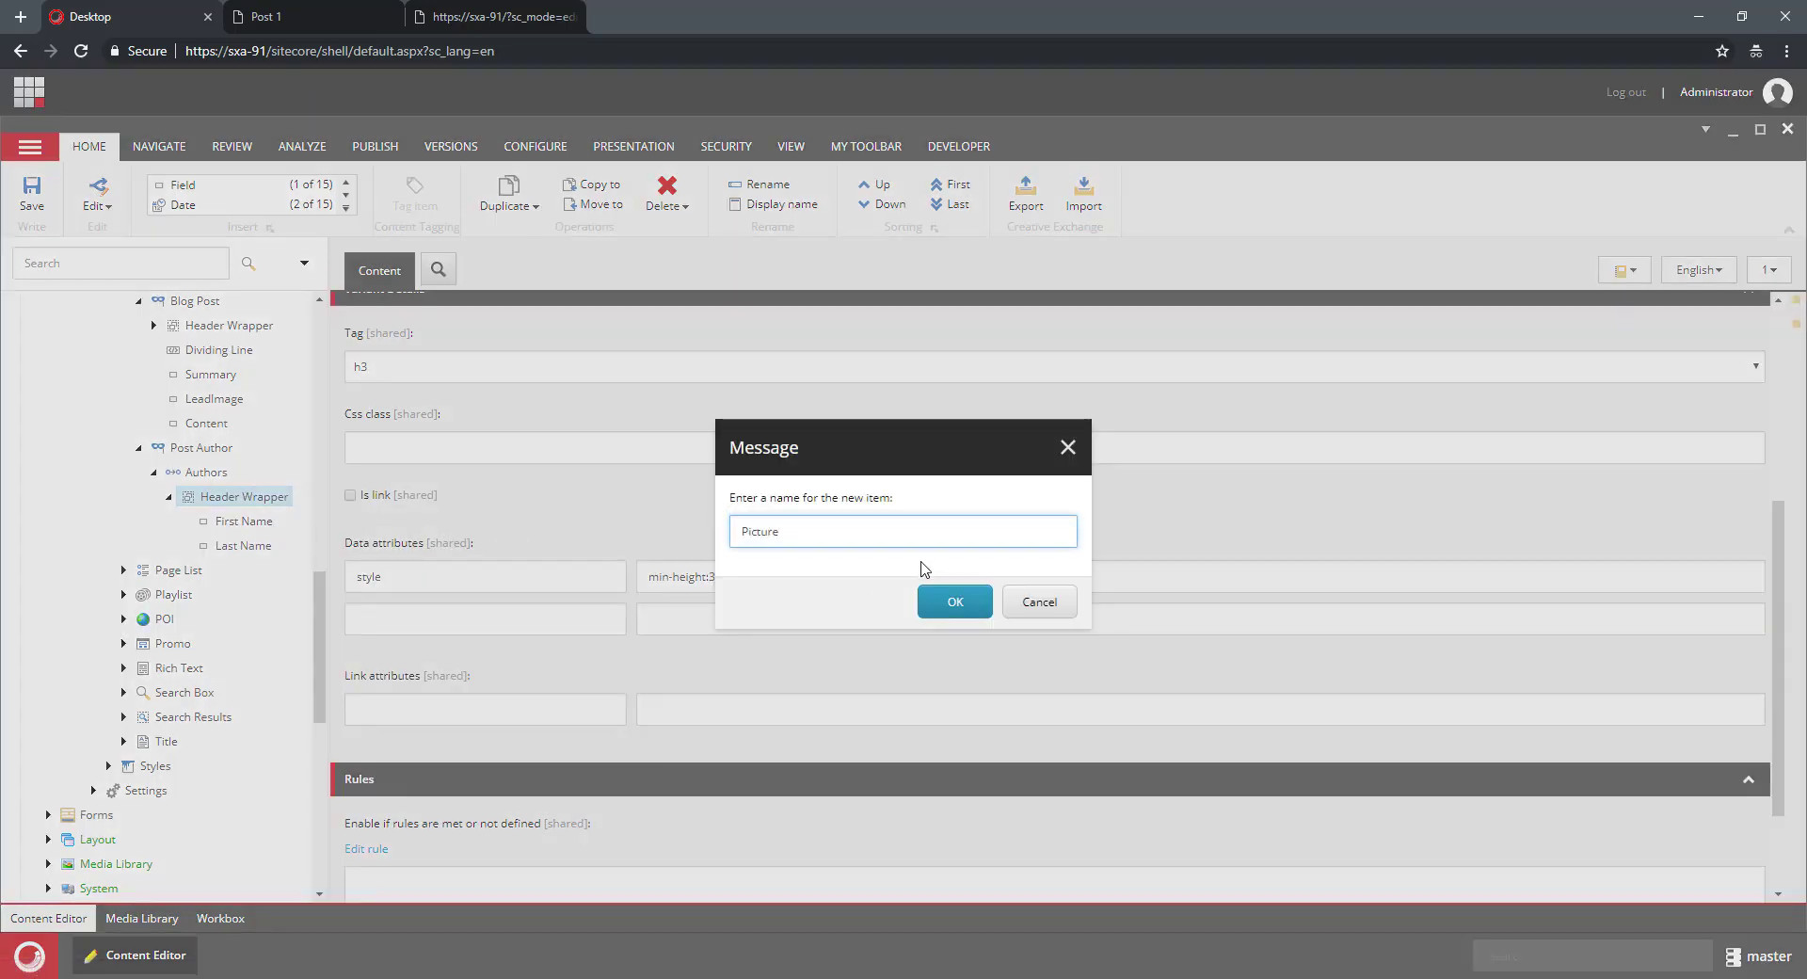
pyautogui.press('Return')
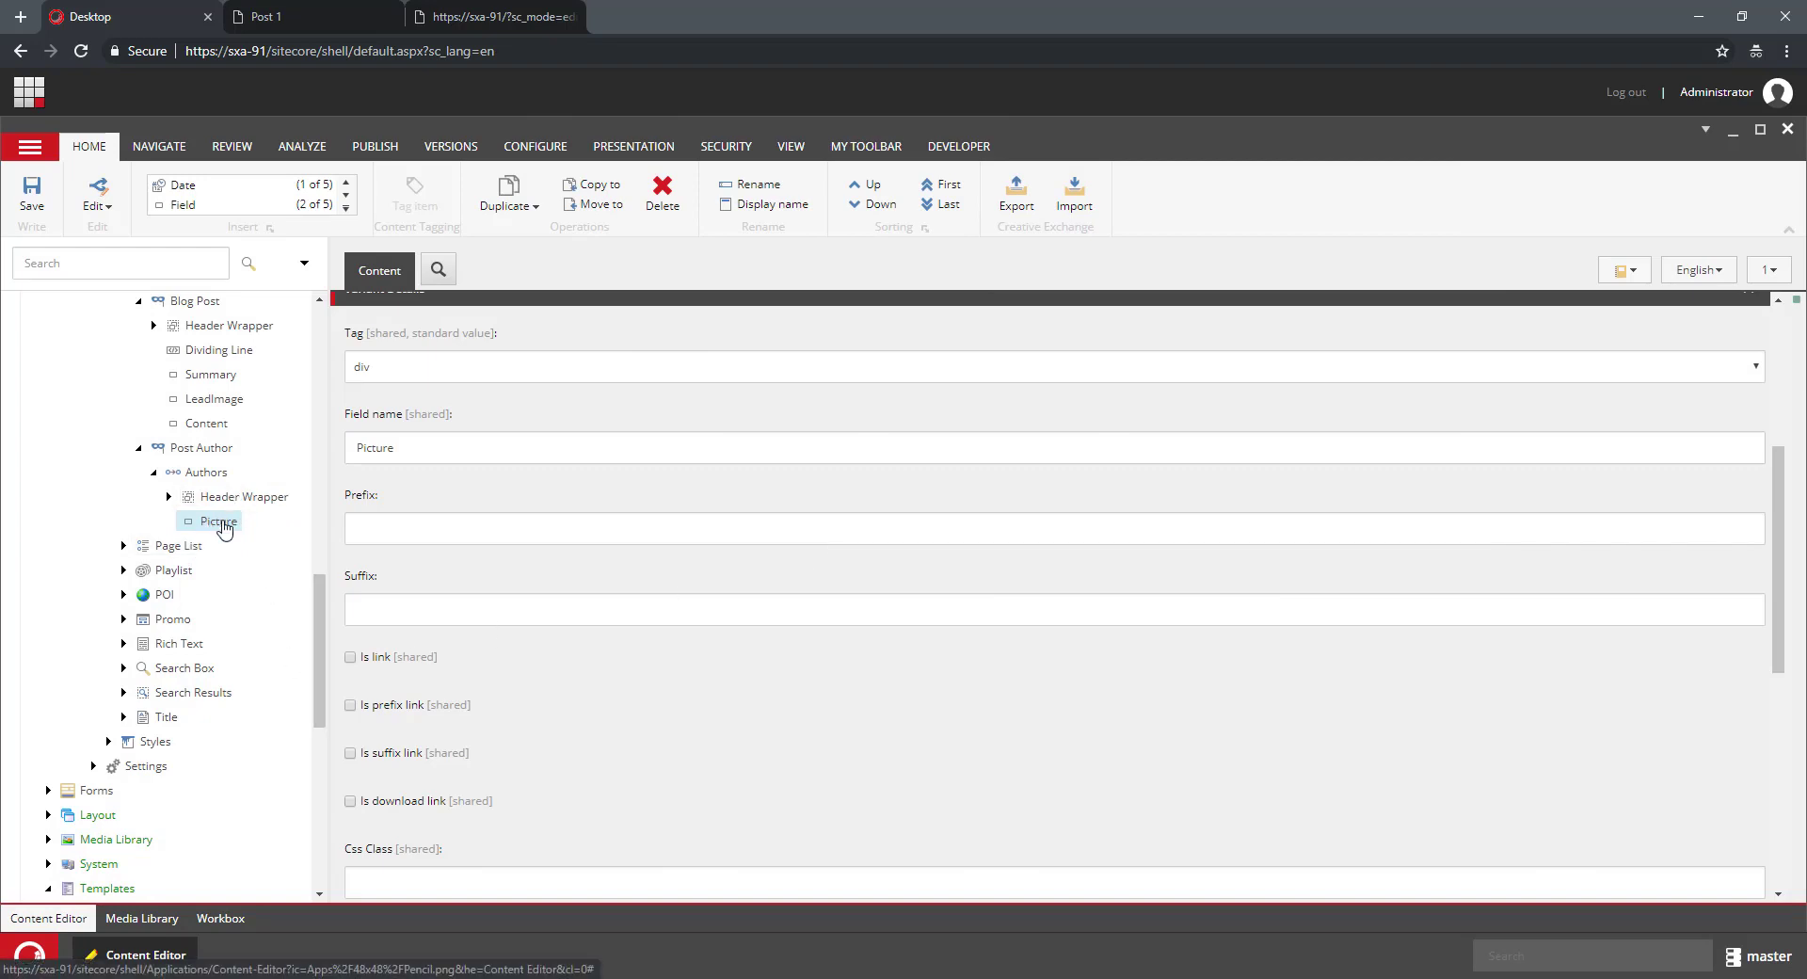
# - Insert a Field item named "Bio" under the Authors reference and sort it below Picture
pyautogui.rightClick(209, 472)
pyautogui.moveTo(345, 490)
pyautogui.click(451, 517)
pyautogui.write('Bio')
pyautogui.click(946, 606)
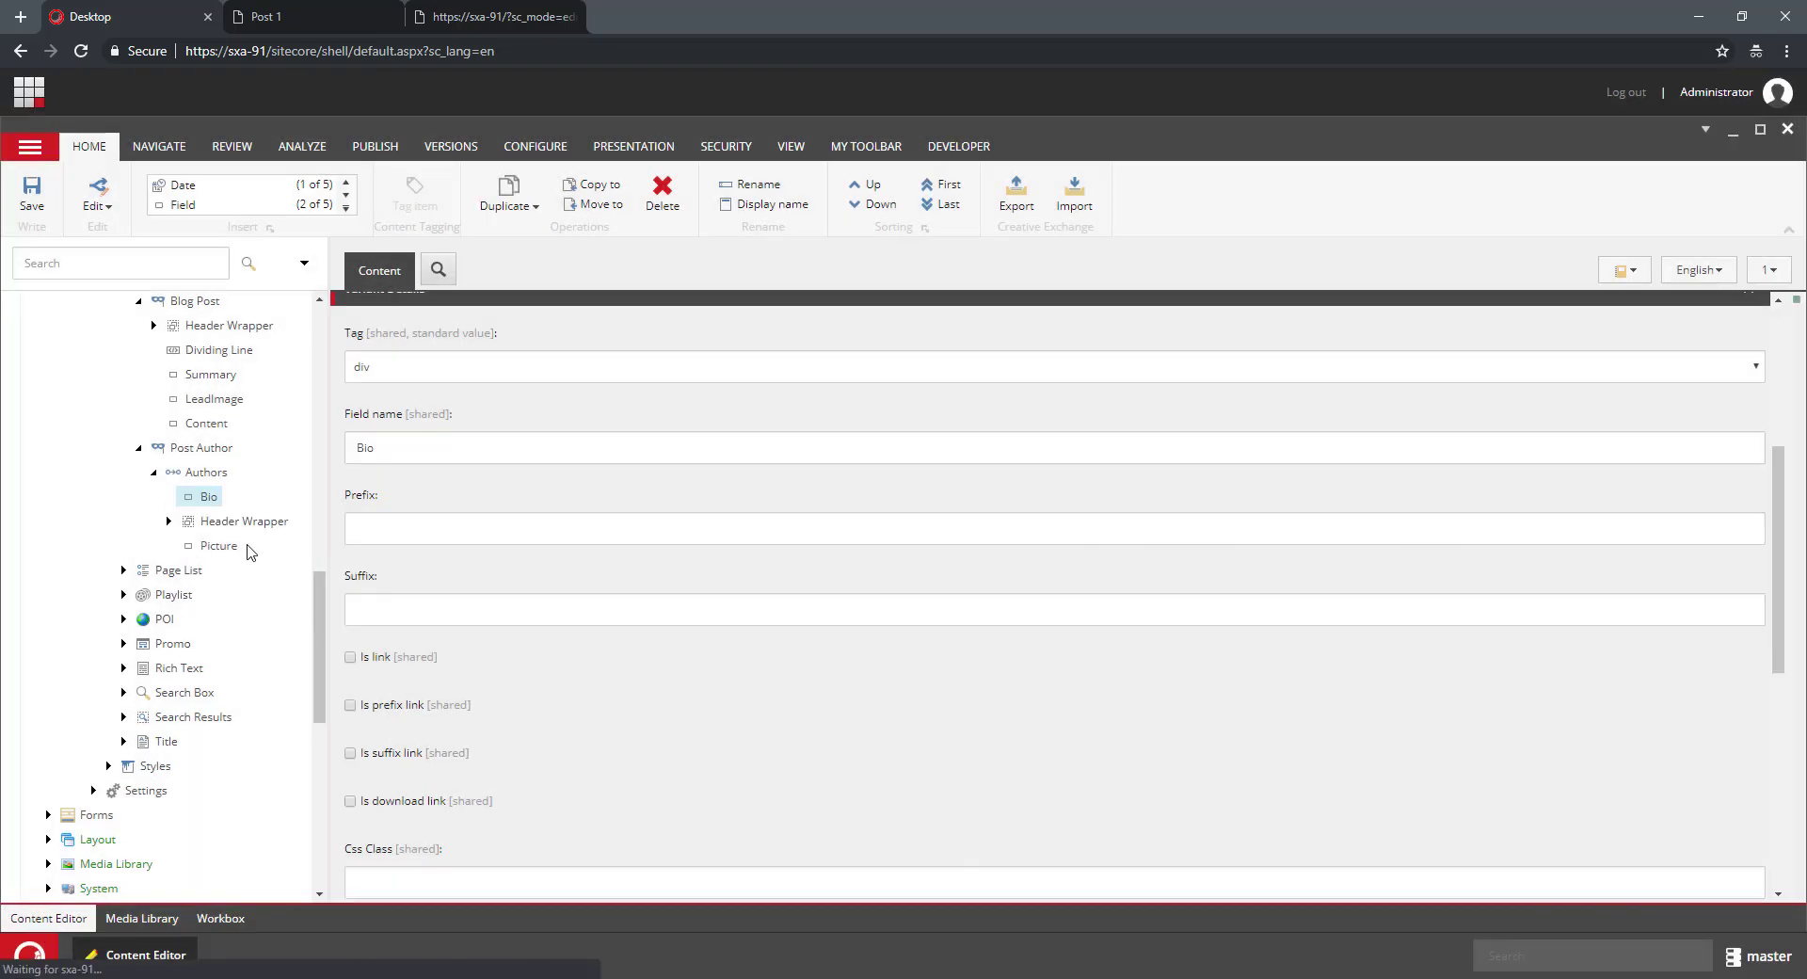
pyautogui.rightClick(205, 497)
pyautogui.moveTo(307, 674)
pyautogui.click(476, 749)
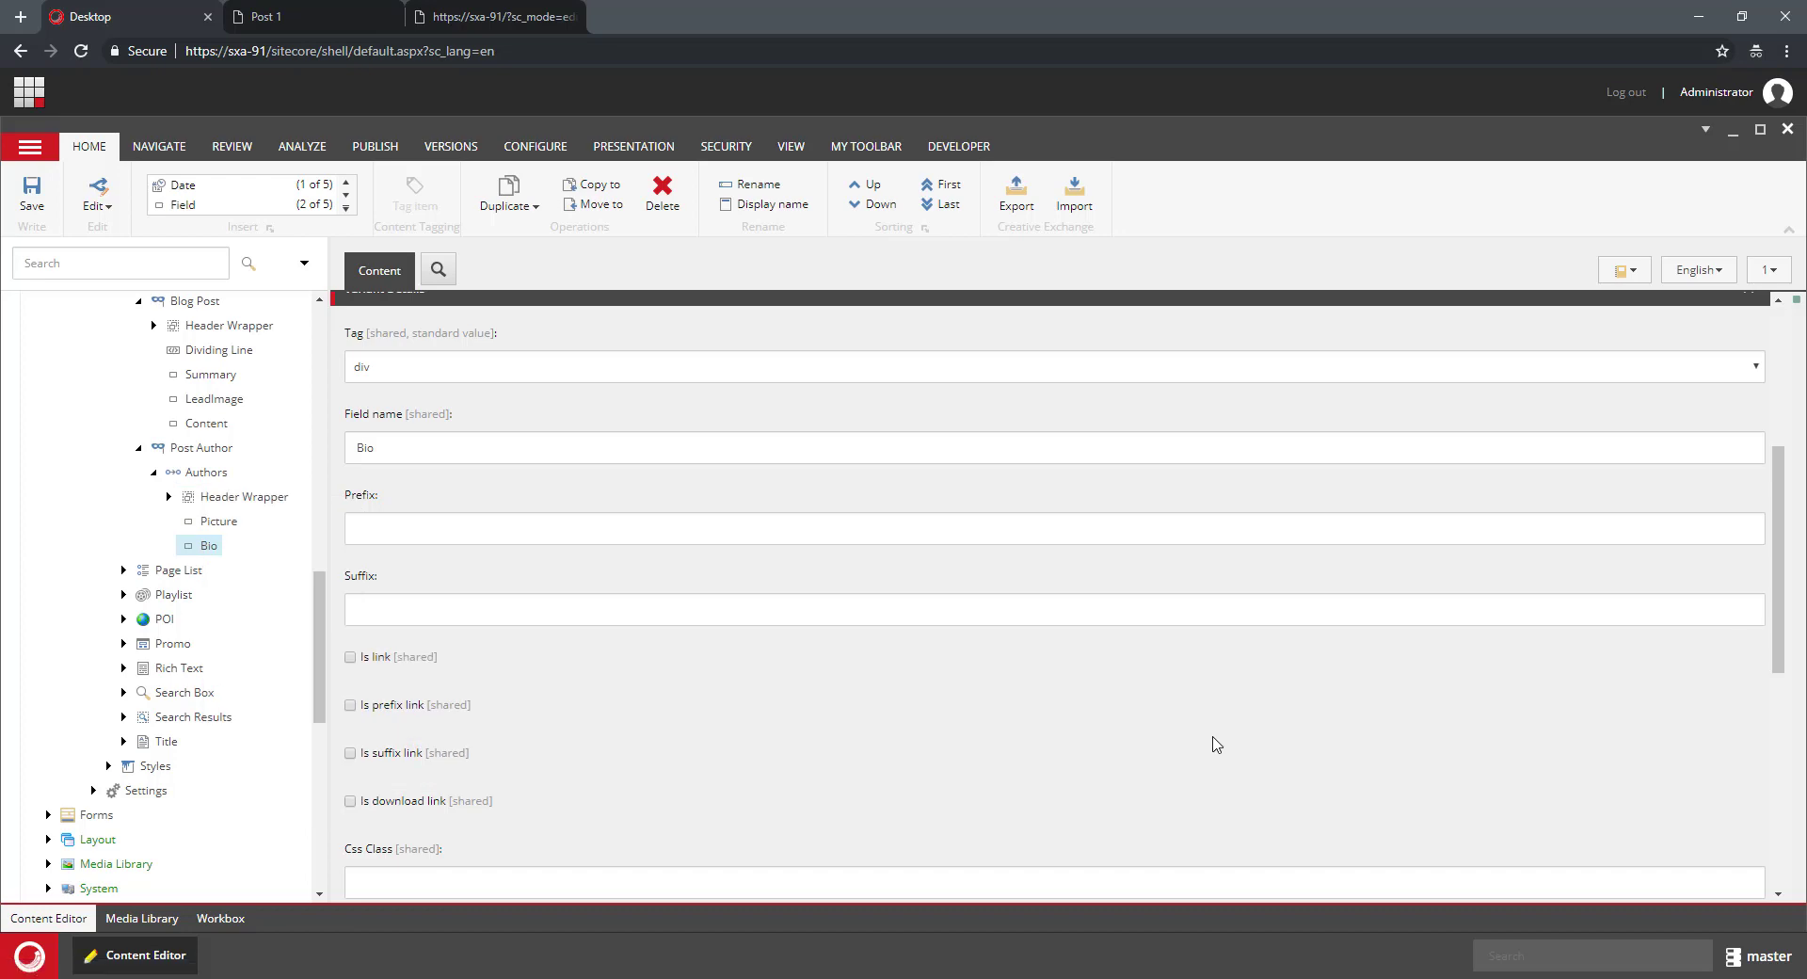
# - Save the Bio item, then save the Post 1 page in the Experience Editor to refresh its author component
pyautogui.click(32, 195)
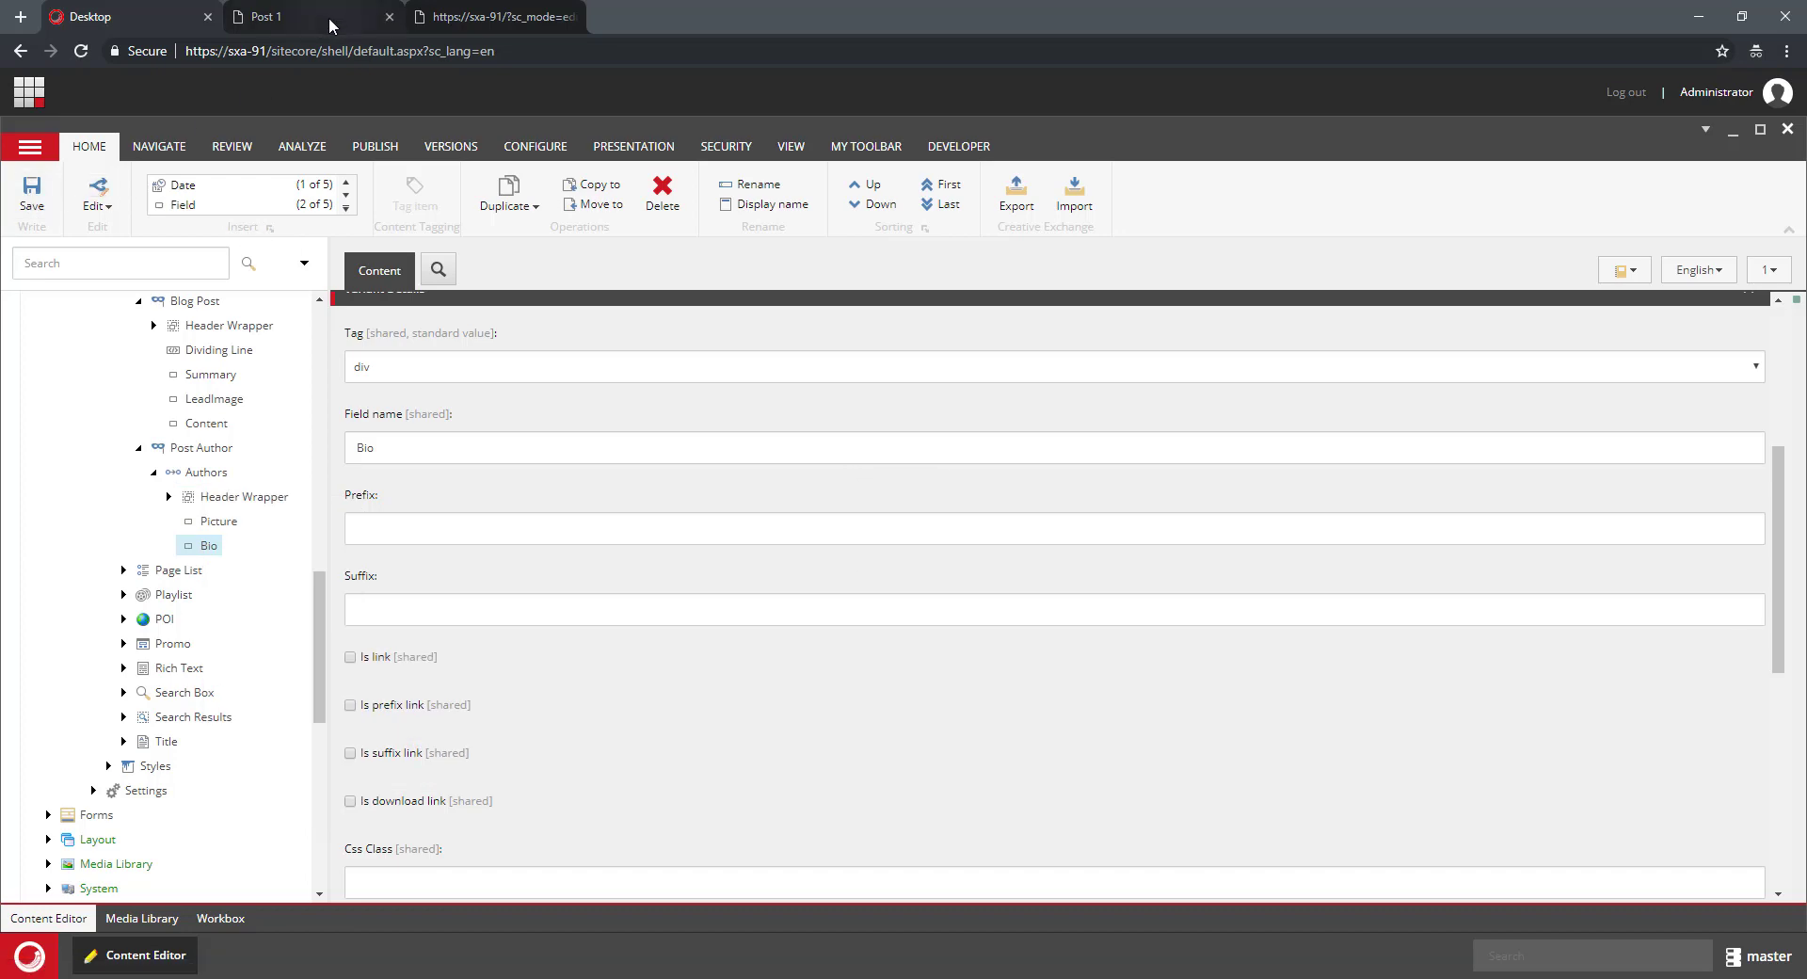
pyautogui.click(329, 26)
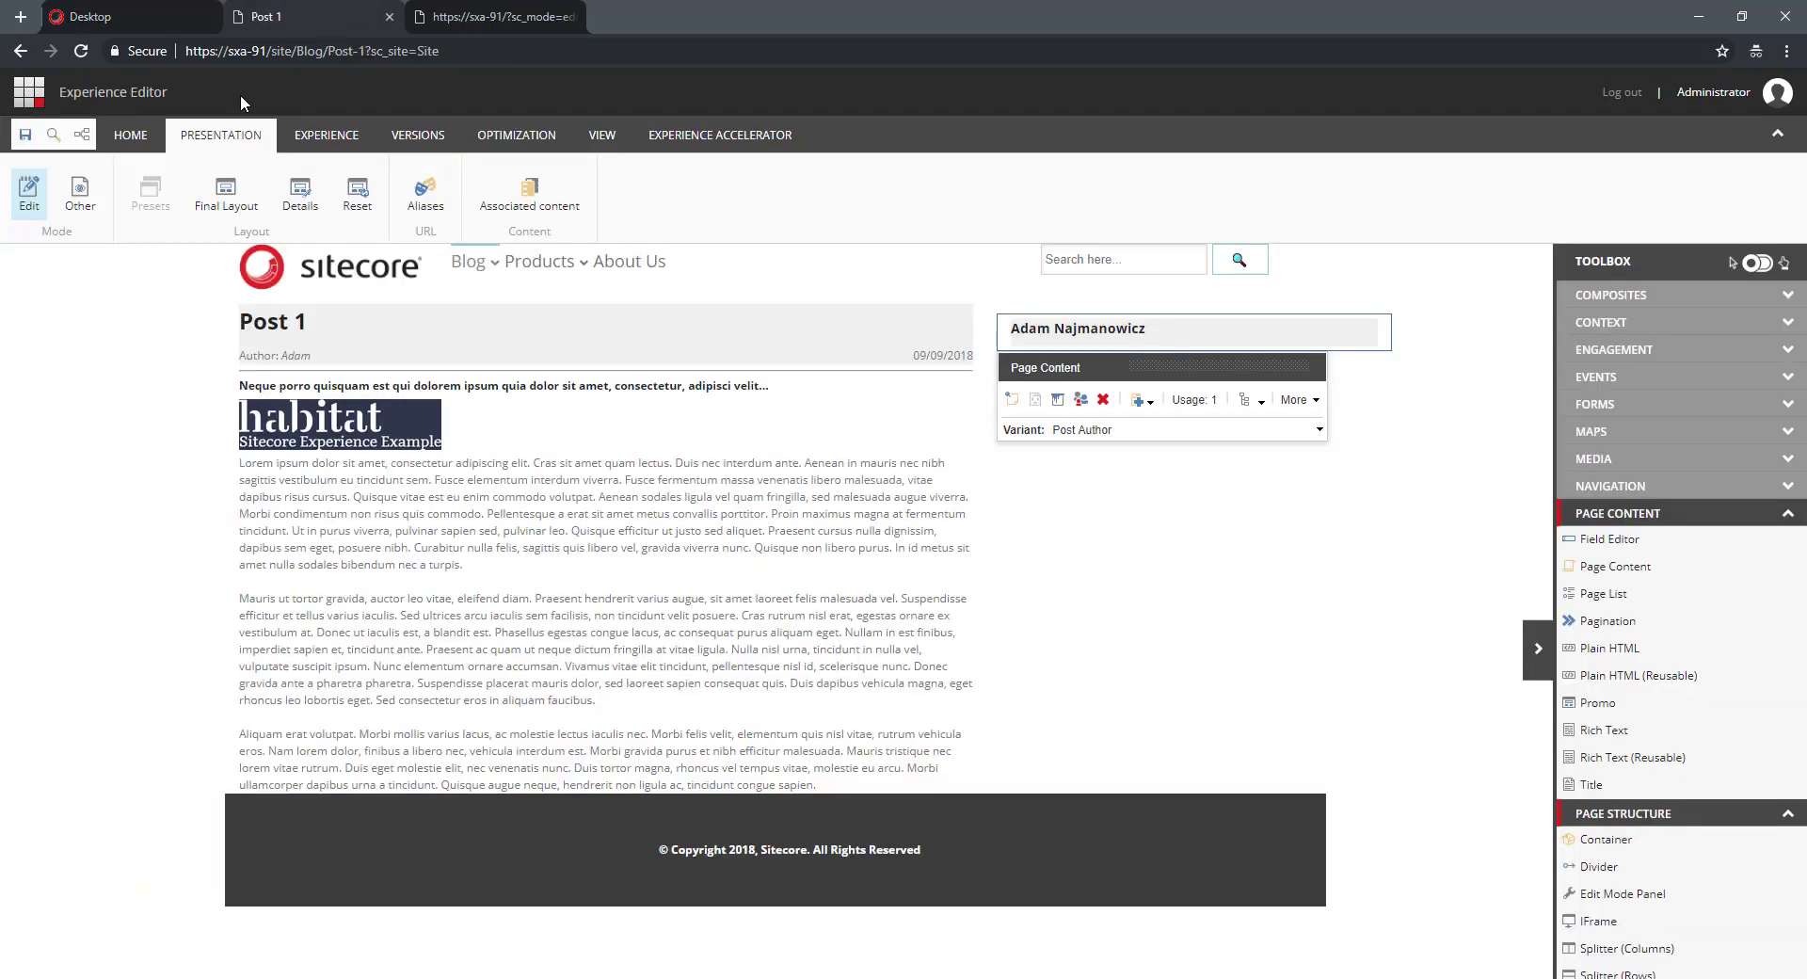
pyautogui.click(28, 141)
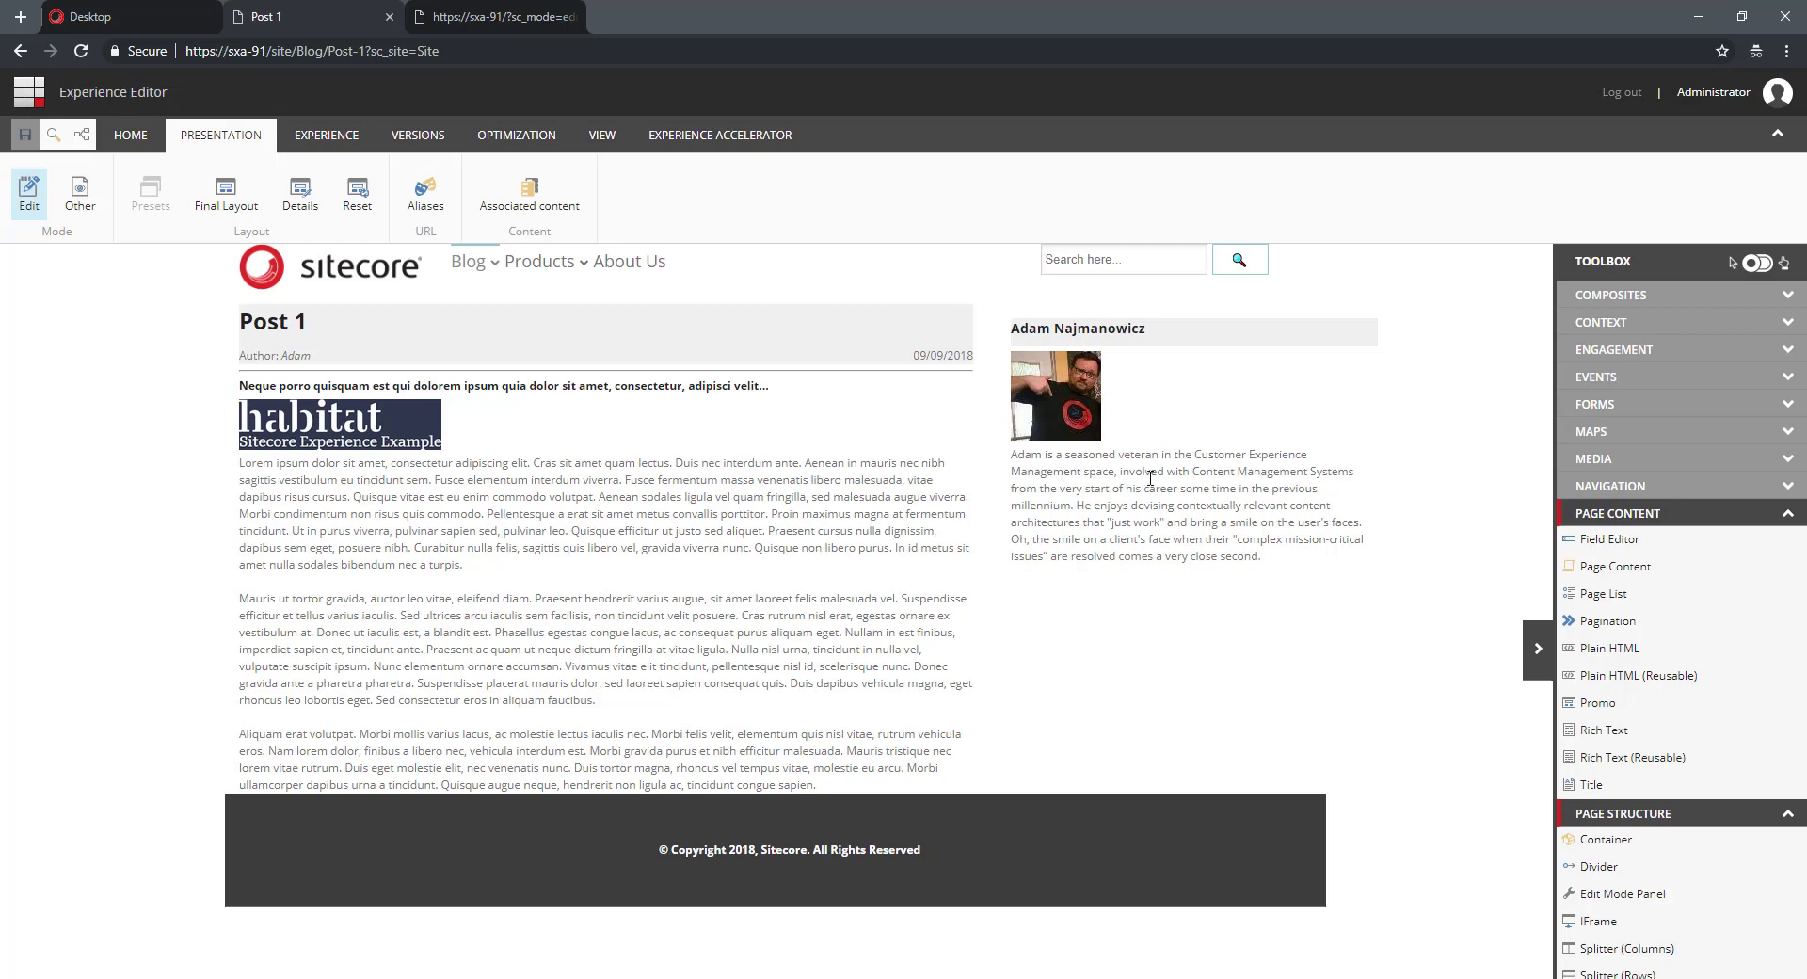
# - Return to the Content Editor and check which pass through field the Authors reference uses
pyautogui.click(141, 17)
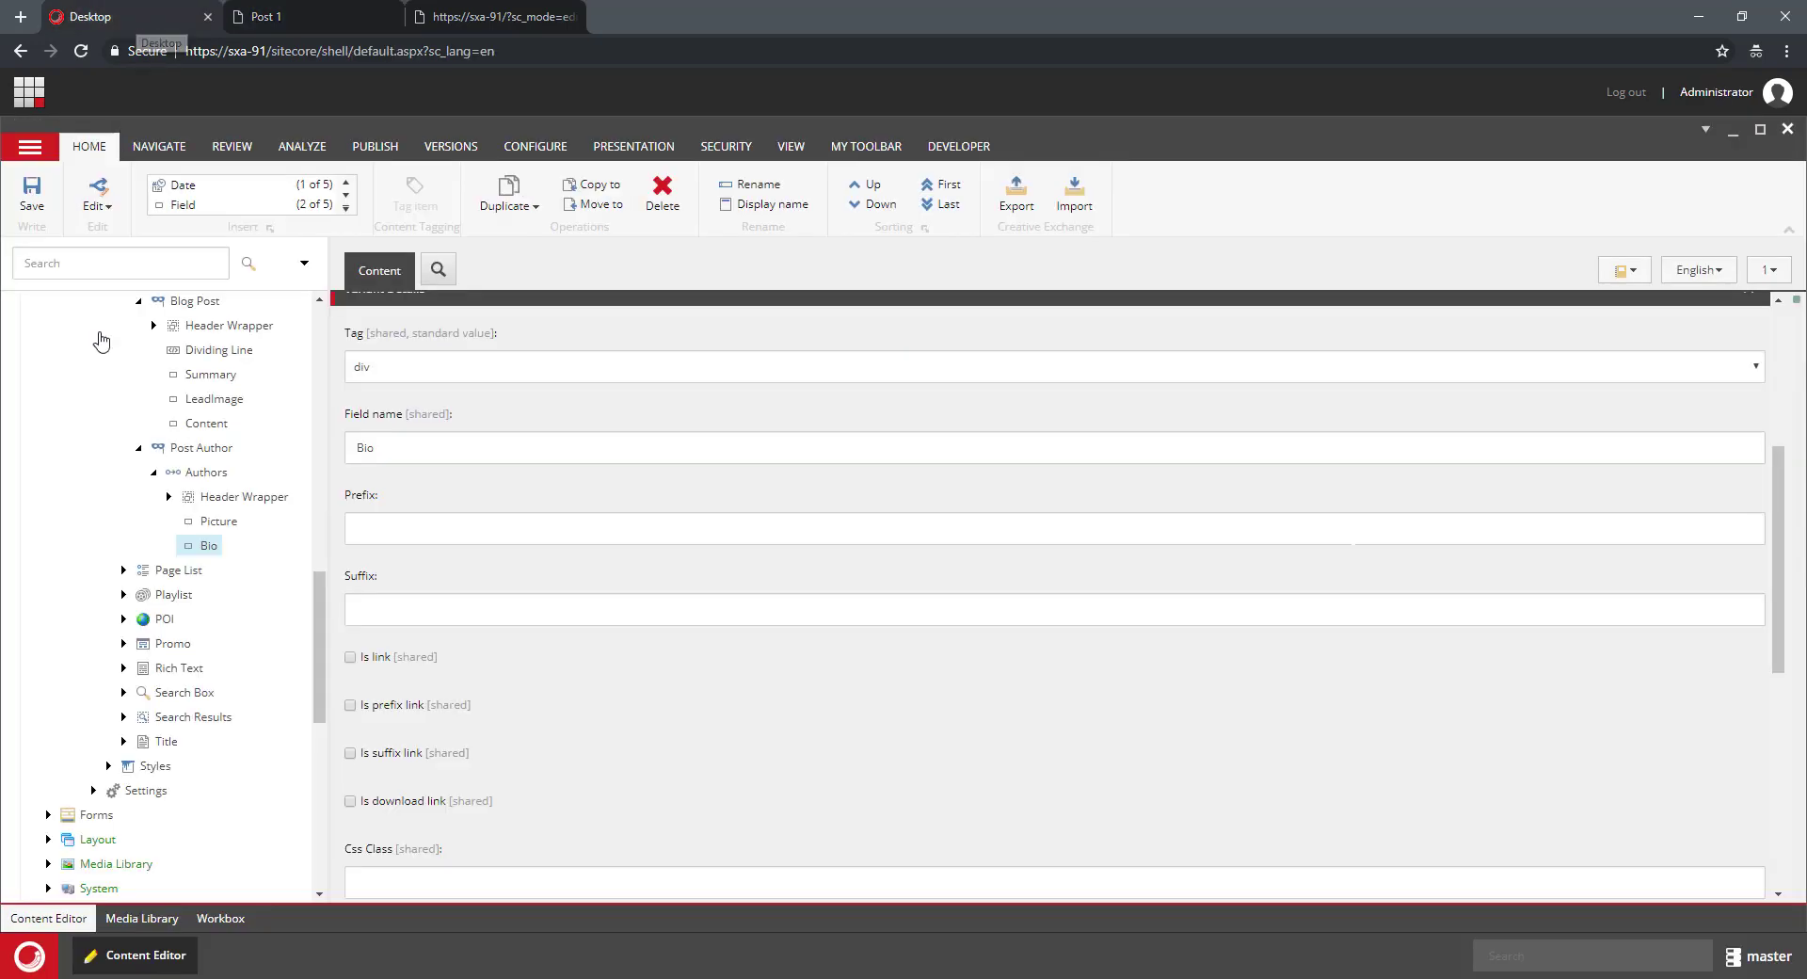
pyautogui.click(197, 480)
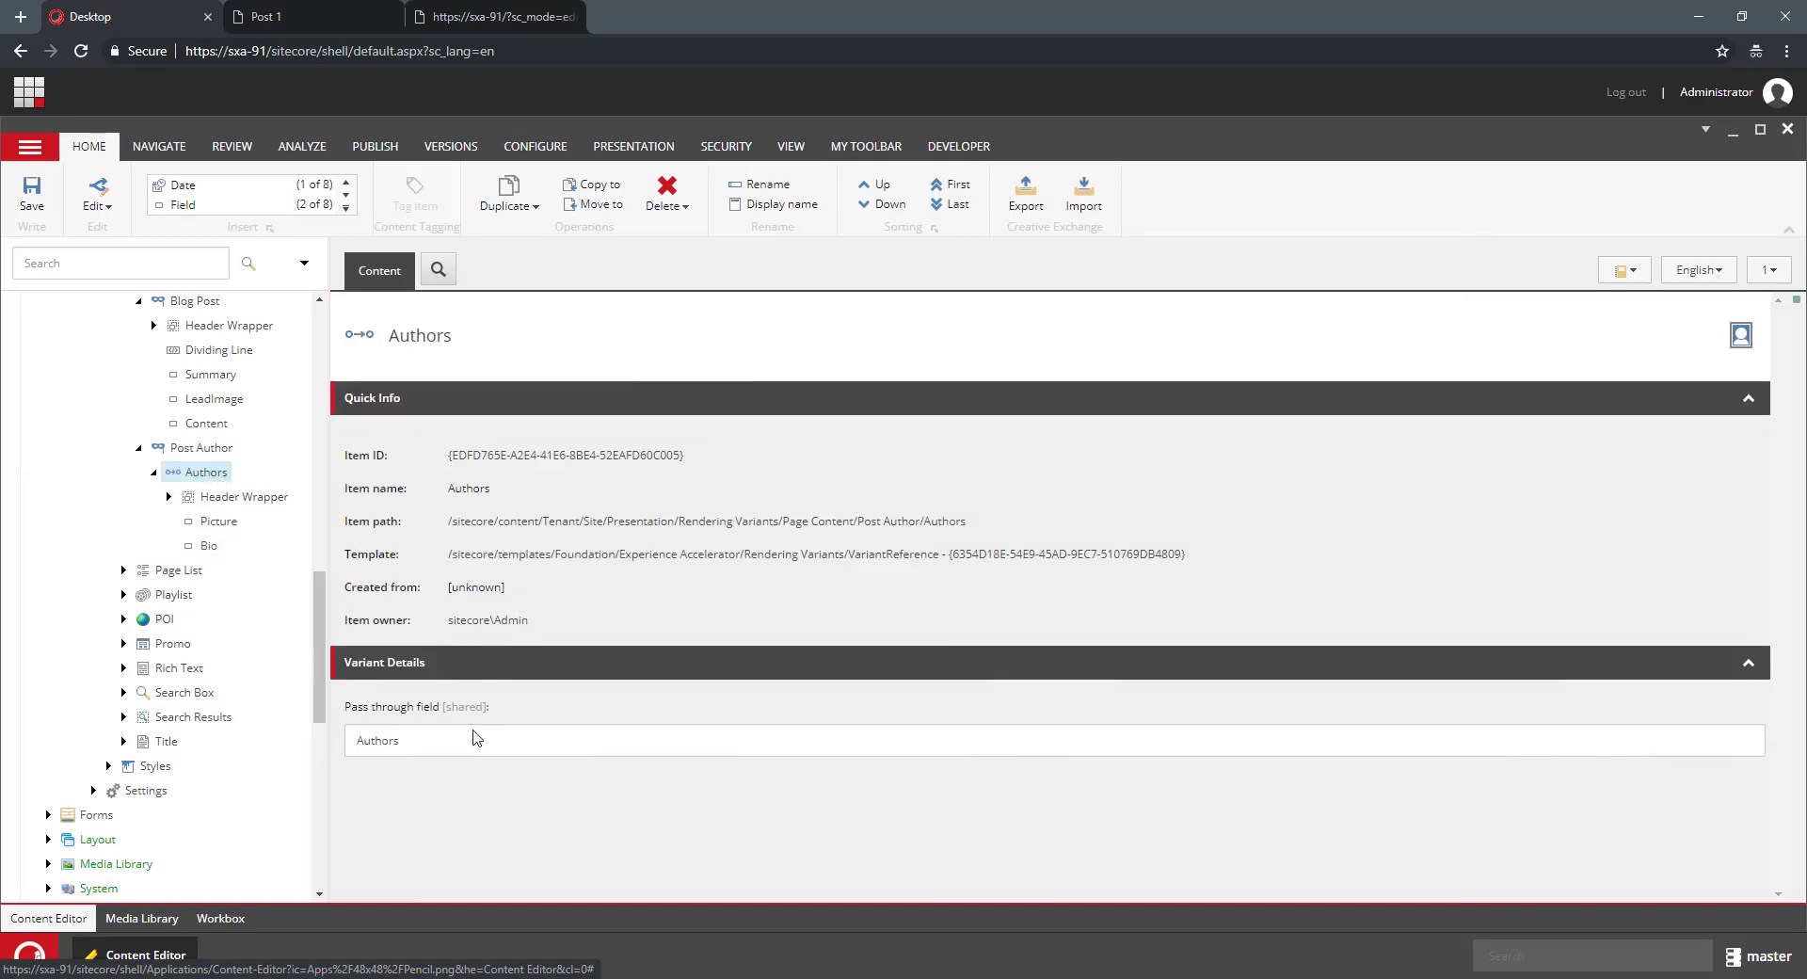
# - Open the Post 2 blog item and examine its Author text field and the entries selected in its Authors field
pyautogui.scroll(8, 233, 571)
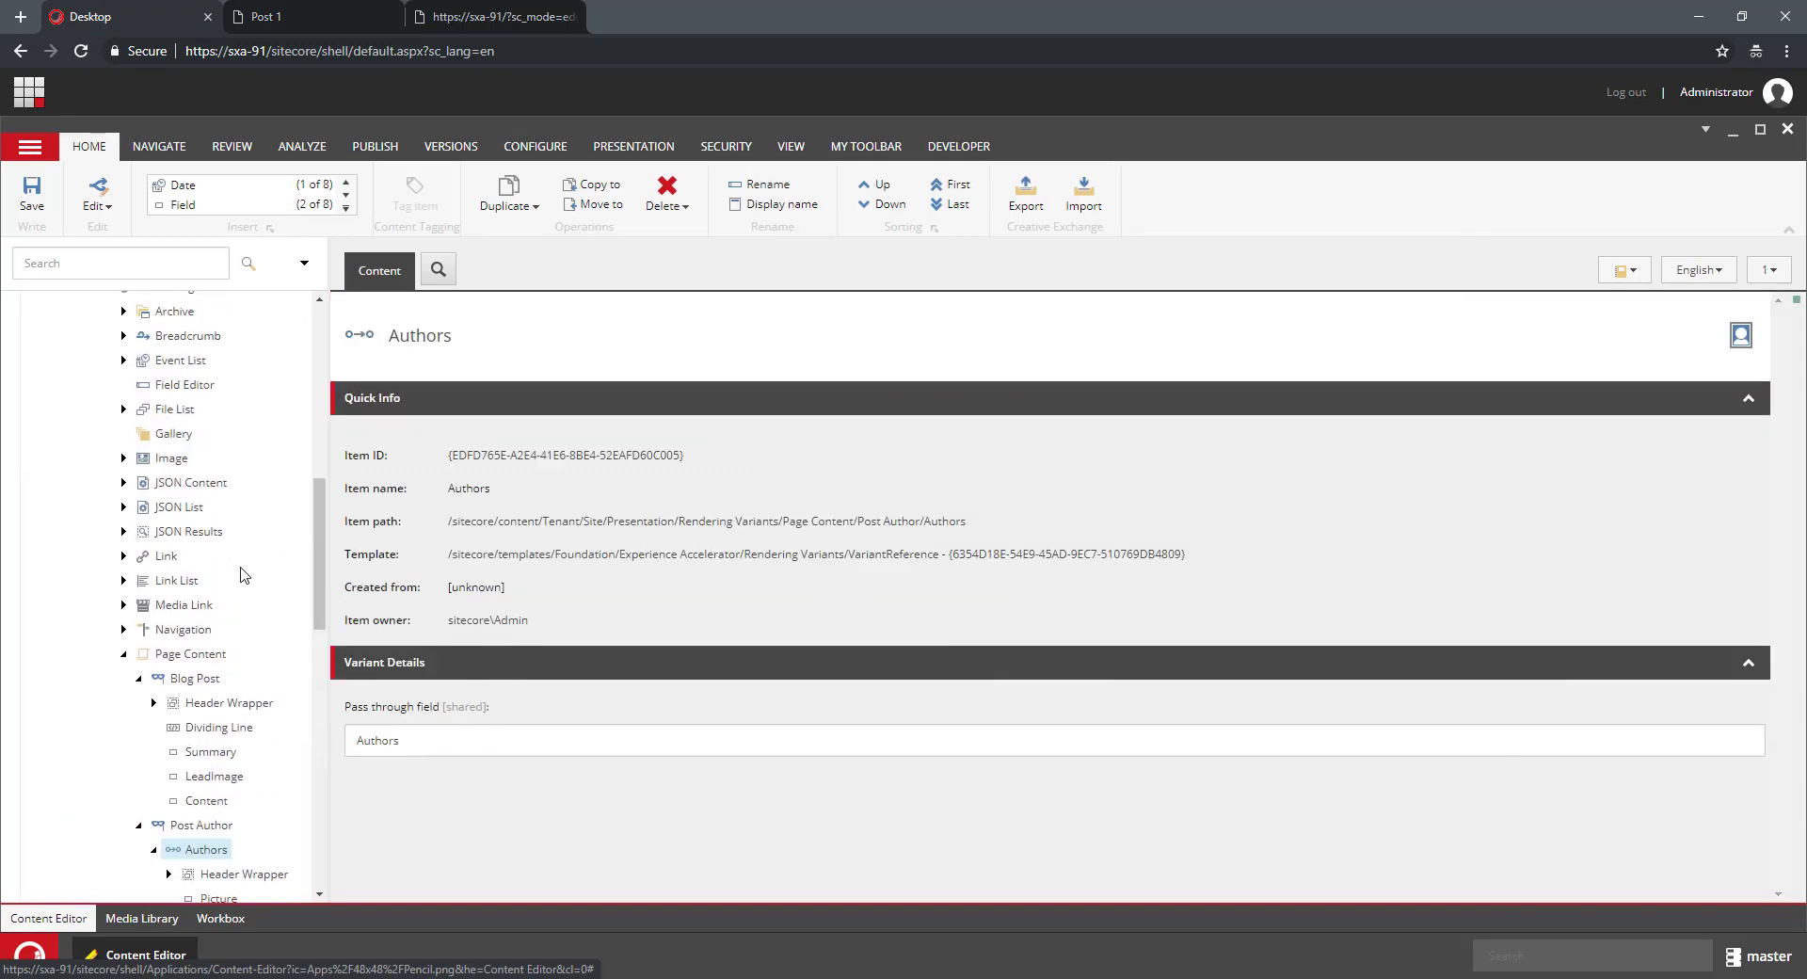
pyautogui.scroll(5, 254, 538)
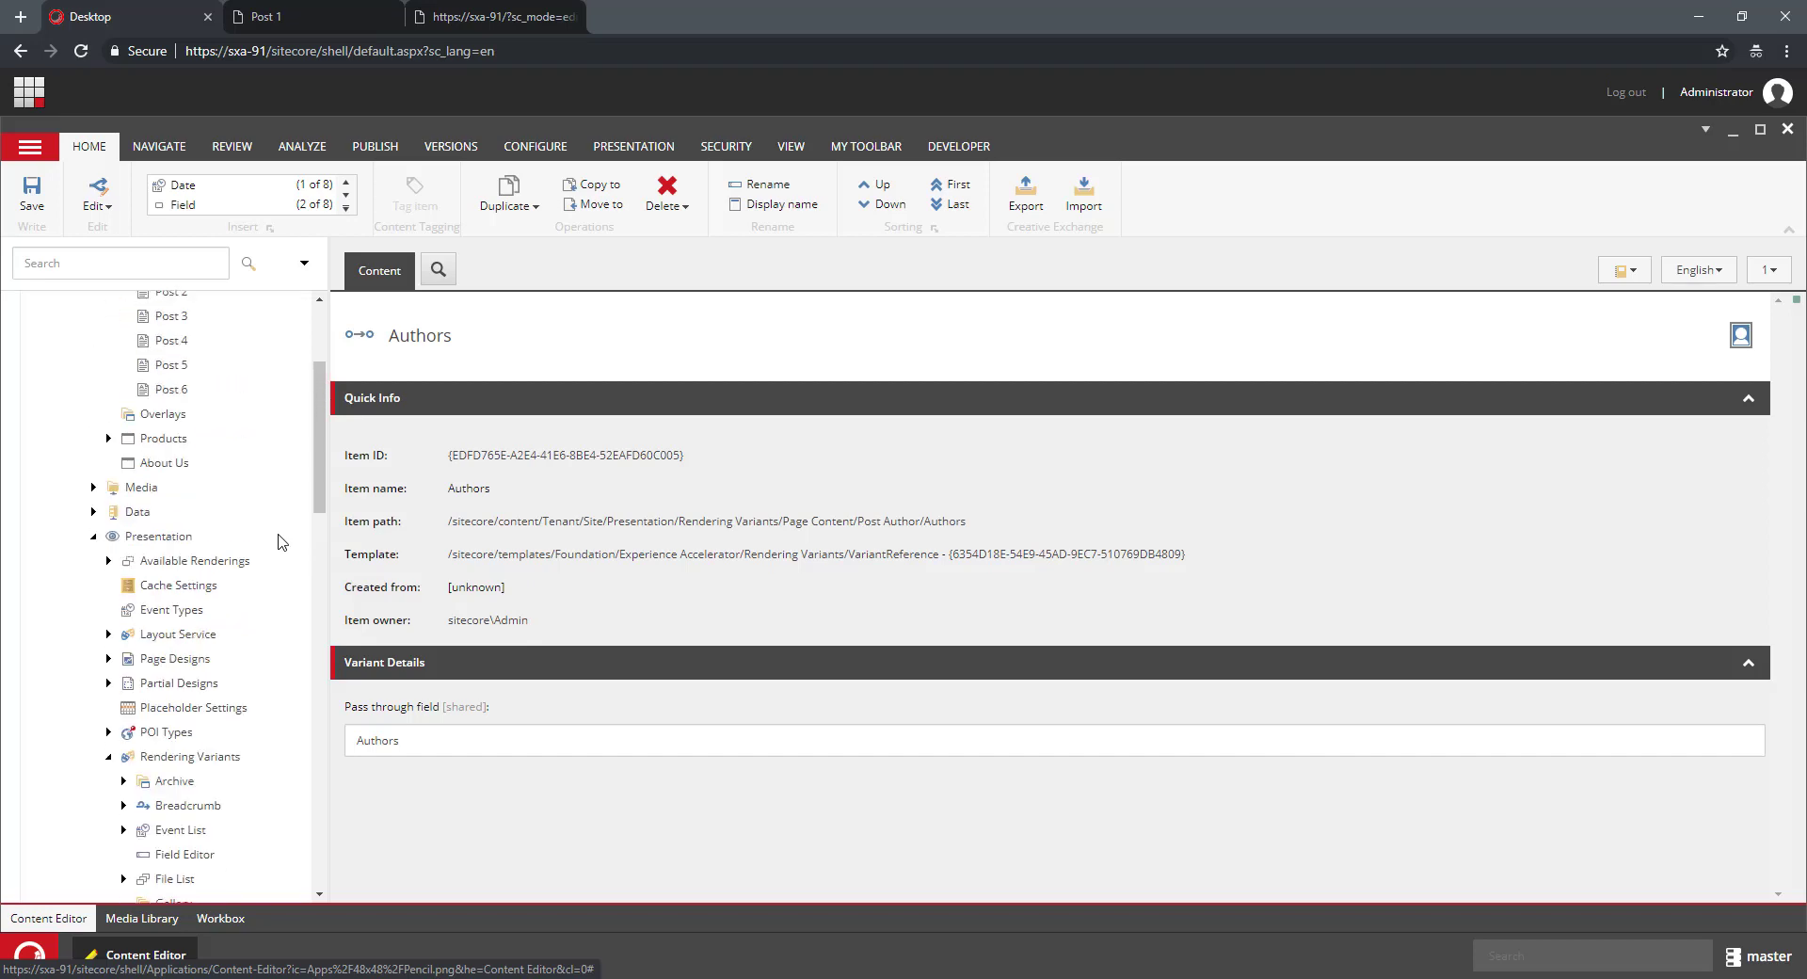
pyautogui.click(294, 24)
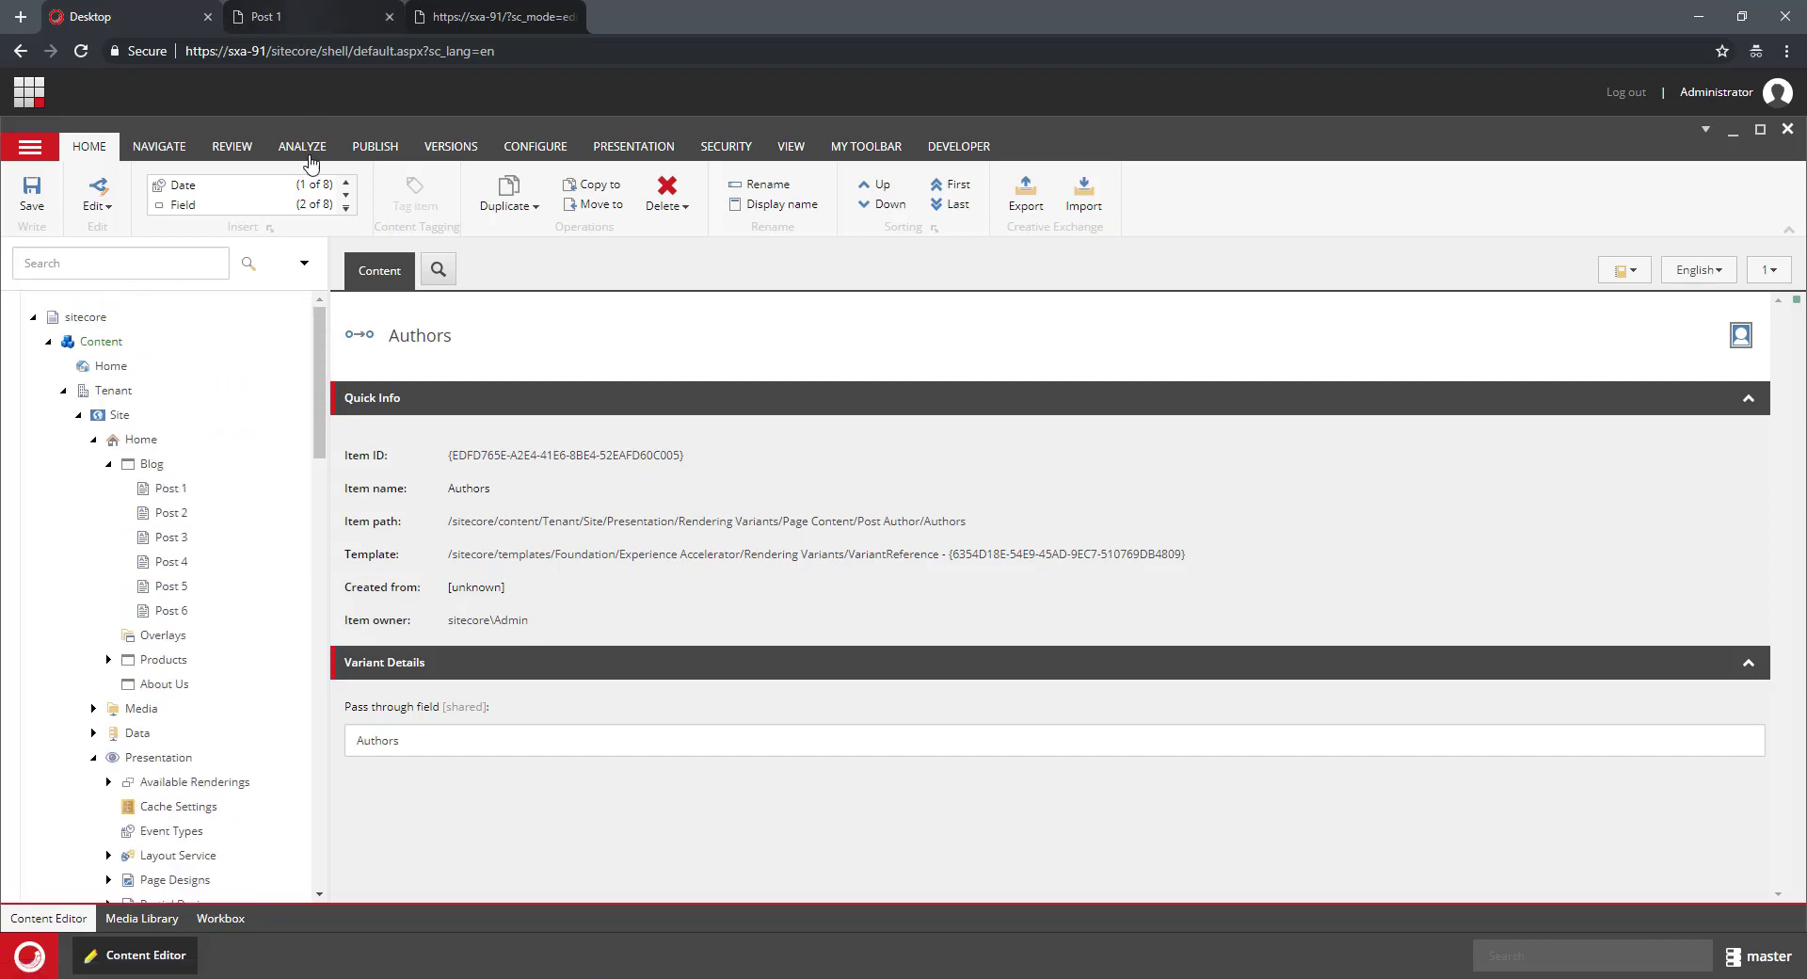
pyautogui.click(109, 16)
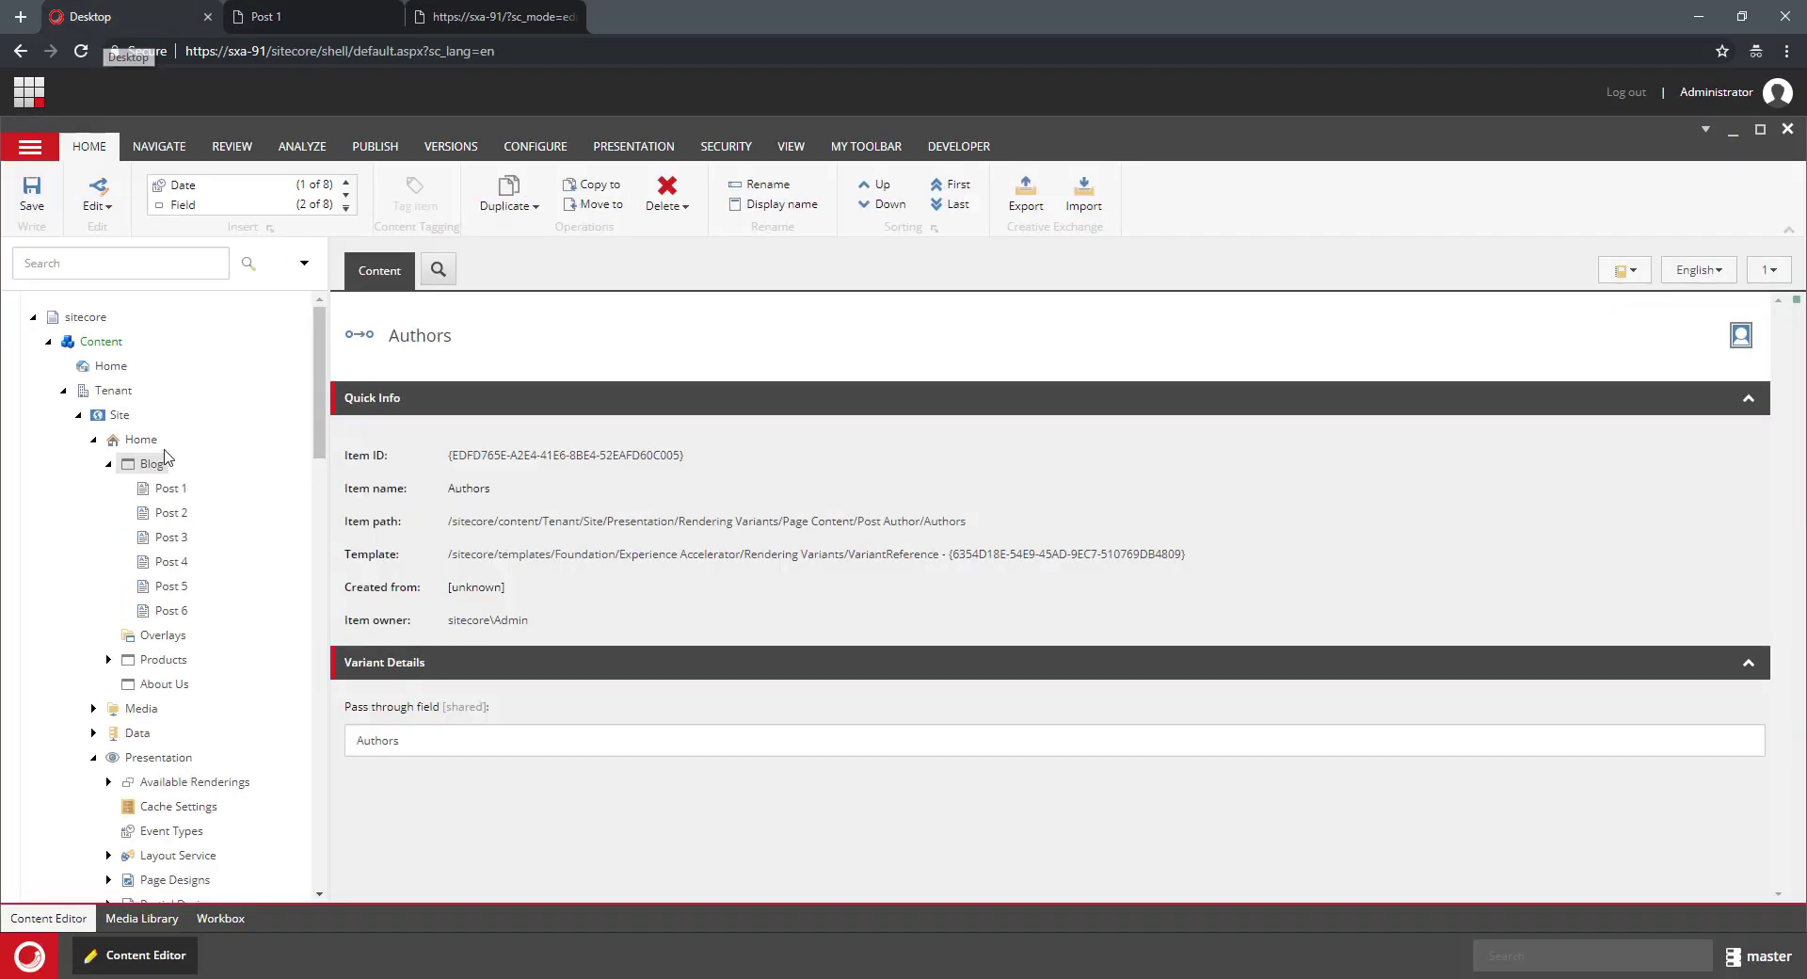
pyautogui.click(171, 513)
pyautogui.scroll(-3, 685, 631)
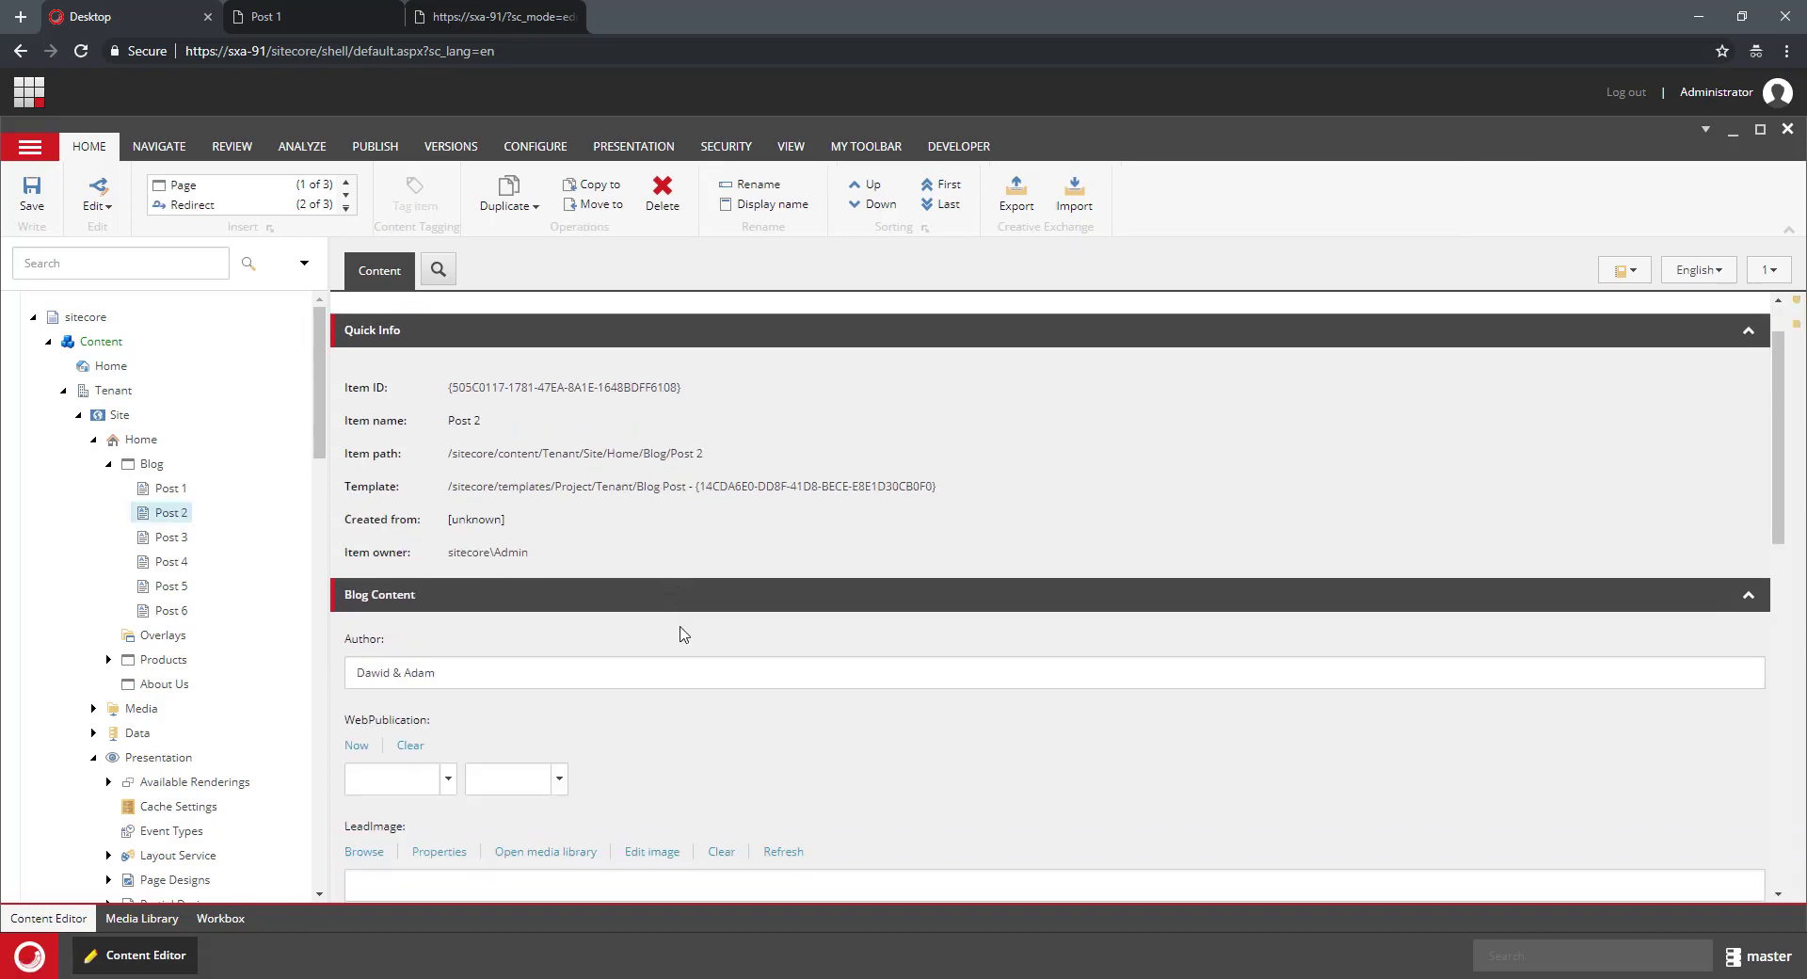
pyautogui.tripleClick(428, 460)
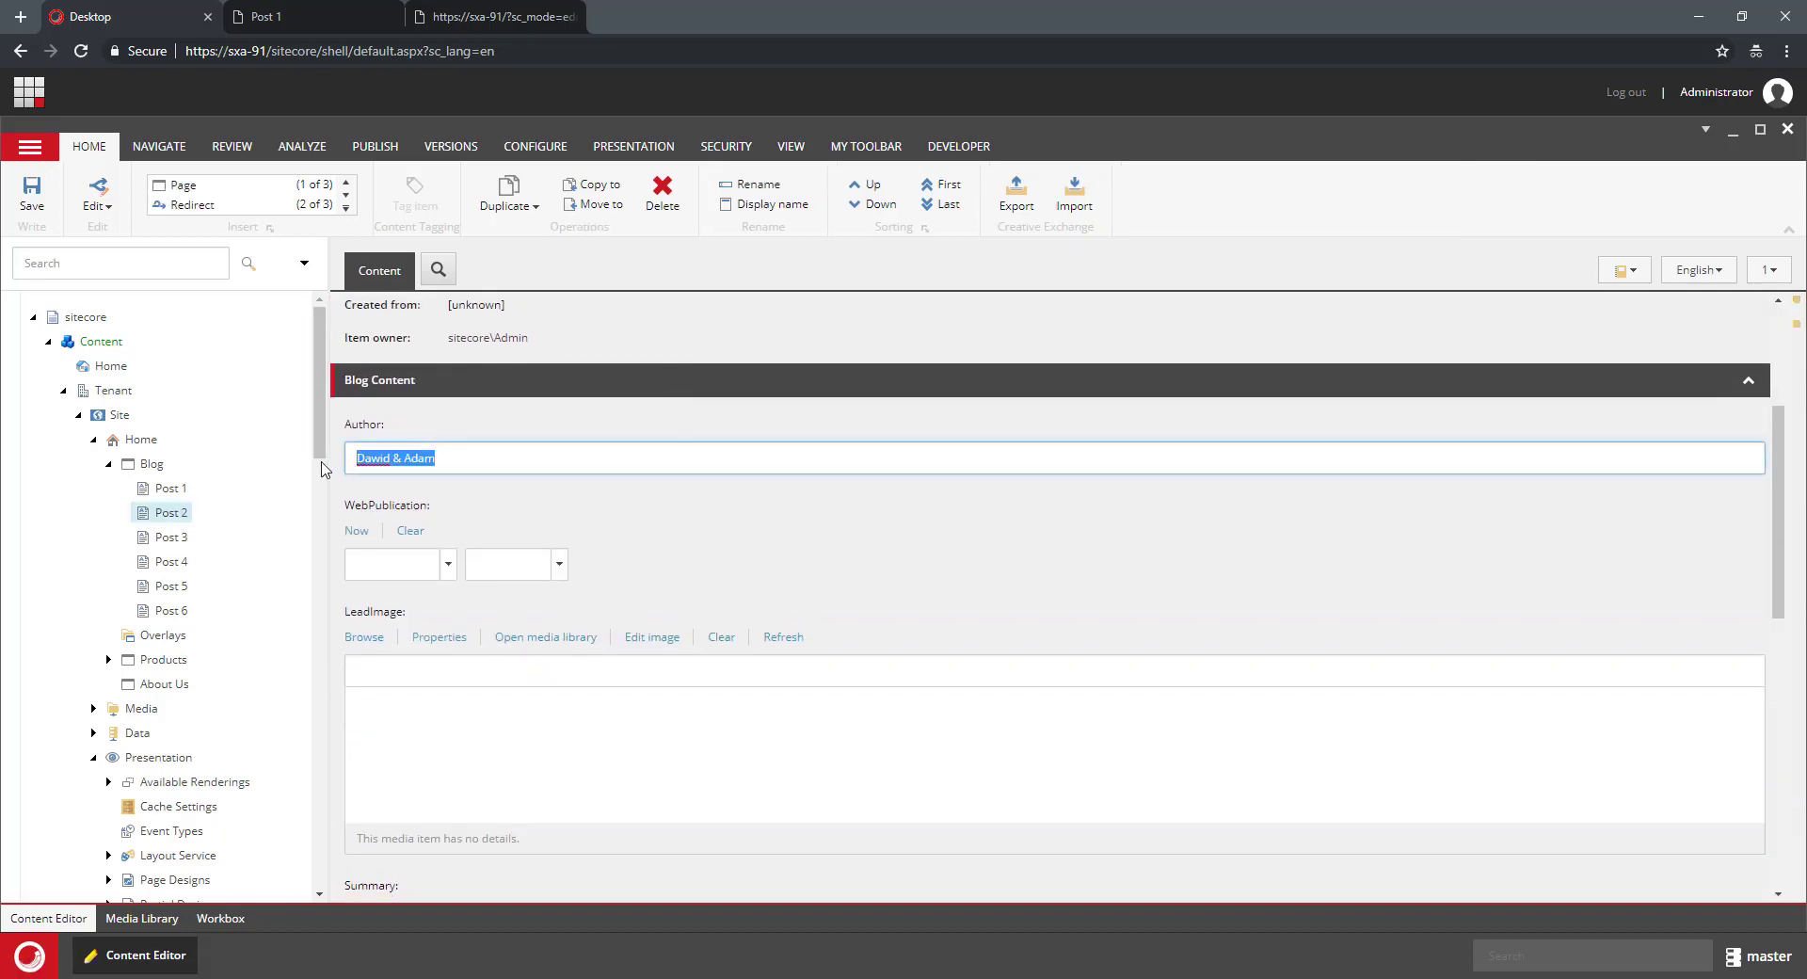
pyautogui.scroll(-6, 963, 616)
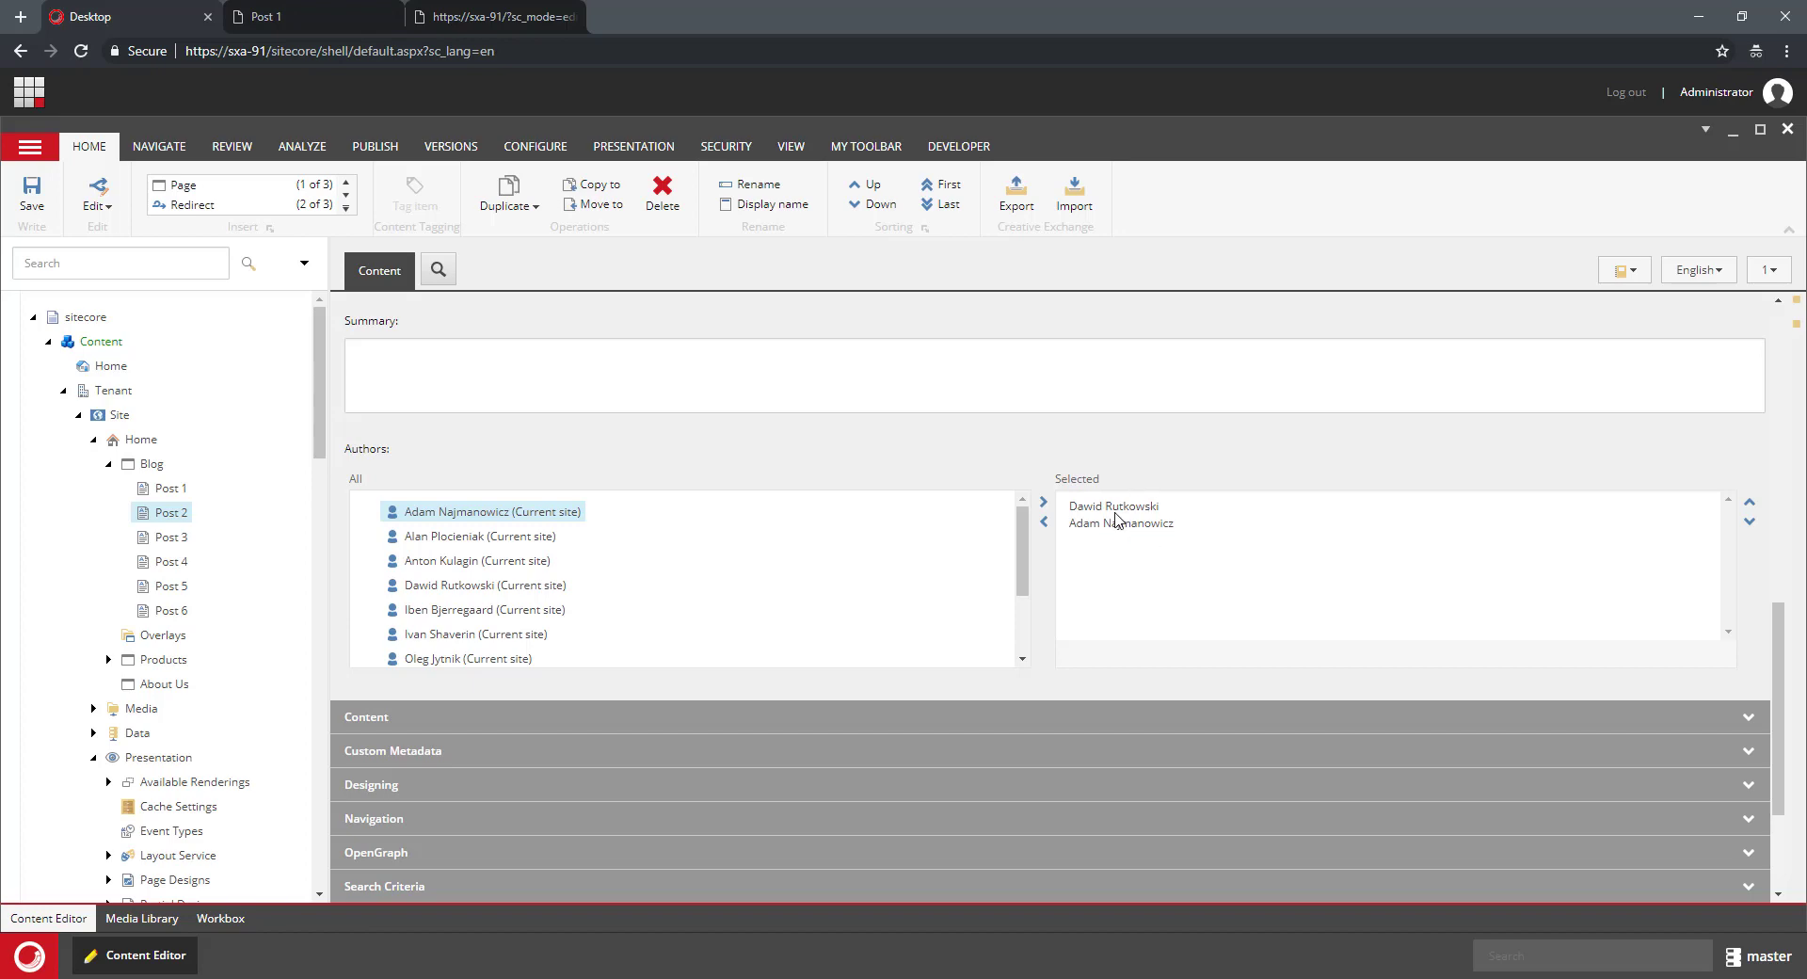
# - Switch to the Experience Editor, go to the Post 2 page and add a Page Content component to the empty placeholder beside the post
pyautogui.click(332, 11)
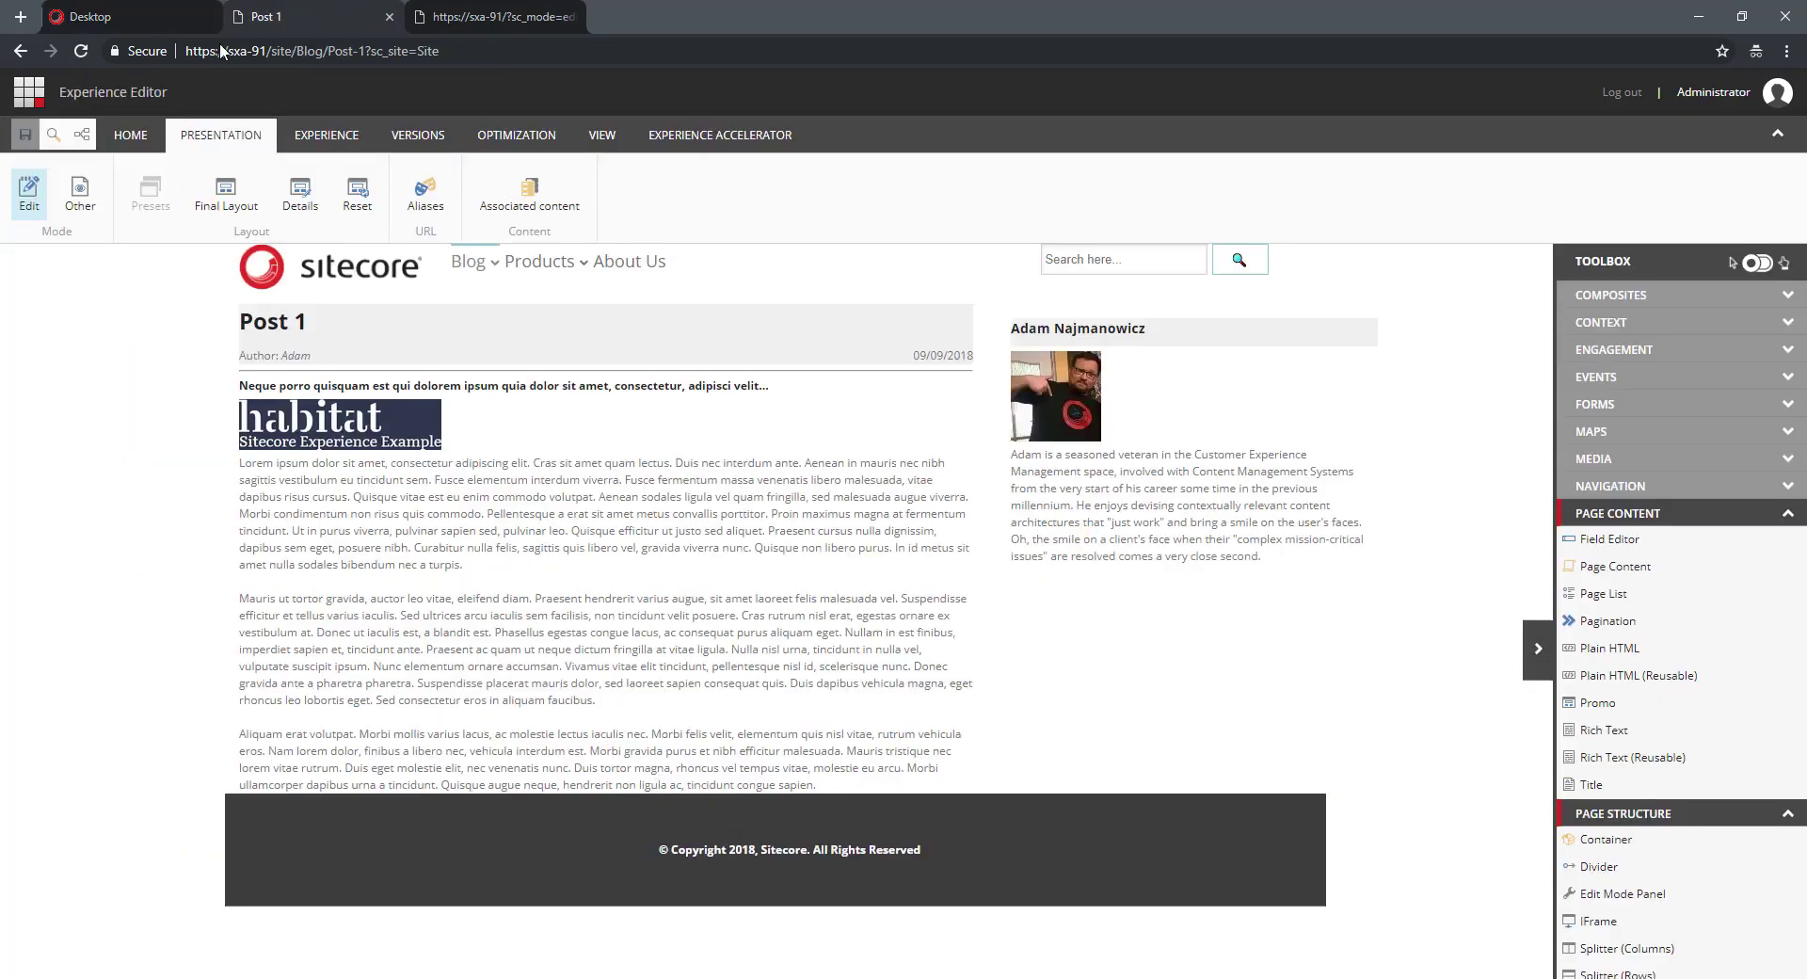
pyautogui.moveTo(472, 262)
pyautogui.click(738, 302)
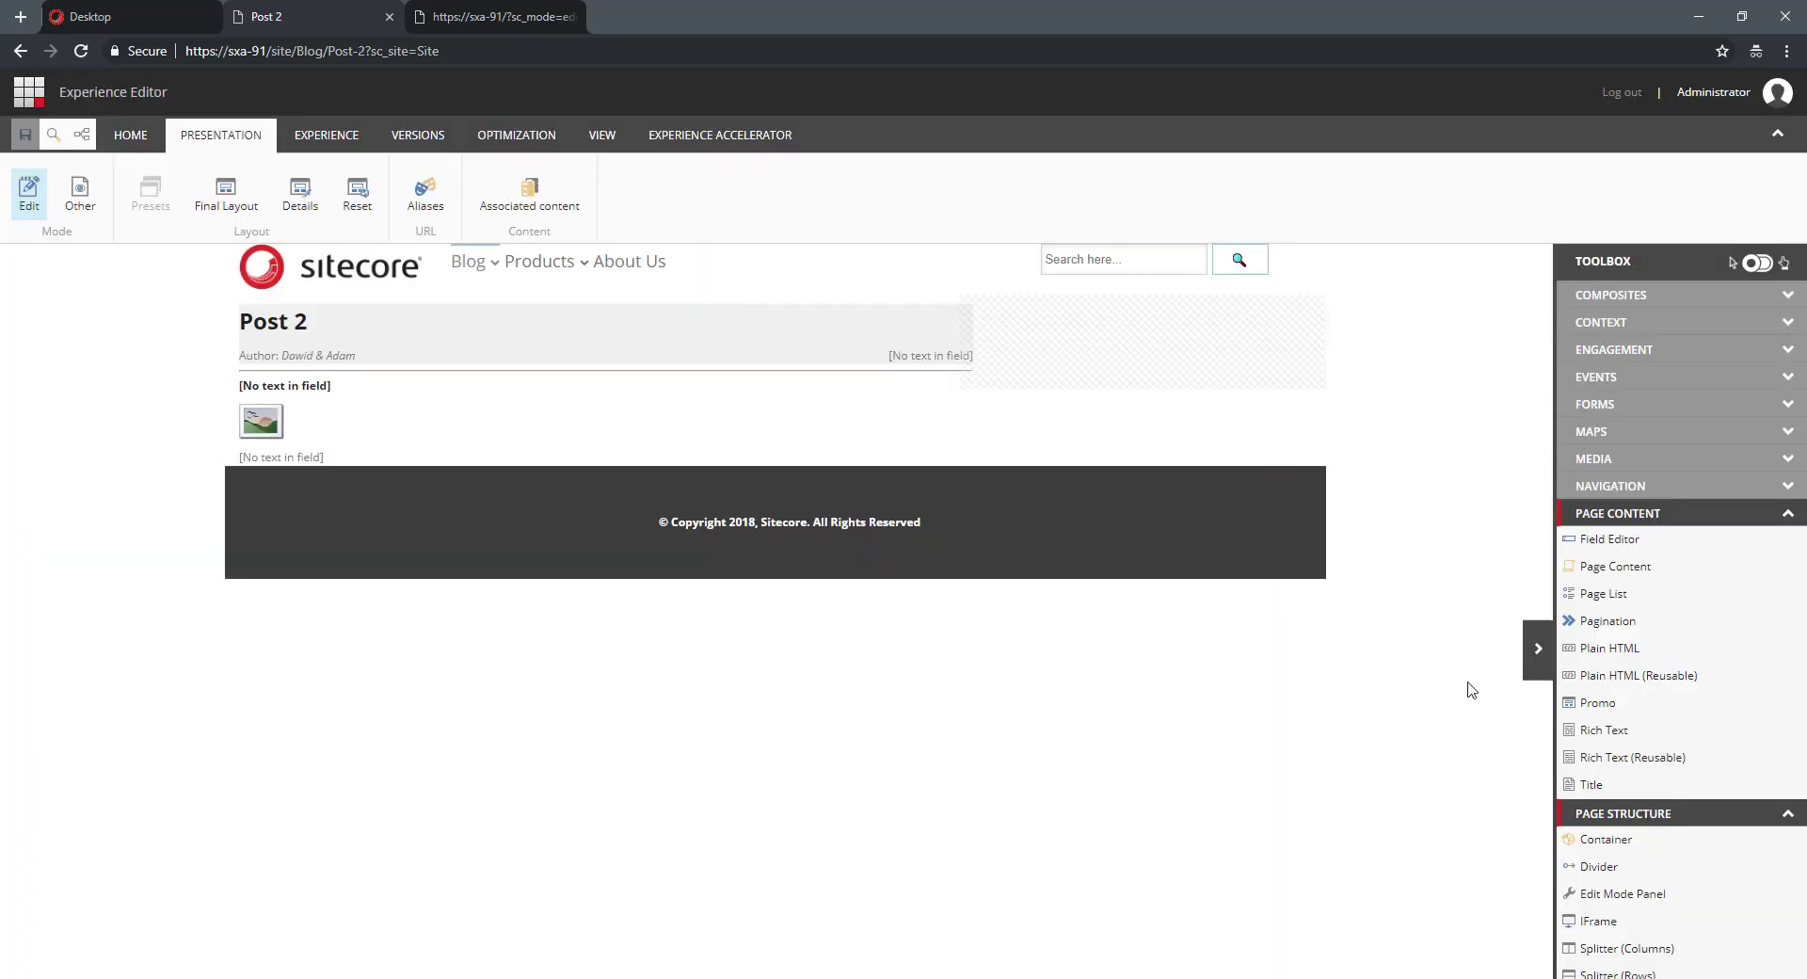
pyautogui.moveTo(1654, 572); pyautogui.dragTo(1157, 371)
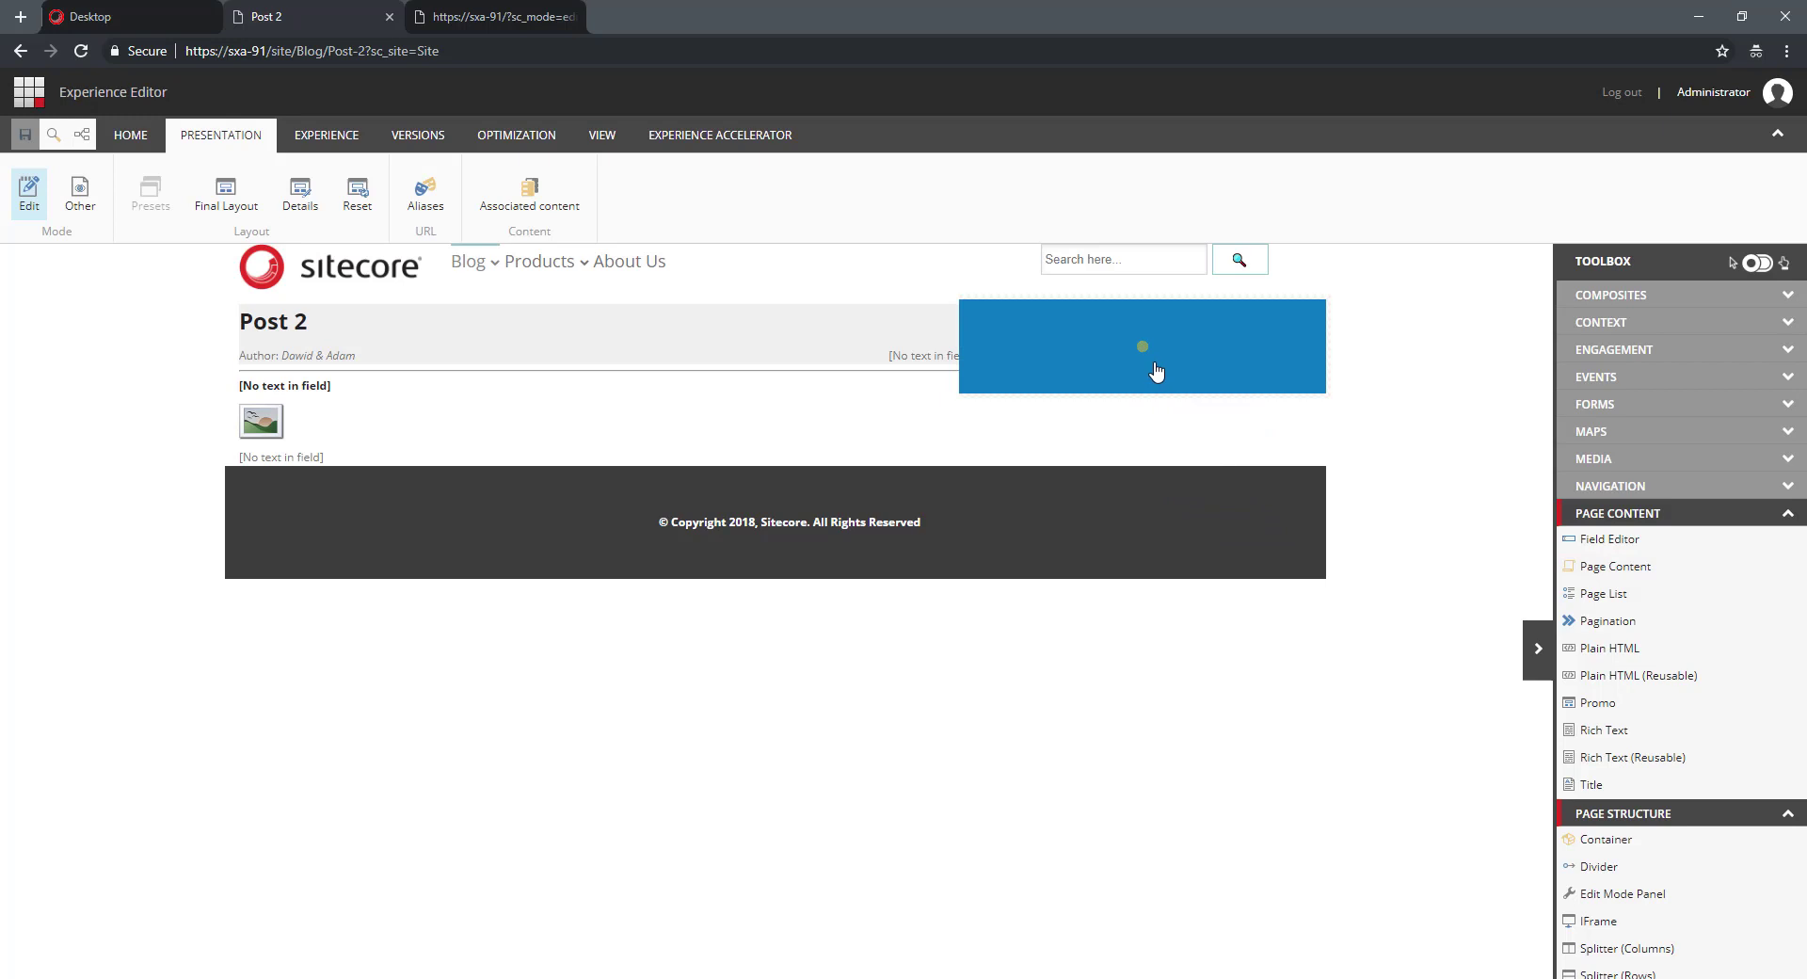
# - Set the new Page Content component's variant on Post 2 to Post Author
pyautogui.click(1129, 393)
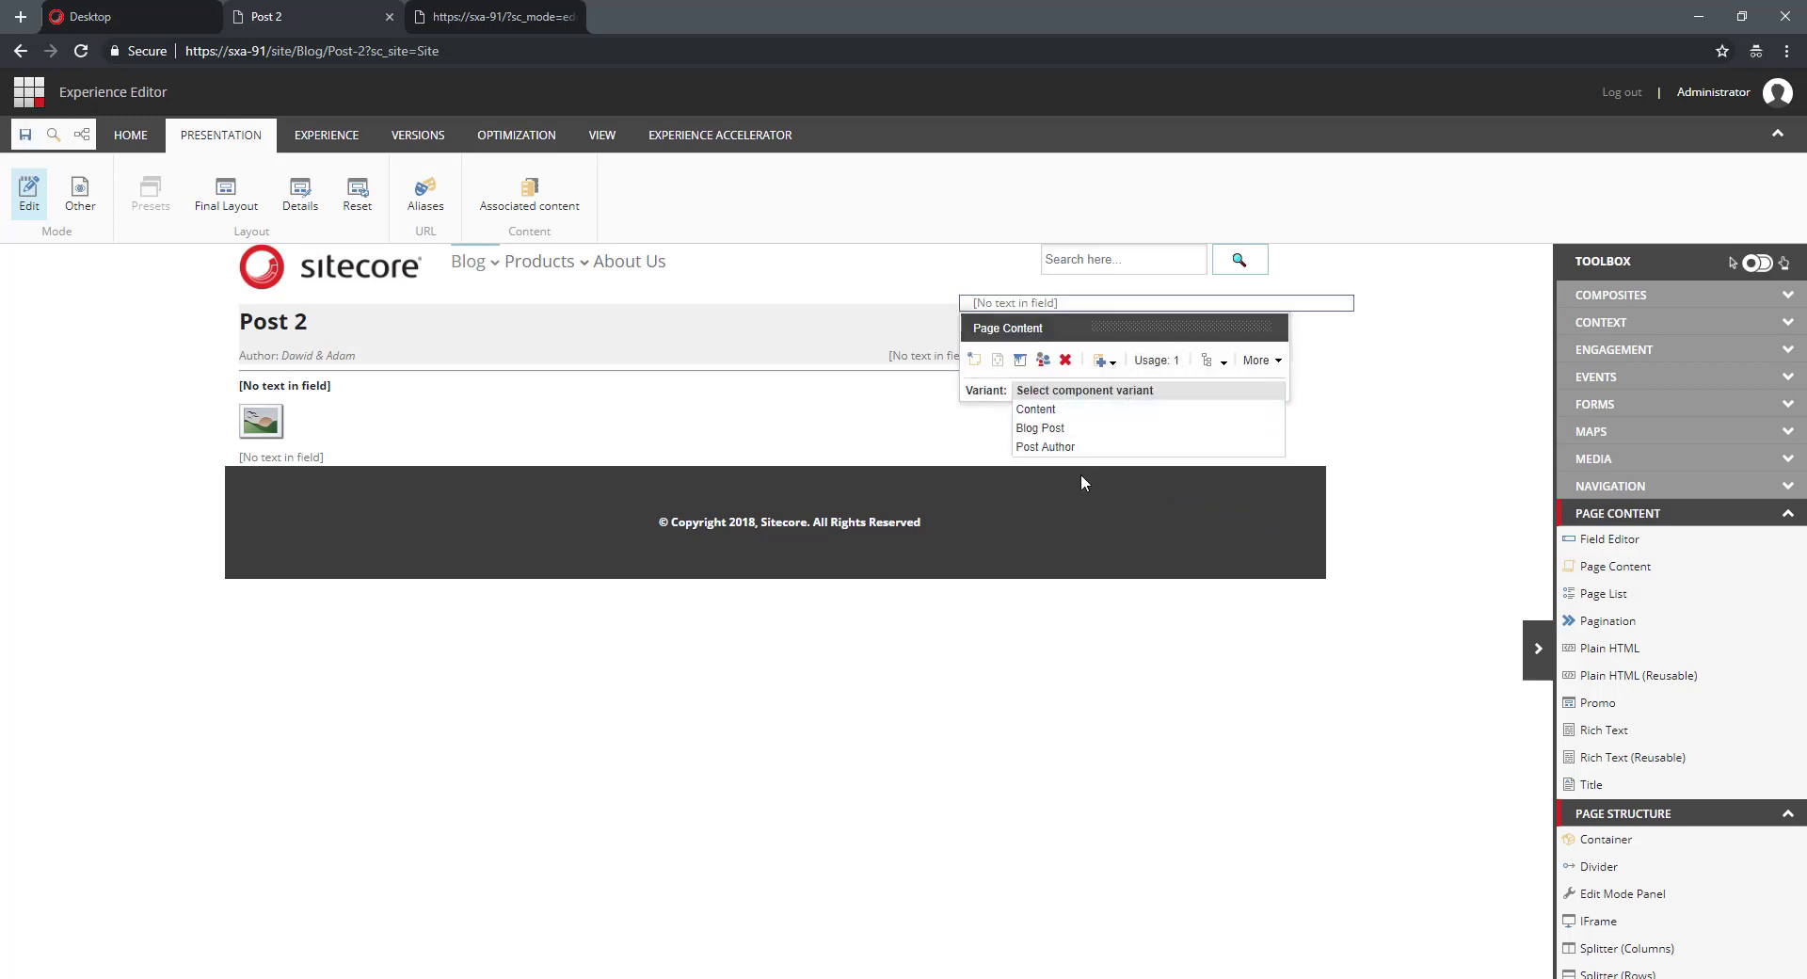
pyautogui.click(1076, 431)
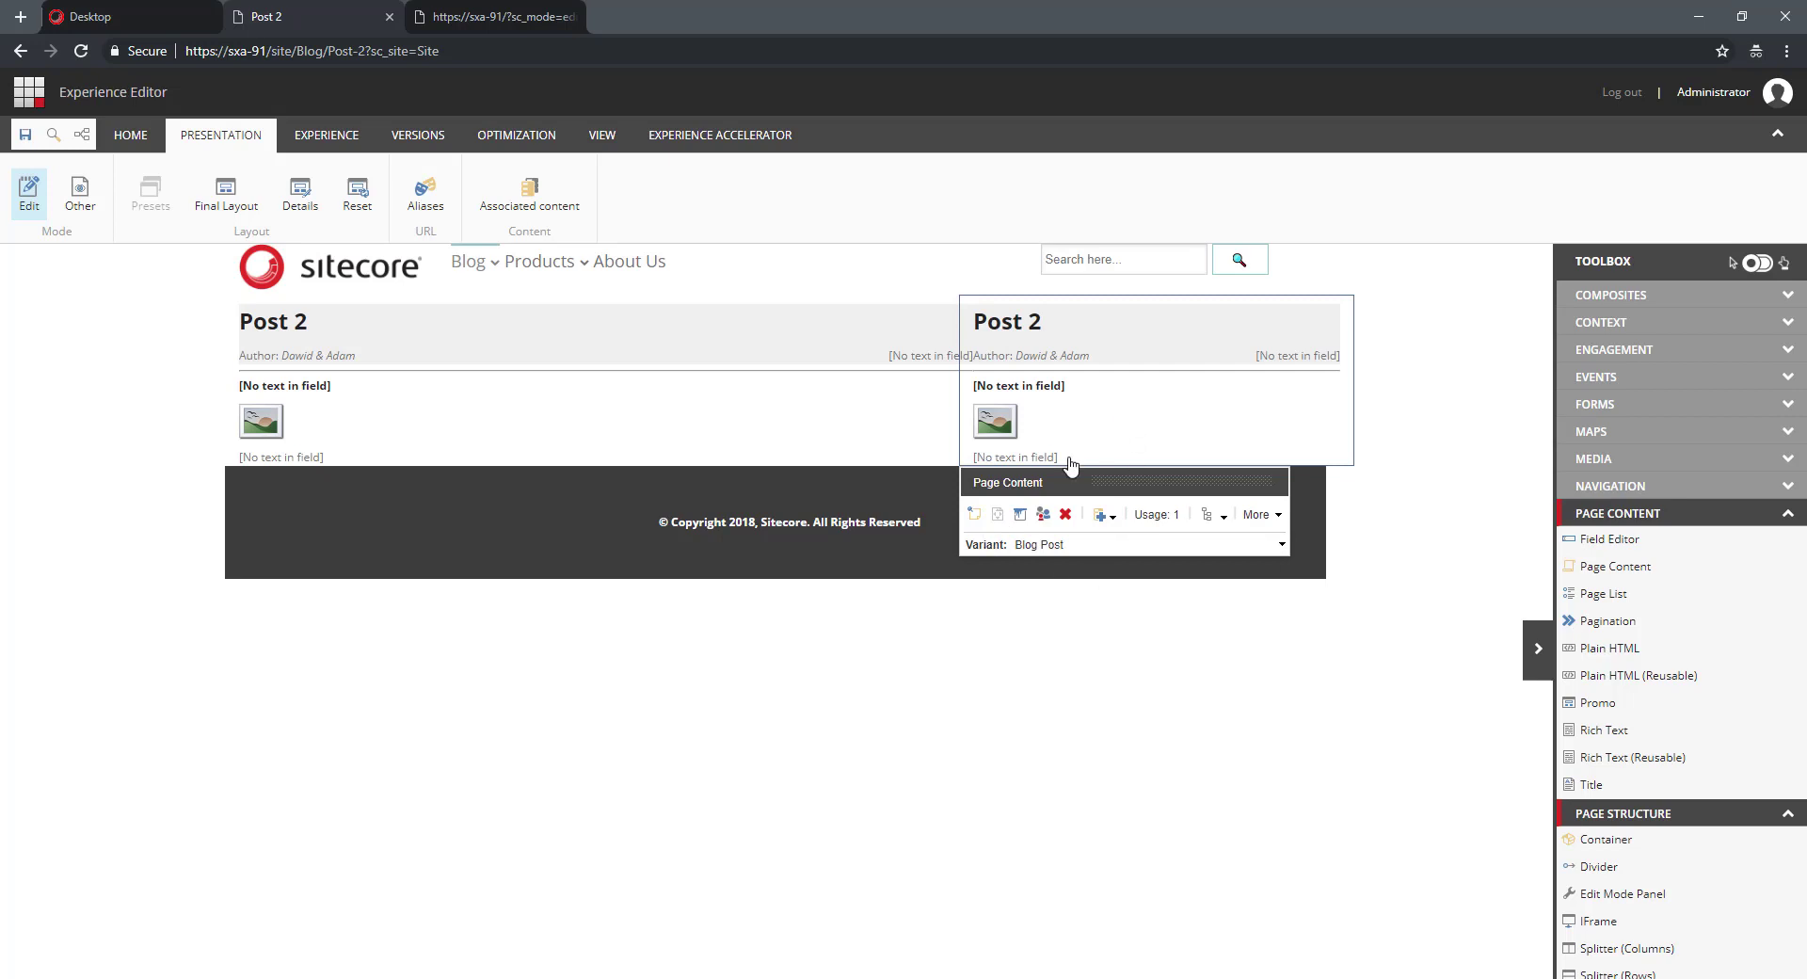
pyautogui.click(1209, 546)
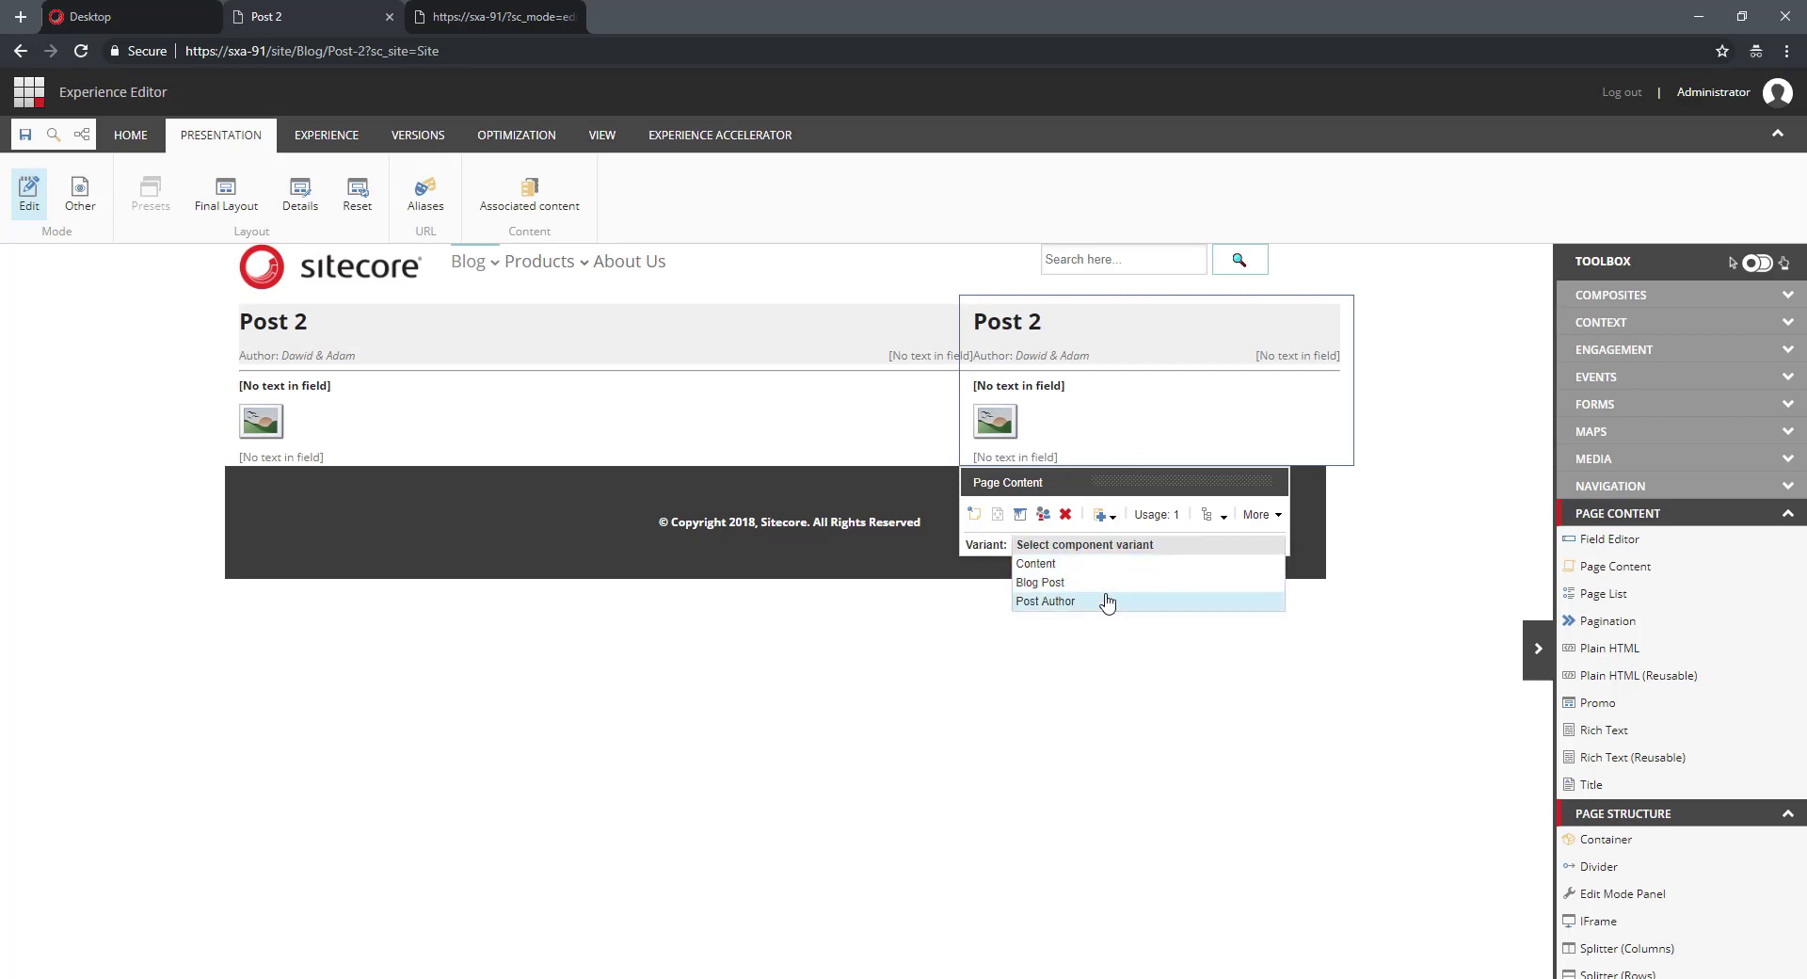
pyautogui.click(1110, 601)
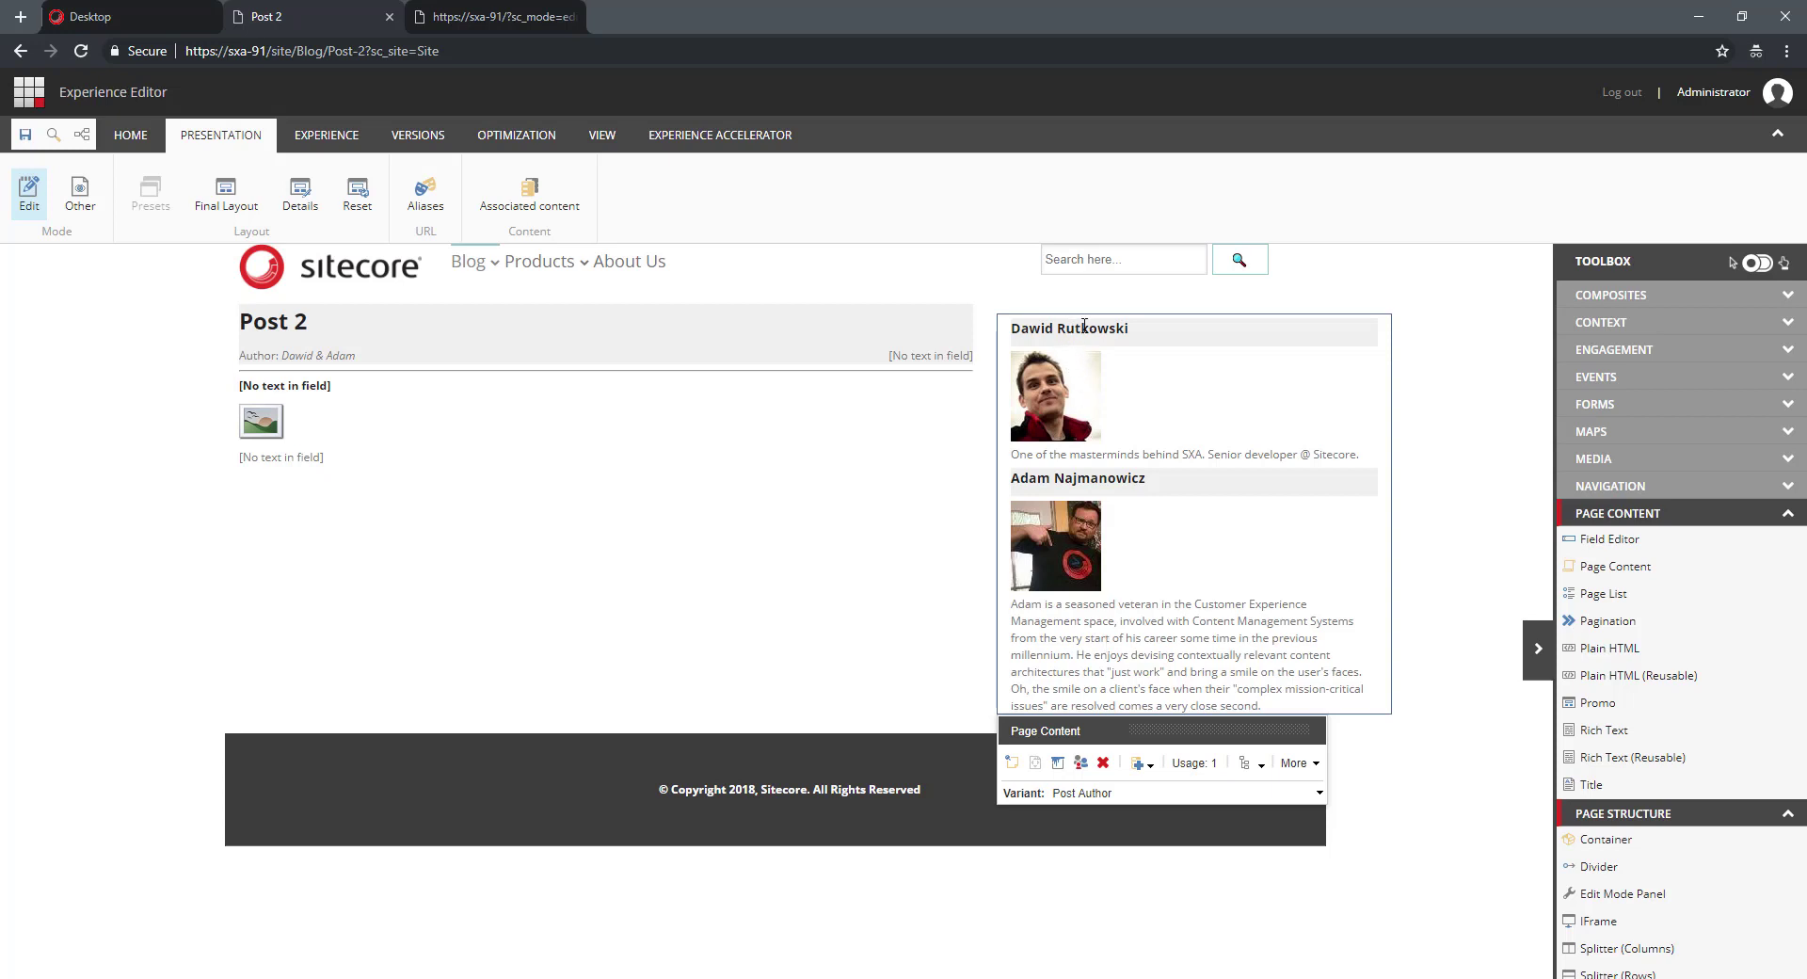
# - Back in the Content Editor, open the first author item under Data/Authors and review its Bio, Picture and RelatedMedia fields
pyautogui.click(143, 18)
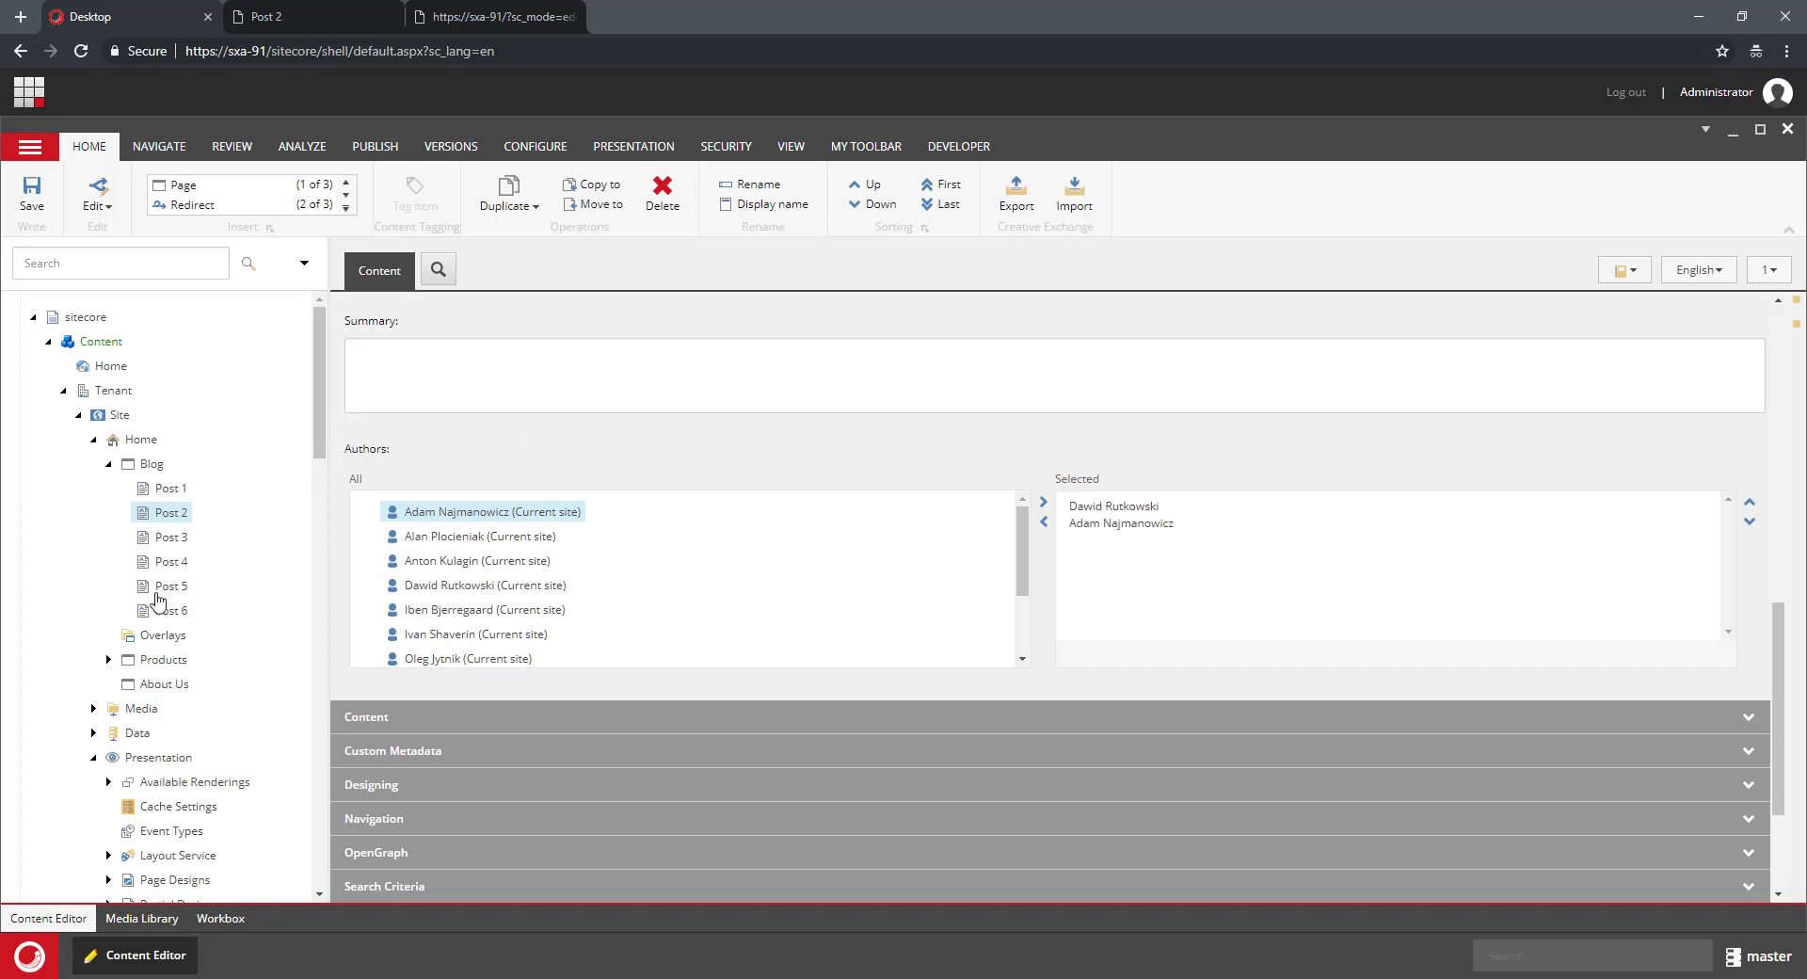
pyautogui.scroll(-2, 235, 565)
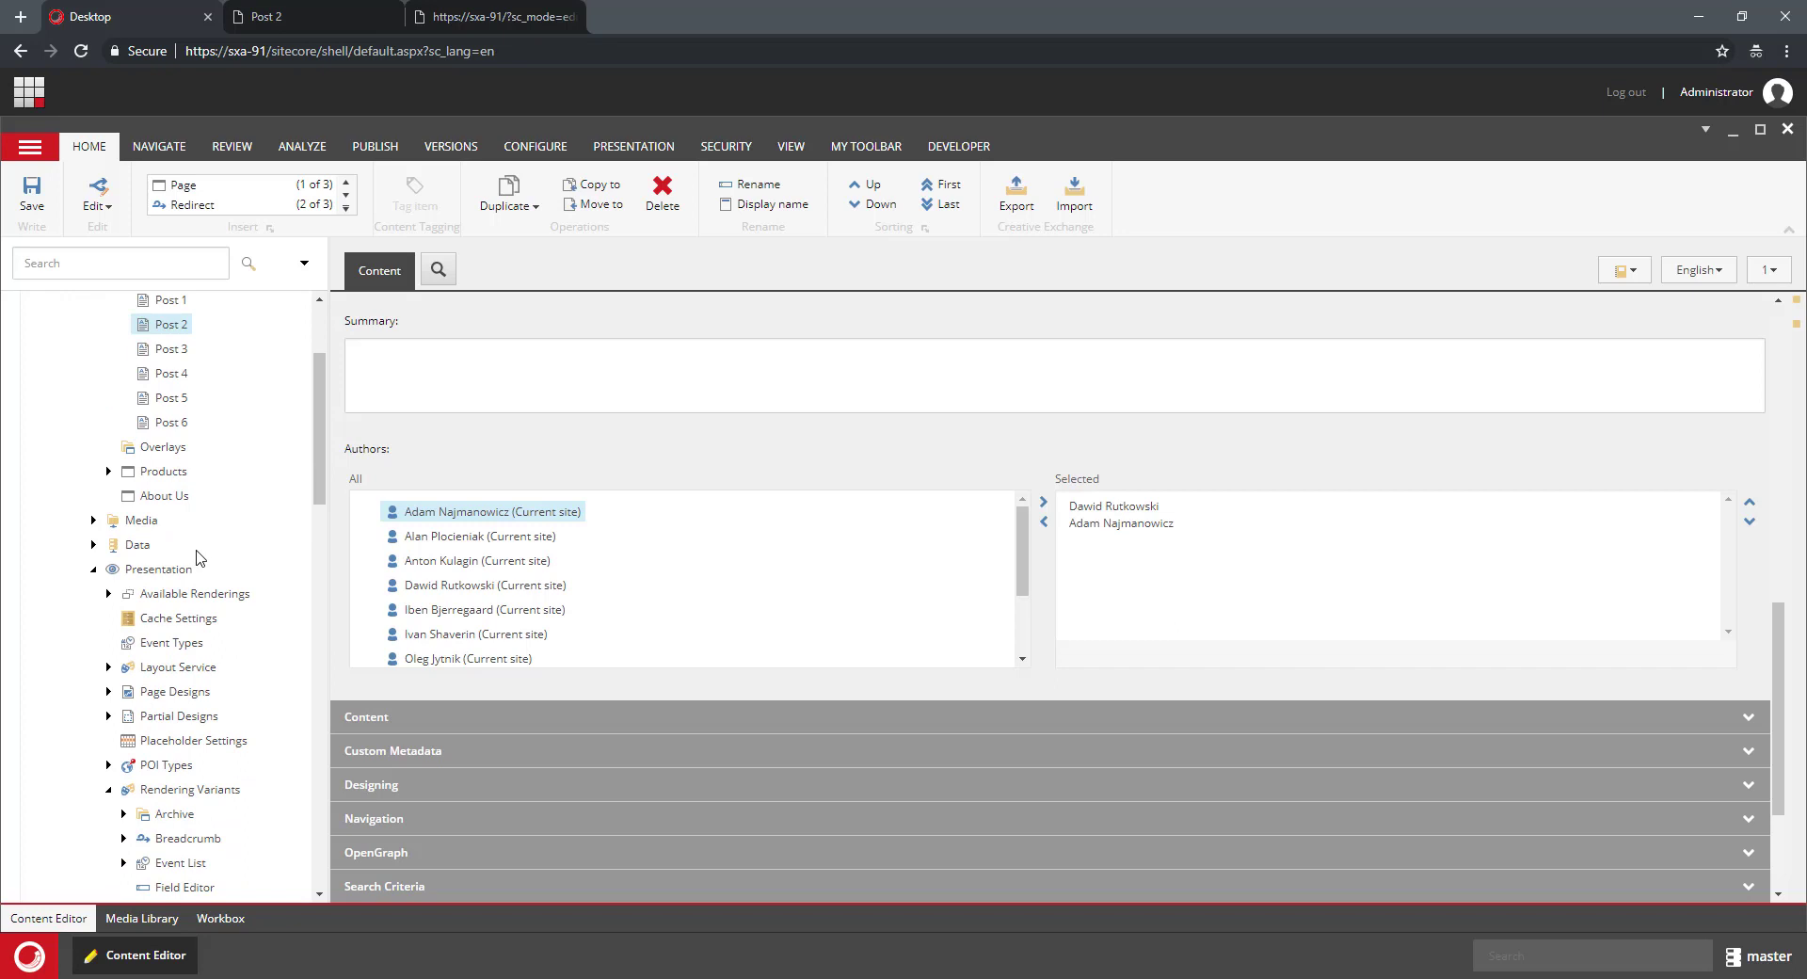
pyautogui.click(93, 544)
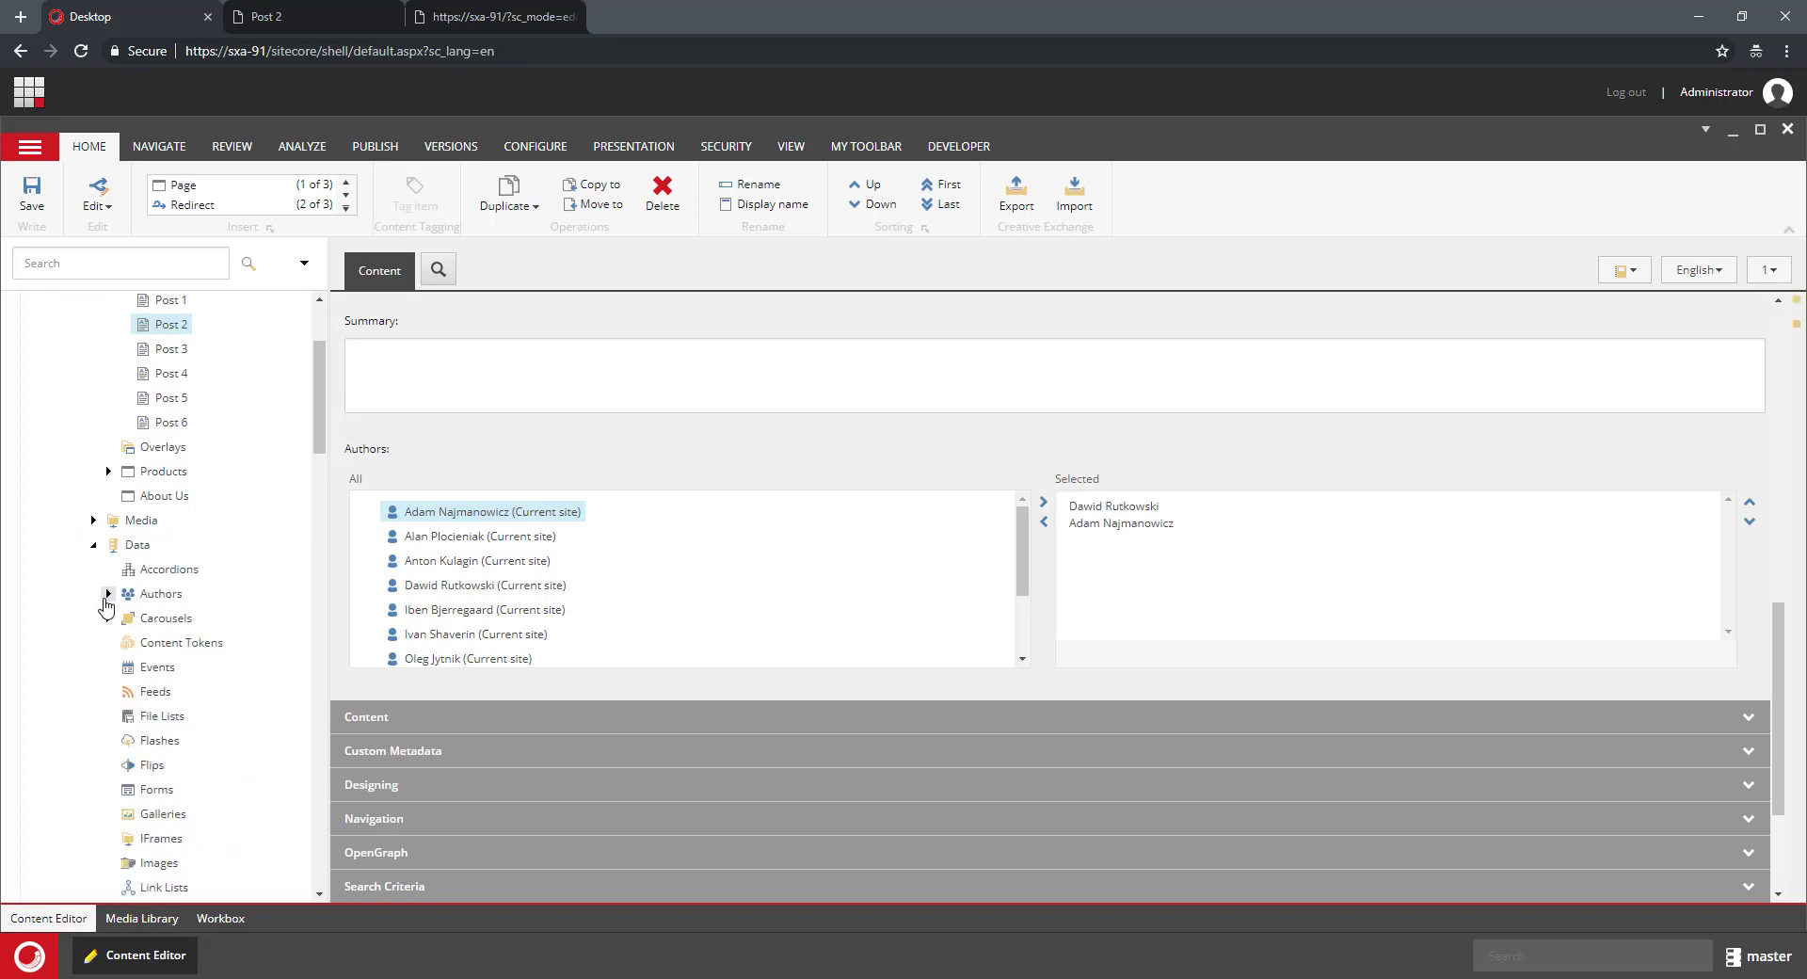
pyautogui.click(108, 594)
pyautogui.click(202, 622)
pyautogui.scroll(4, 698, 582)
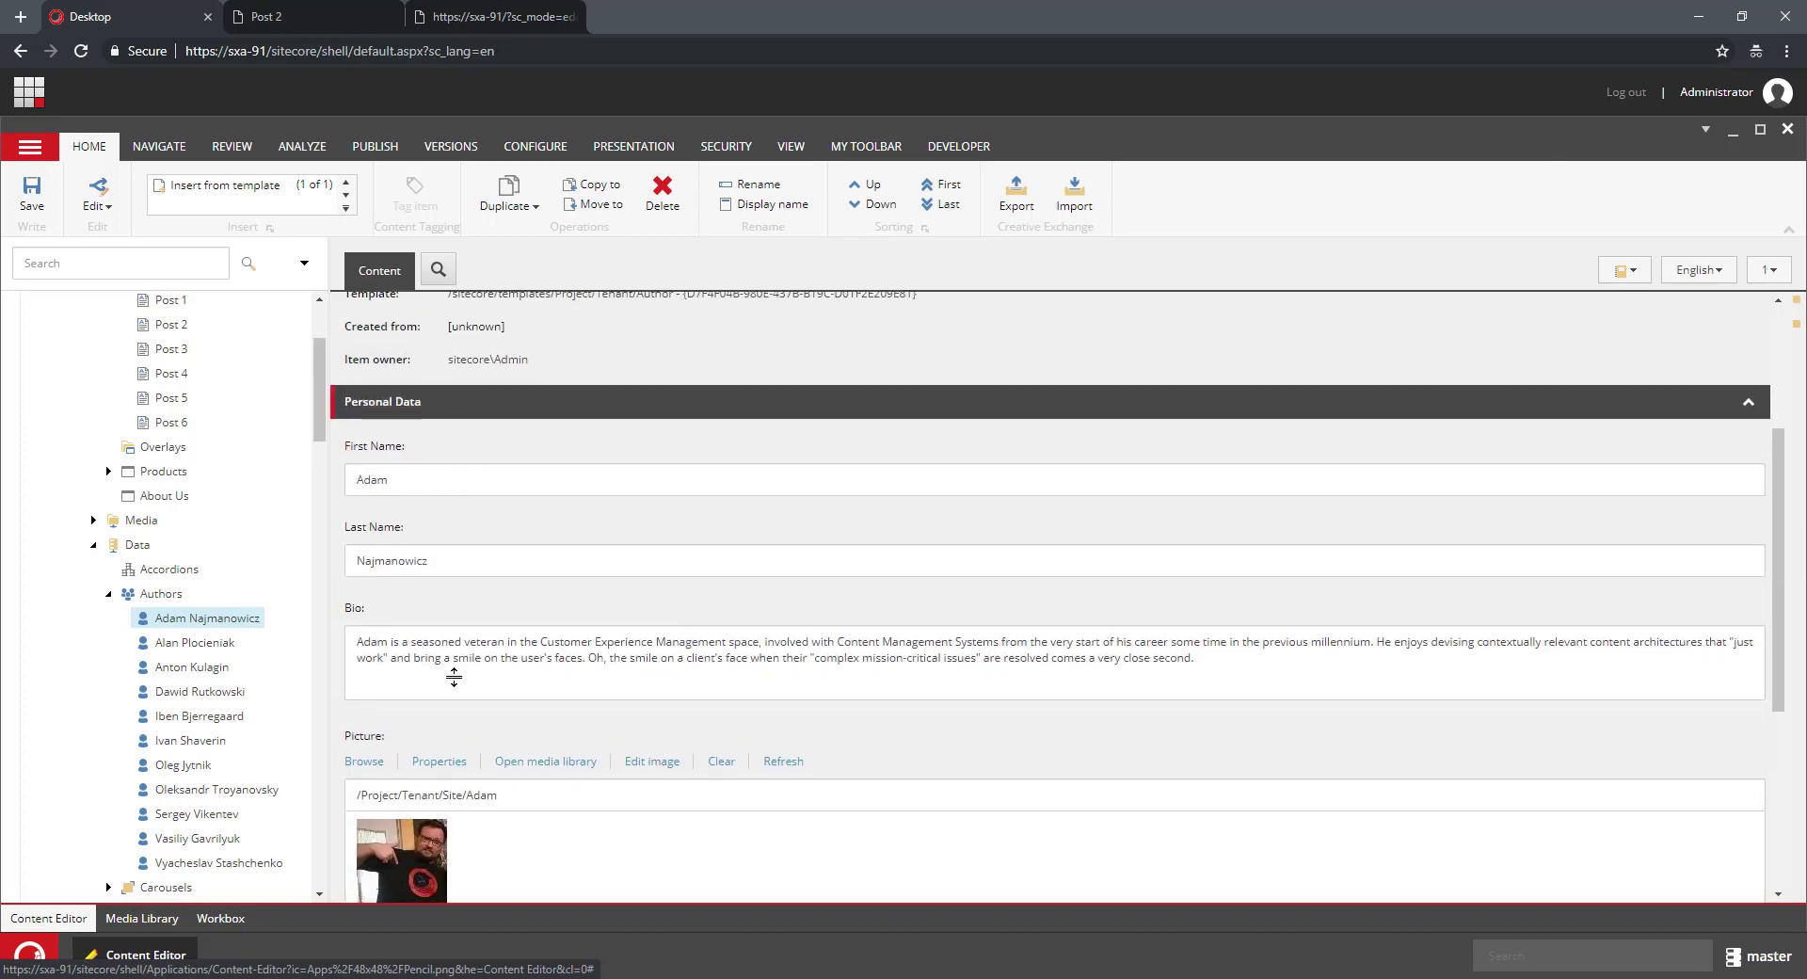
pyautogui.scroll(-3, 471, 649)
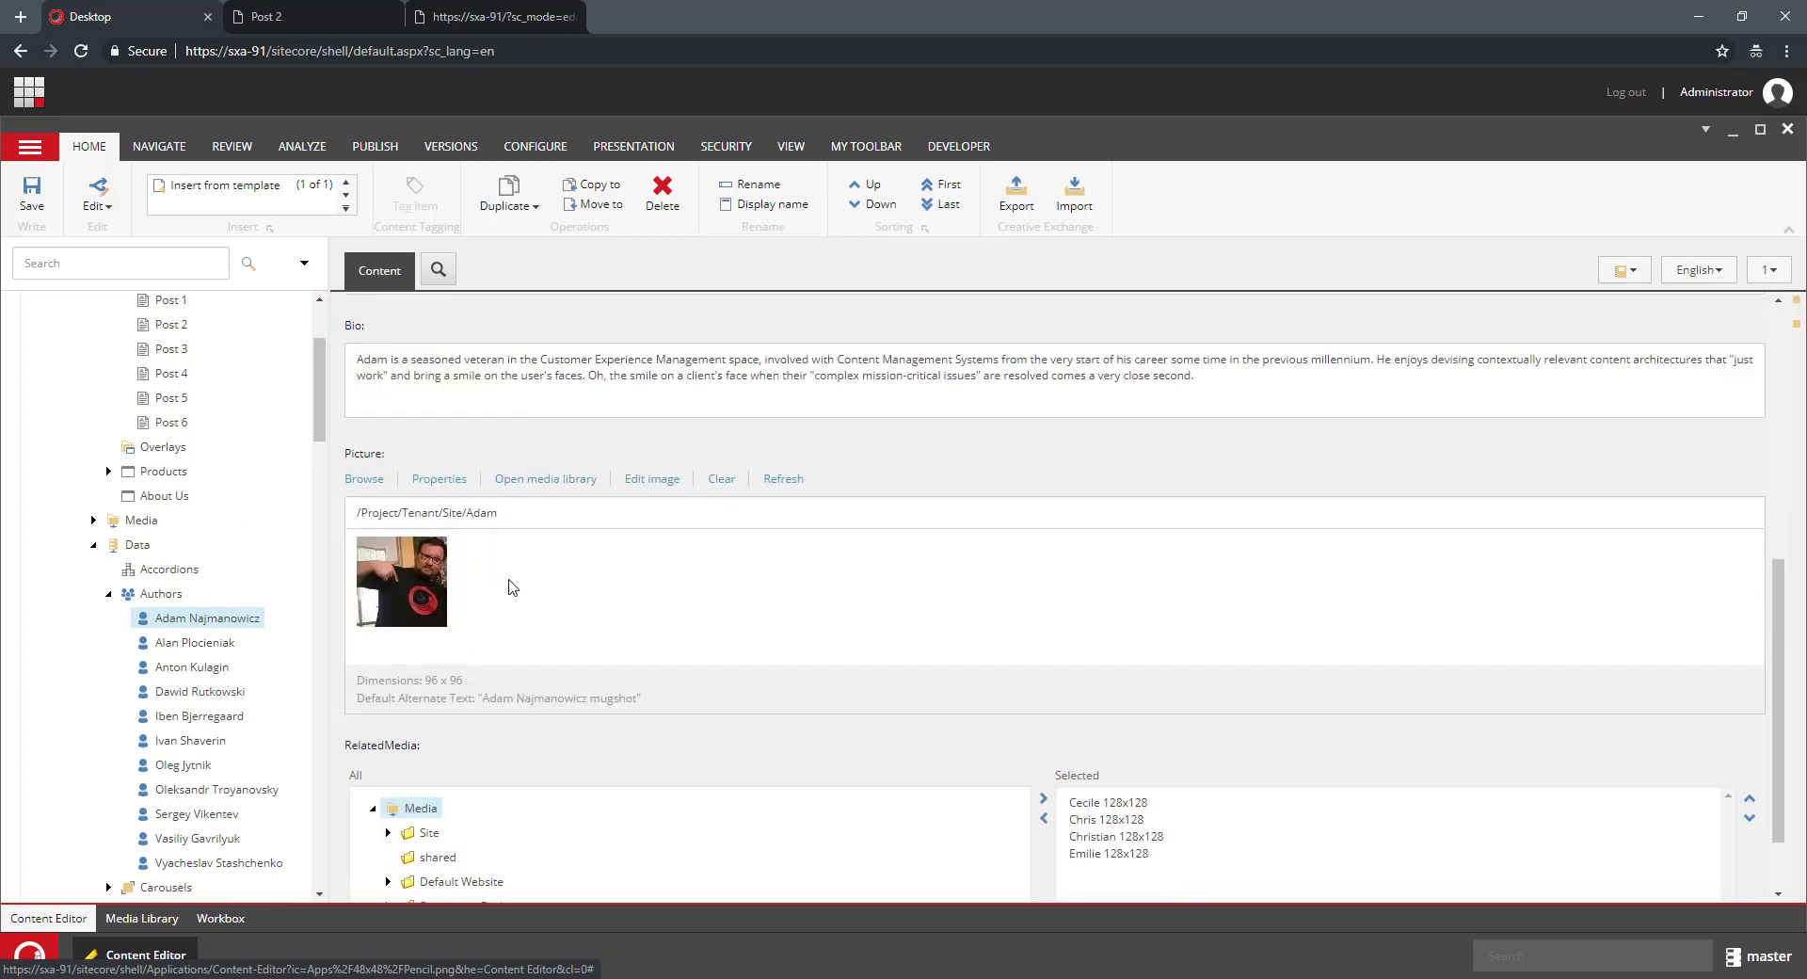
pyautogui.scroll(-1, 555, 569)
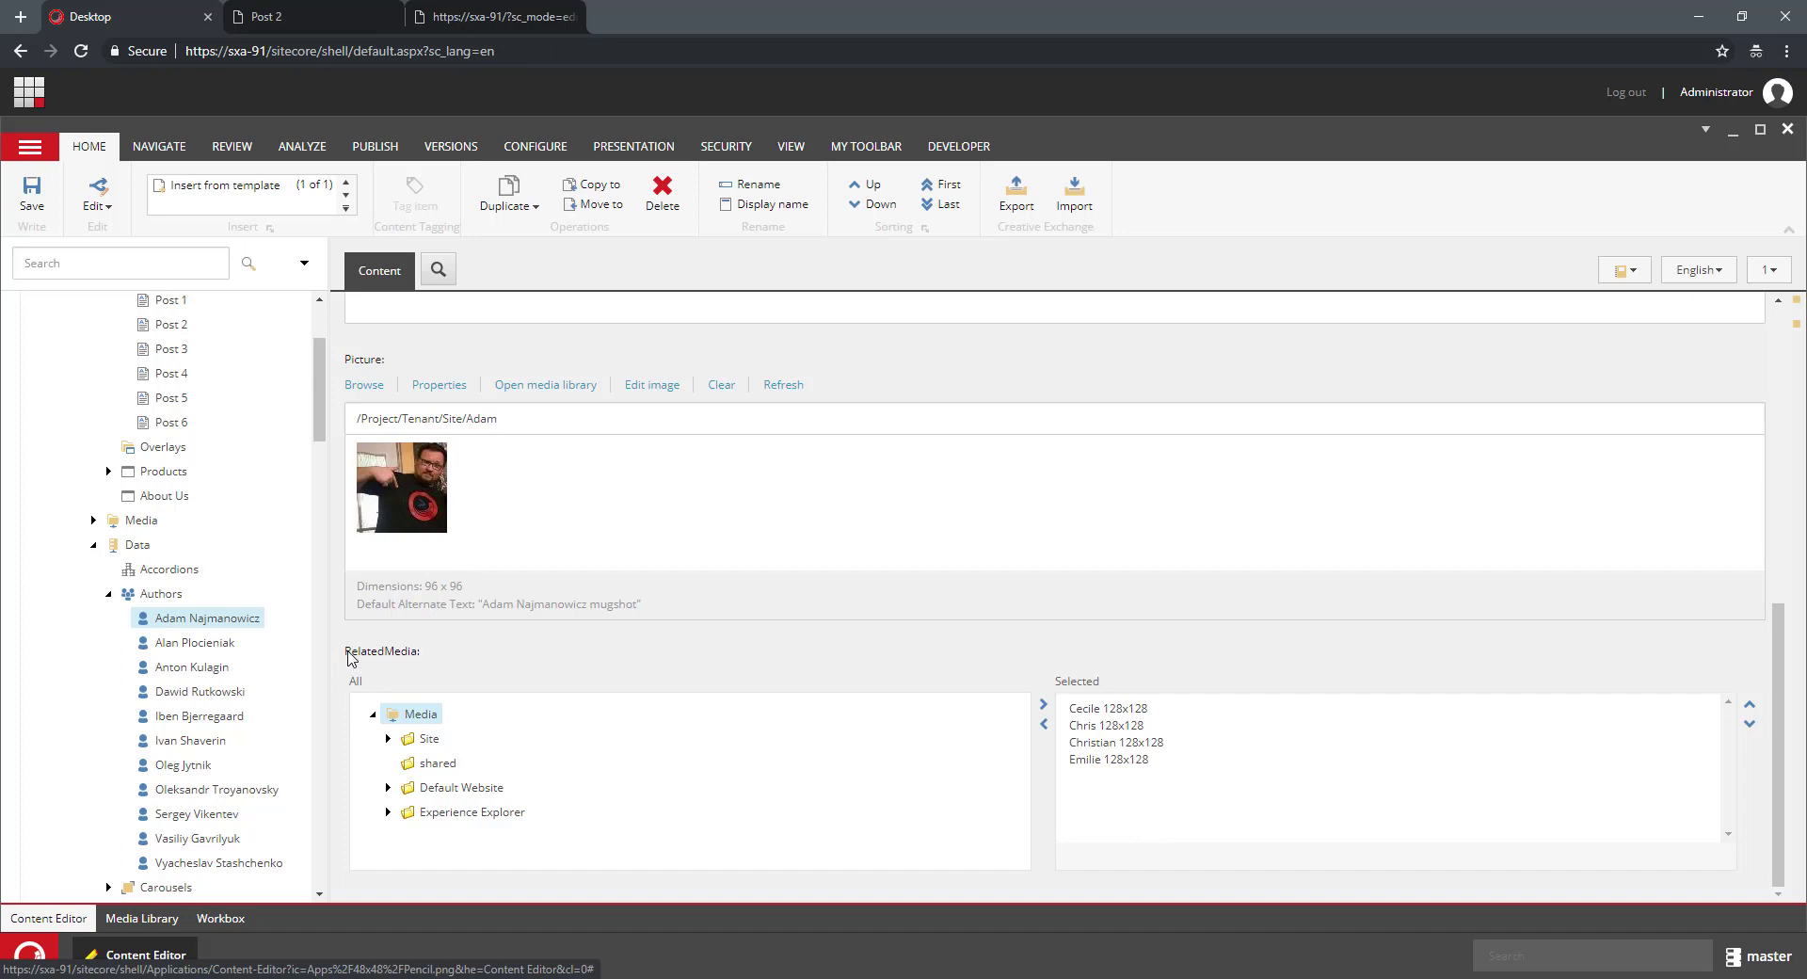
pyautogui.moveTo(360, 651); pyautogui.dragTo(432, 650)
pyautogui.click(475, 652)
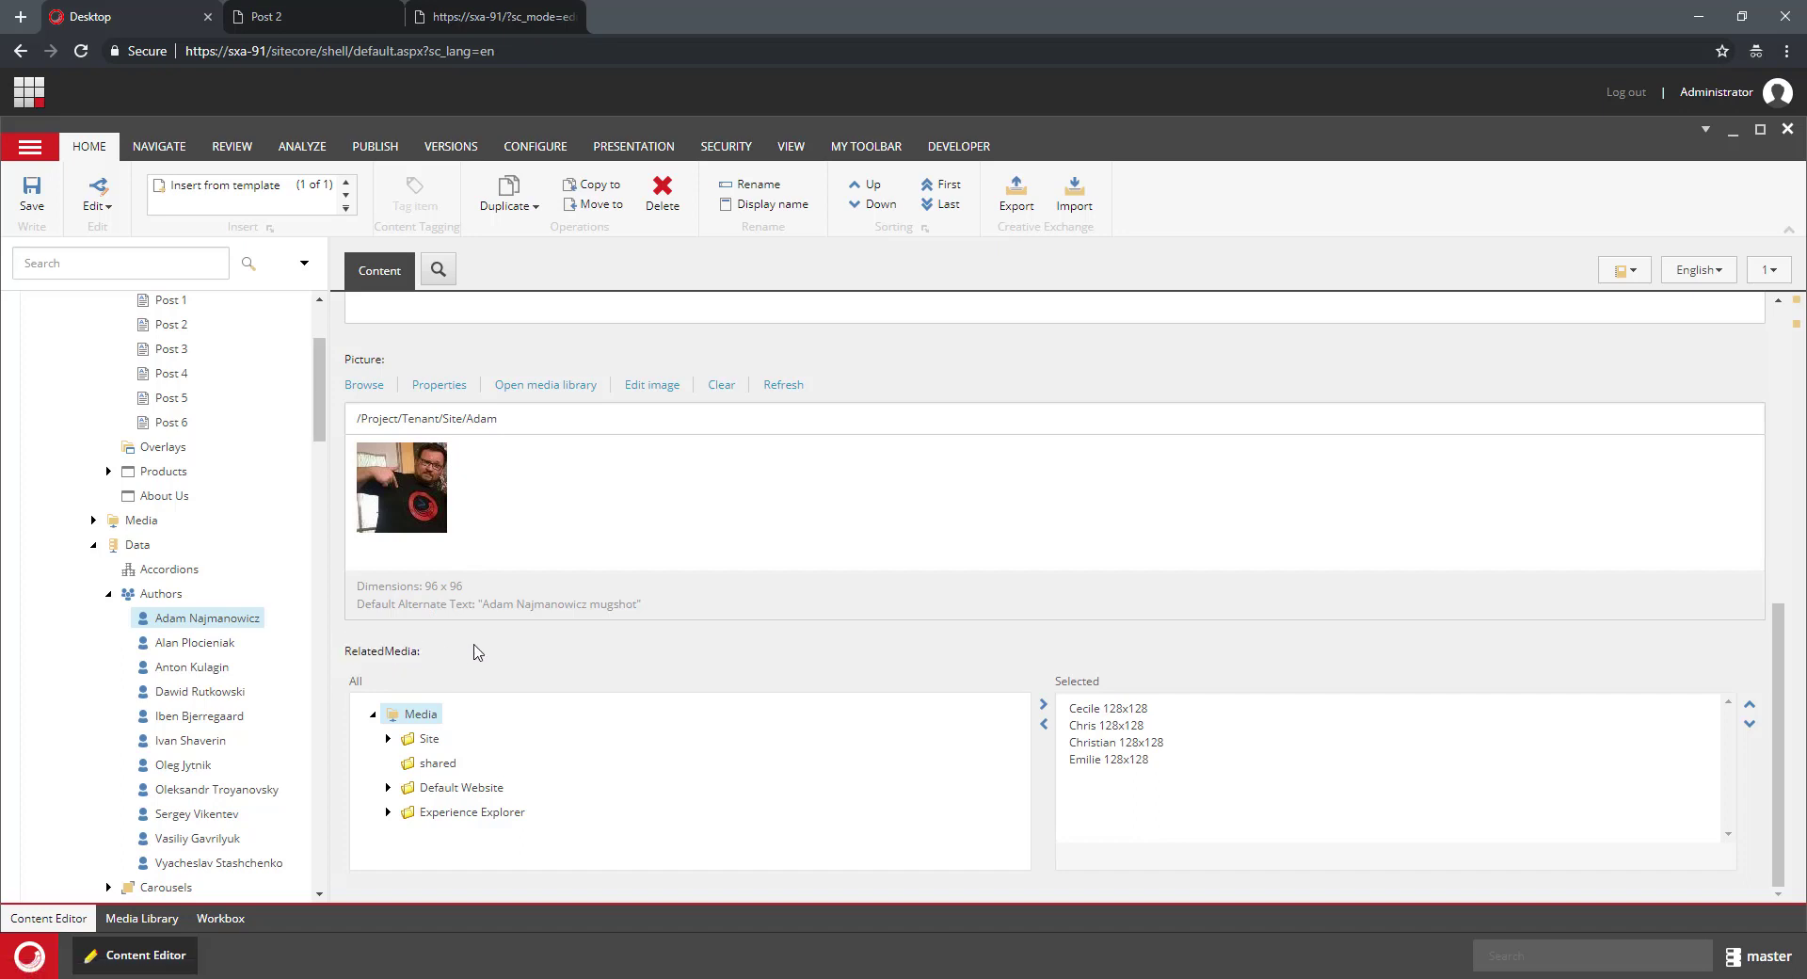
# - Insert a Reference item named "RelatedMedia" under the Authors reference of the Post Author variant
pyautogui.click(108, 594)
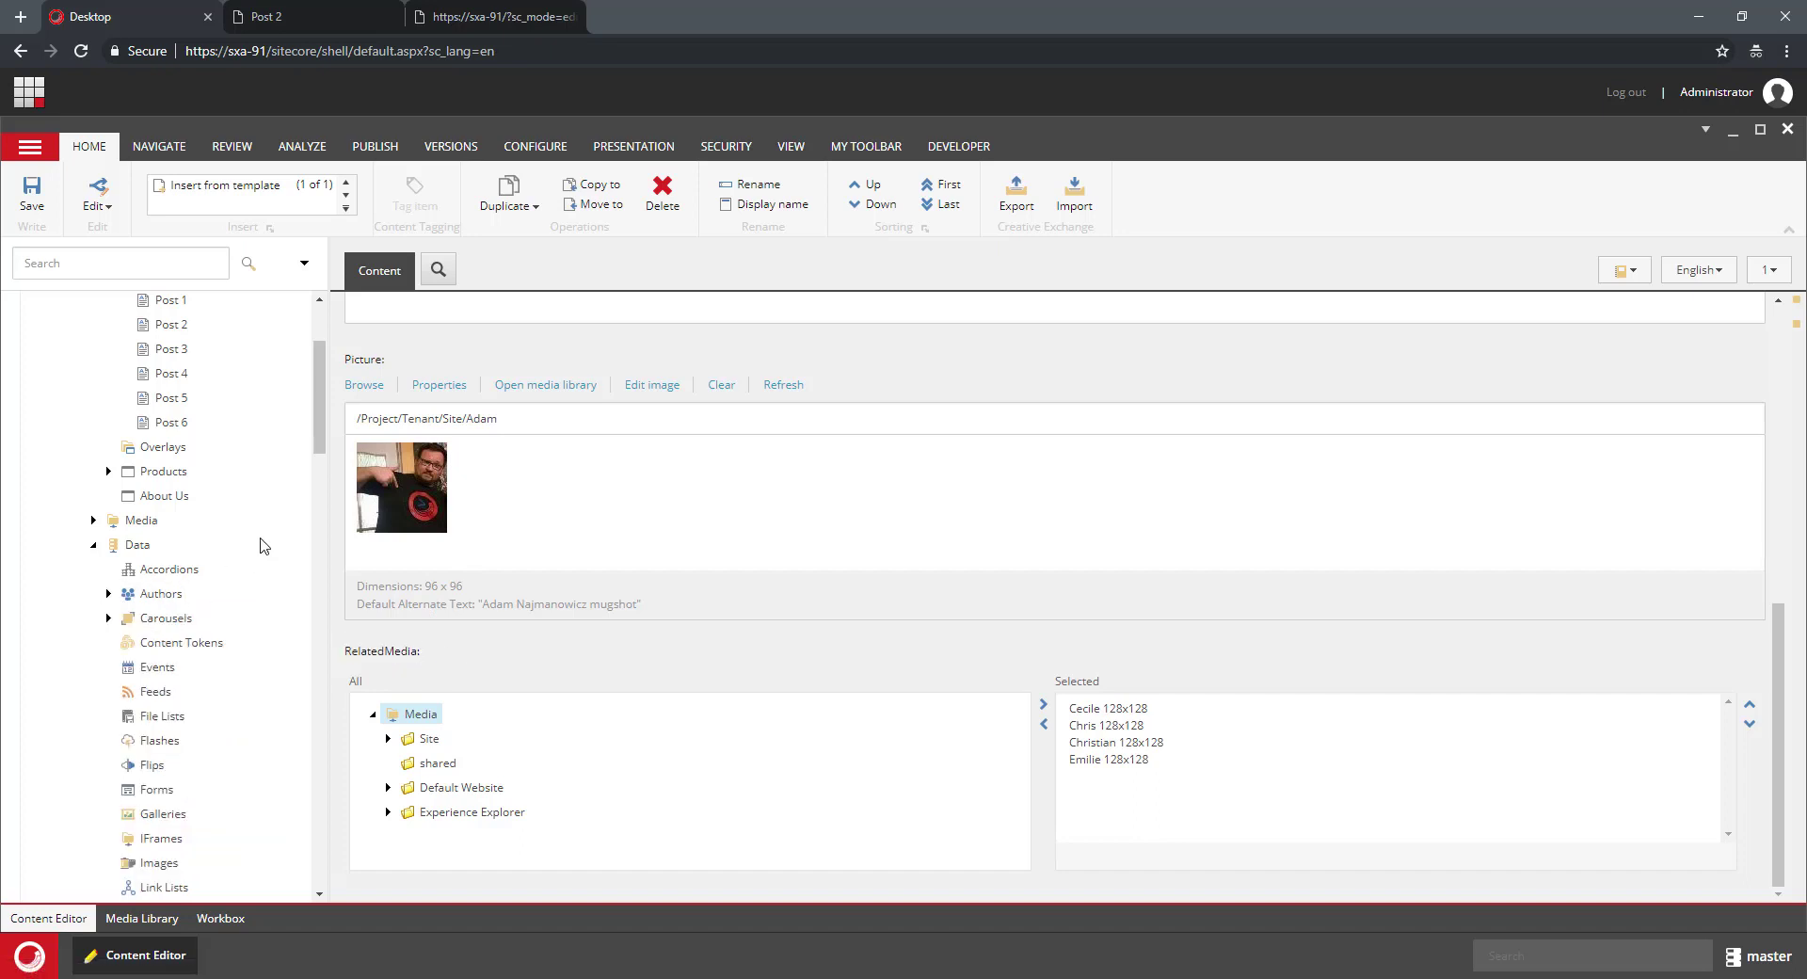
pyautogui.scroll(-6, 267, 551)
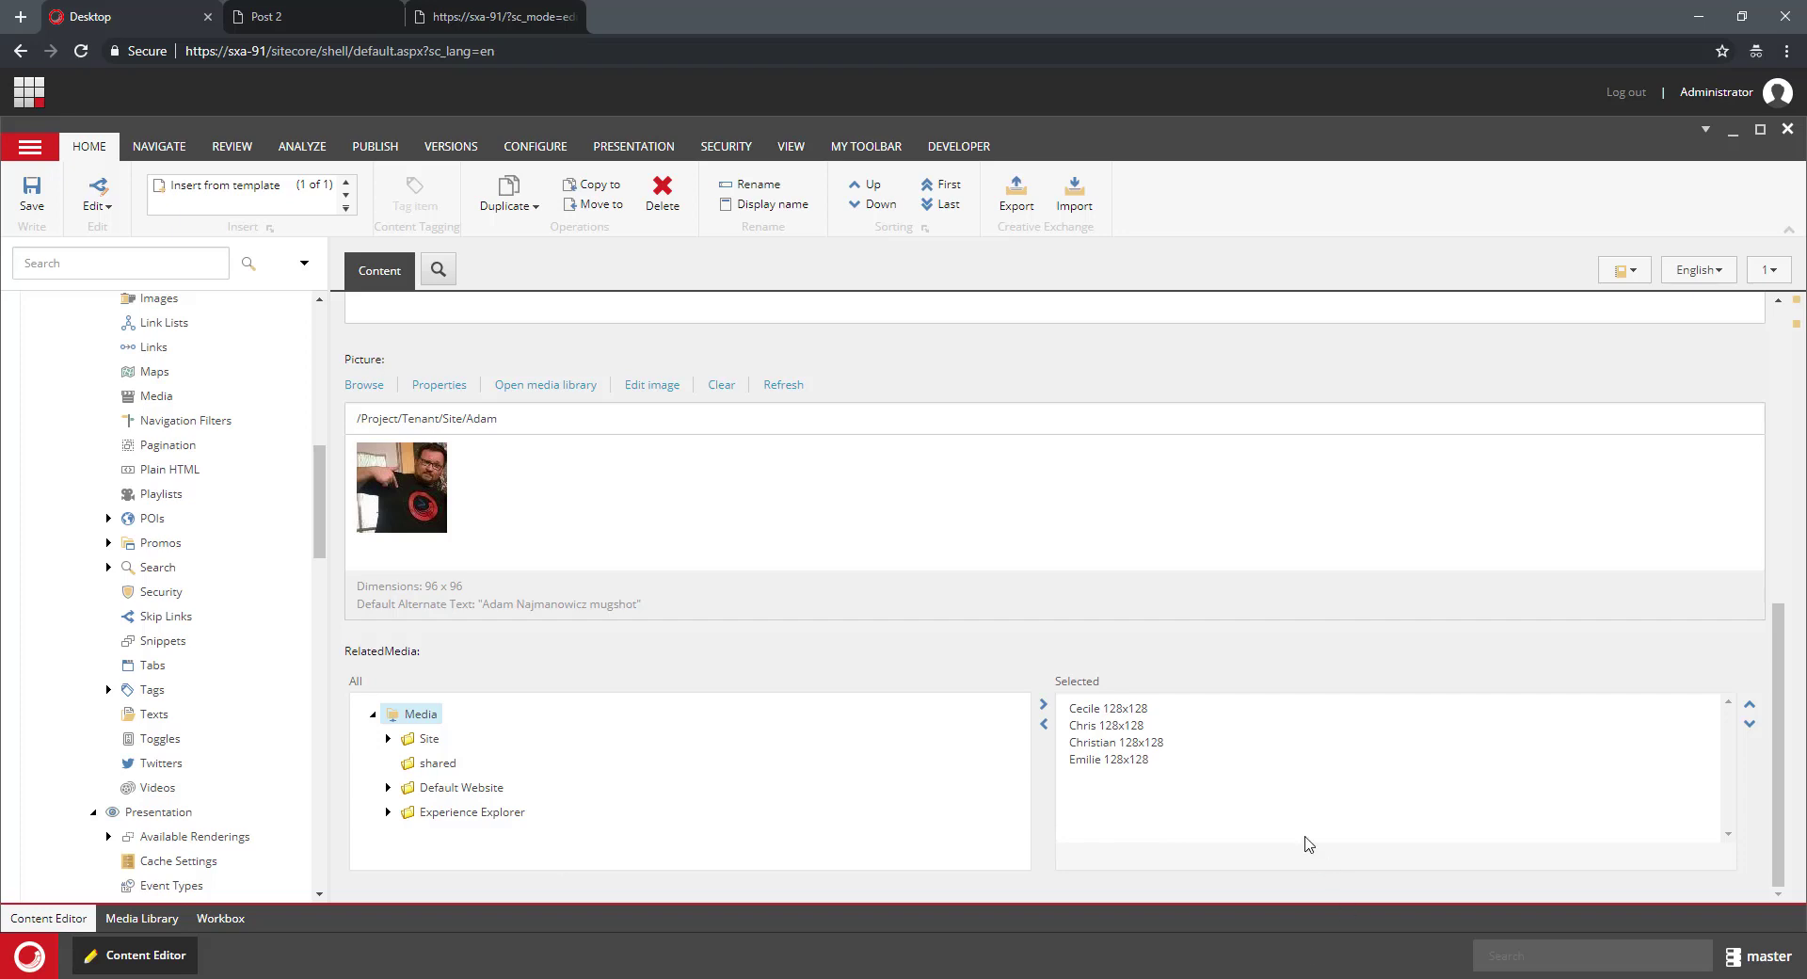
pyautogui.scroll(-3, 236, 706)
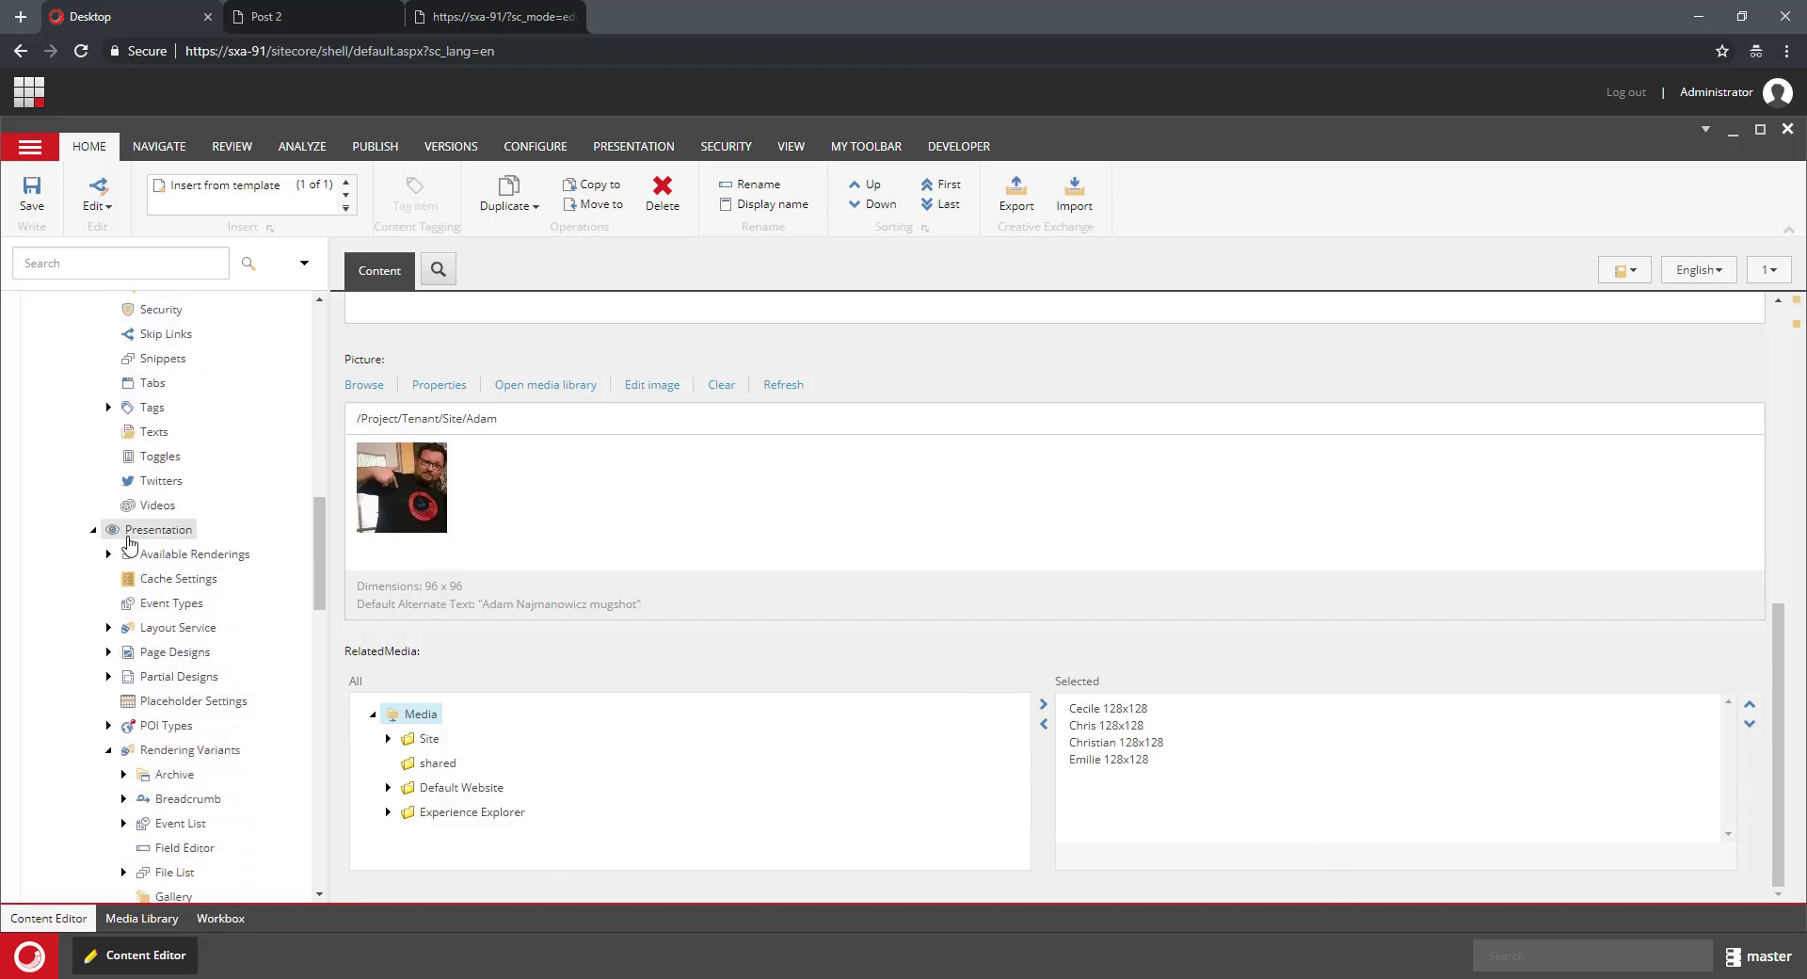
pyautogui.scroll(-2, 95, 593)
pyautogui.scroll(-4, 79, 614)
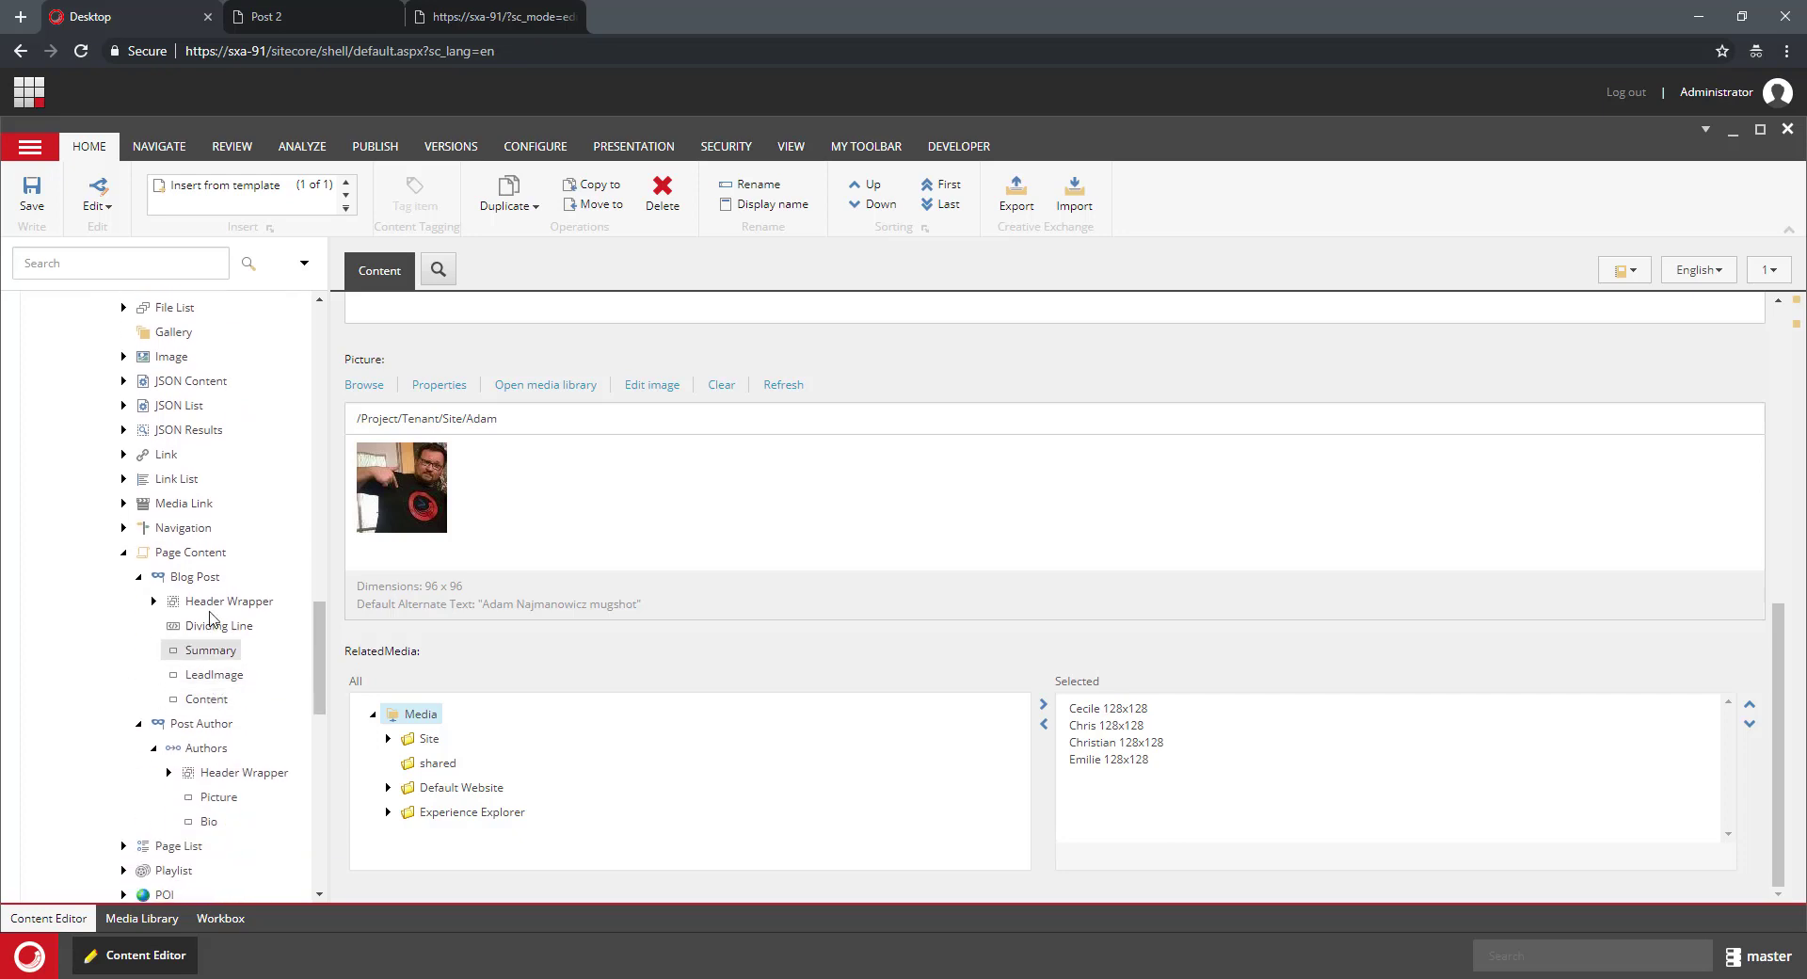
pyautogui.click(138, 576)
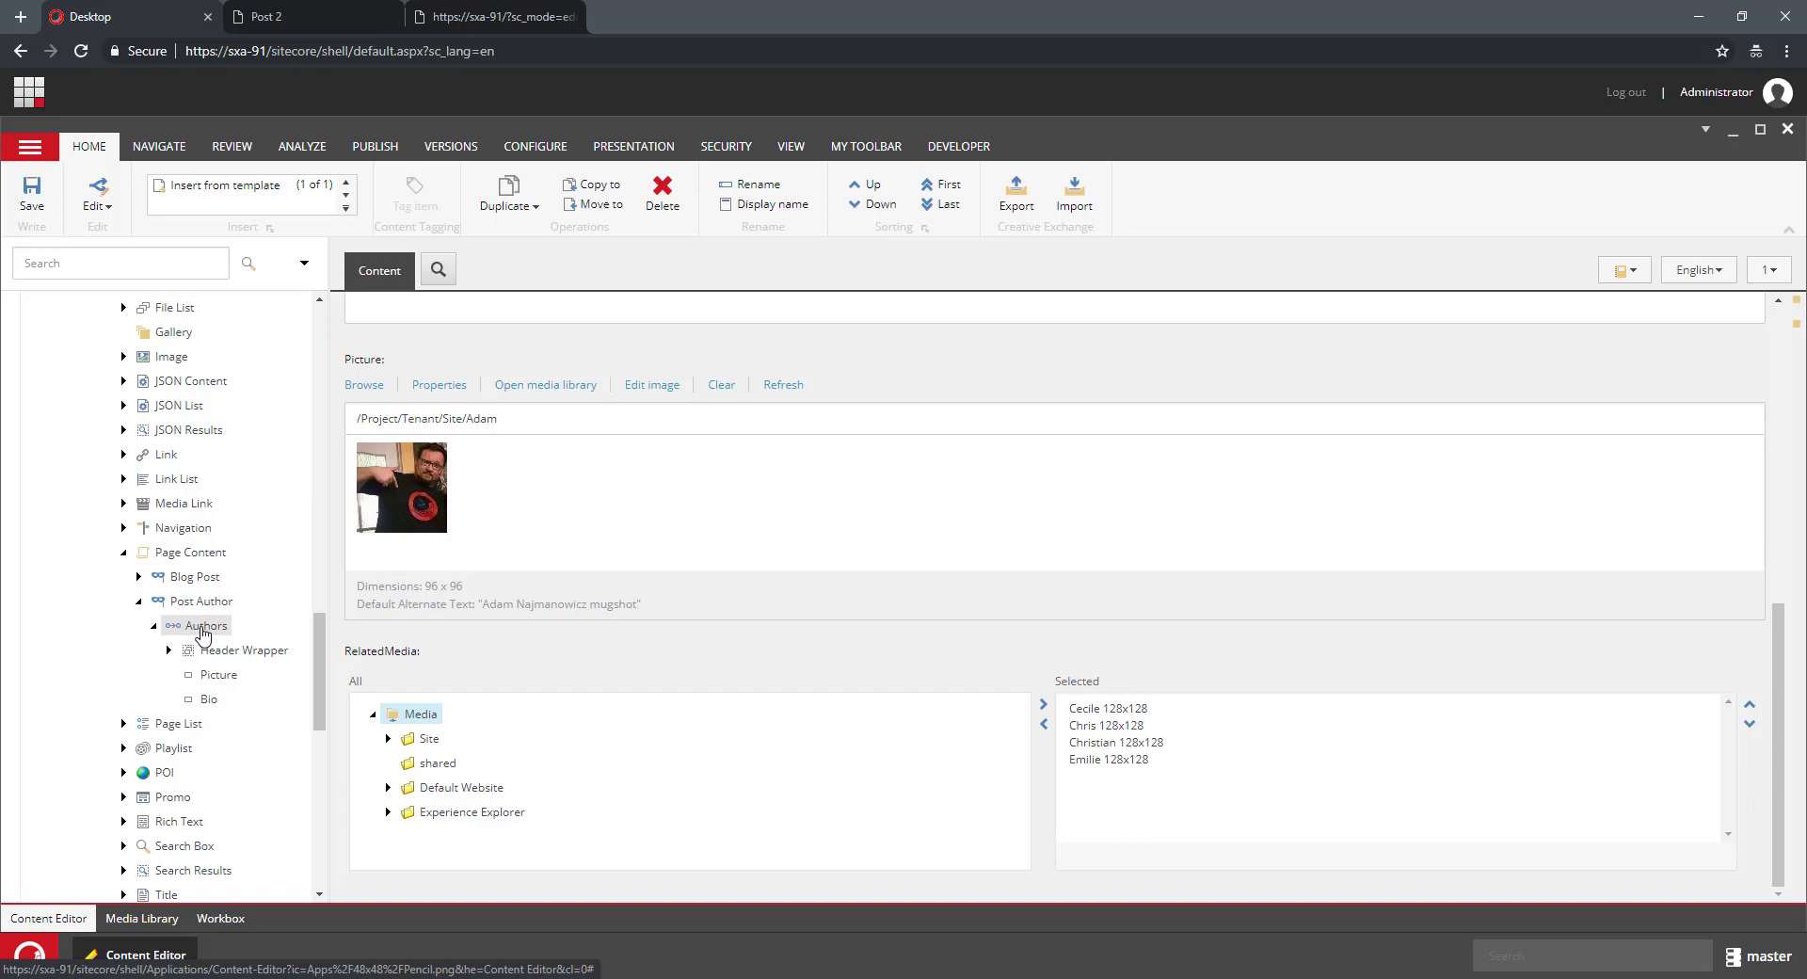
pyautogui.rightClick(202, 631)
pyautogui.moveTo(287, 627)
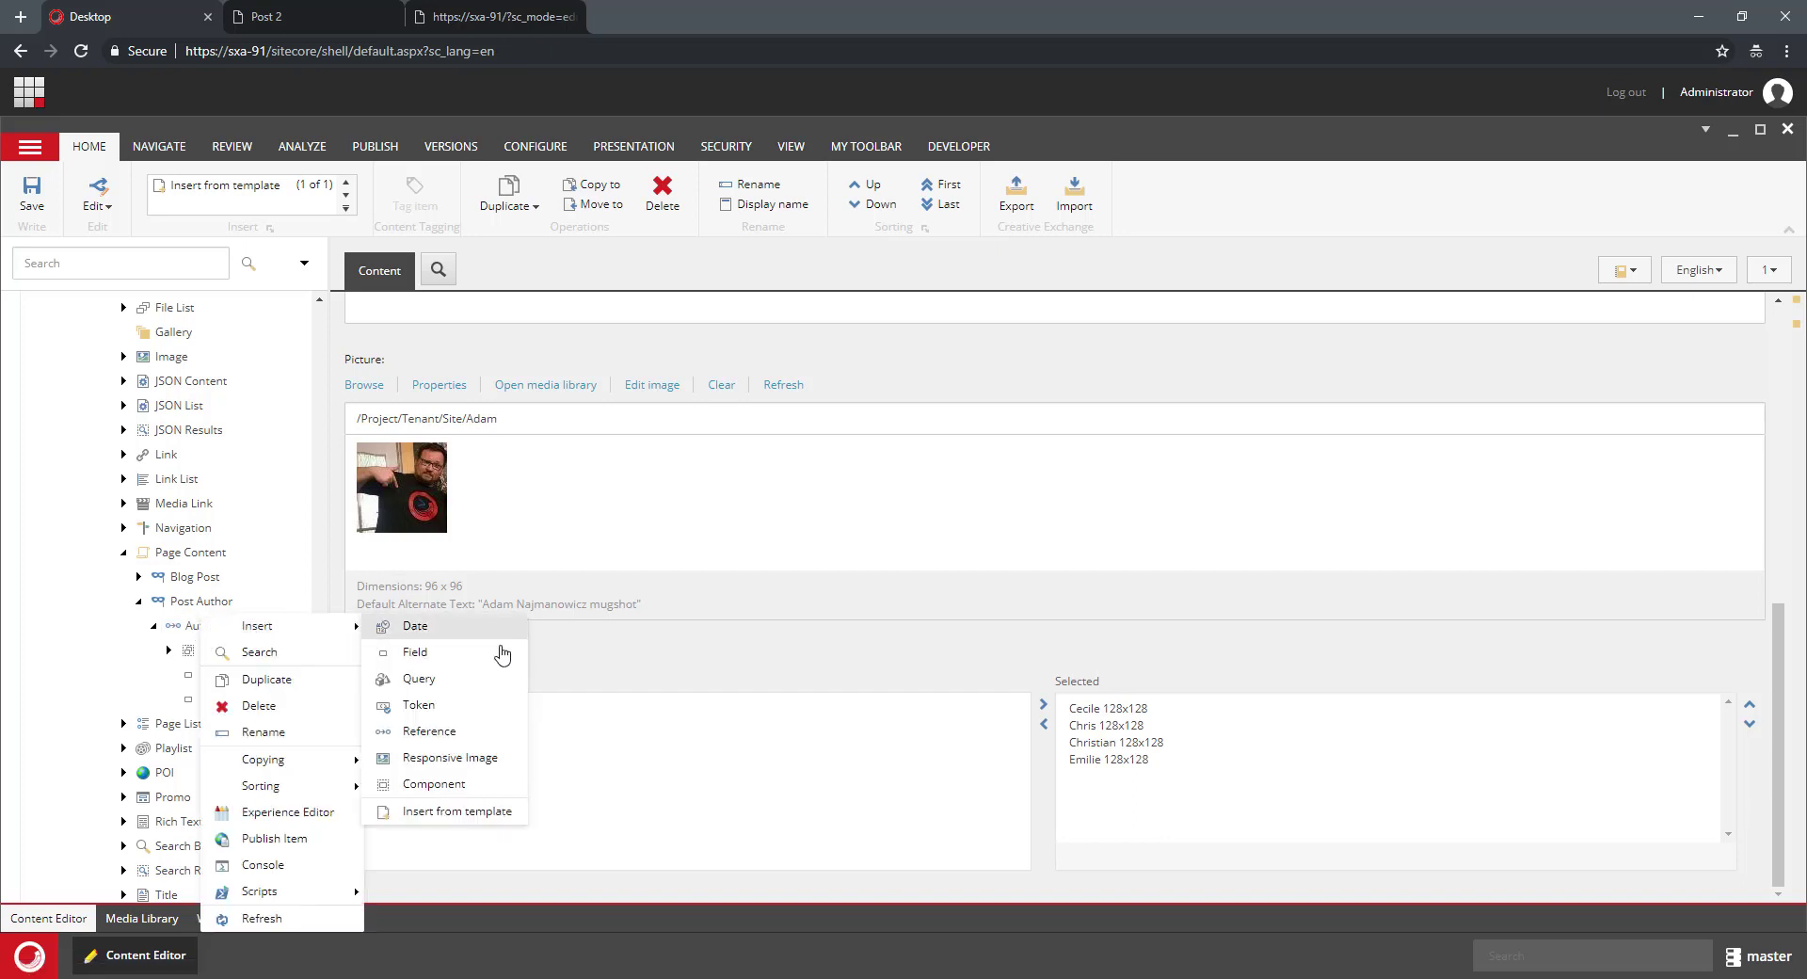
pyautogui.click(450, 737)
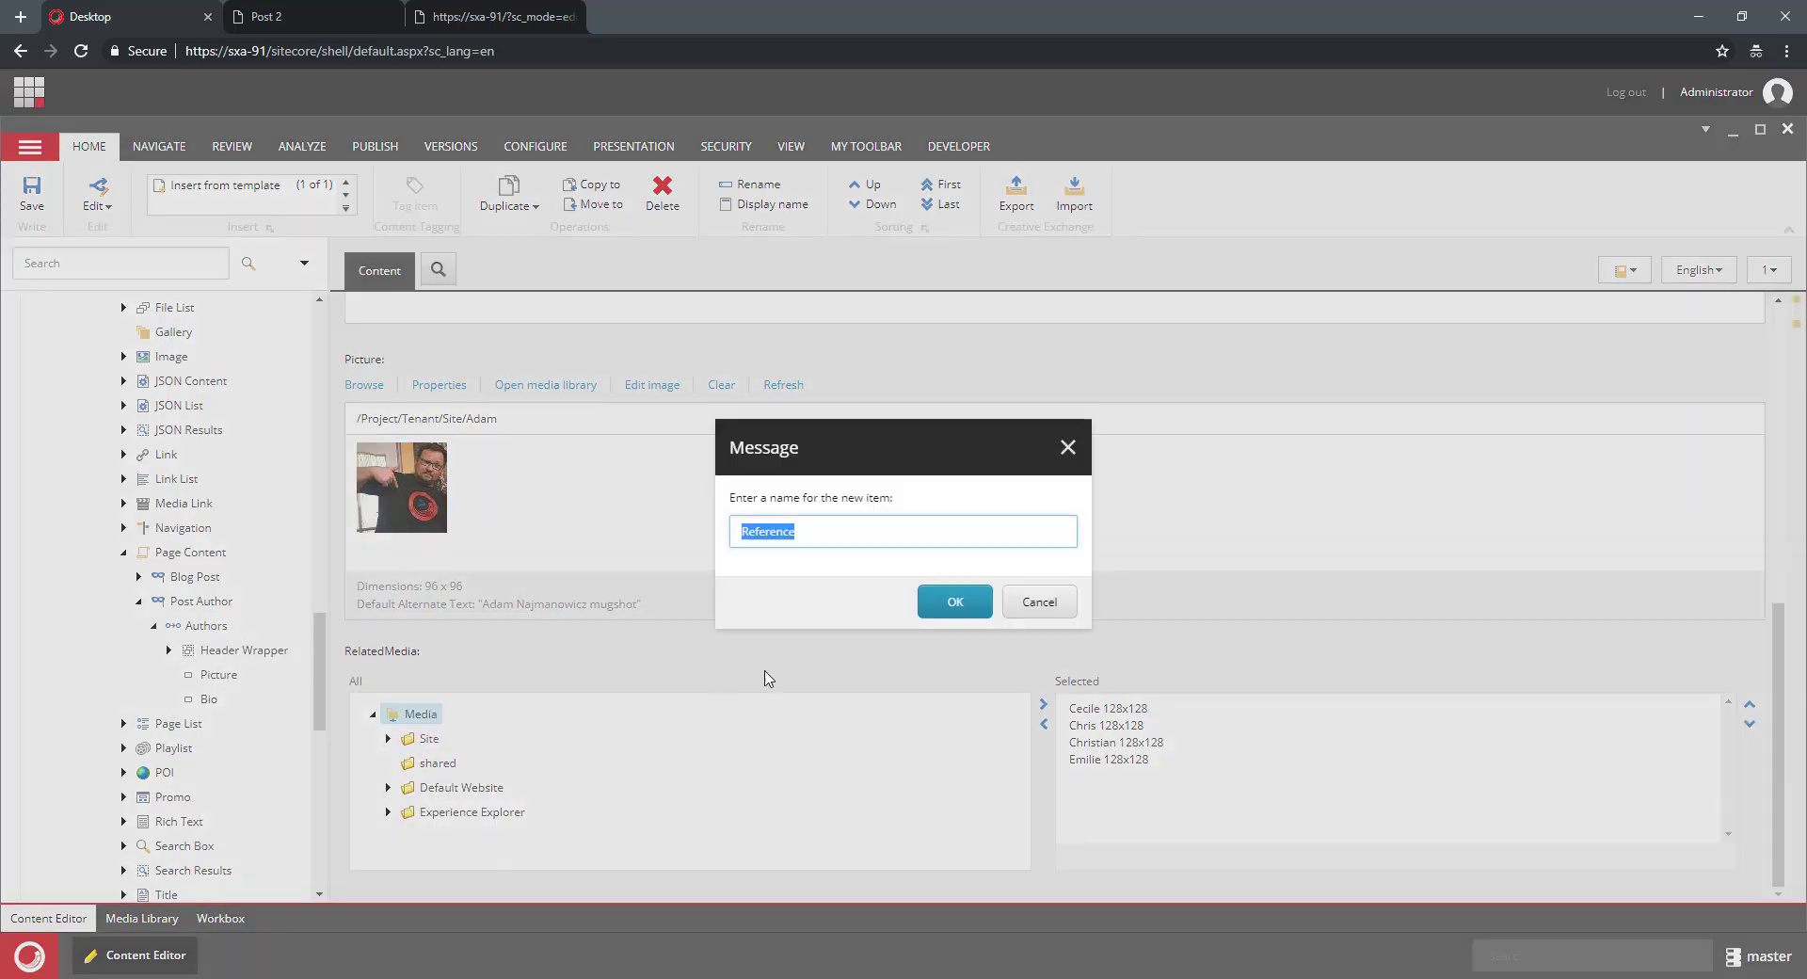
pyautogui.write('RelatedMedia')
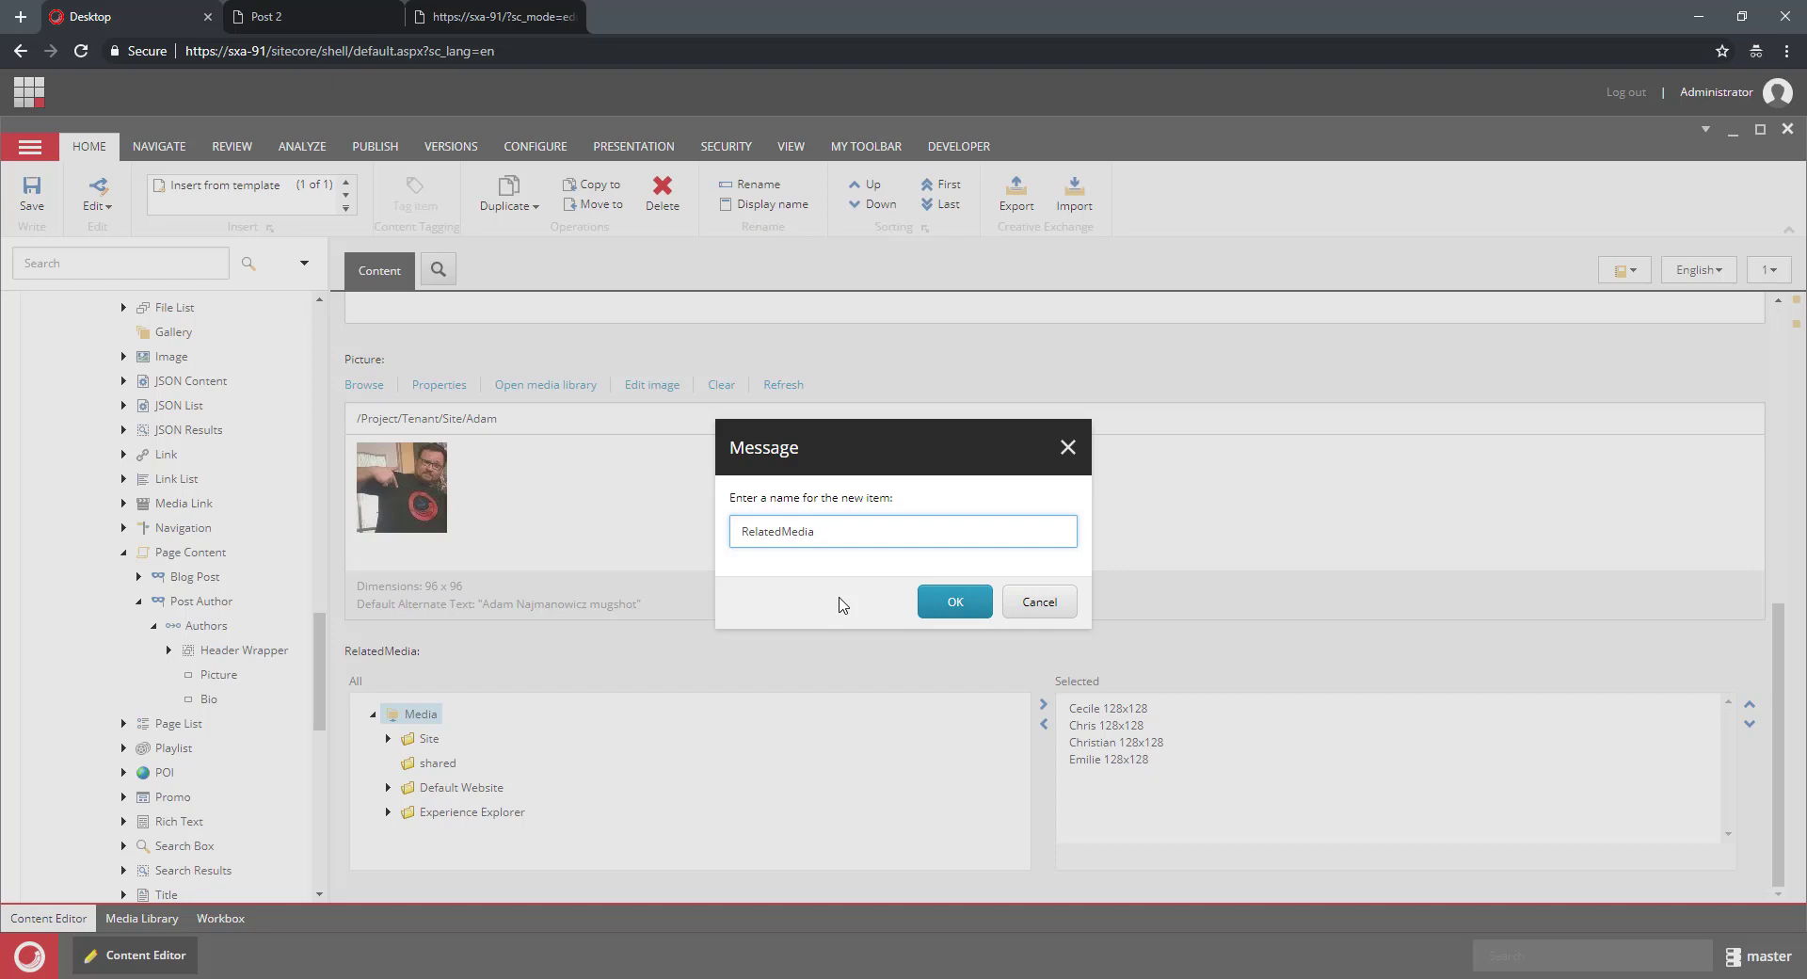
pyautogui.press('Return')
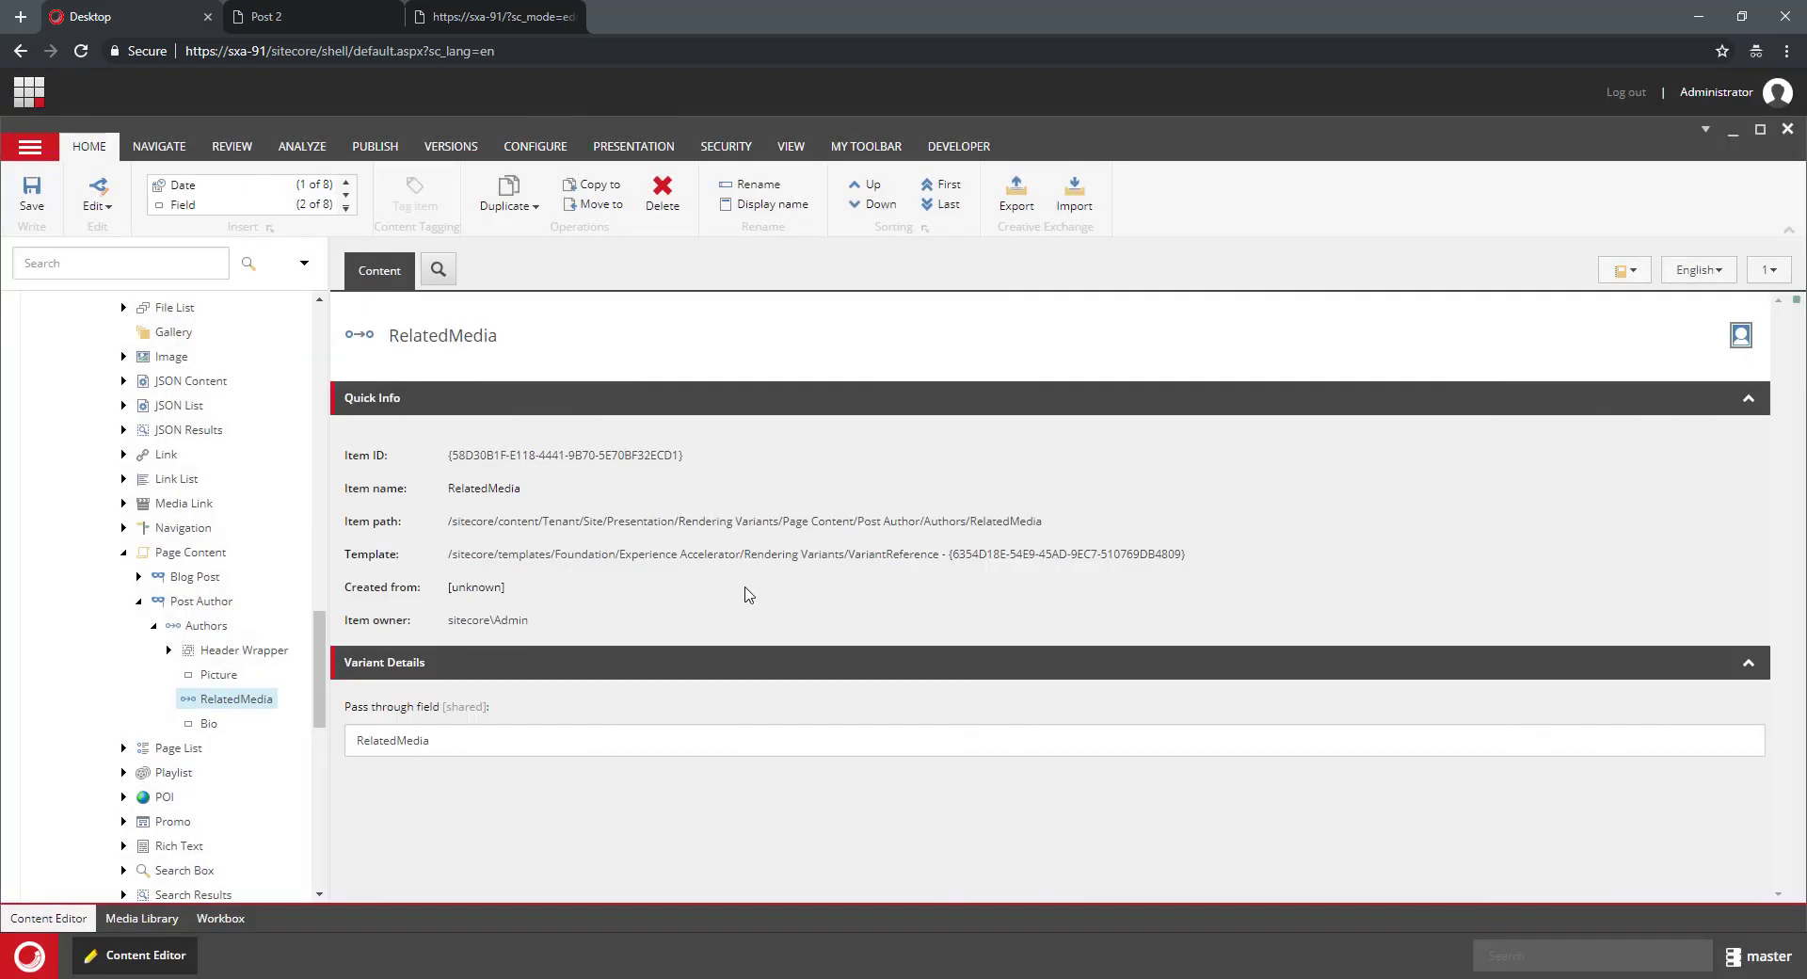
# - Sort the RelatedMedia reference below the Bio field within the Authors reference
pyautogui.rightClick(224, 701)
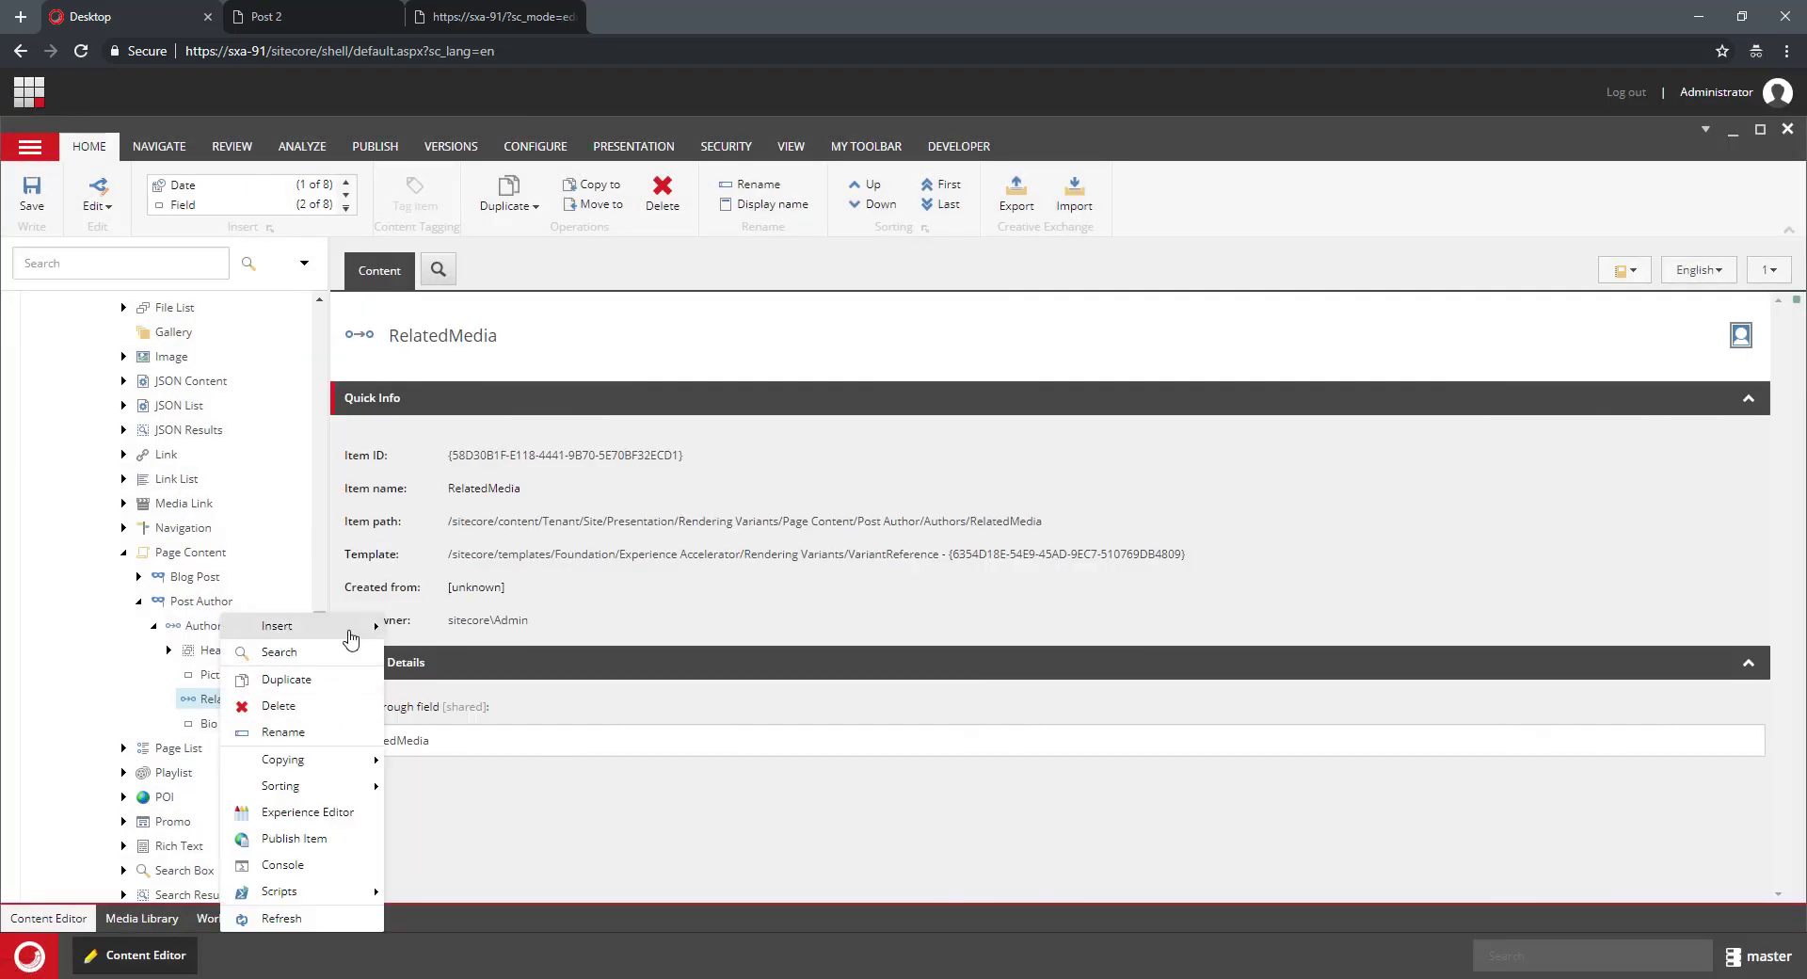
pyautogui.moveTo(363, 626)
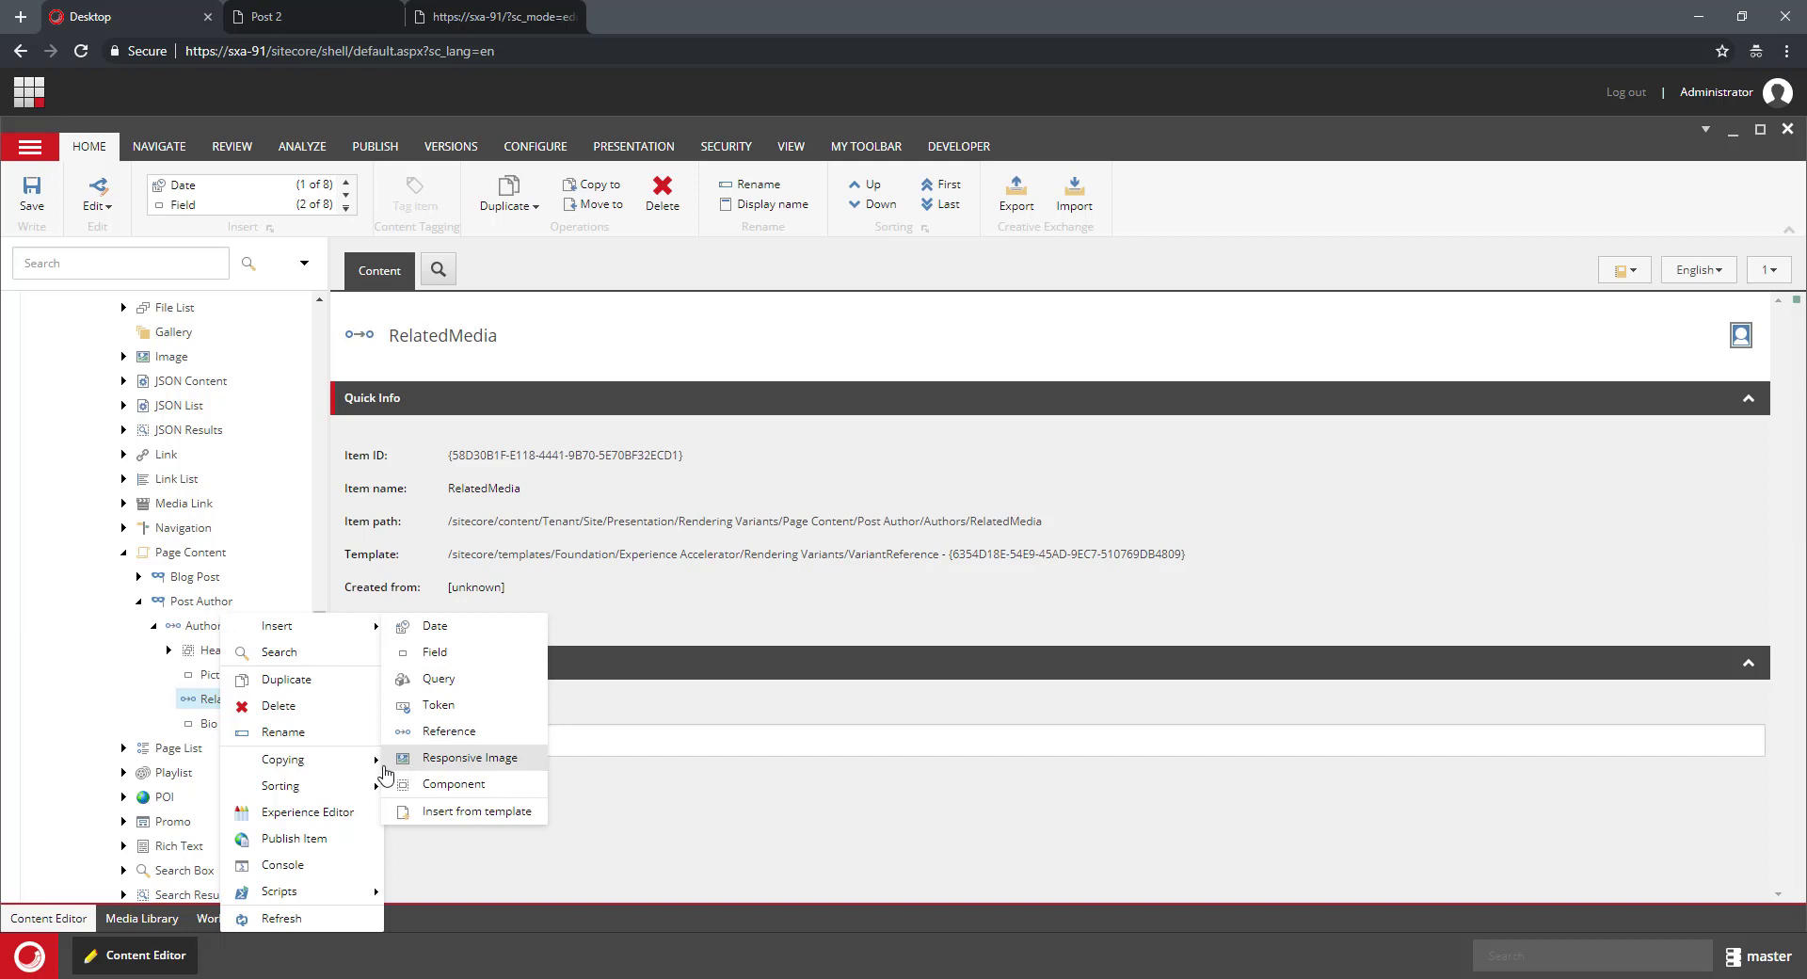
pyautogui.moveTo(337, 789)
pyautogui.click(468, 868)
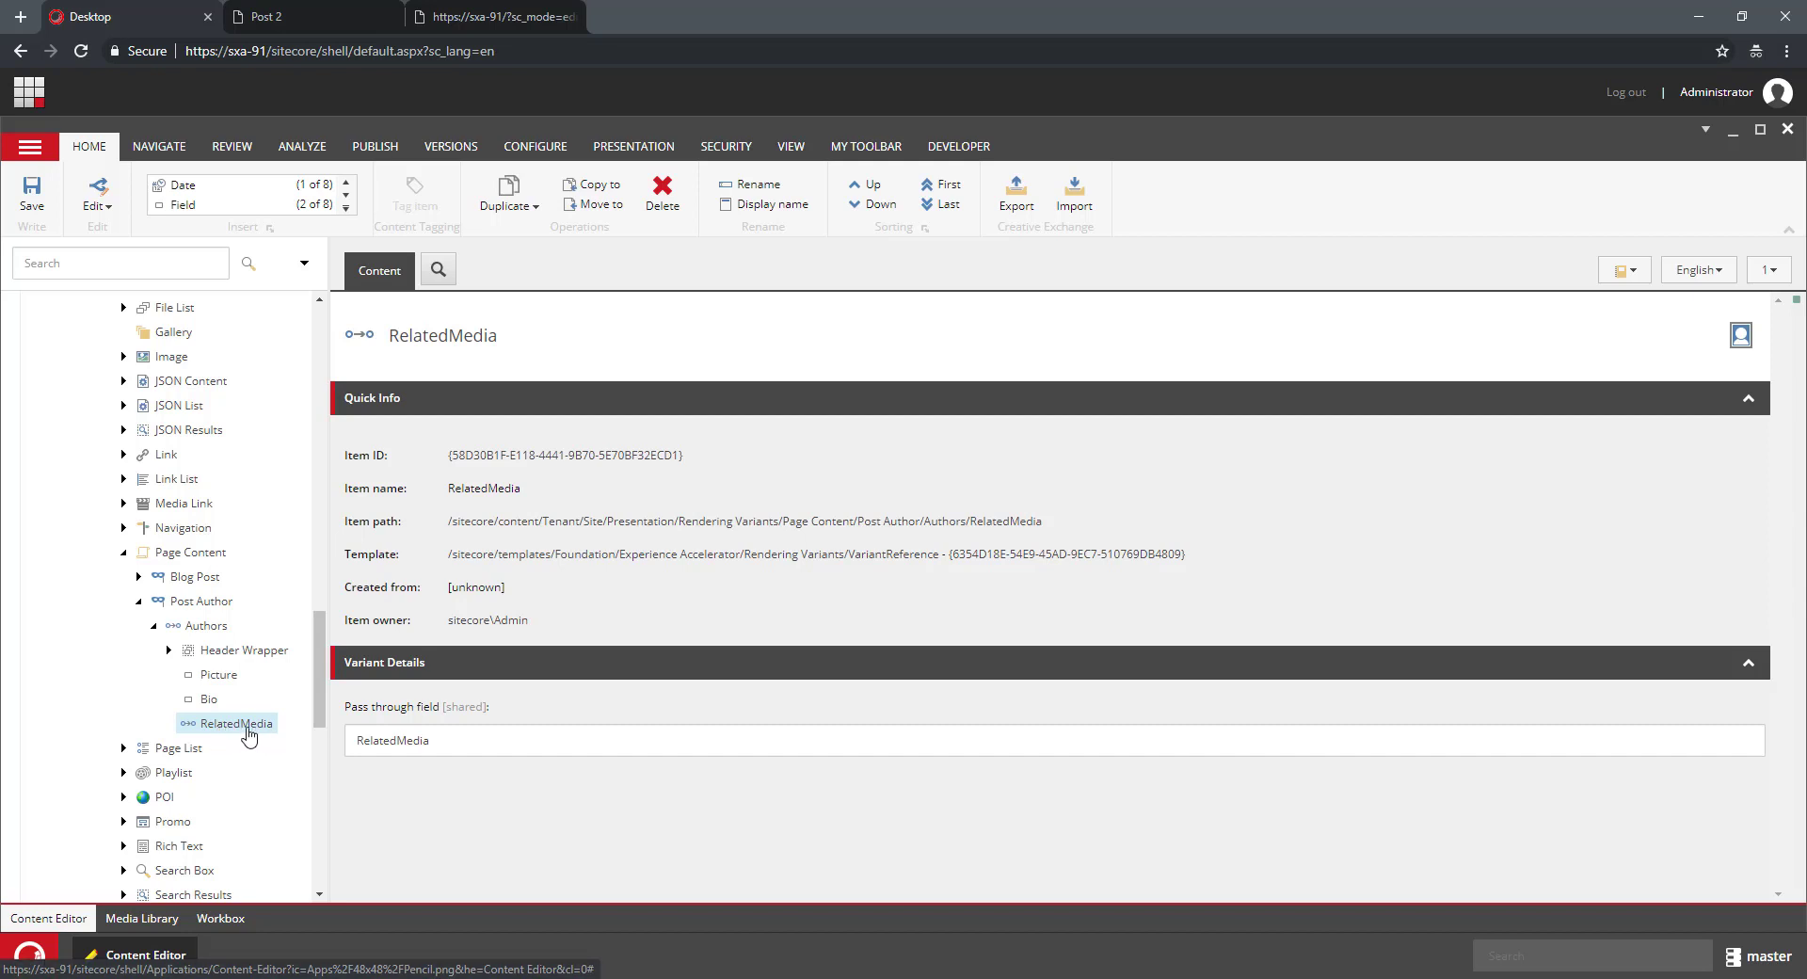
# - Insert a Responsive Image item with the default name under the RelatedMedia reference of the Post Author variant
pyautogui.rightClick(248, 734)
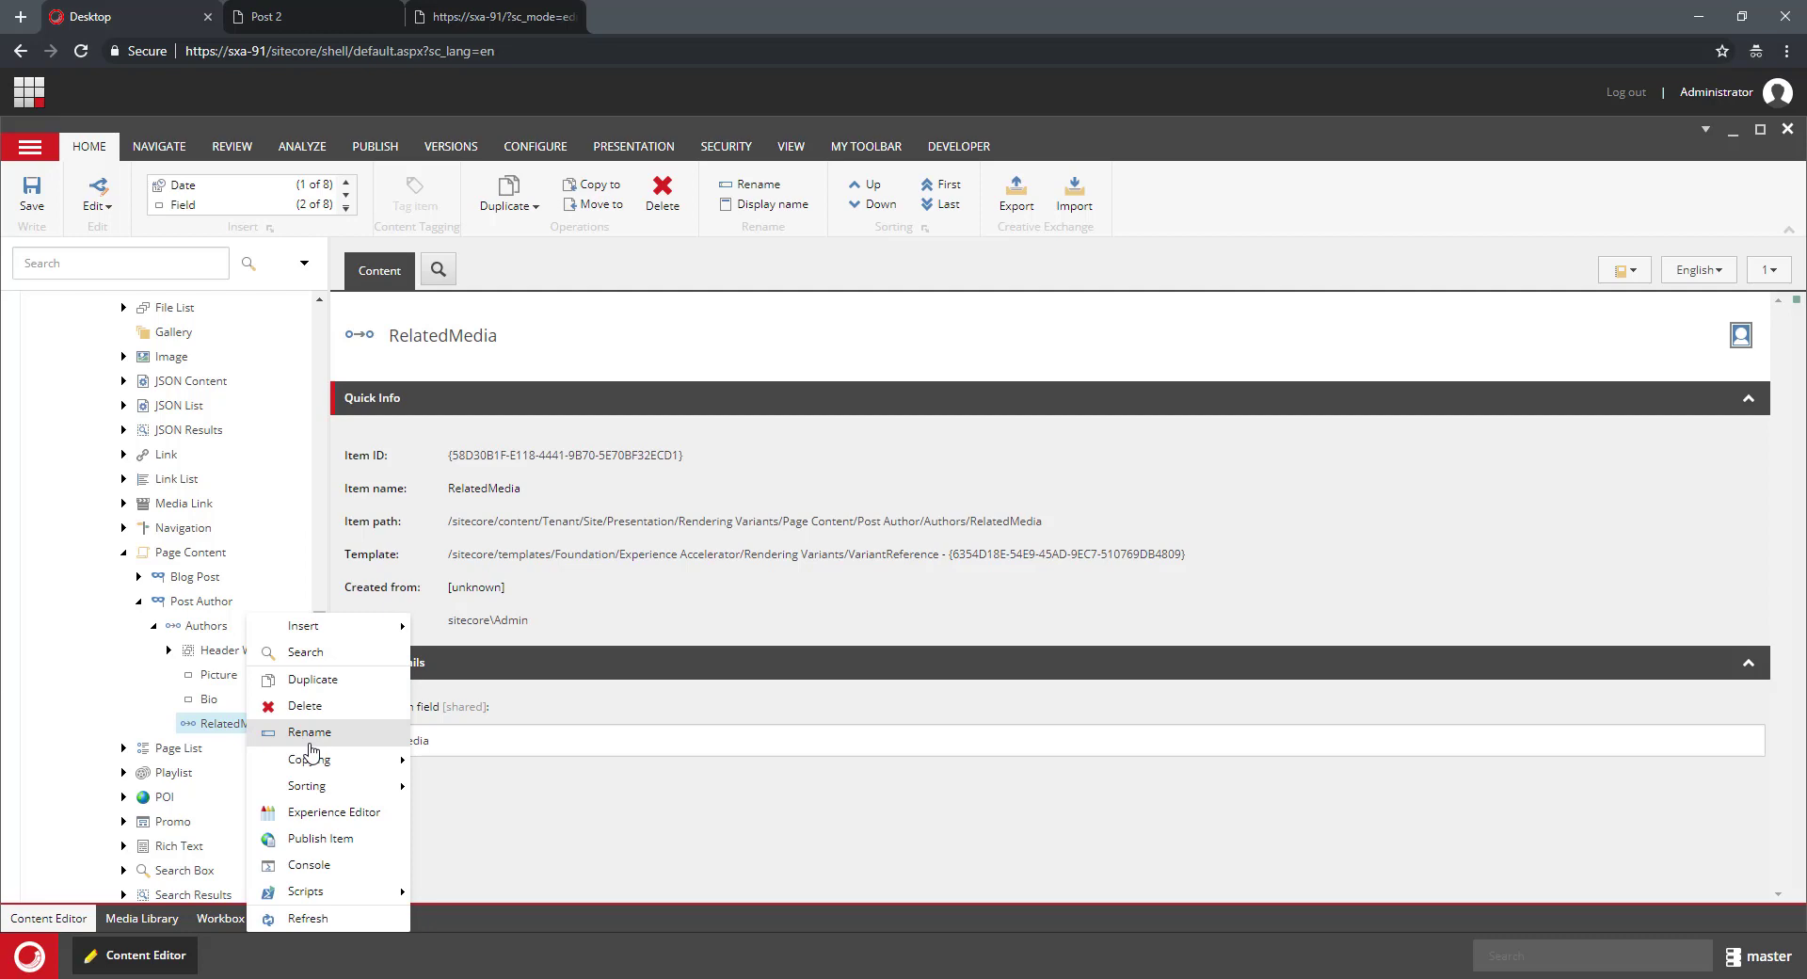
pyautogui.moveTo(351, 629)
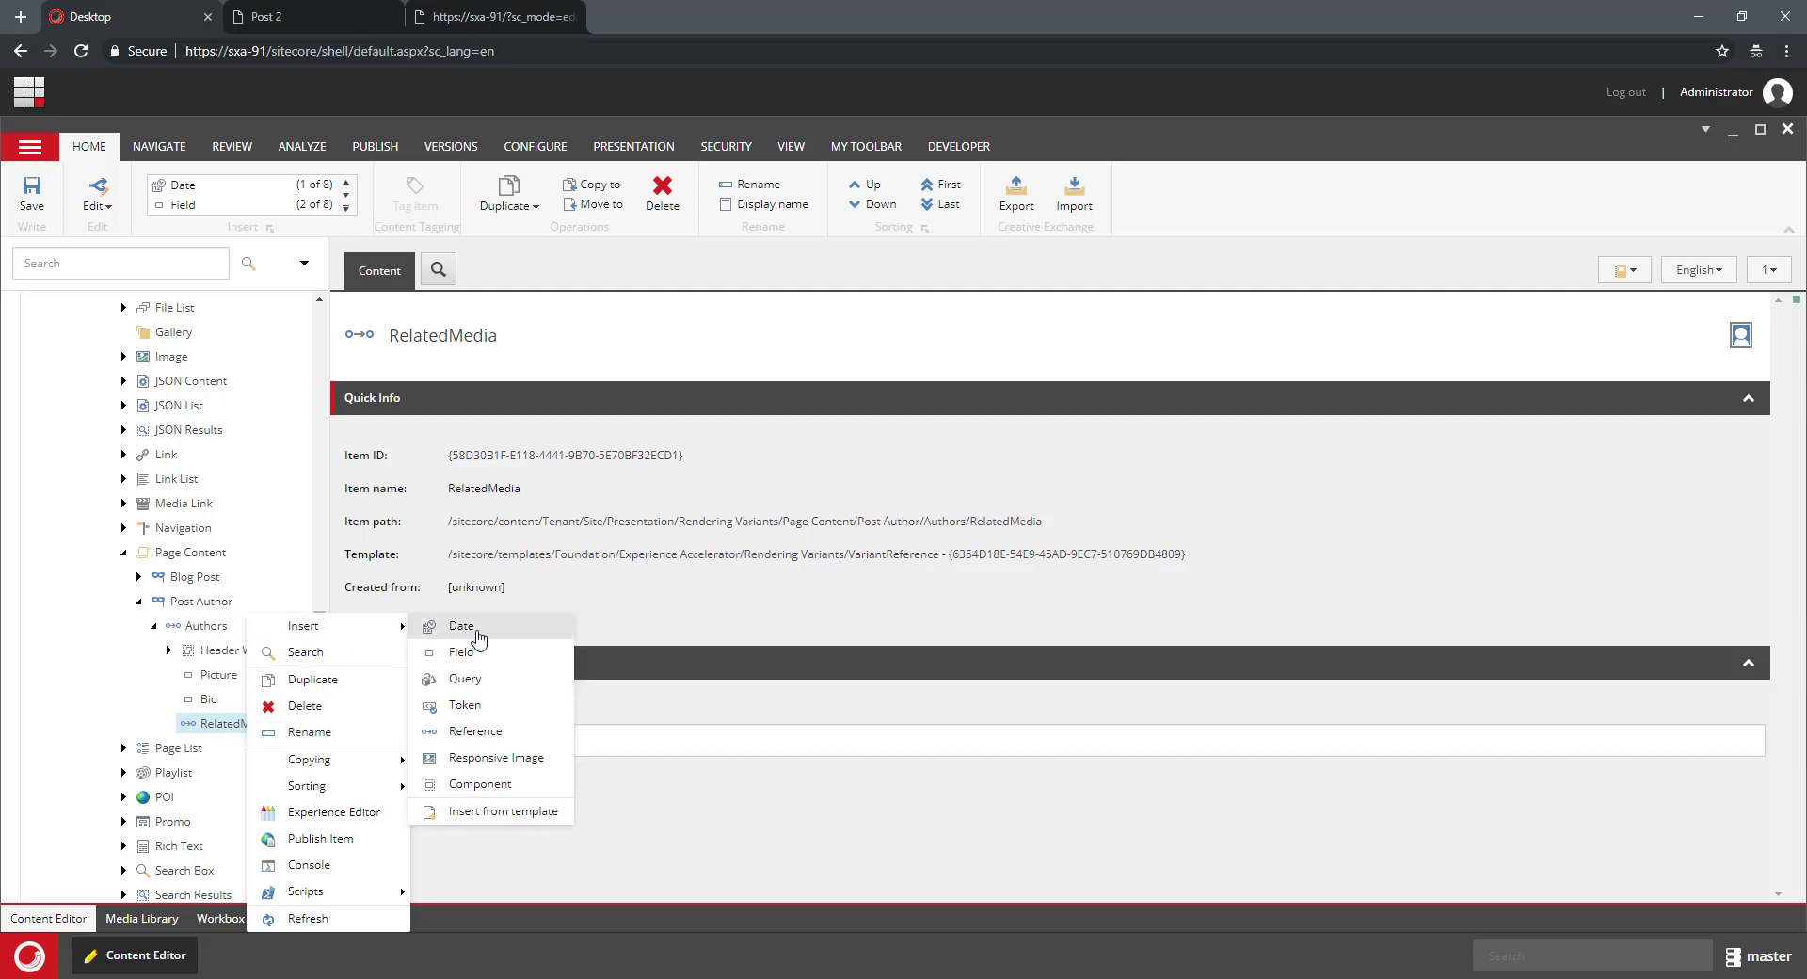
pyautogui.click(515, 761)
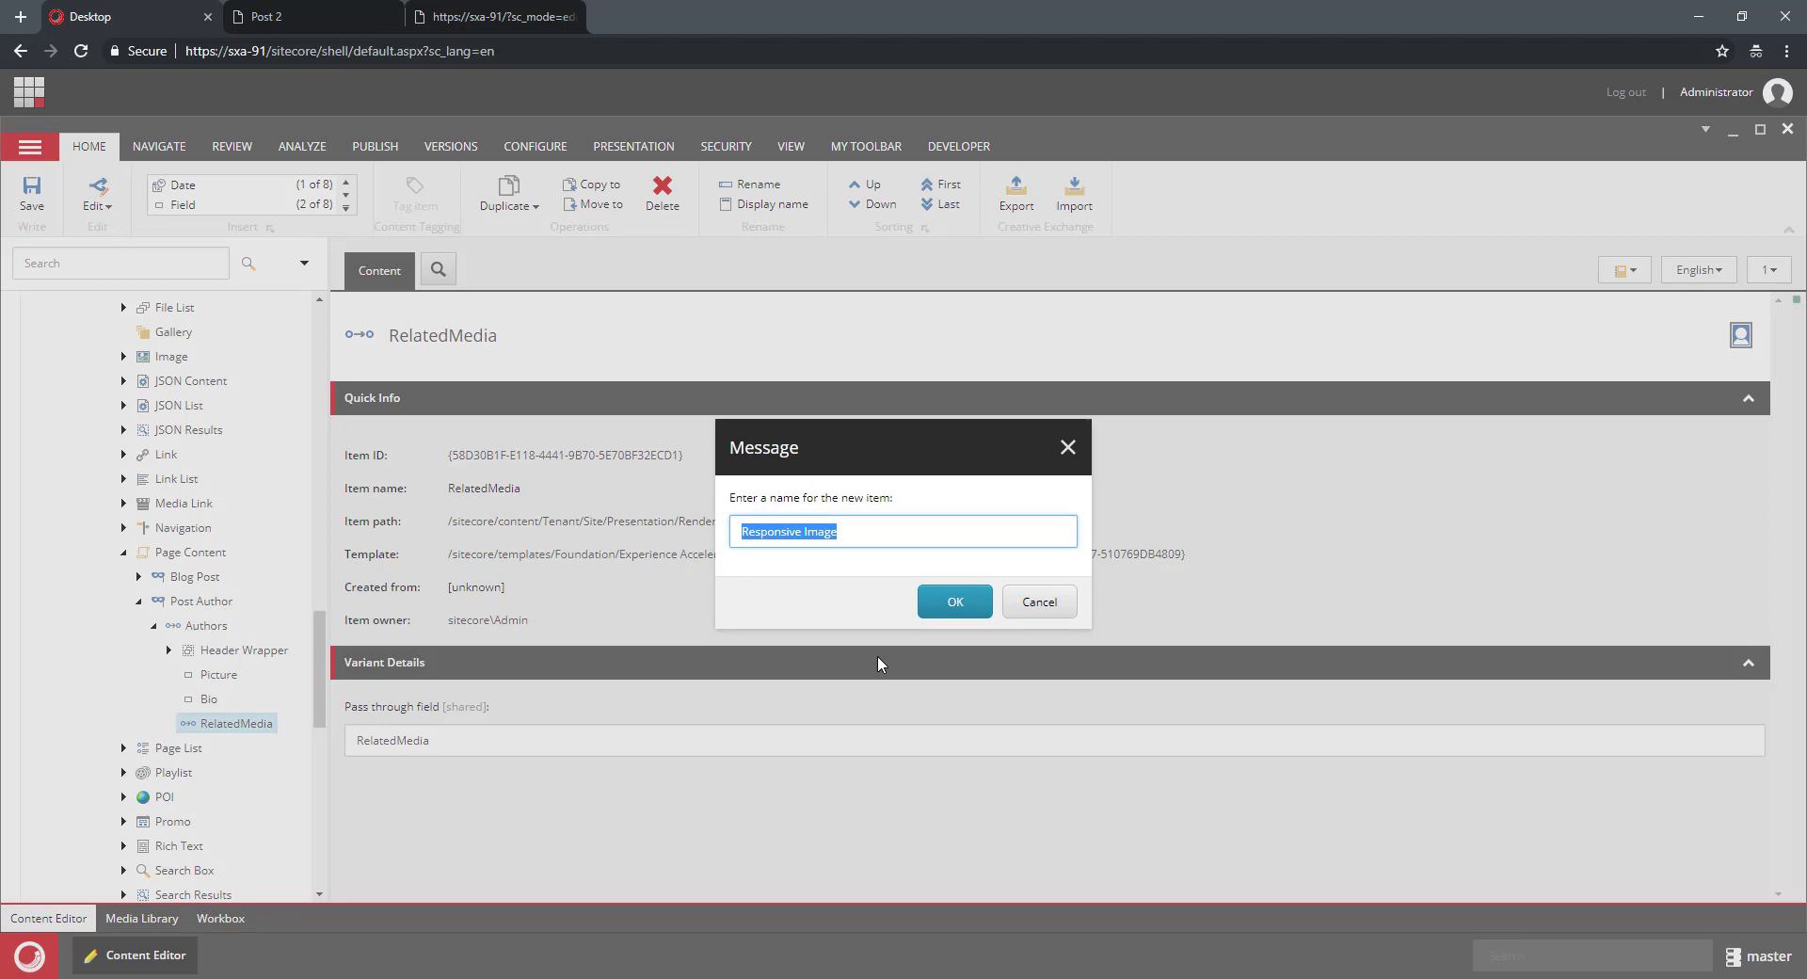
pyautogui.press('Return')
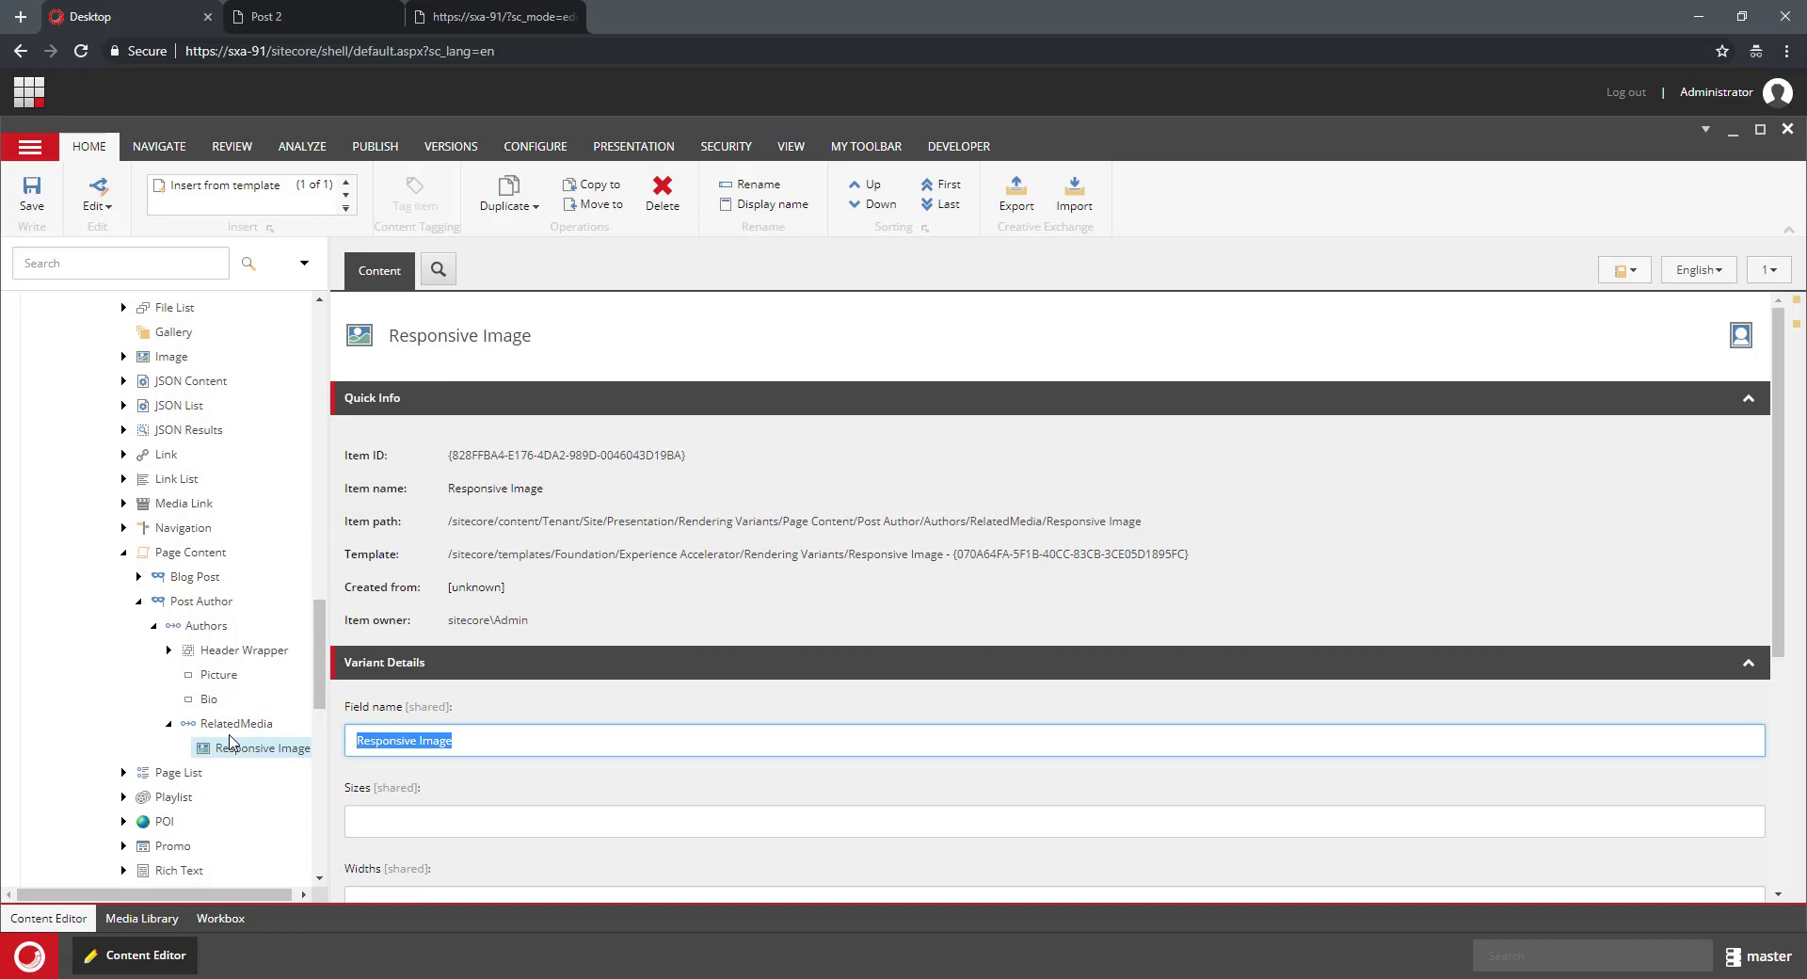
# - Clear the Responsive Image's field name, set its default size to 64, and save the item
pyautogui.scroll(-3, 625, 680)
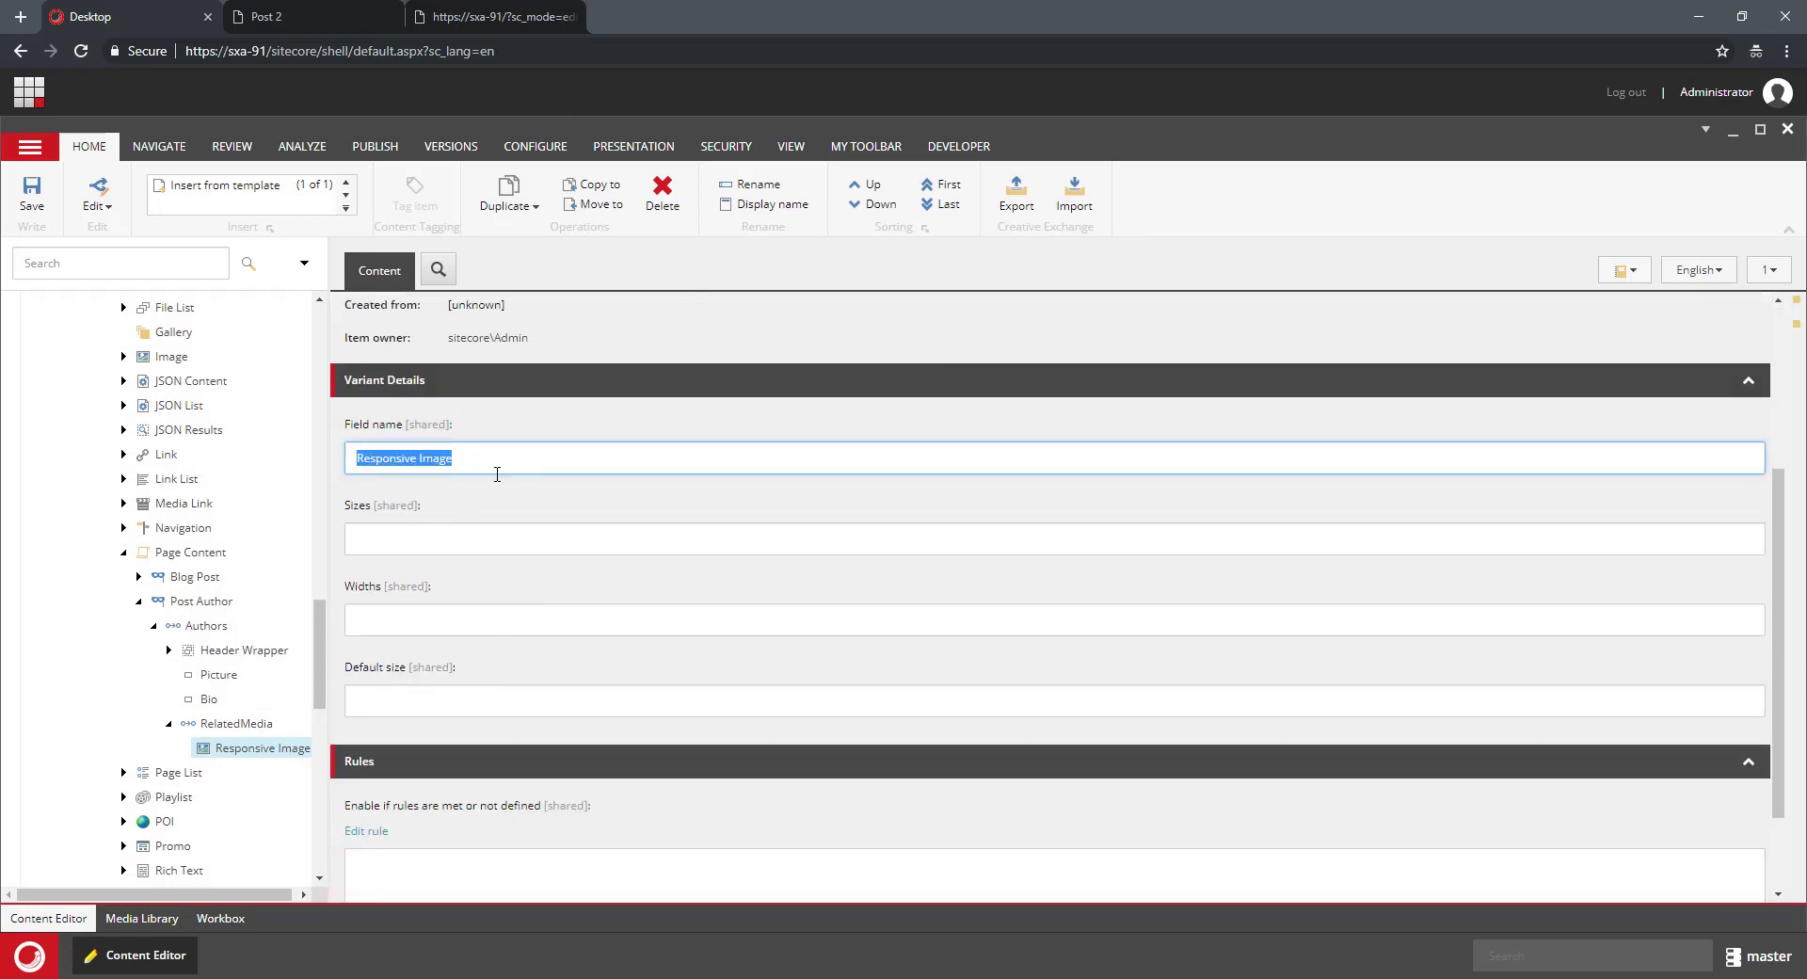
pyautogui.press('BackSpace')
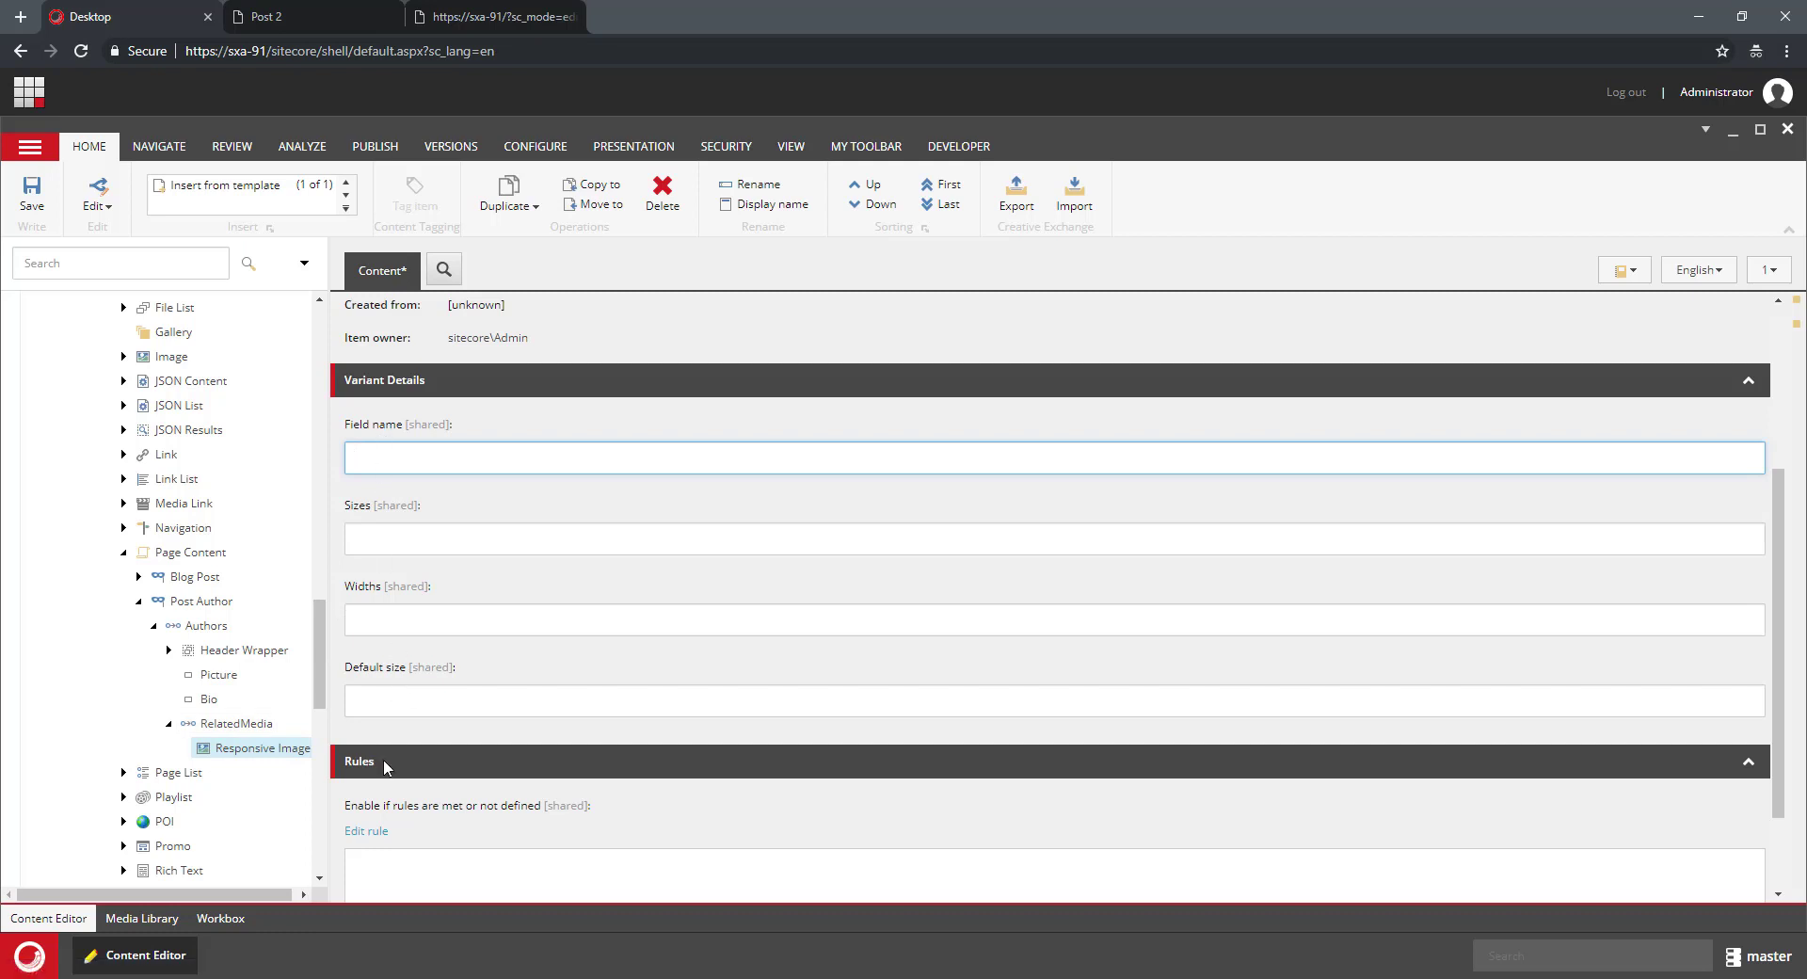
pyautogui.click(390, 701)
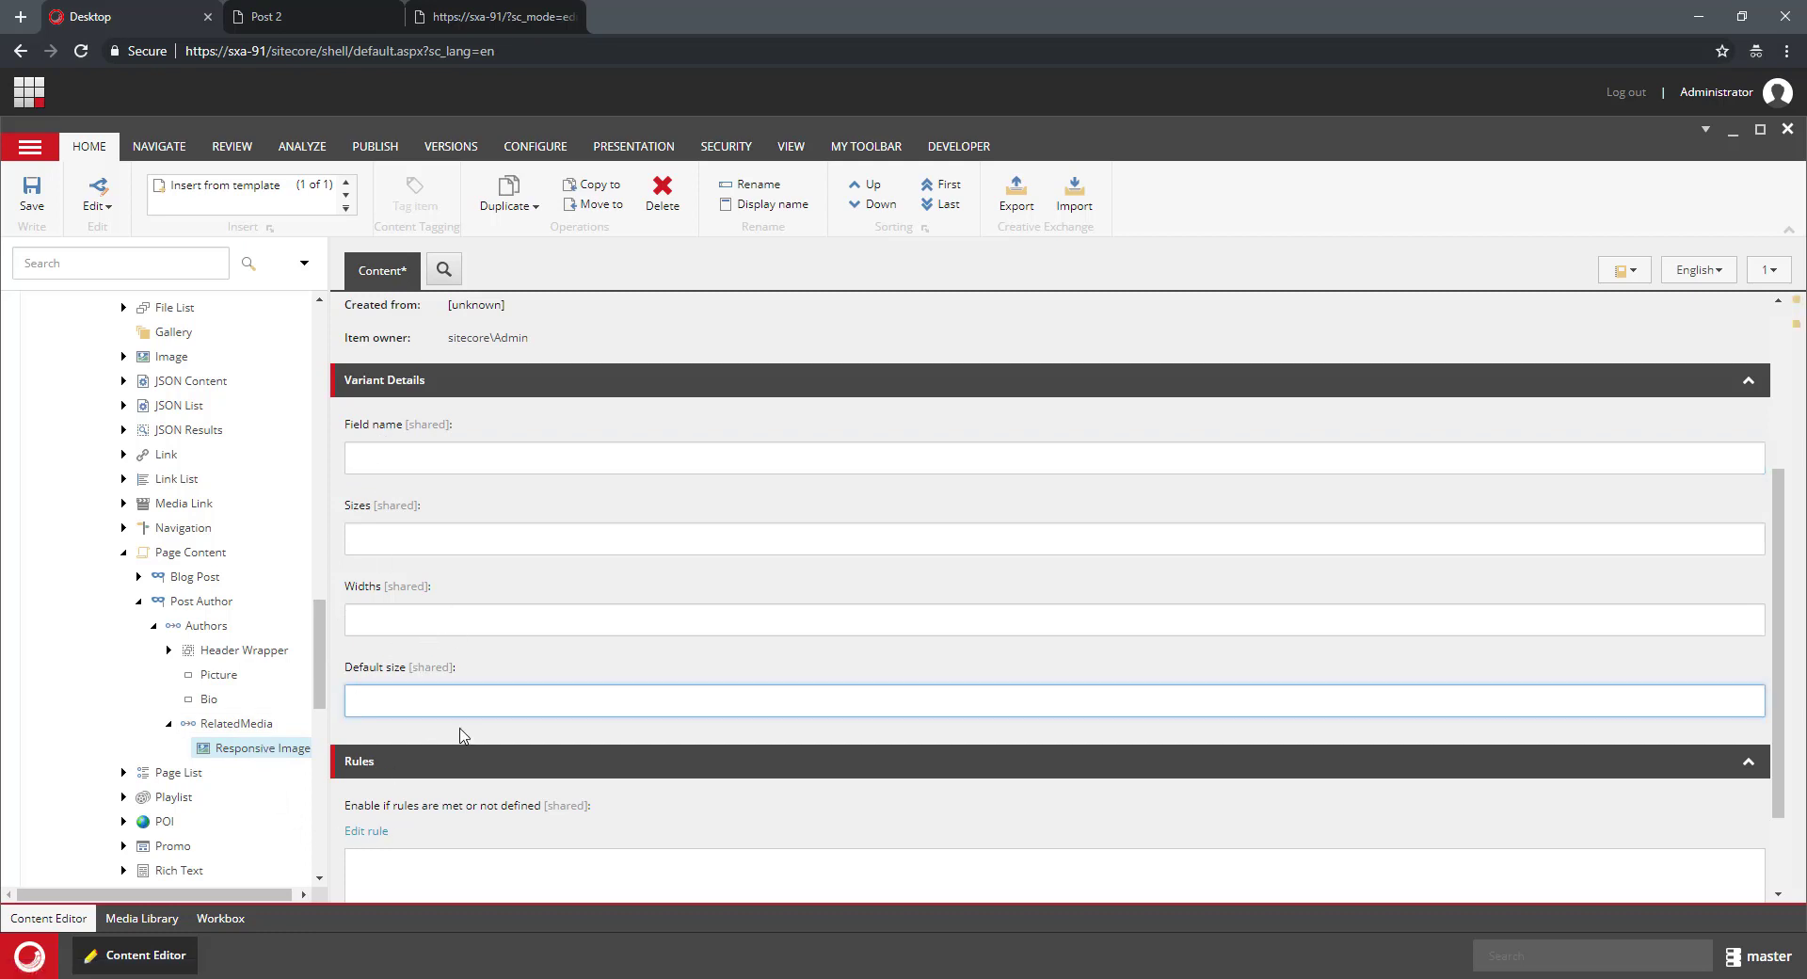
pyautogui.scroll(-1, 440, 698)
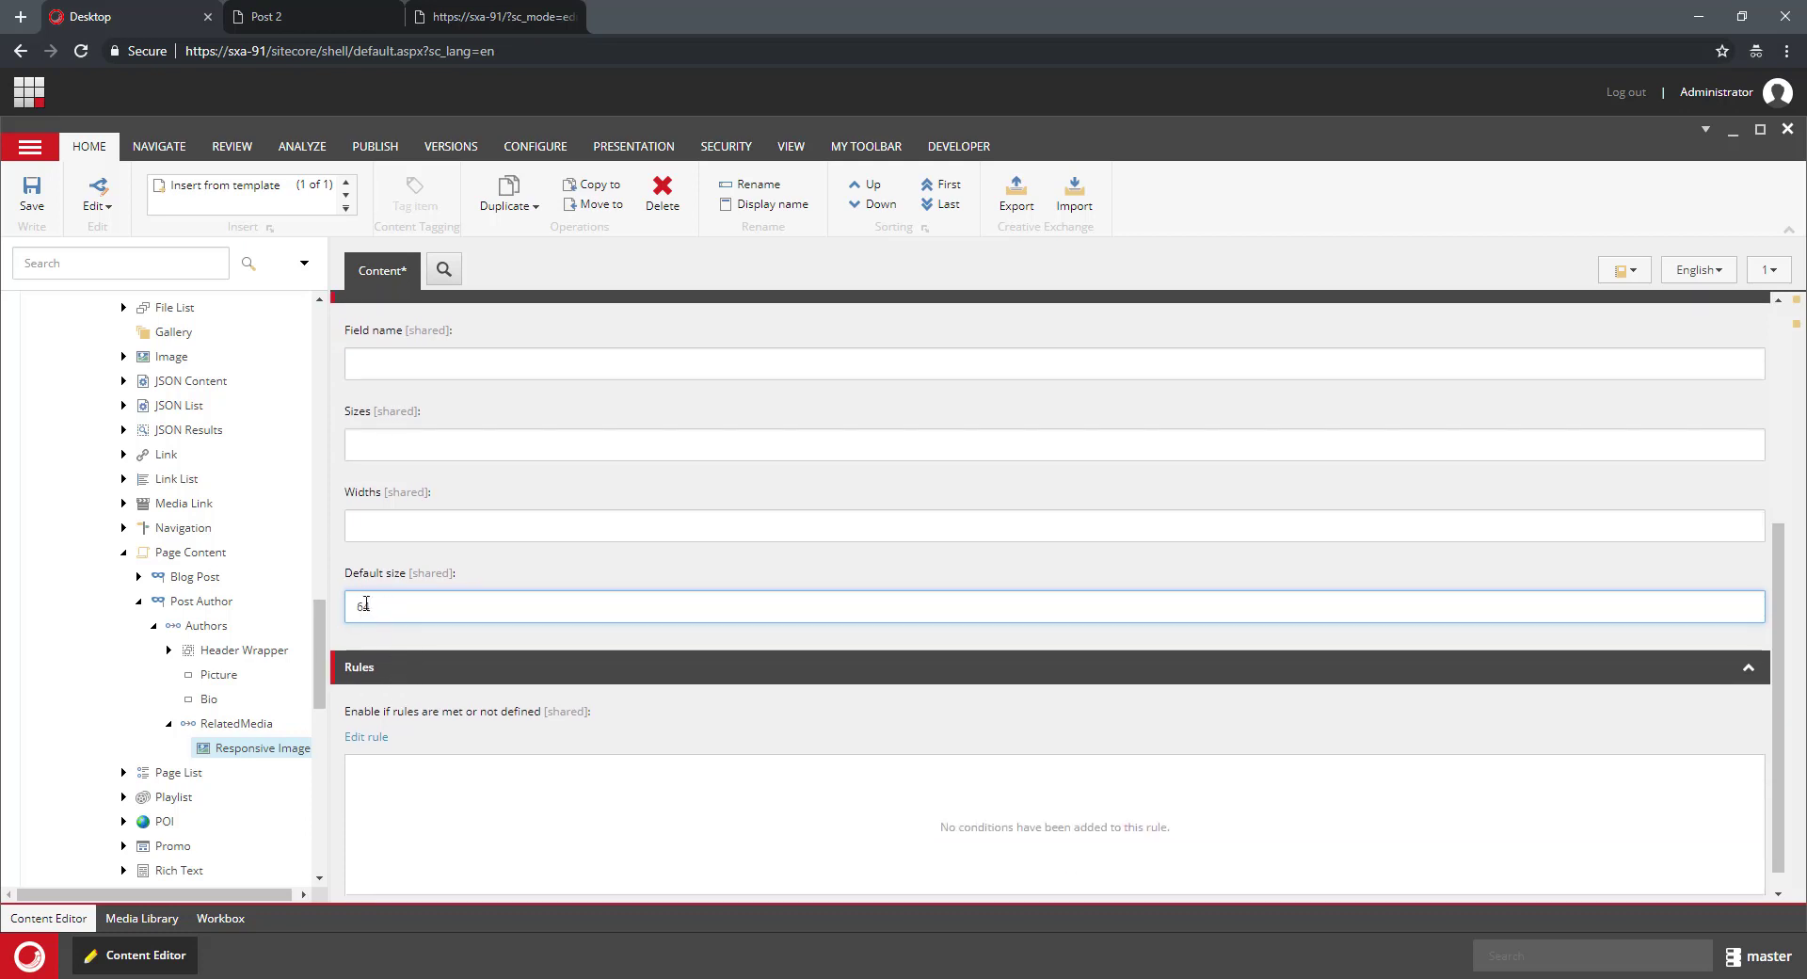
pyautogui.scroll(-1, 603, 697)
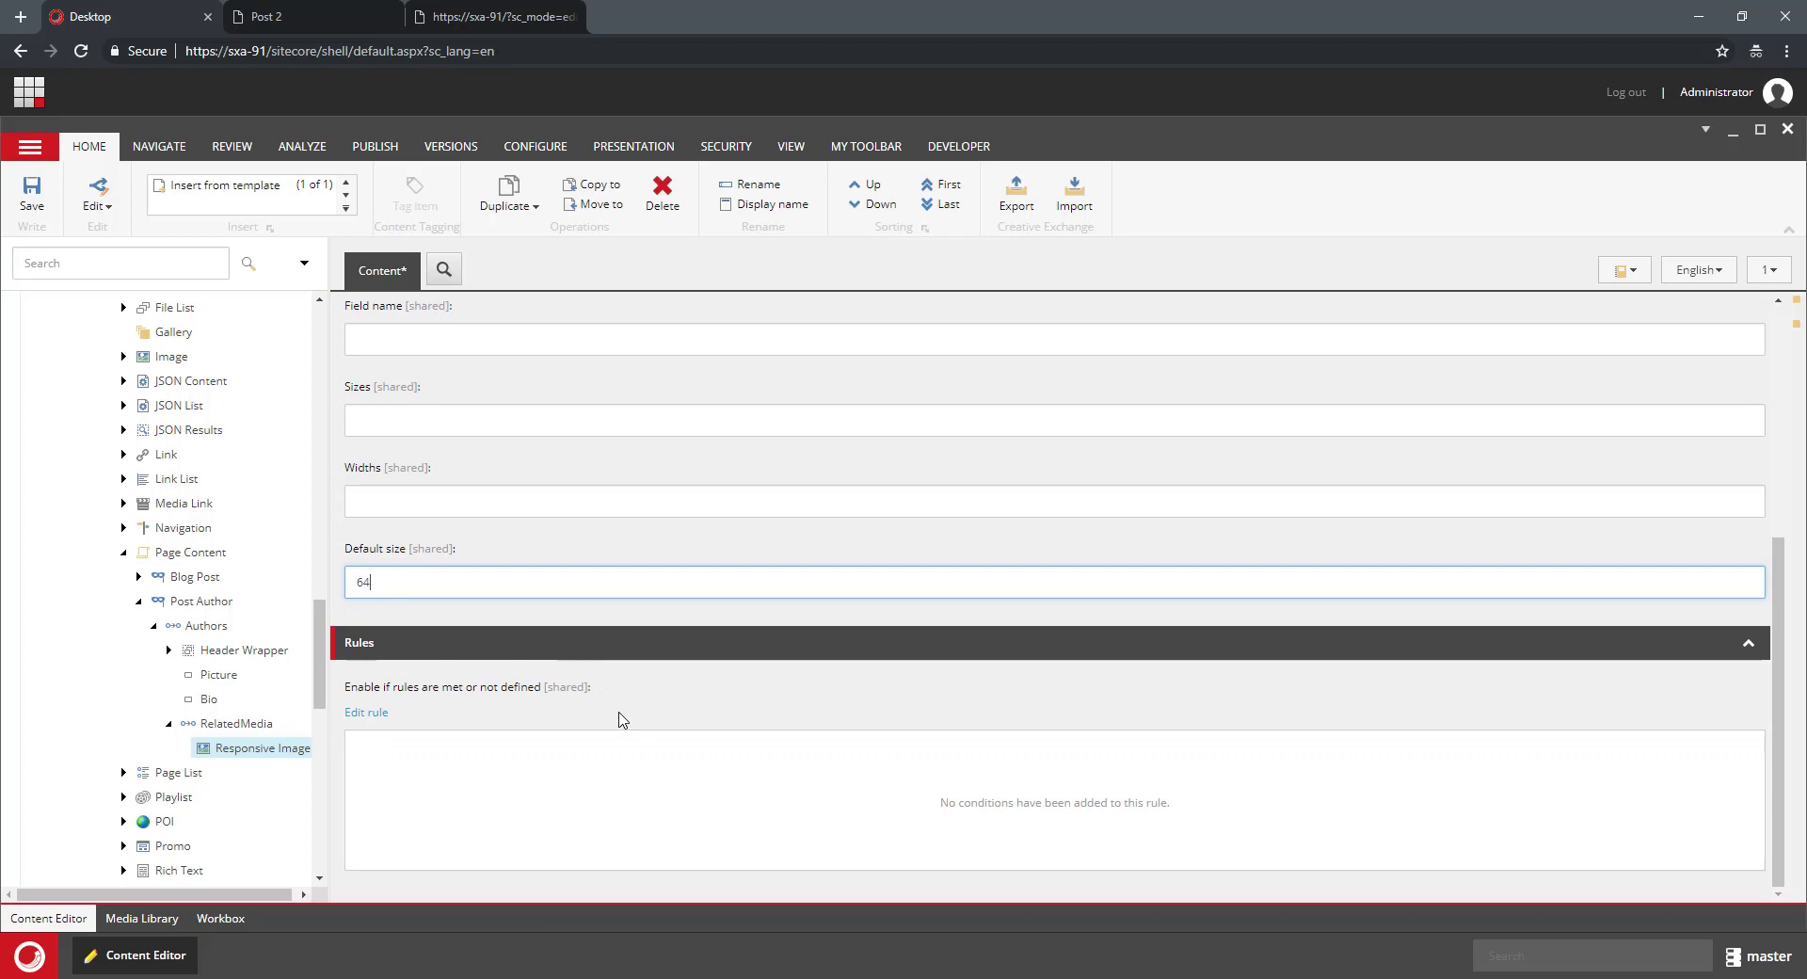
pyautogui.click(32, 193)
# - Save Post 2 in the Experience Editor to re-render the Post Author component
pyautogui.click(315, 19)
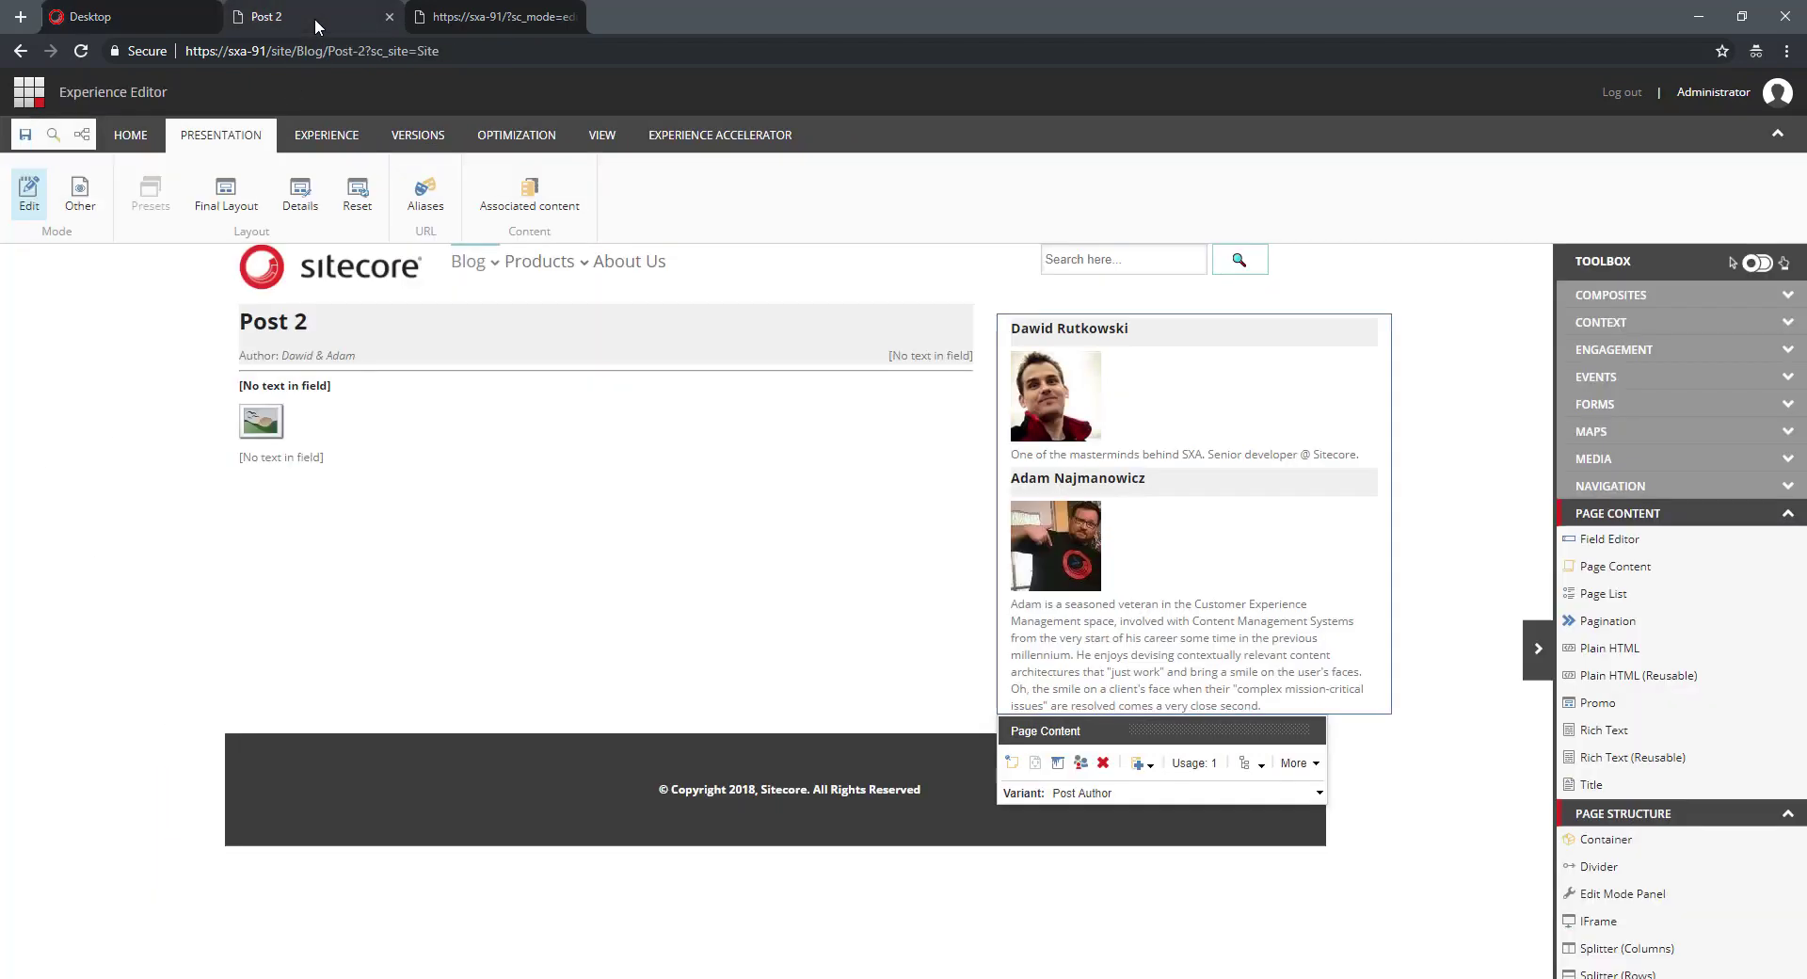
pyautogui.click(26, 135)
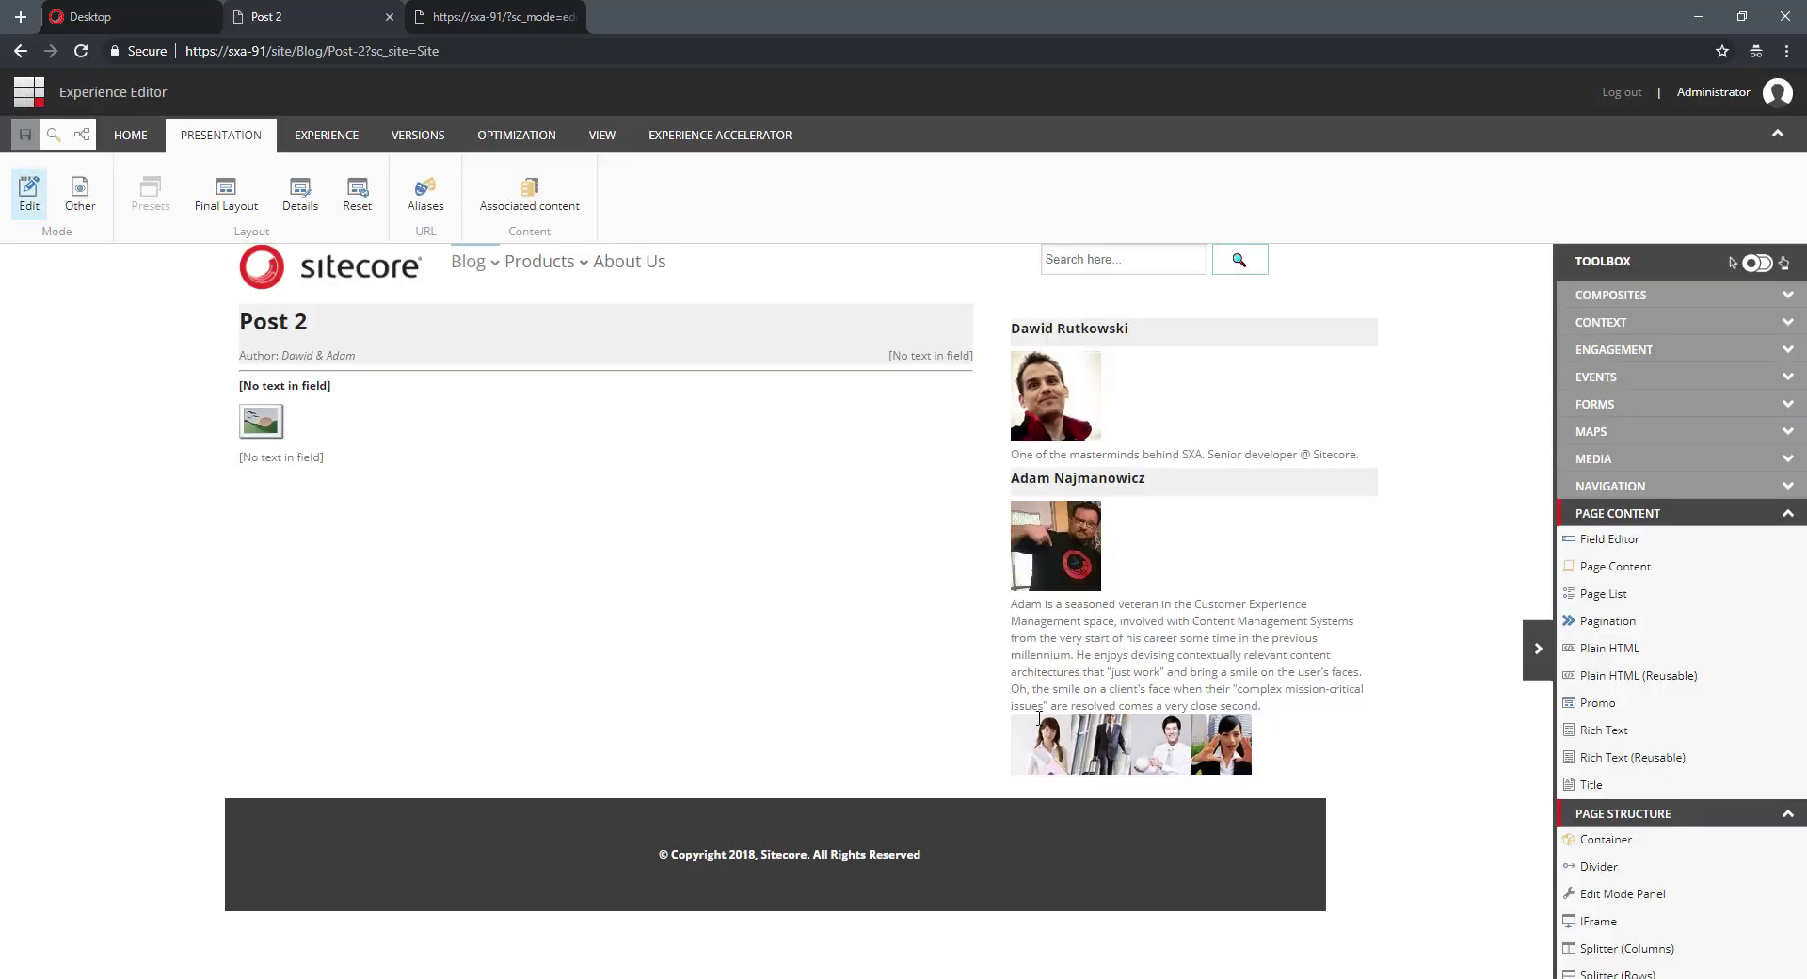
# - Compare the RelatedMedia selections of Post 2's two authors under Data/Authors with the images rendered on Post 2
pyautogui.click(110, 19)
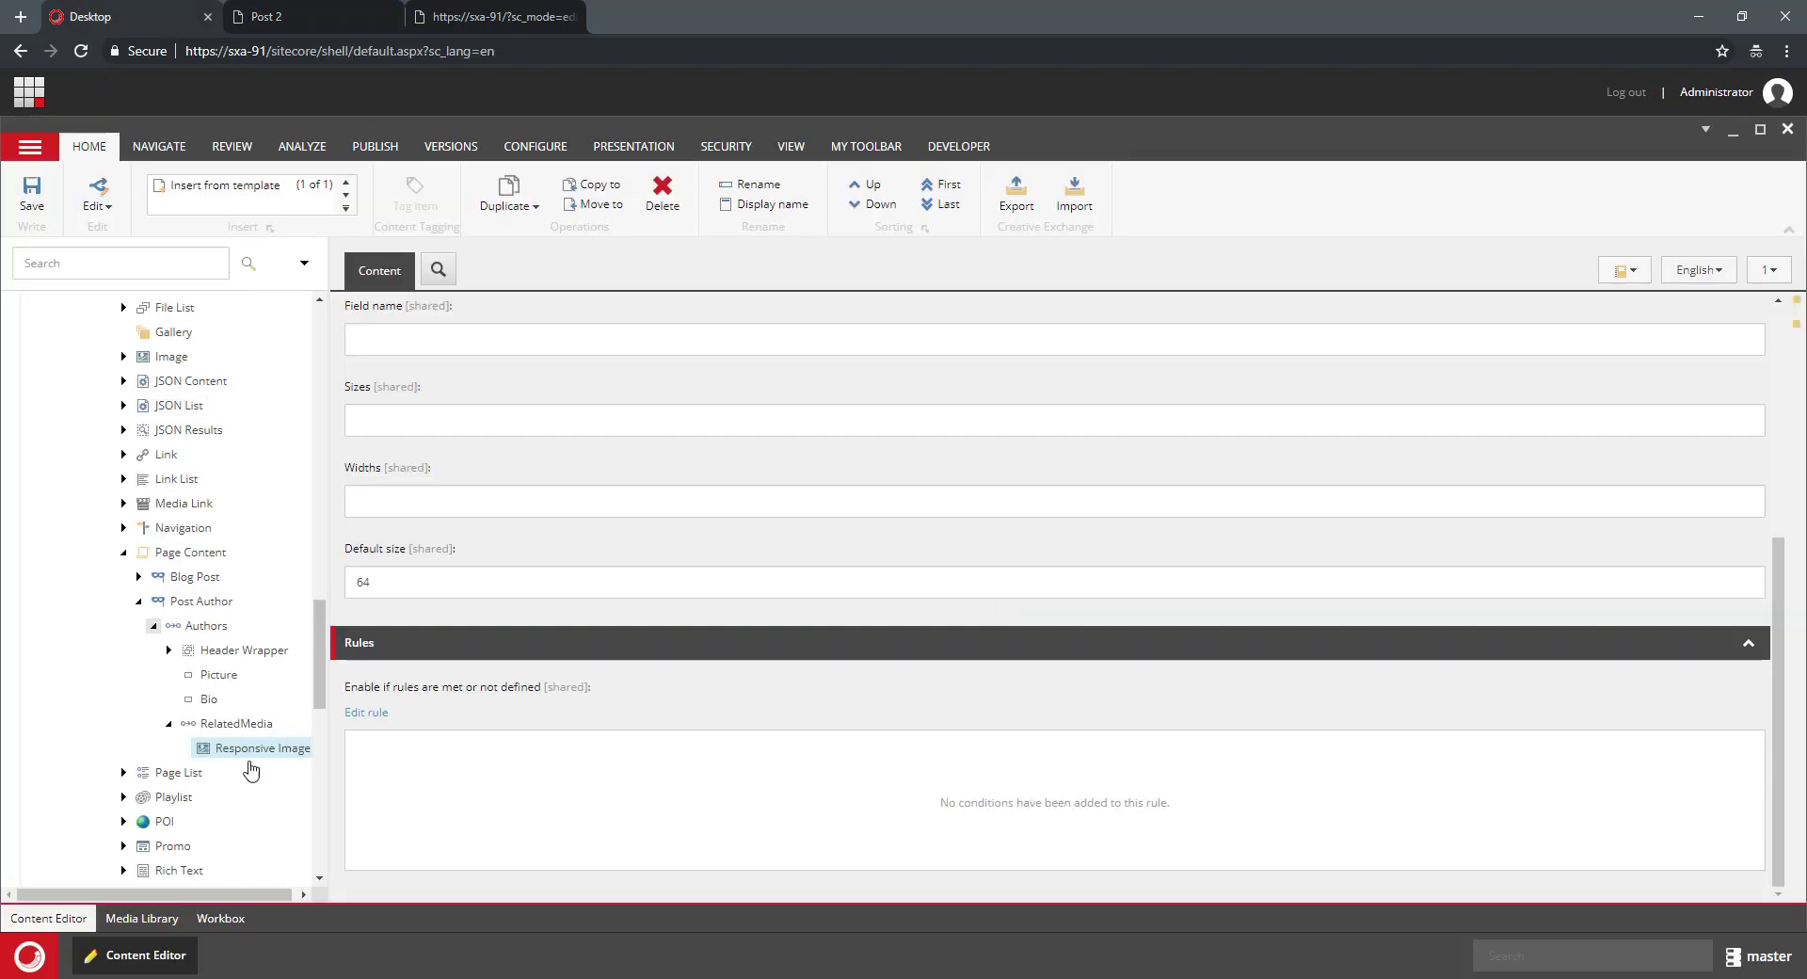
pyautogui.scroll(5, 243, 577)
pyautogui.scroll(10, 240, 570)
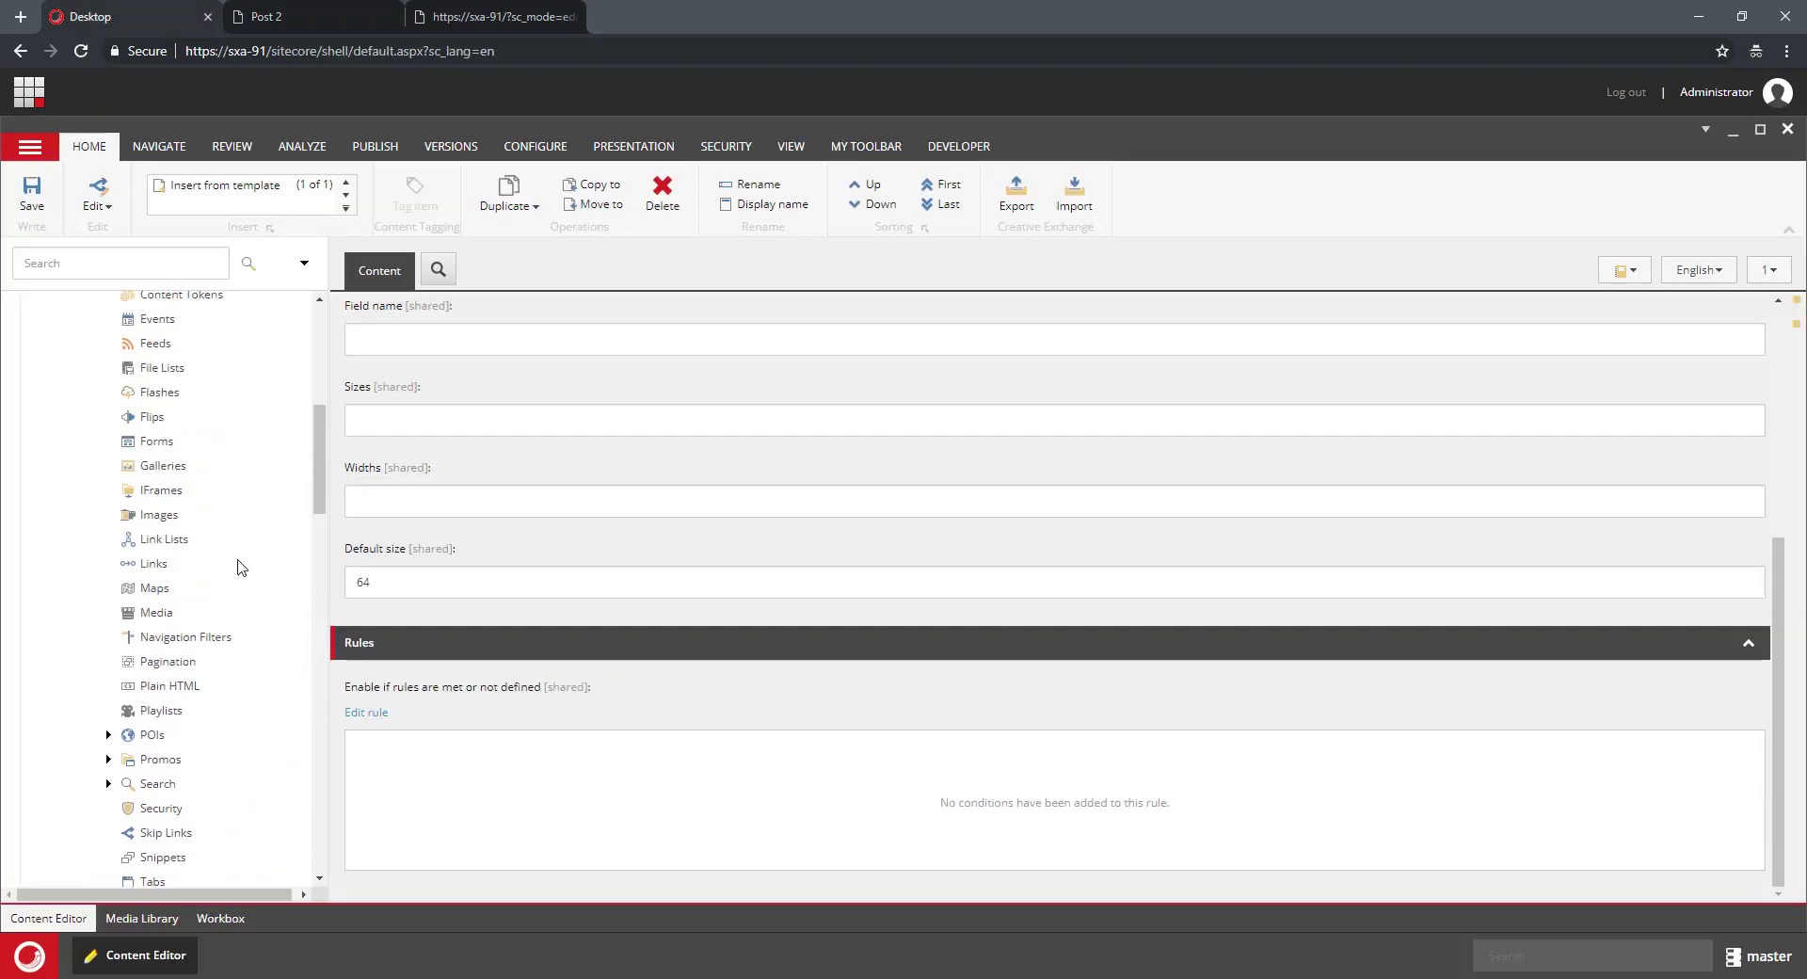
pyautogui.click(109, 688)
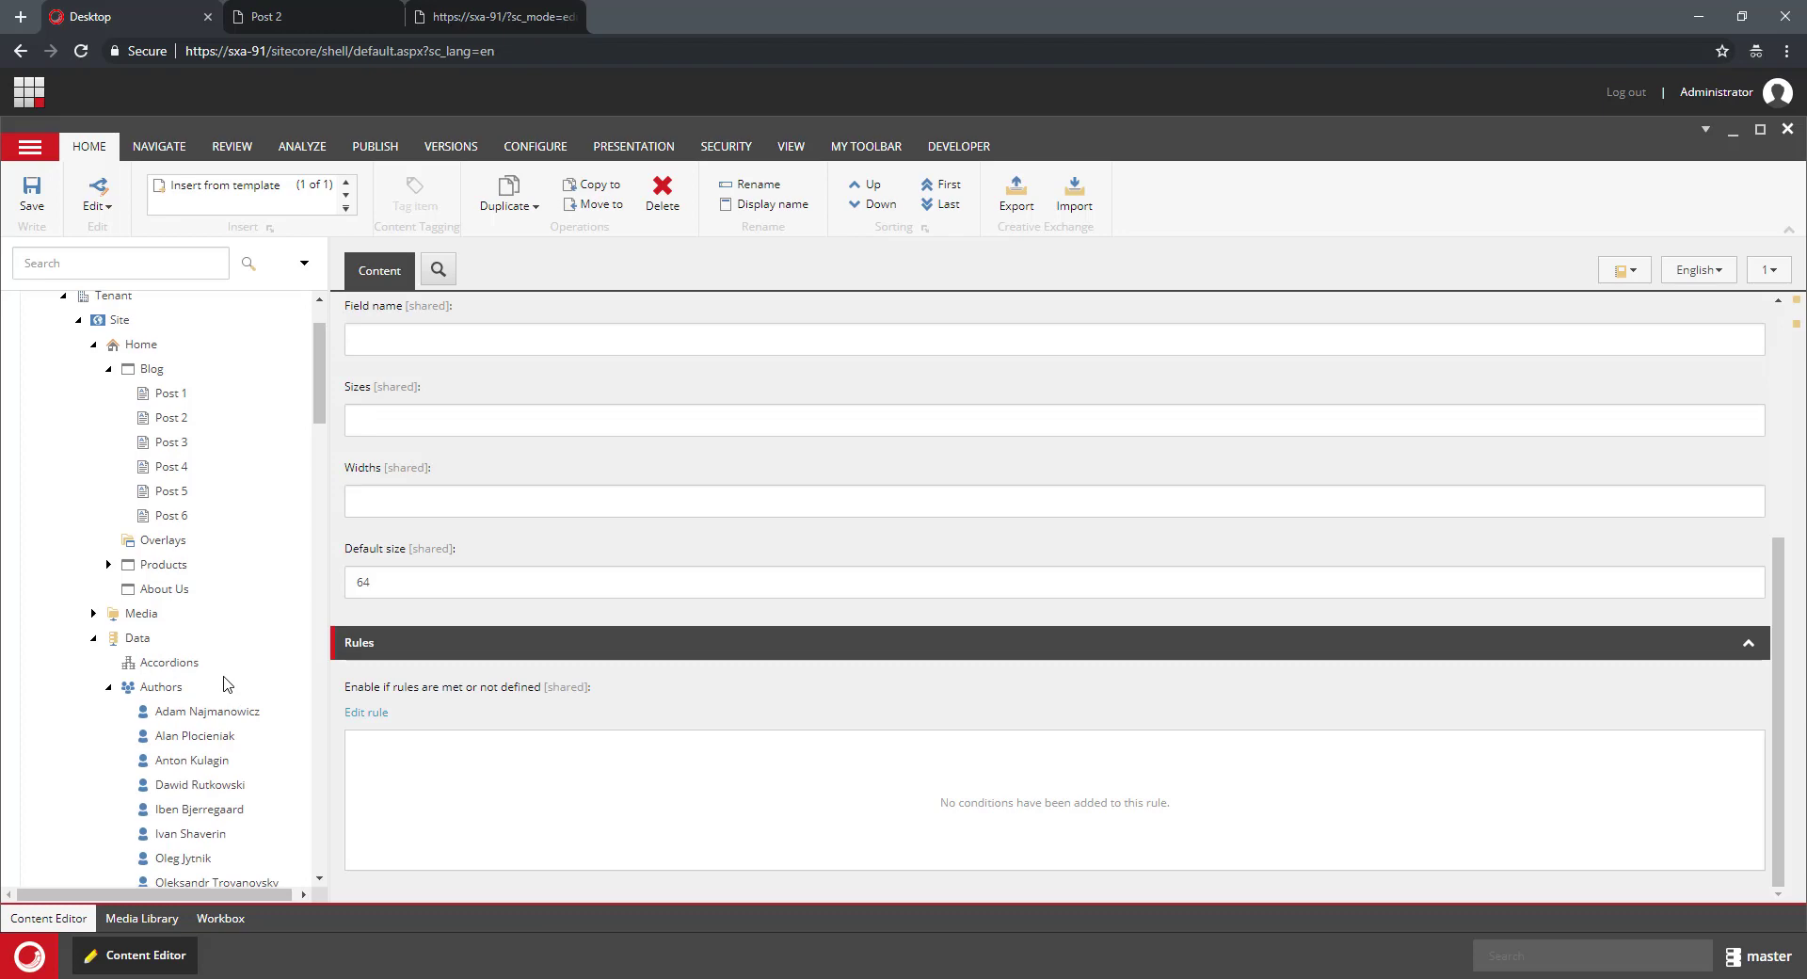
pyautogui.scroll(-3, 145, 694)
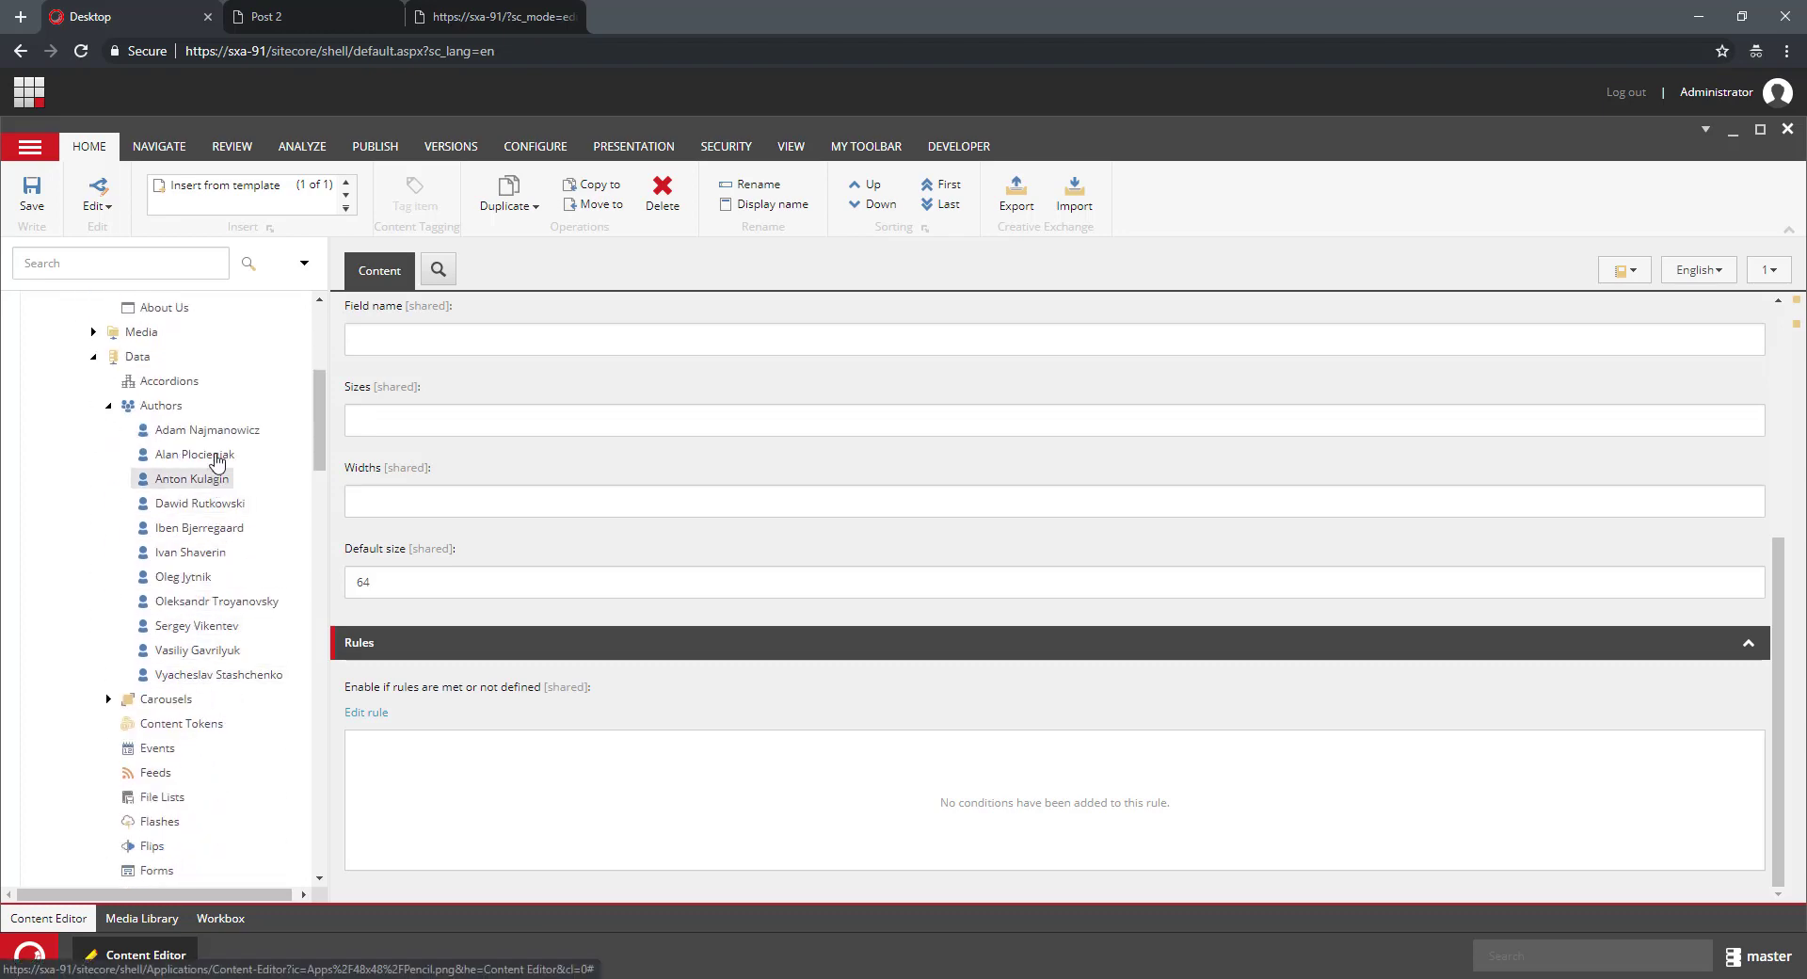
pyautogui.scroll(-3, 1004, 793)
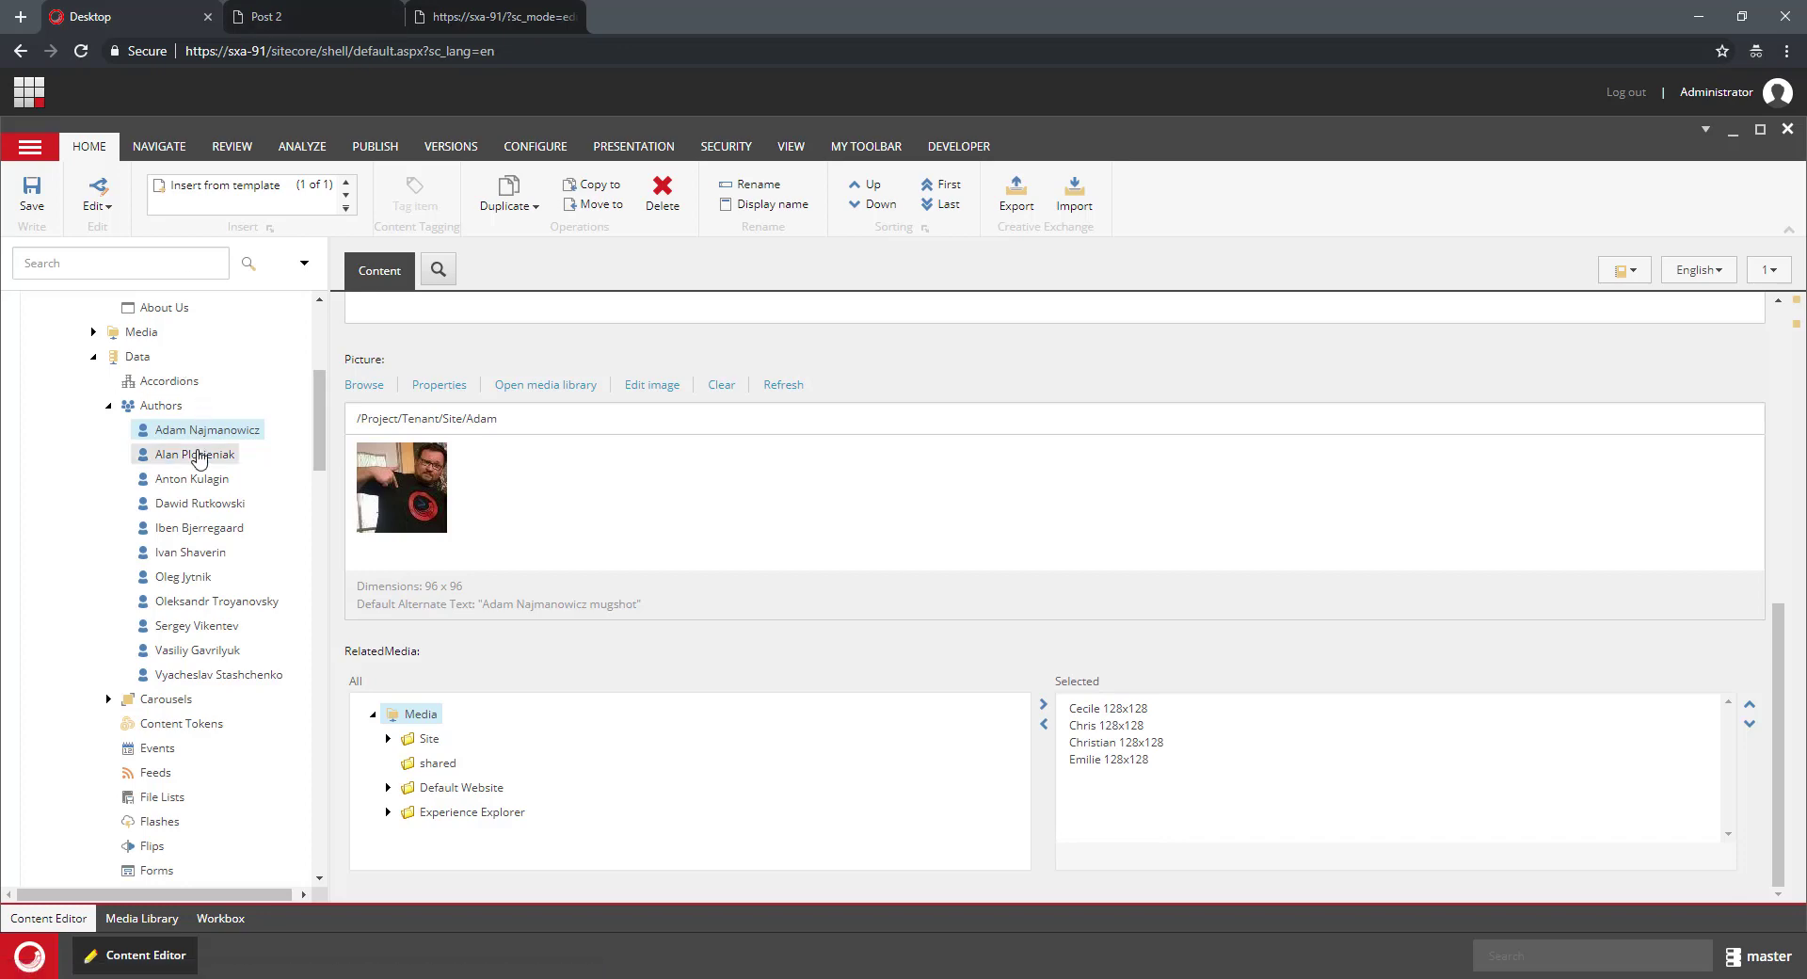
pyautogui.click(197, 507)
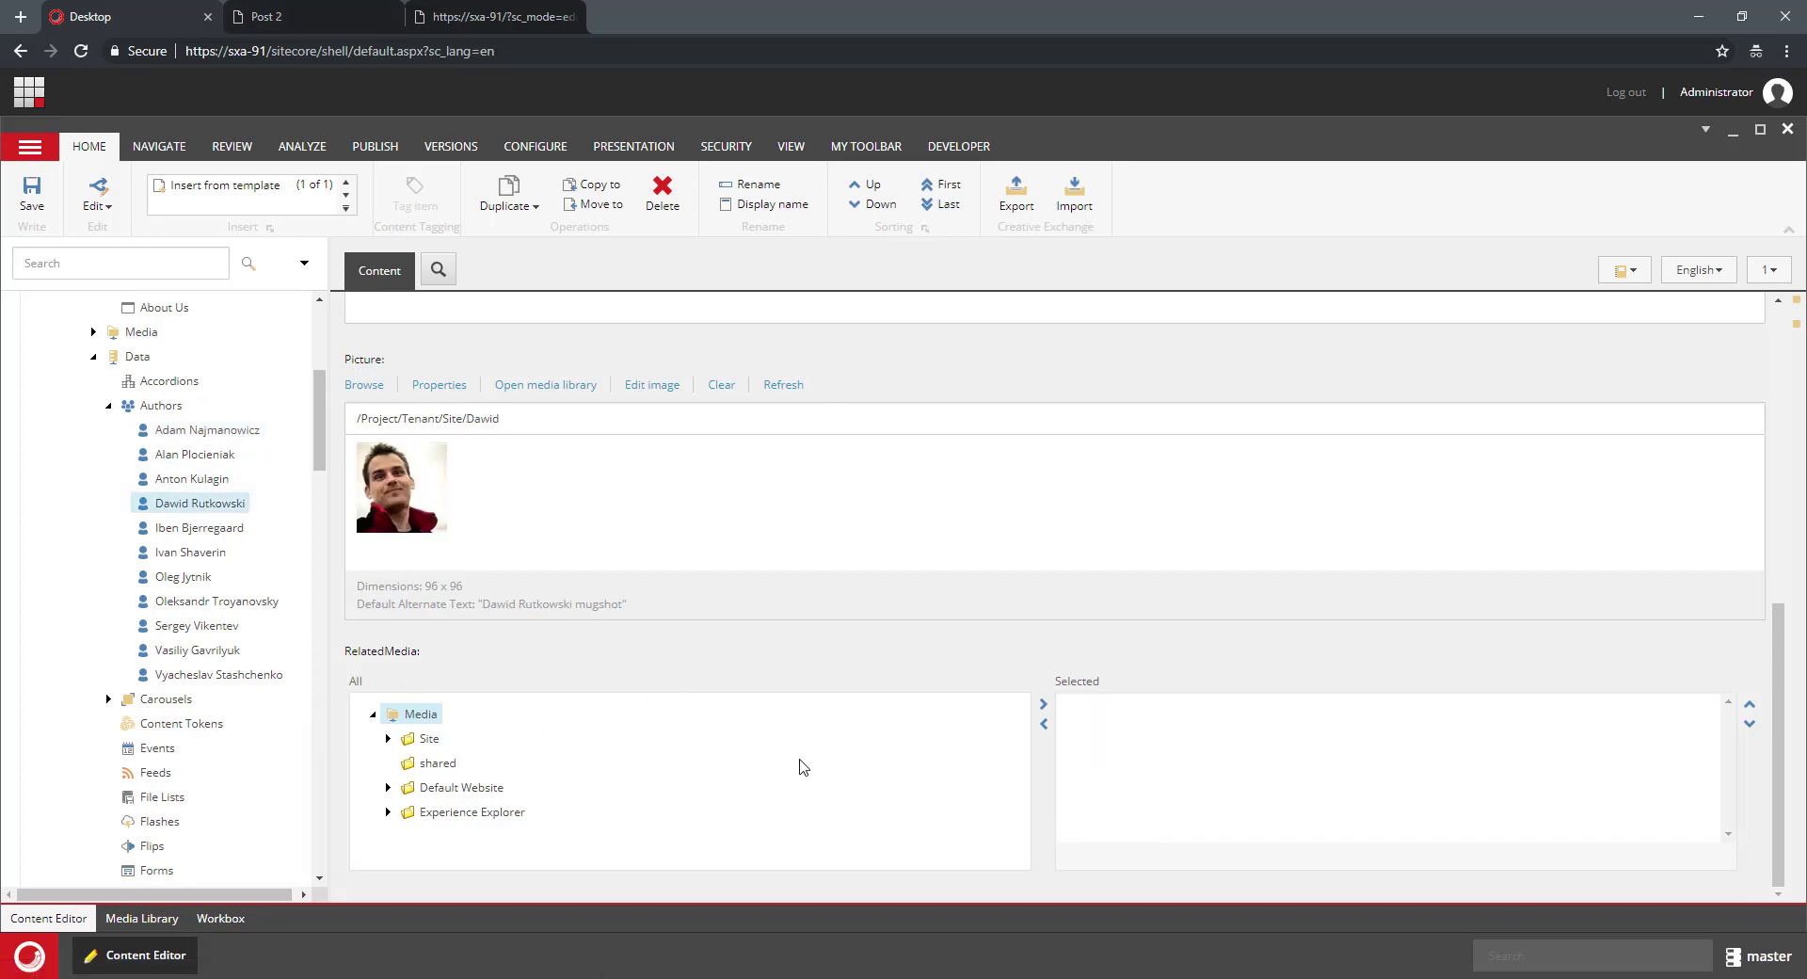
pyautogui.click(324, 18)
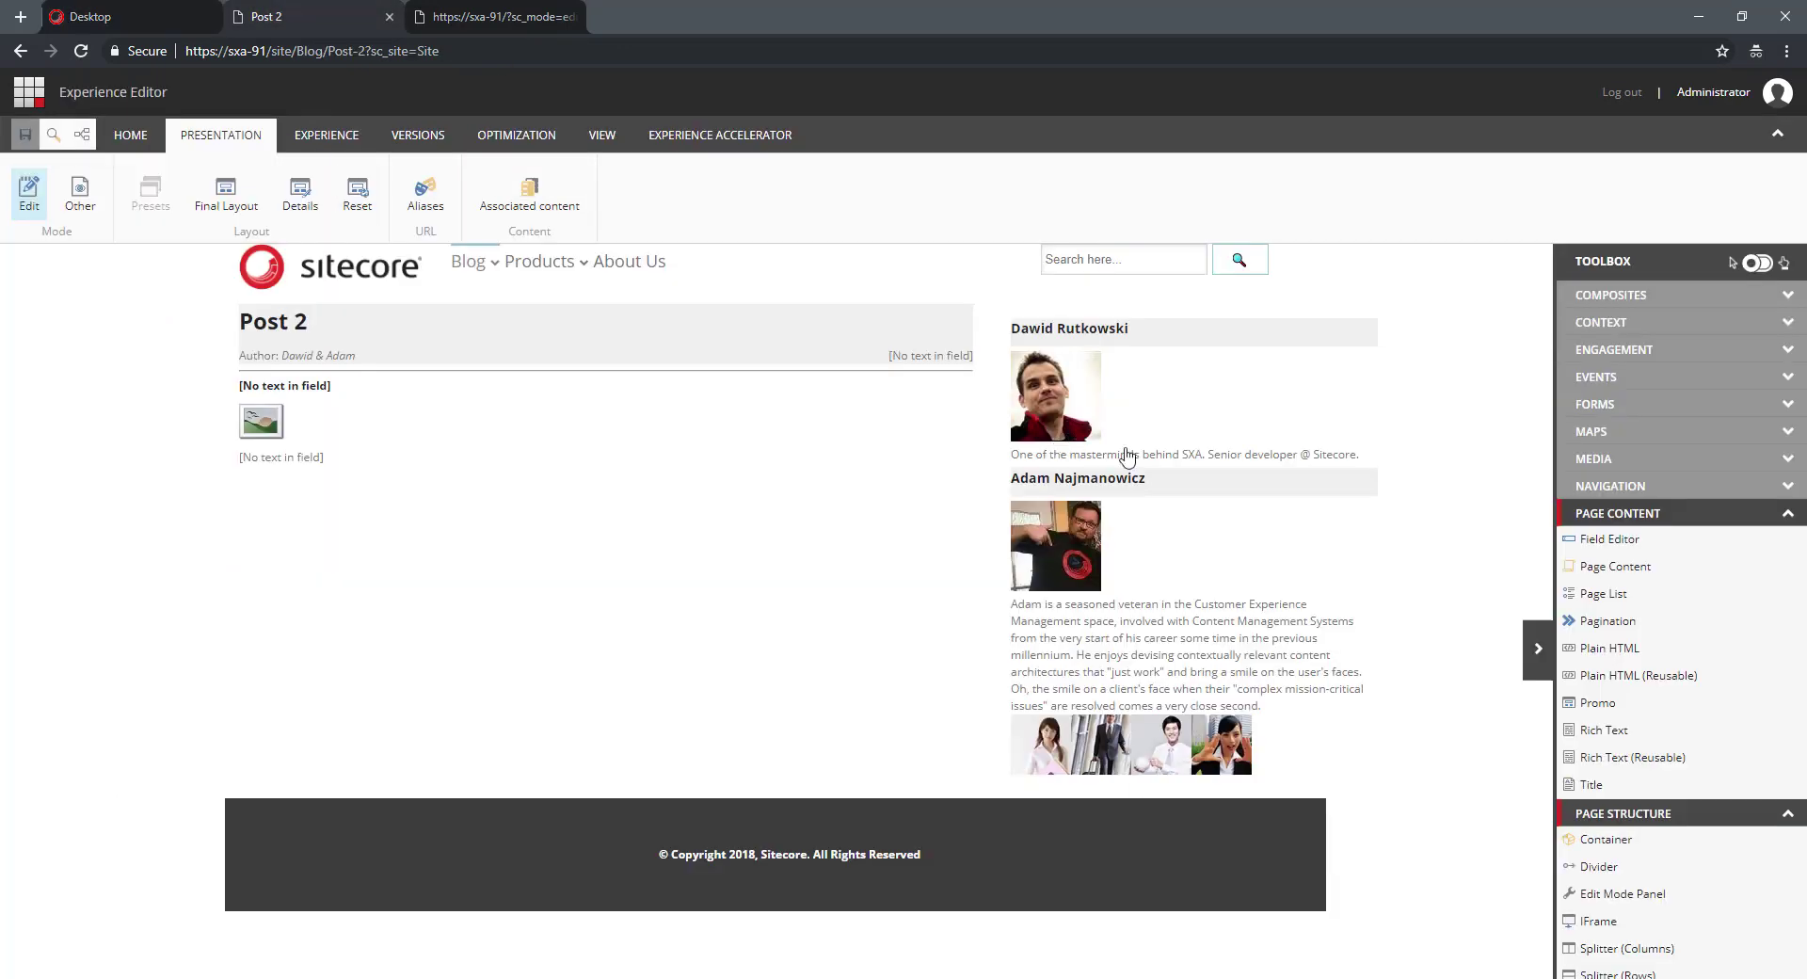
# - In the Content Editor, add cover and sc_logo from Default Website to the RelatedMedia of Post 2's first-listed author
pyautogui.click(165, 16)
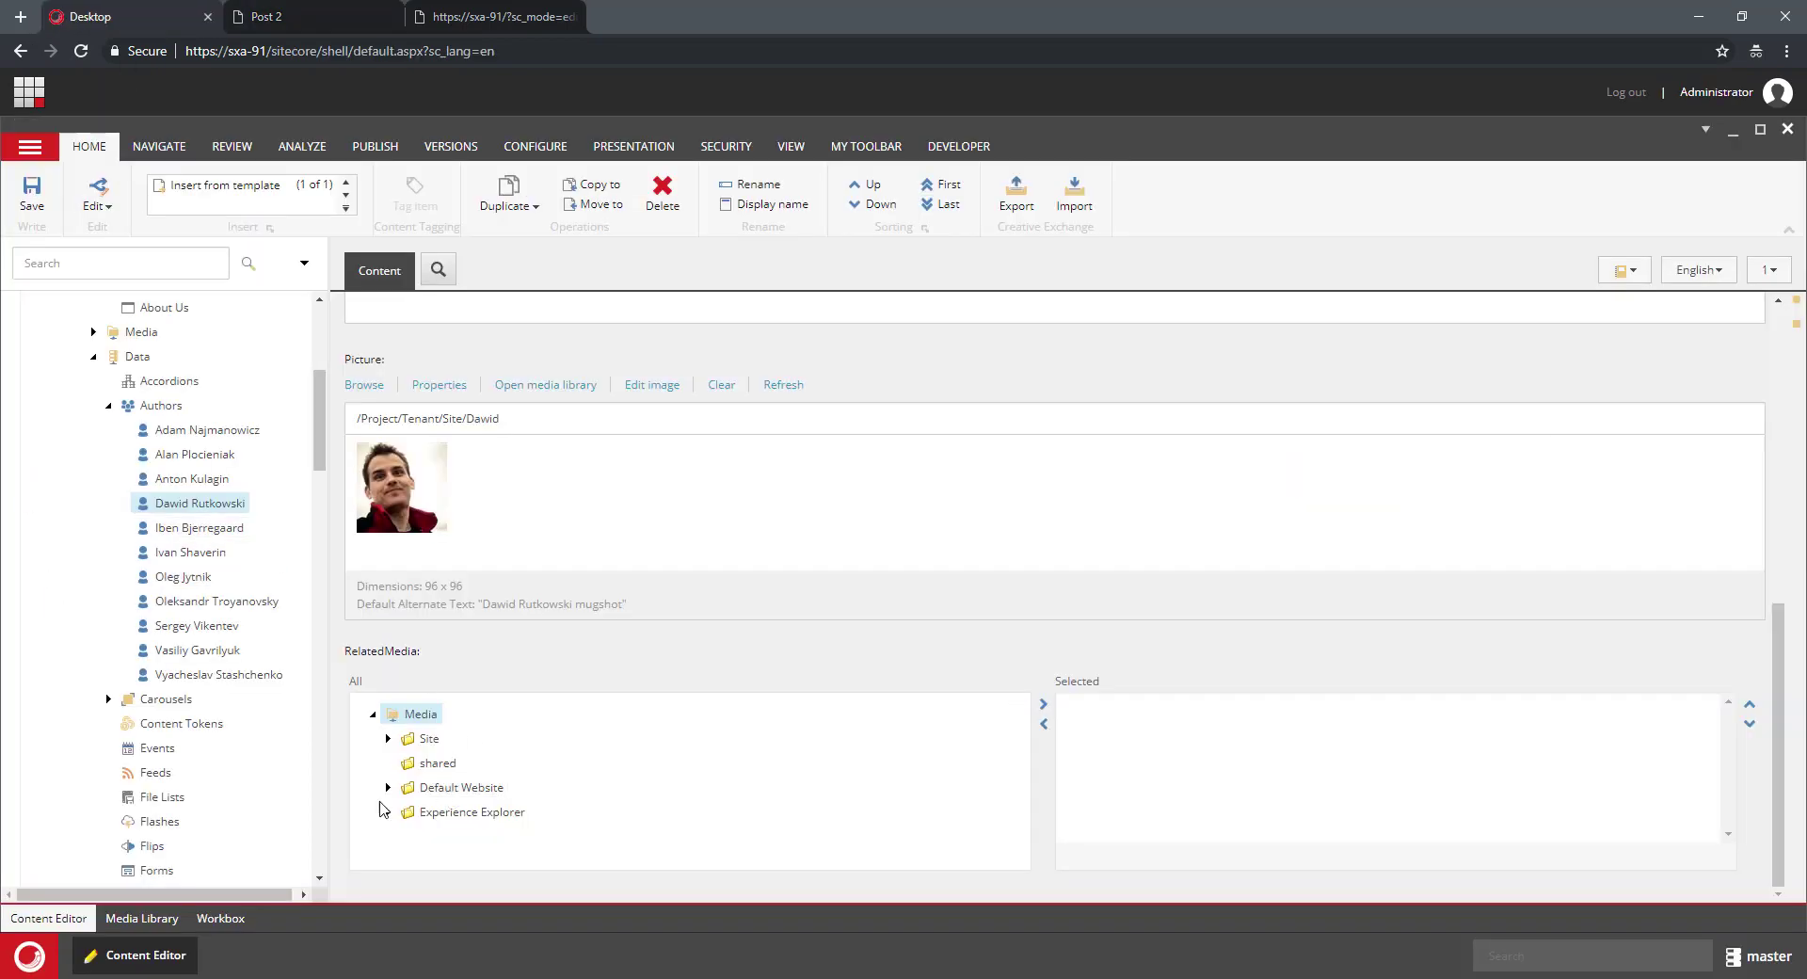
pyautogui.click(387, 811)
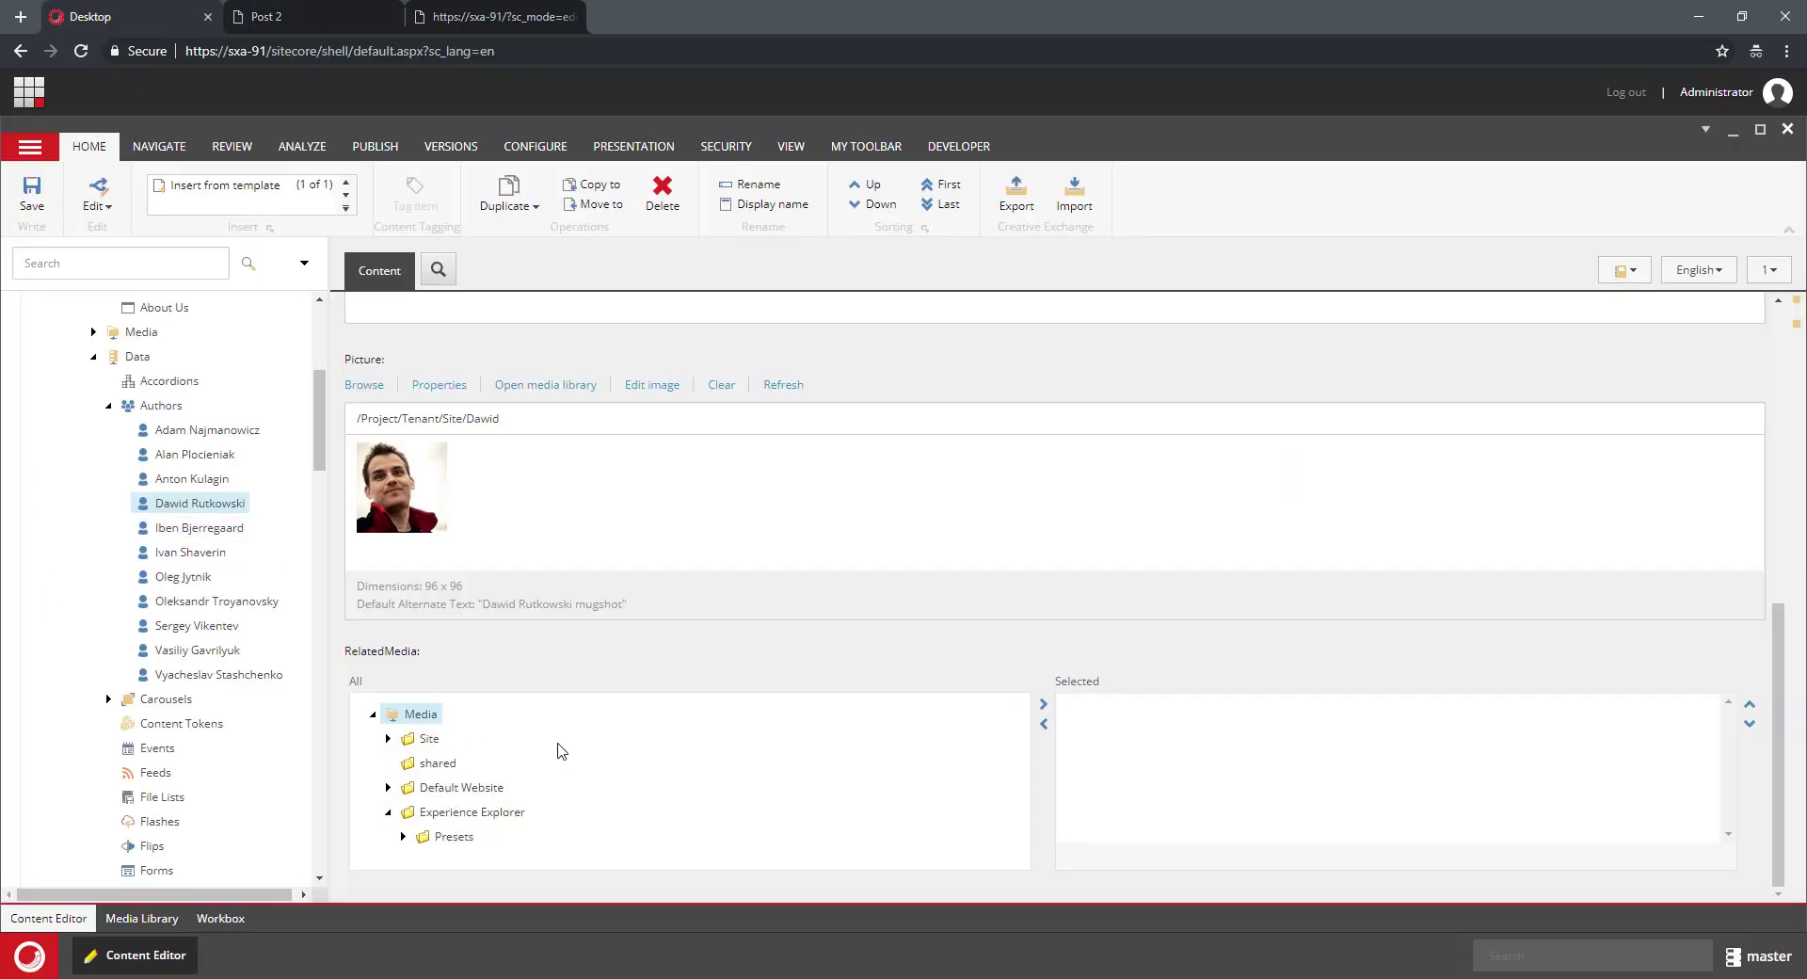
pyautogui.click(389, 787)
pyautogui.scroll(-1, 451, 781)
pyautogui.doubleClick(449, 773)
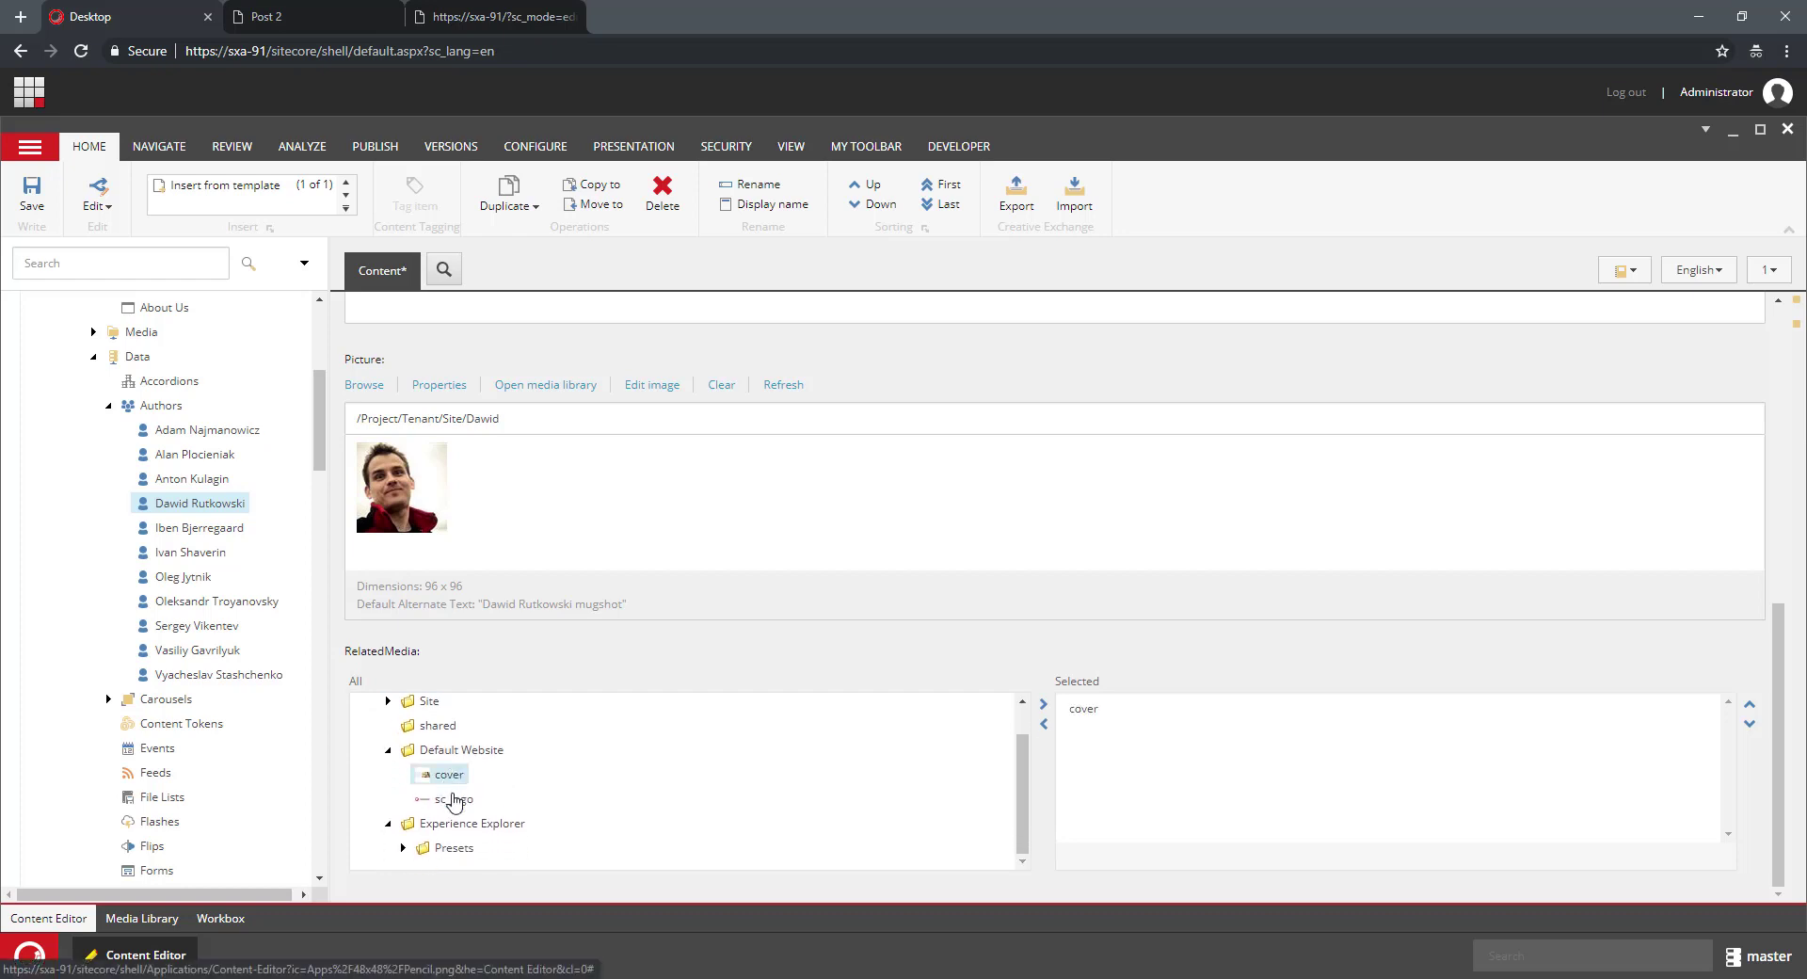
pyautogui.doubleClick(456, 799)
# - Add Chris 128x128 and Christian 128x128 from Experience Explorer/Presets to the author's RelatedMedia, and save the item
pyautogui.click(403, 847)
pyautogui.scroll(-3, 506, 772)
pyautogui.scroll(3, 506, 772)
pyautogui.doubleClick(466, 757)
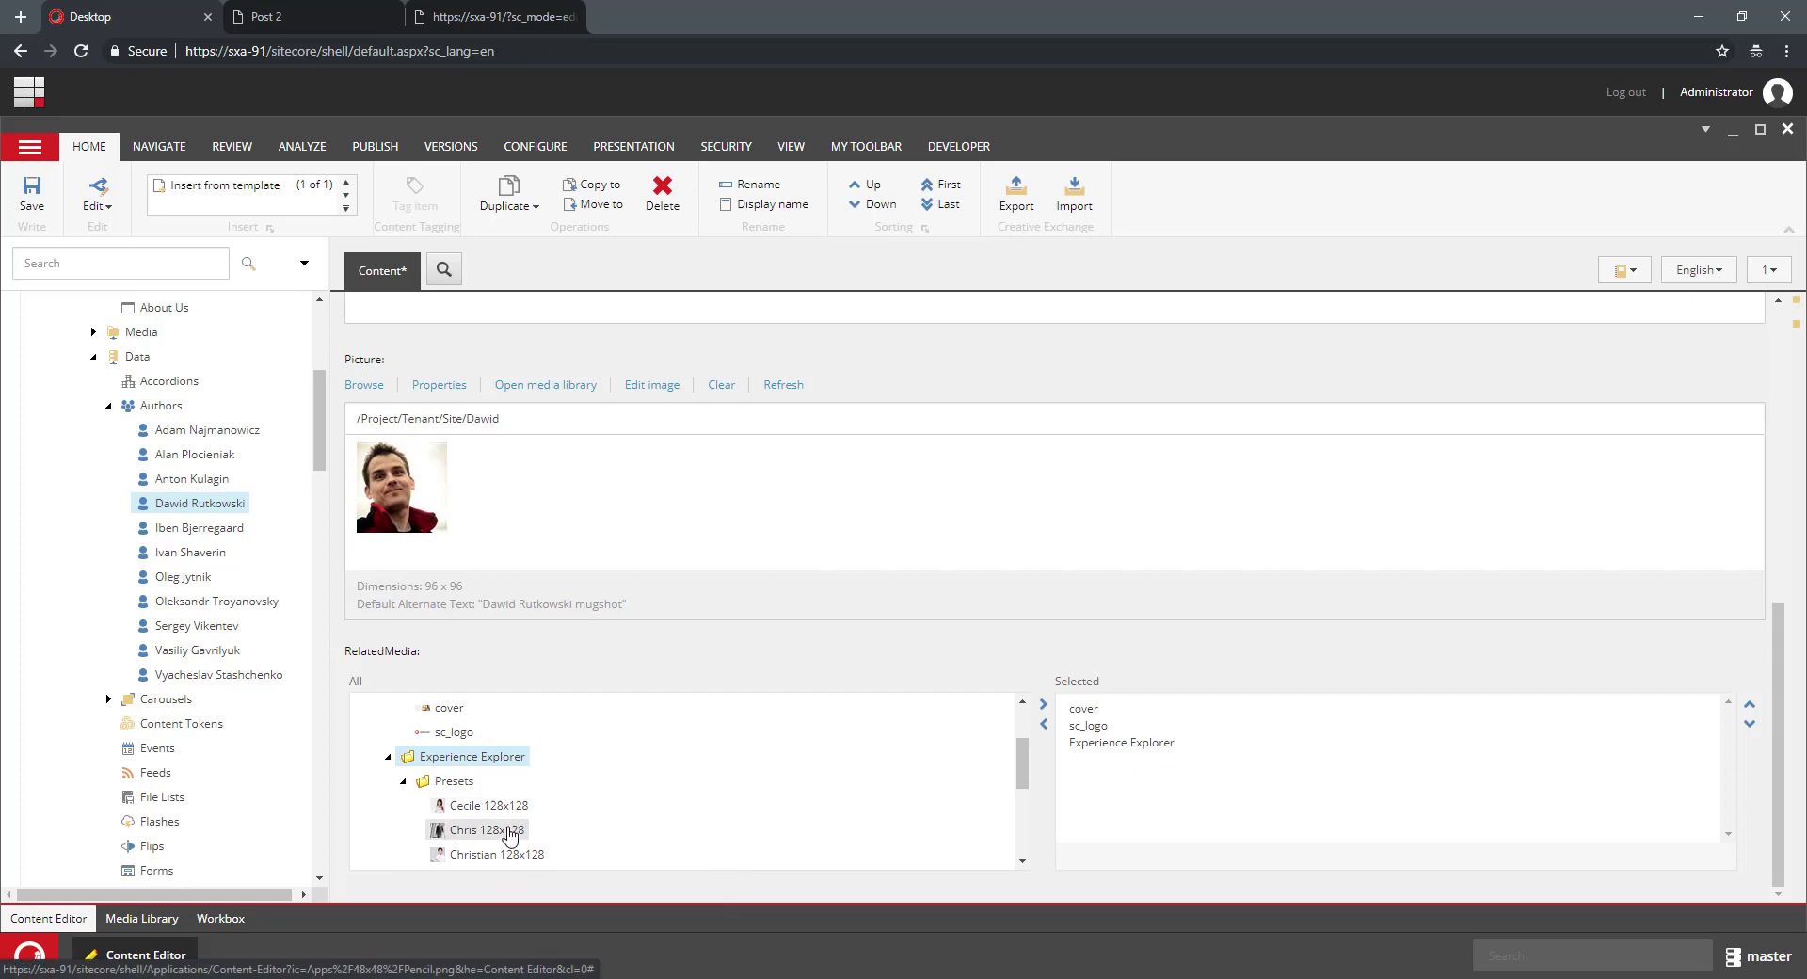
pyautogui.doubleClick(1156, 746)
pyautogui.click(490, 832)
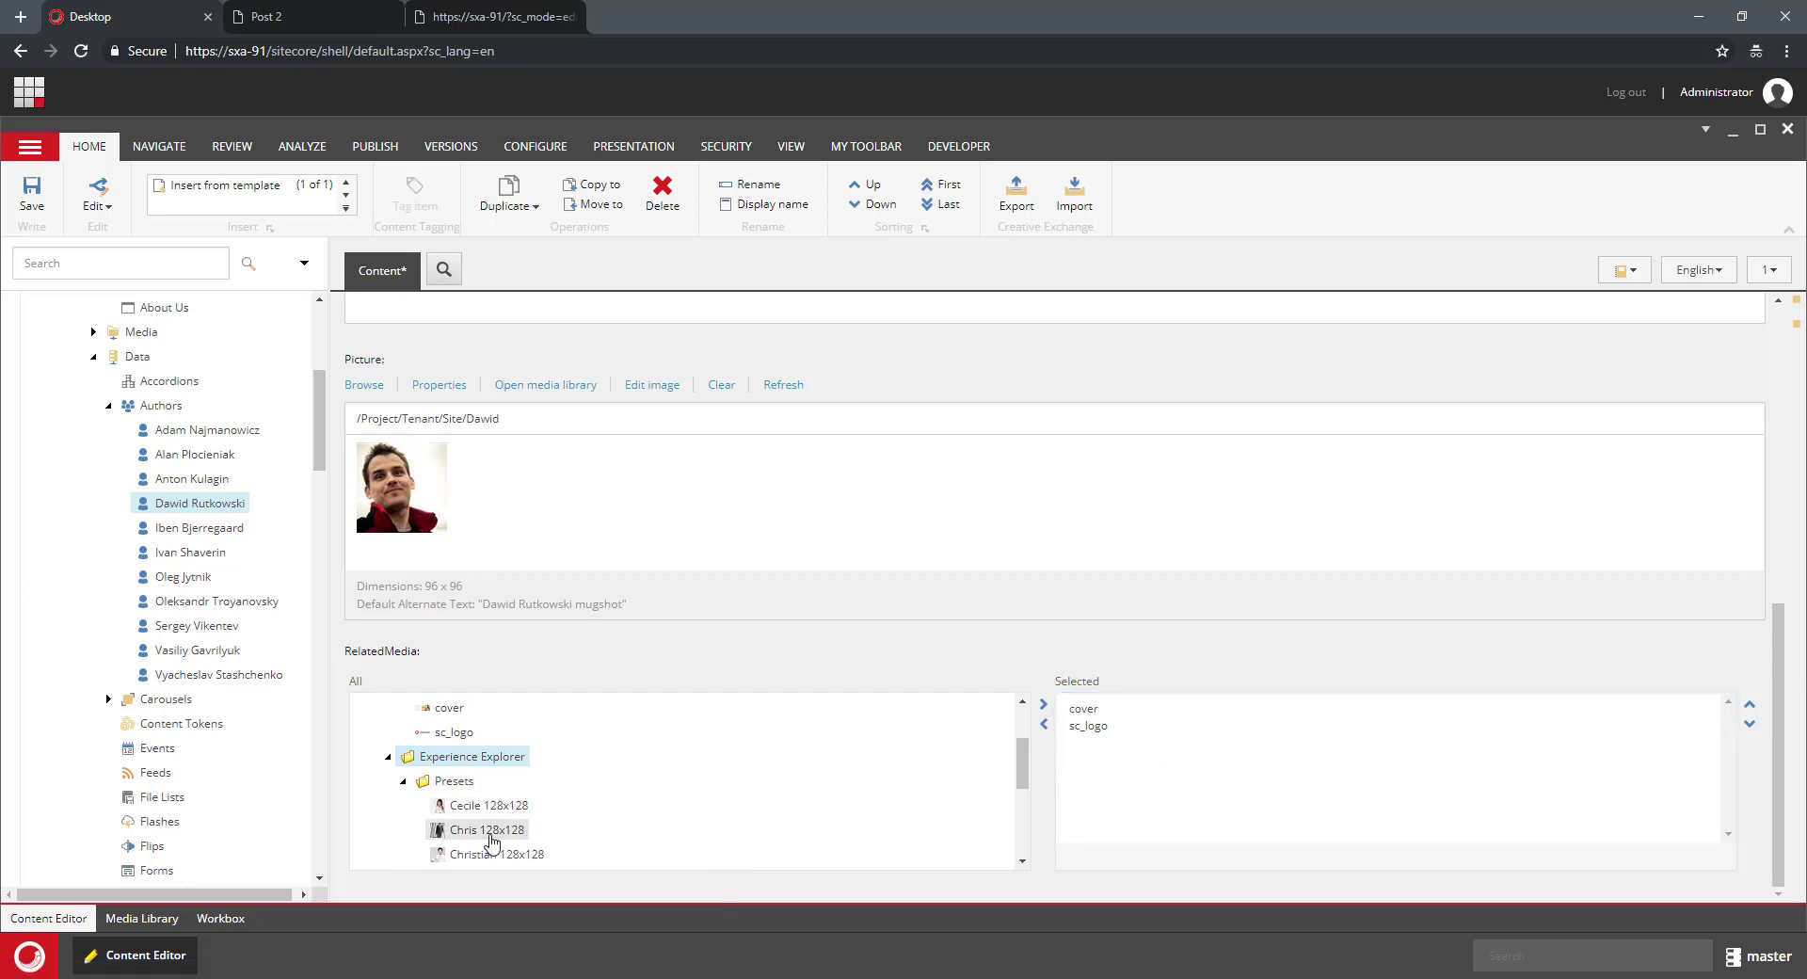
pyautogui.doubleClick(489, 832)
pyautogui.doubleClick(491, 854)
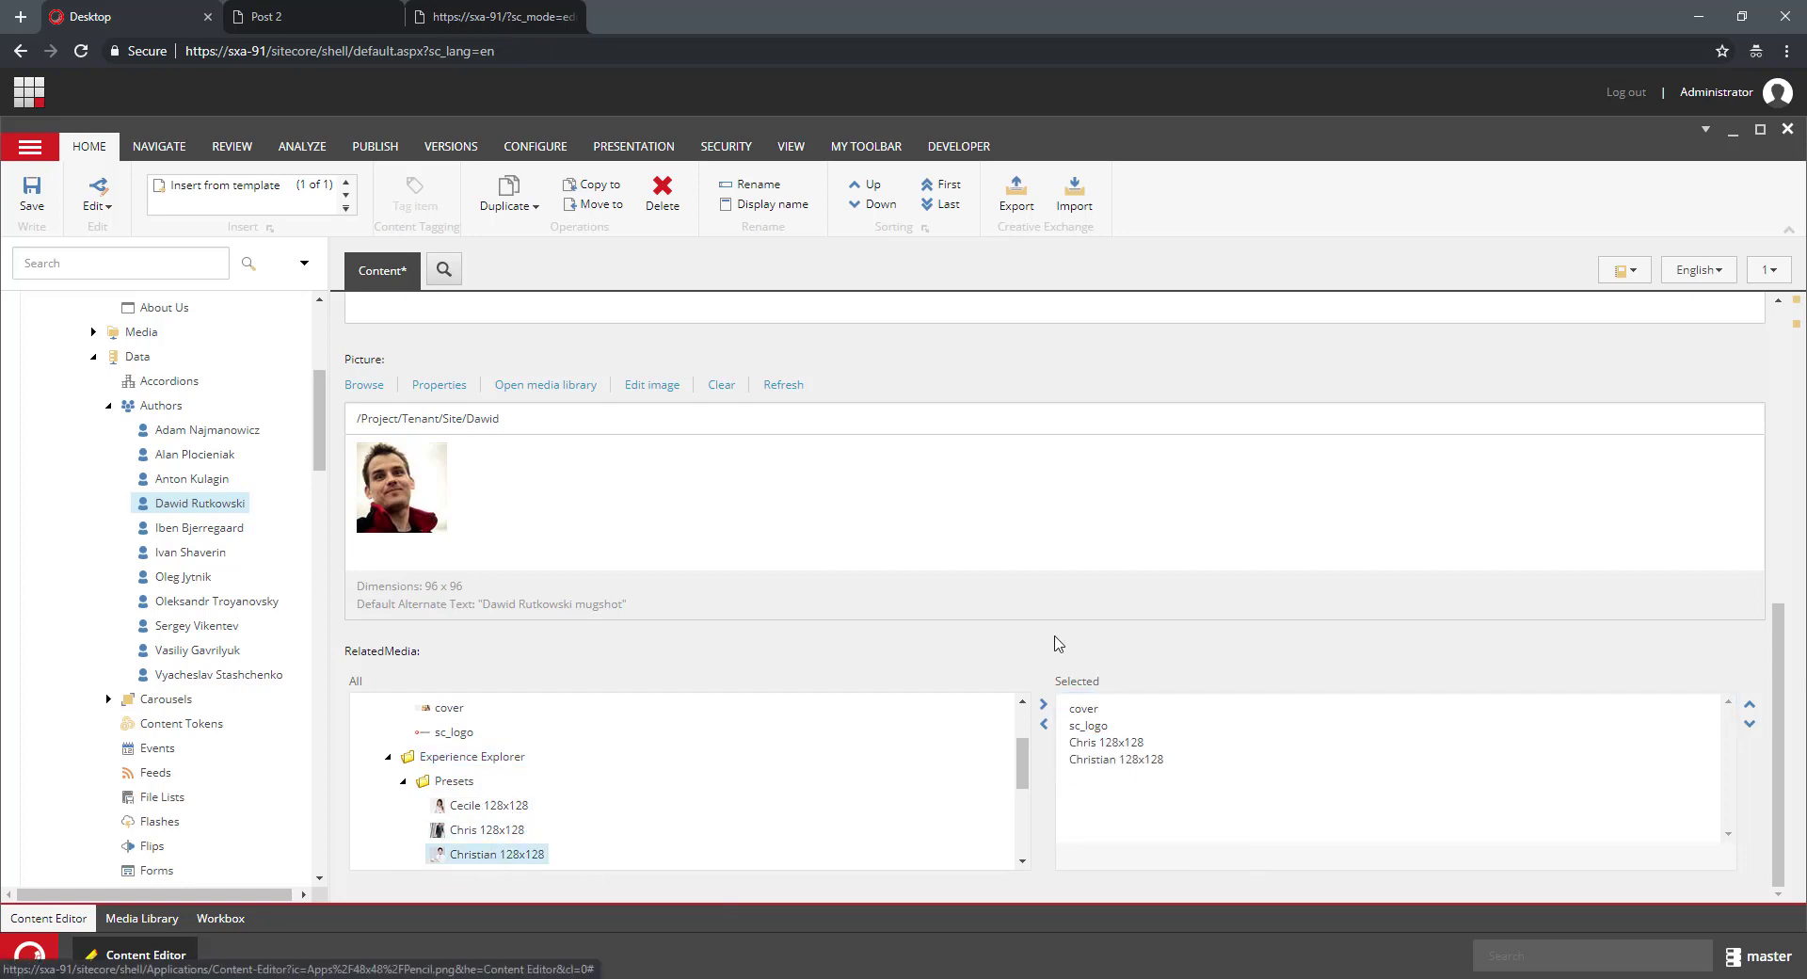
pyautogui.click(33, 201)
# - Reload Post 2 in the Experience Editor, remove the Page Content component showing the authors, and save the page
pyautogui.click(304, 18)
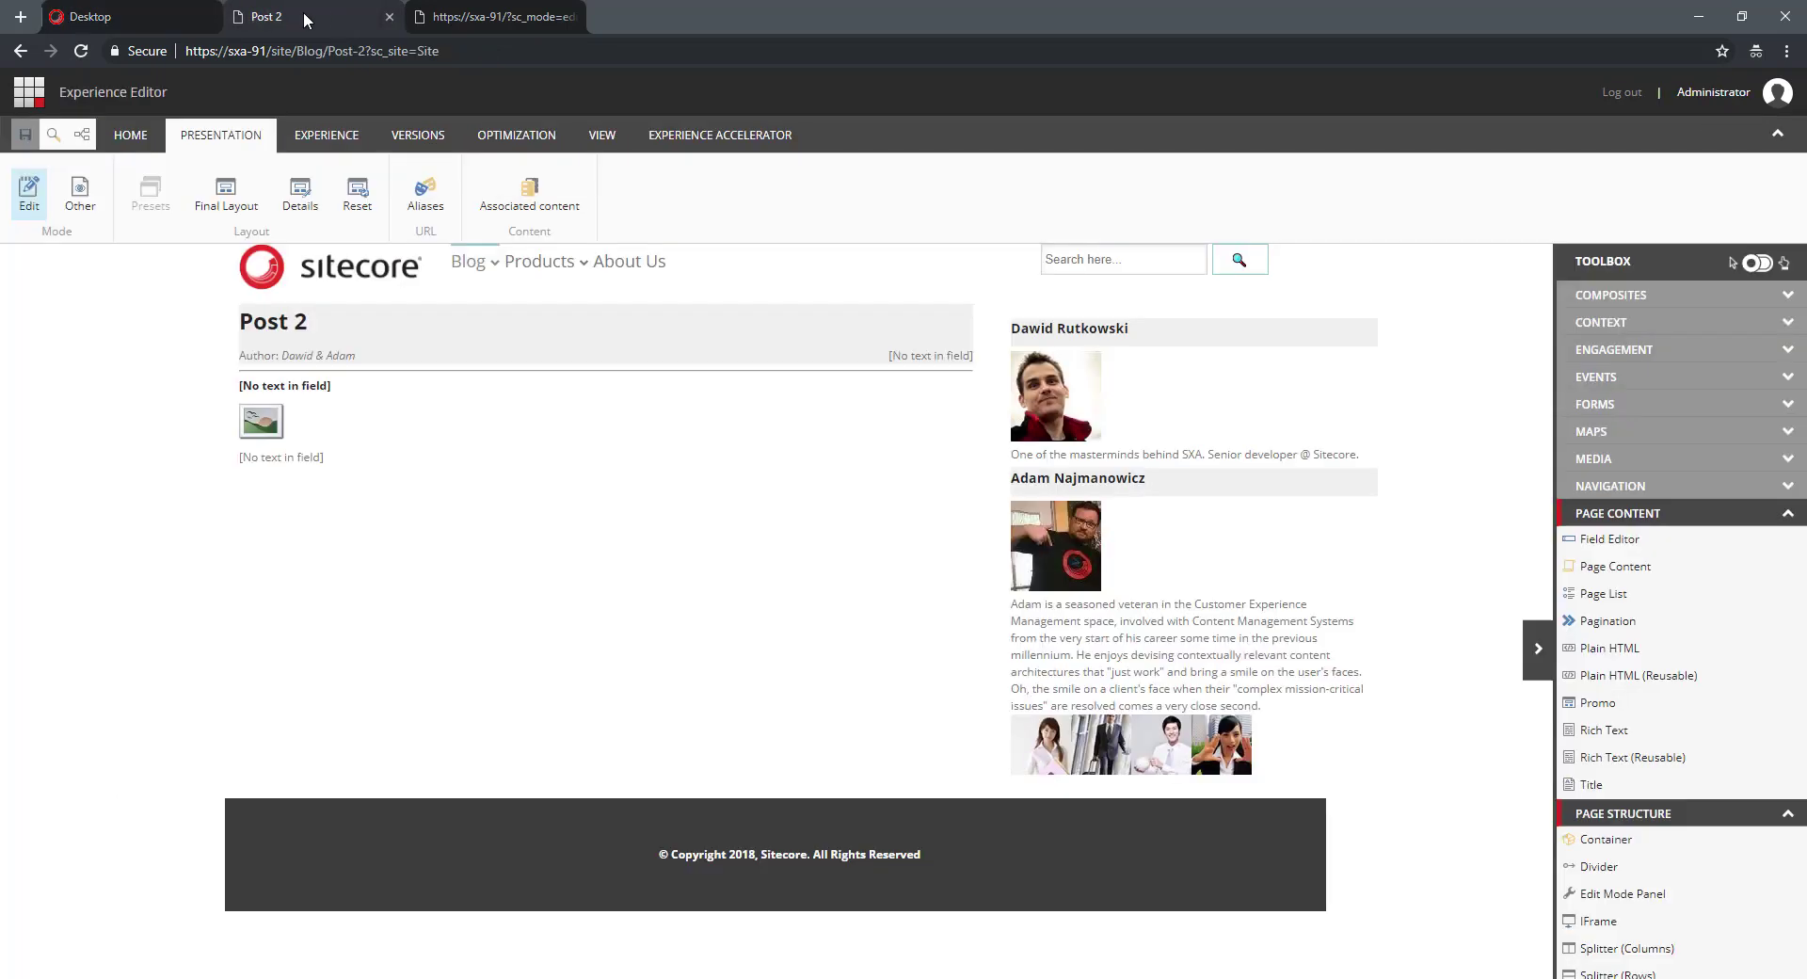
pyautogui.click(83, 55)
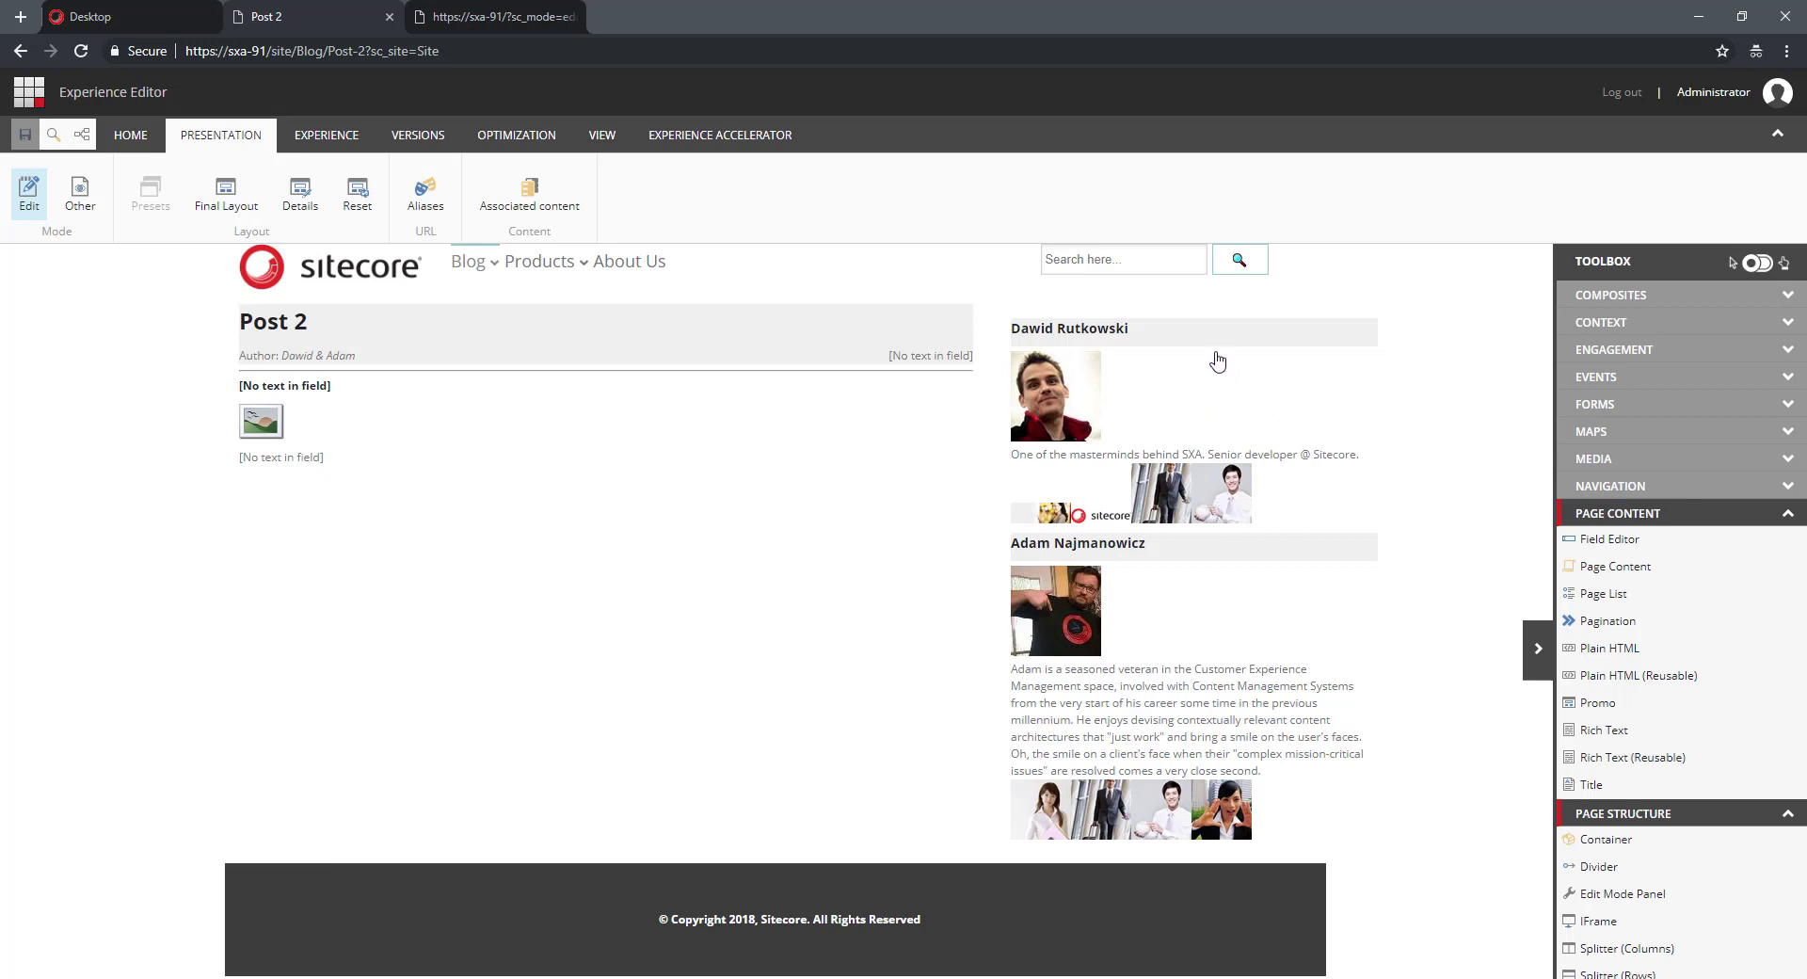
pyautogui.click(1212, 393)
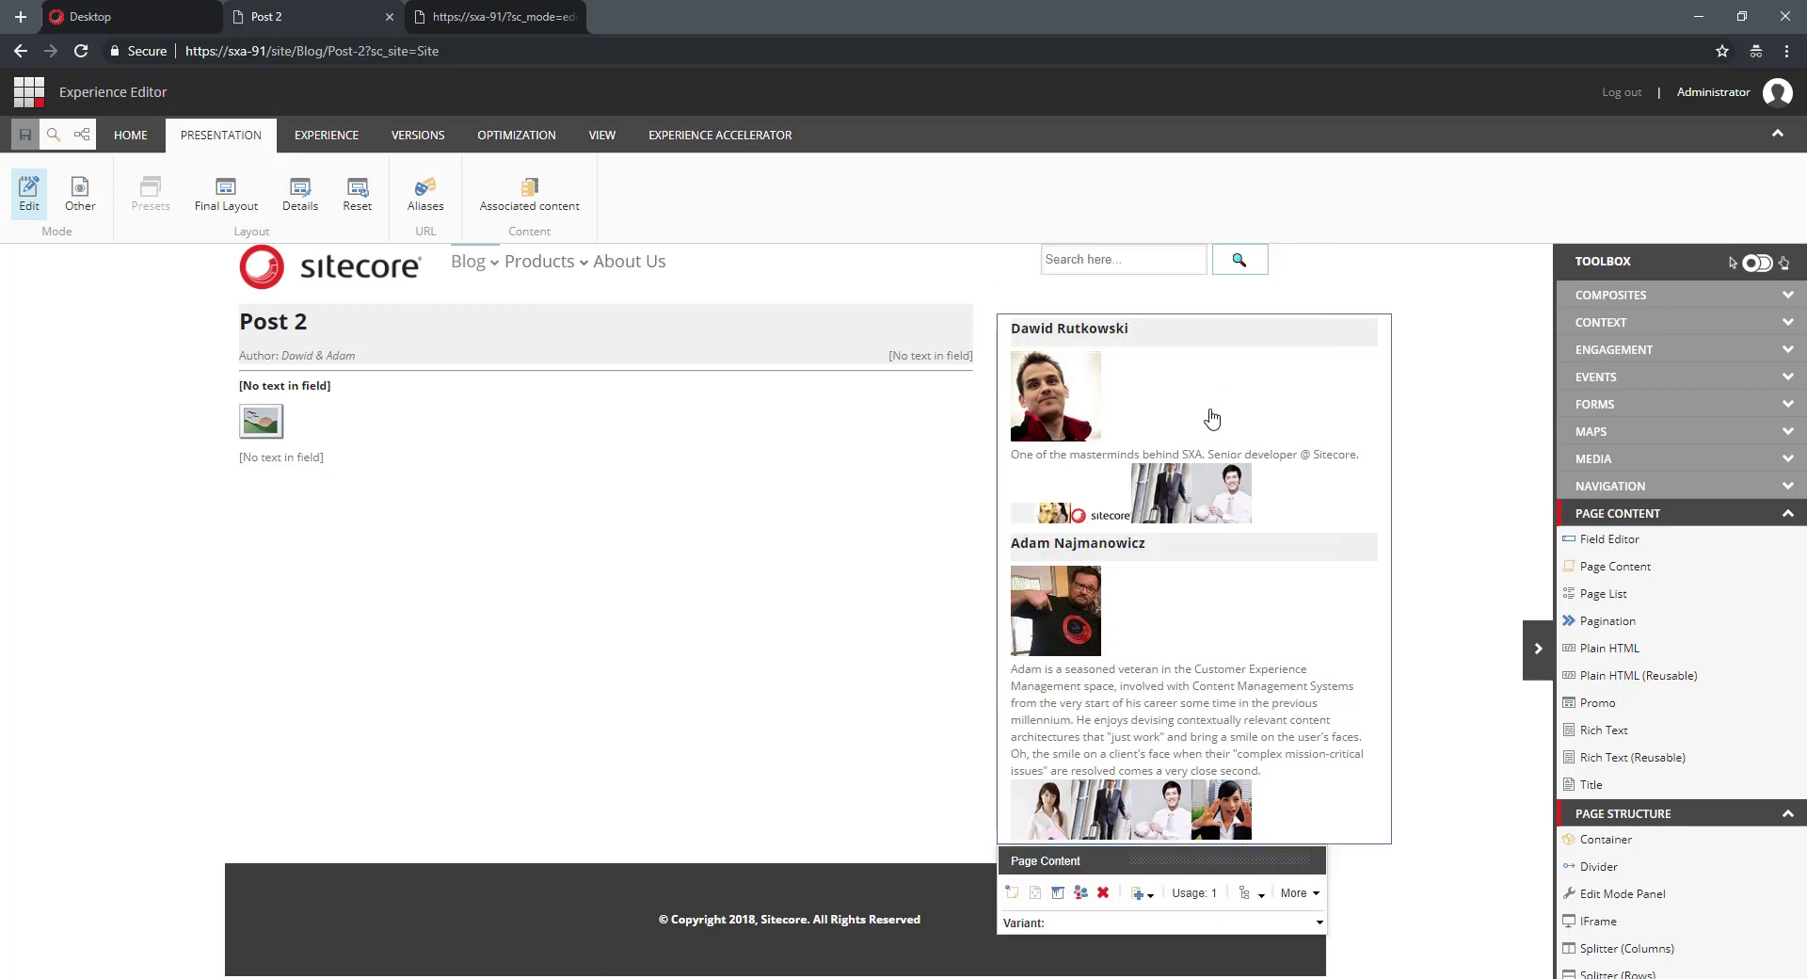
pyautogui.click(1103, 892)
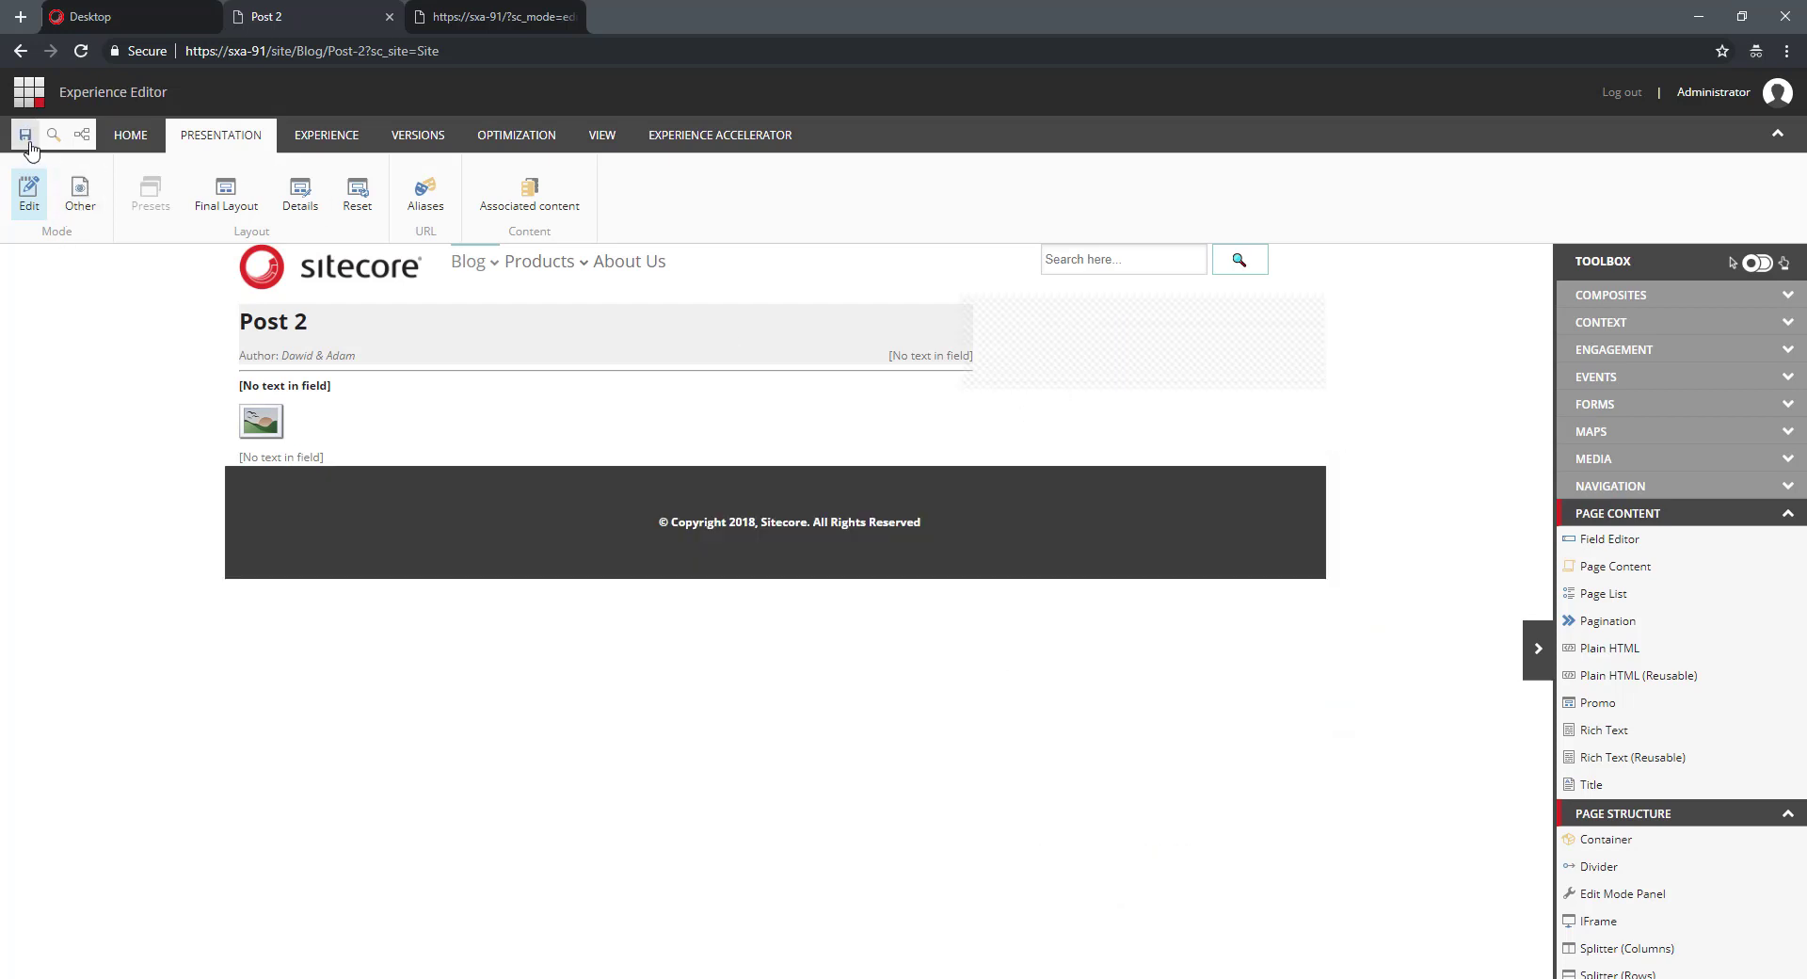
pyautogui.click(34, 186)
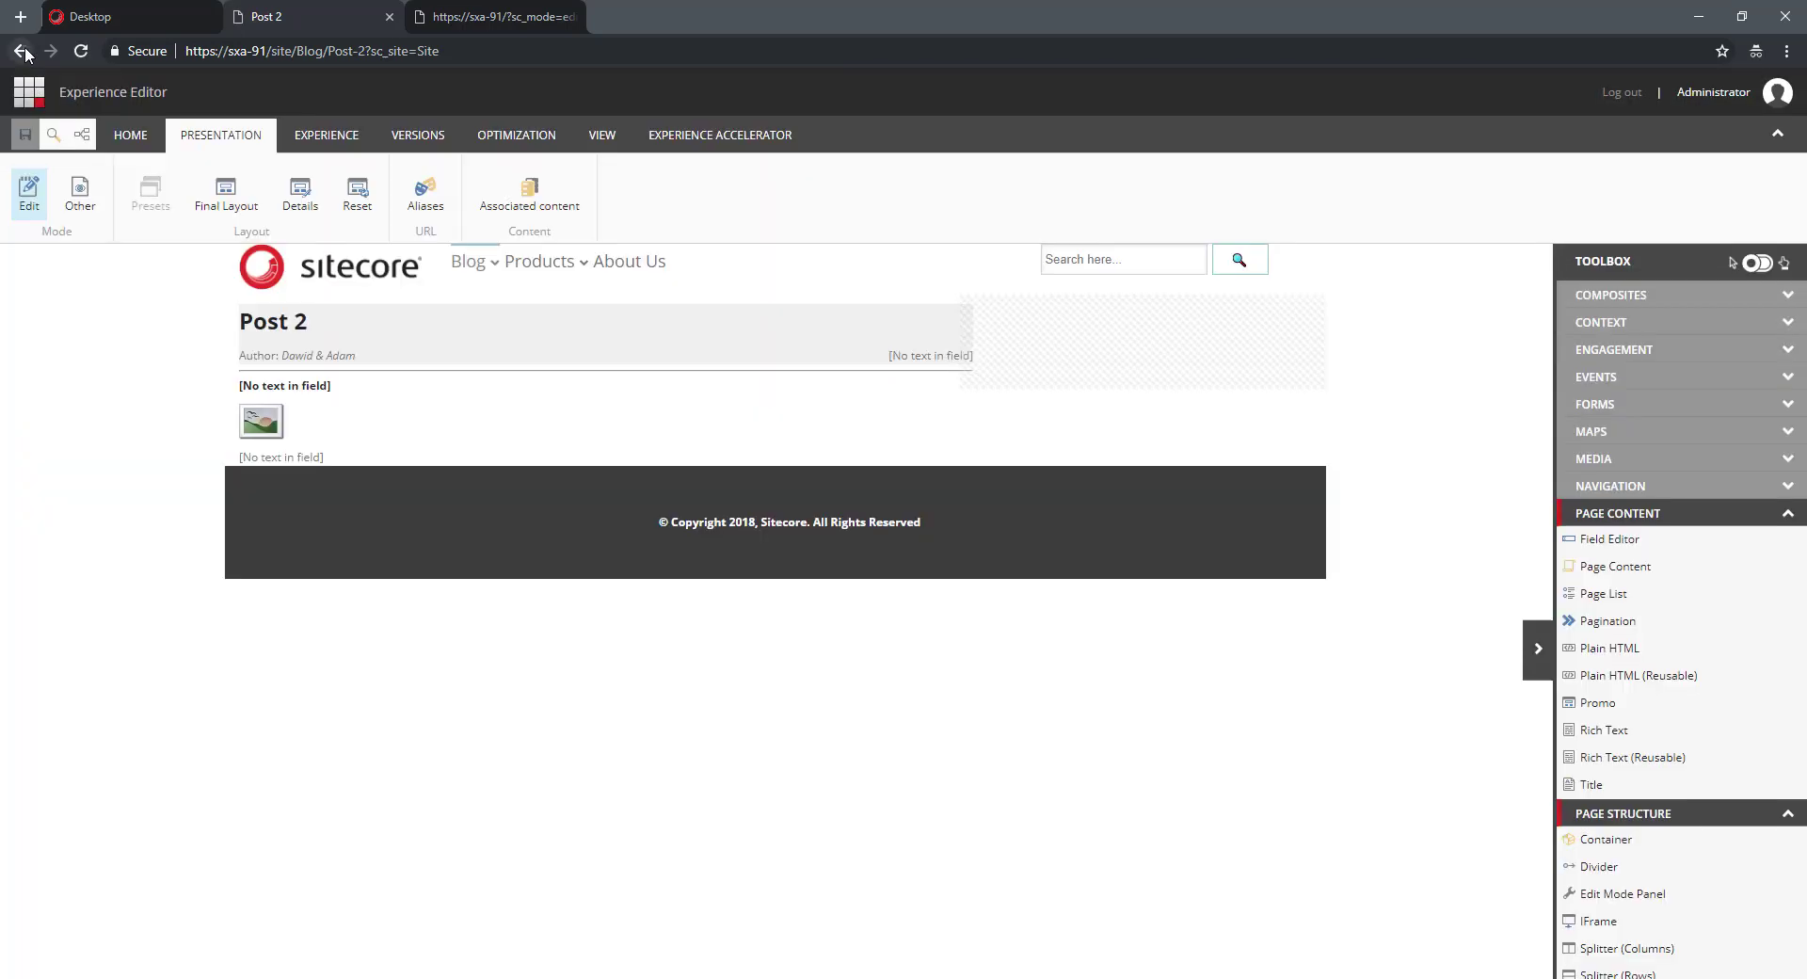
# - Go back to the Post 1 page through the browser history
pyautogui.rightClick(19, 50)
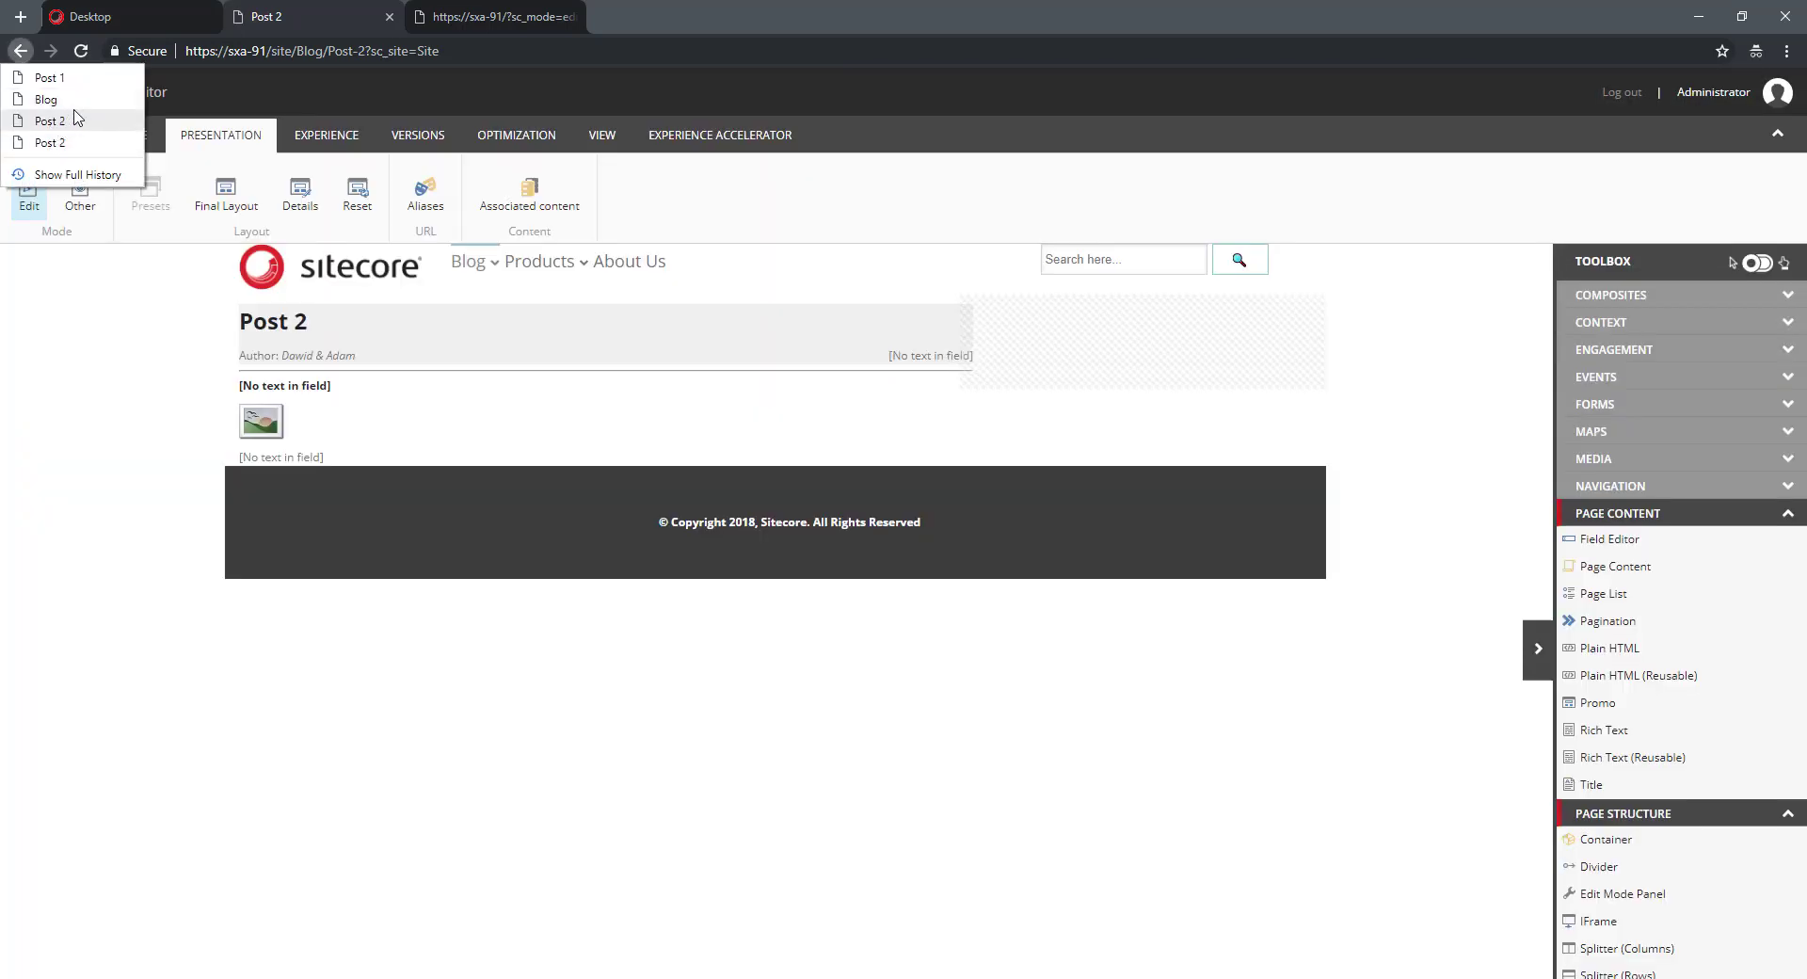
pyautogui.click(57, 77)
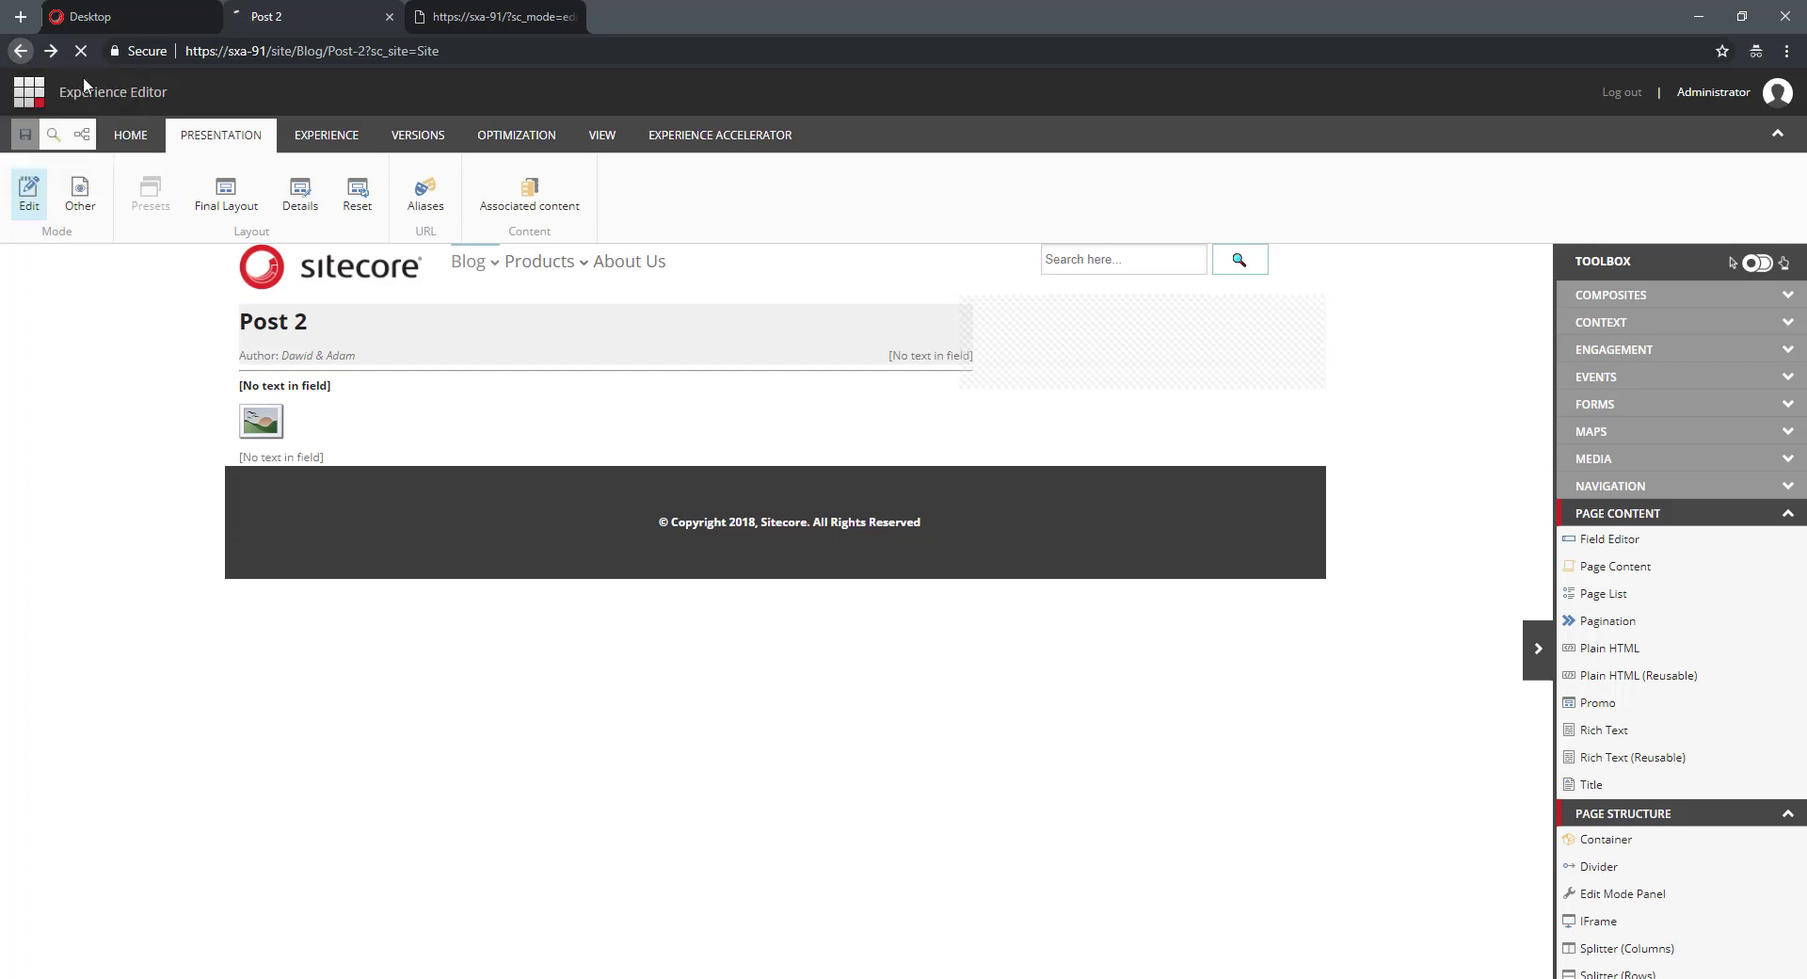
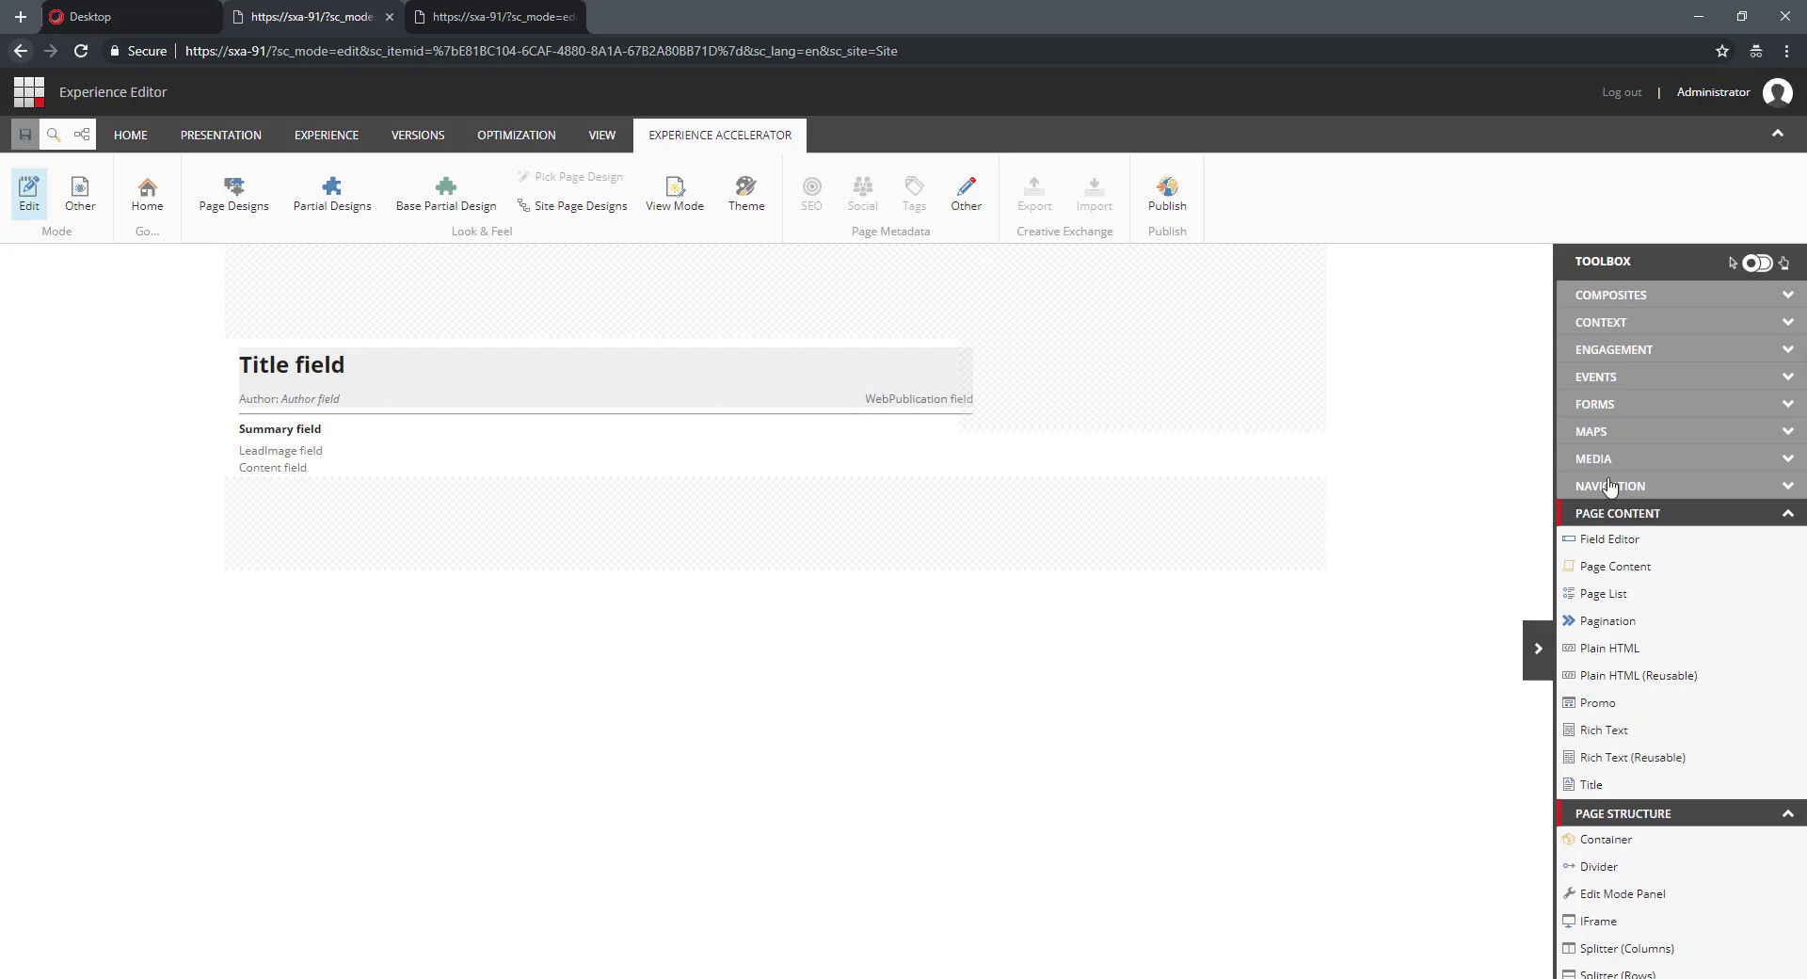
# - Add a Page Content component to the empty area beside the blog post's title in the design, using the Post Author variant
pyautogui.click(1642, 567)
pyautogui.moveTo(1643, 567); pyautogui.dragTo(1112, 412)
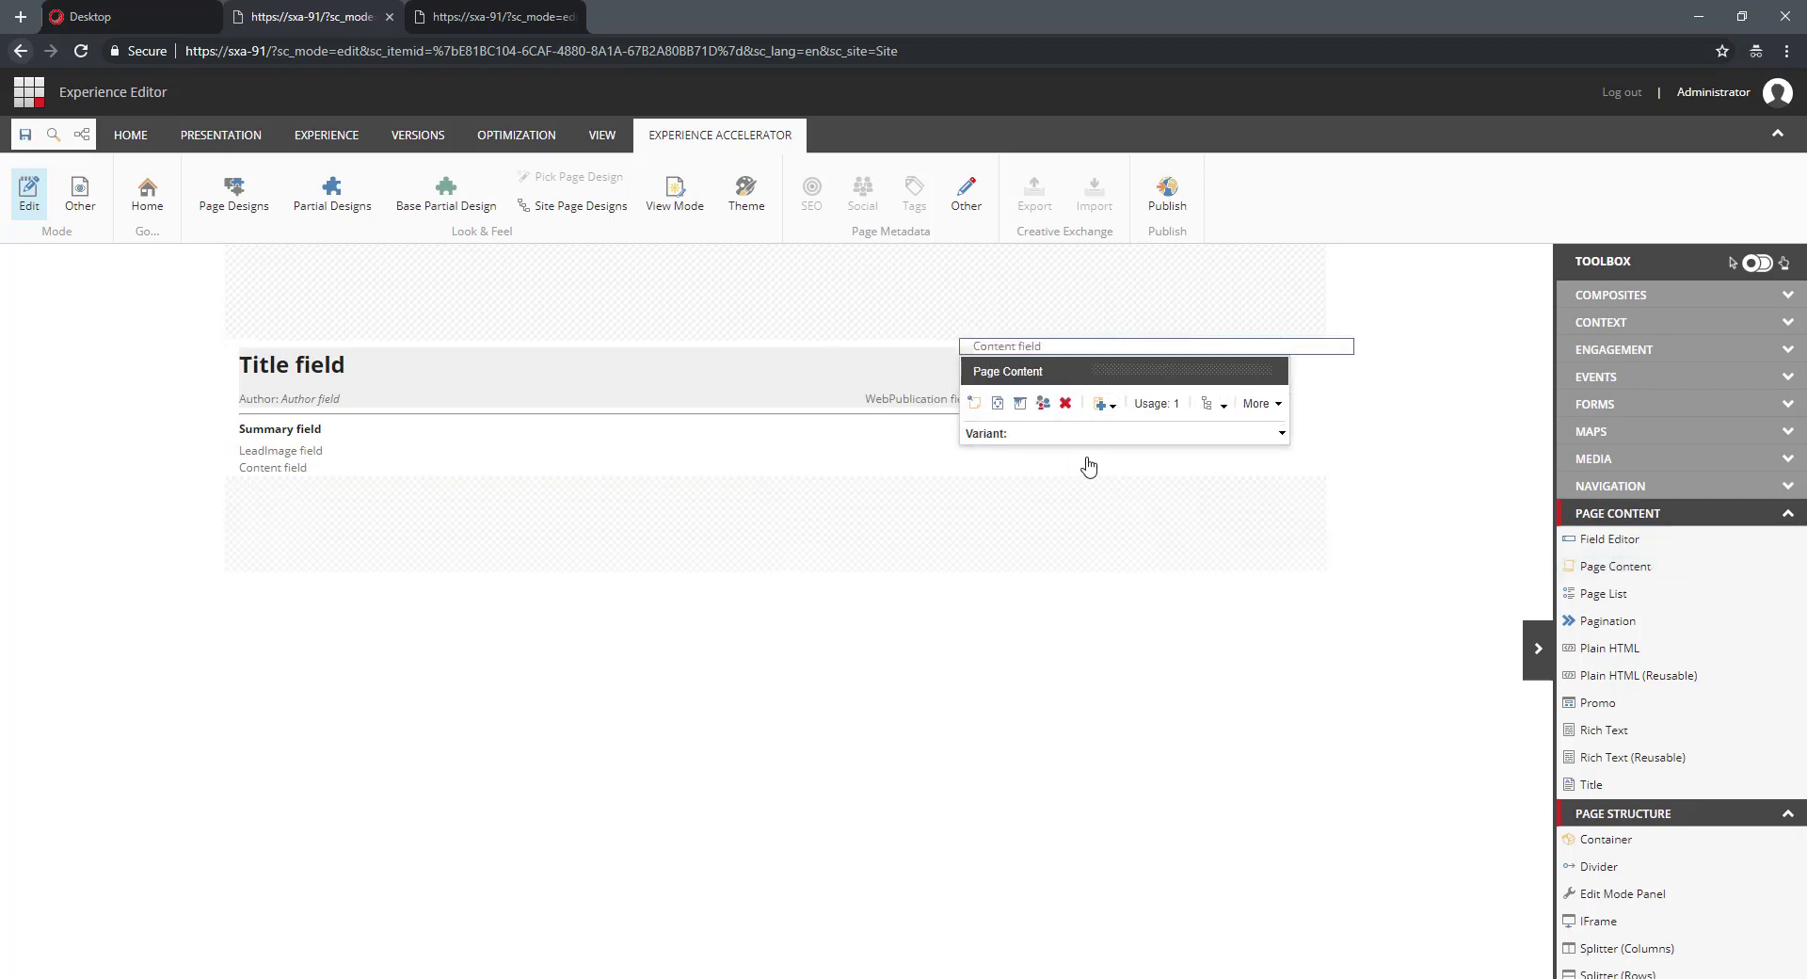
pyautogui.click(1117, 439)
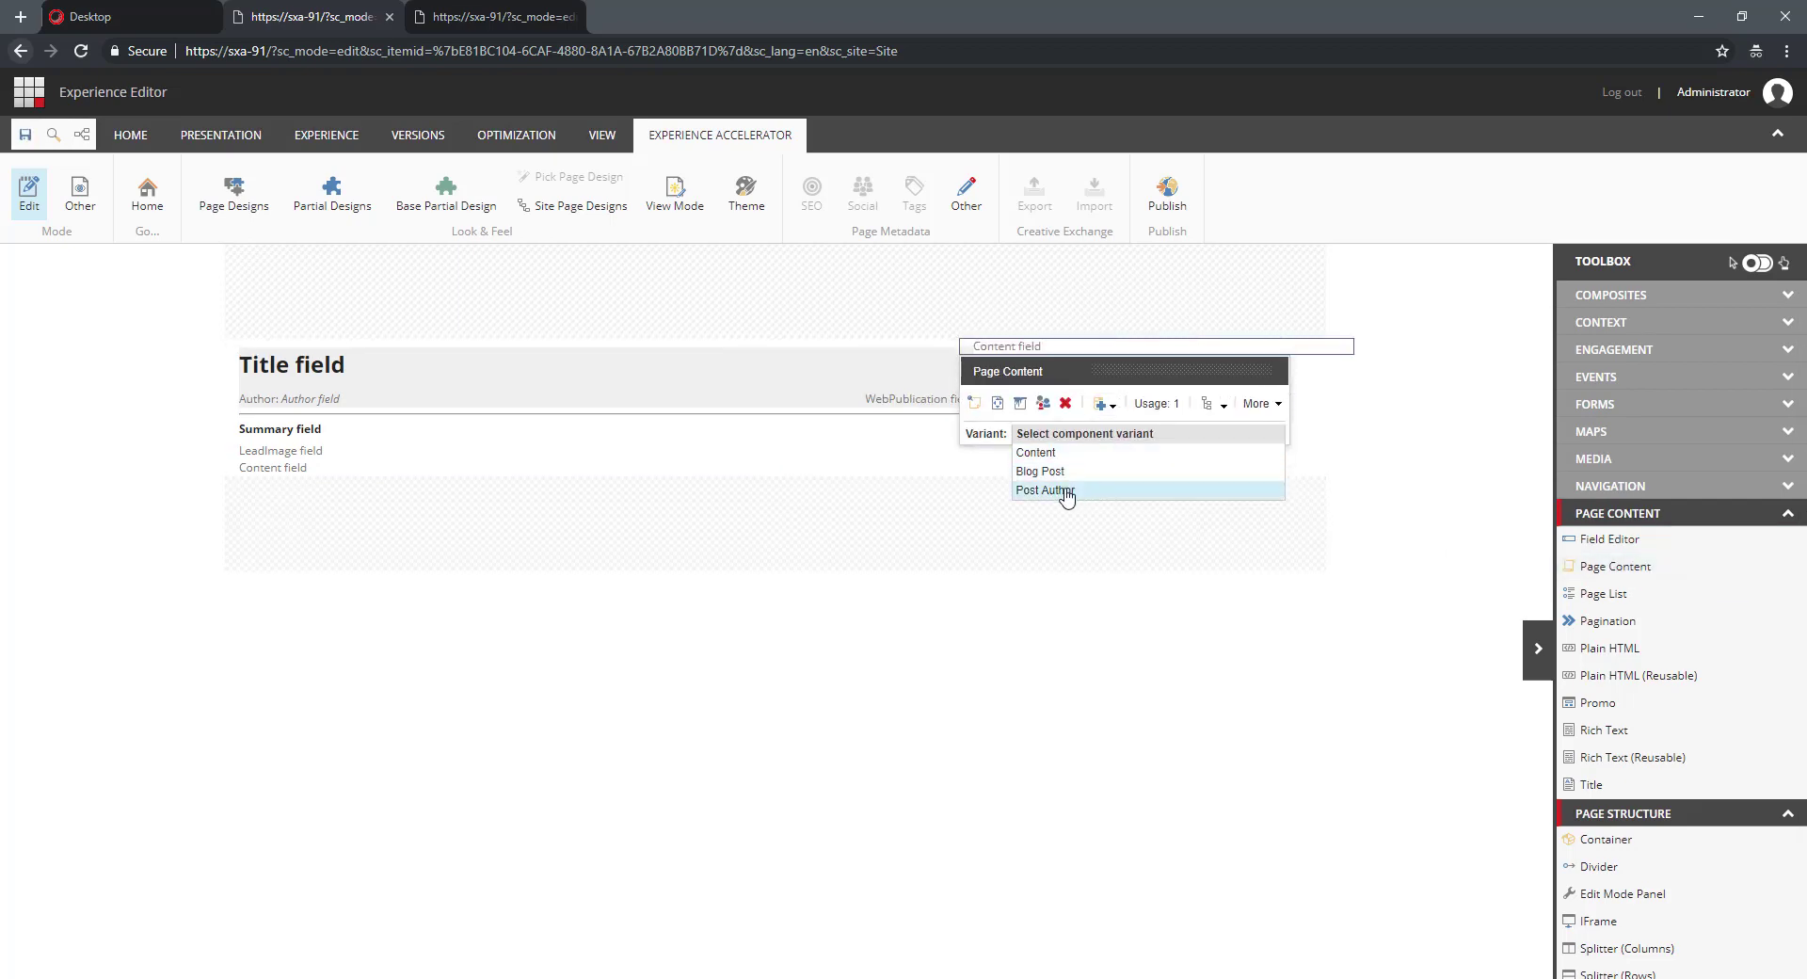
pyautogui.click(1068, 491)
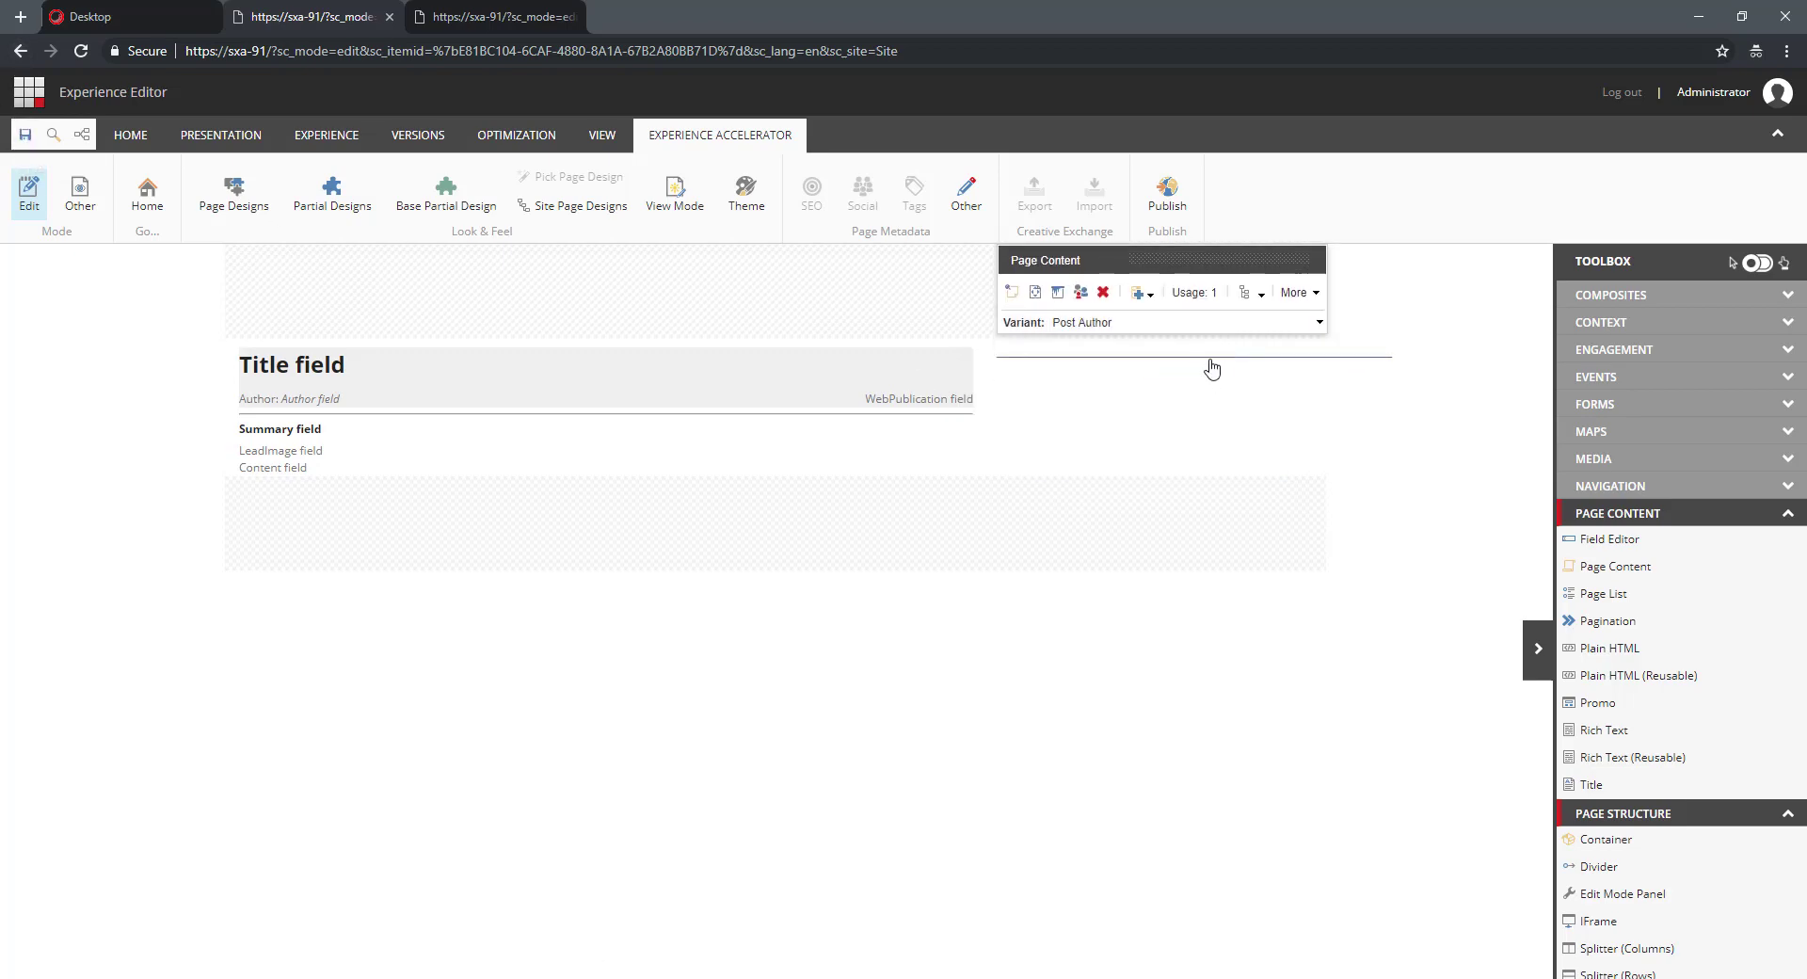
# - Save the design and open the Post 1 blog page by way of the site's home page to check the author block
pyautogui.click(25, 134)
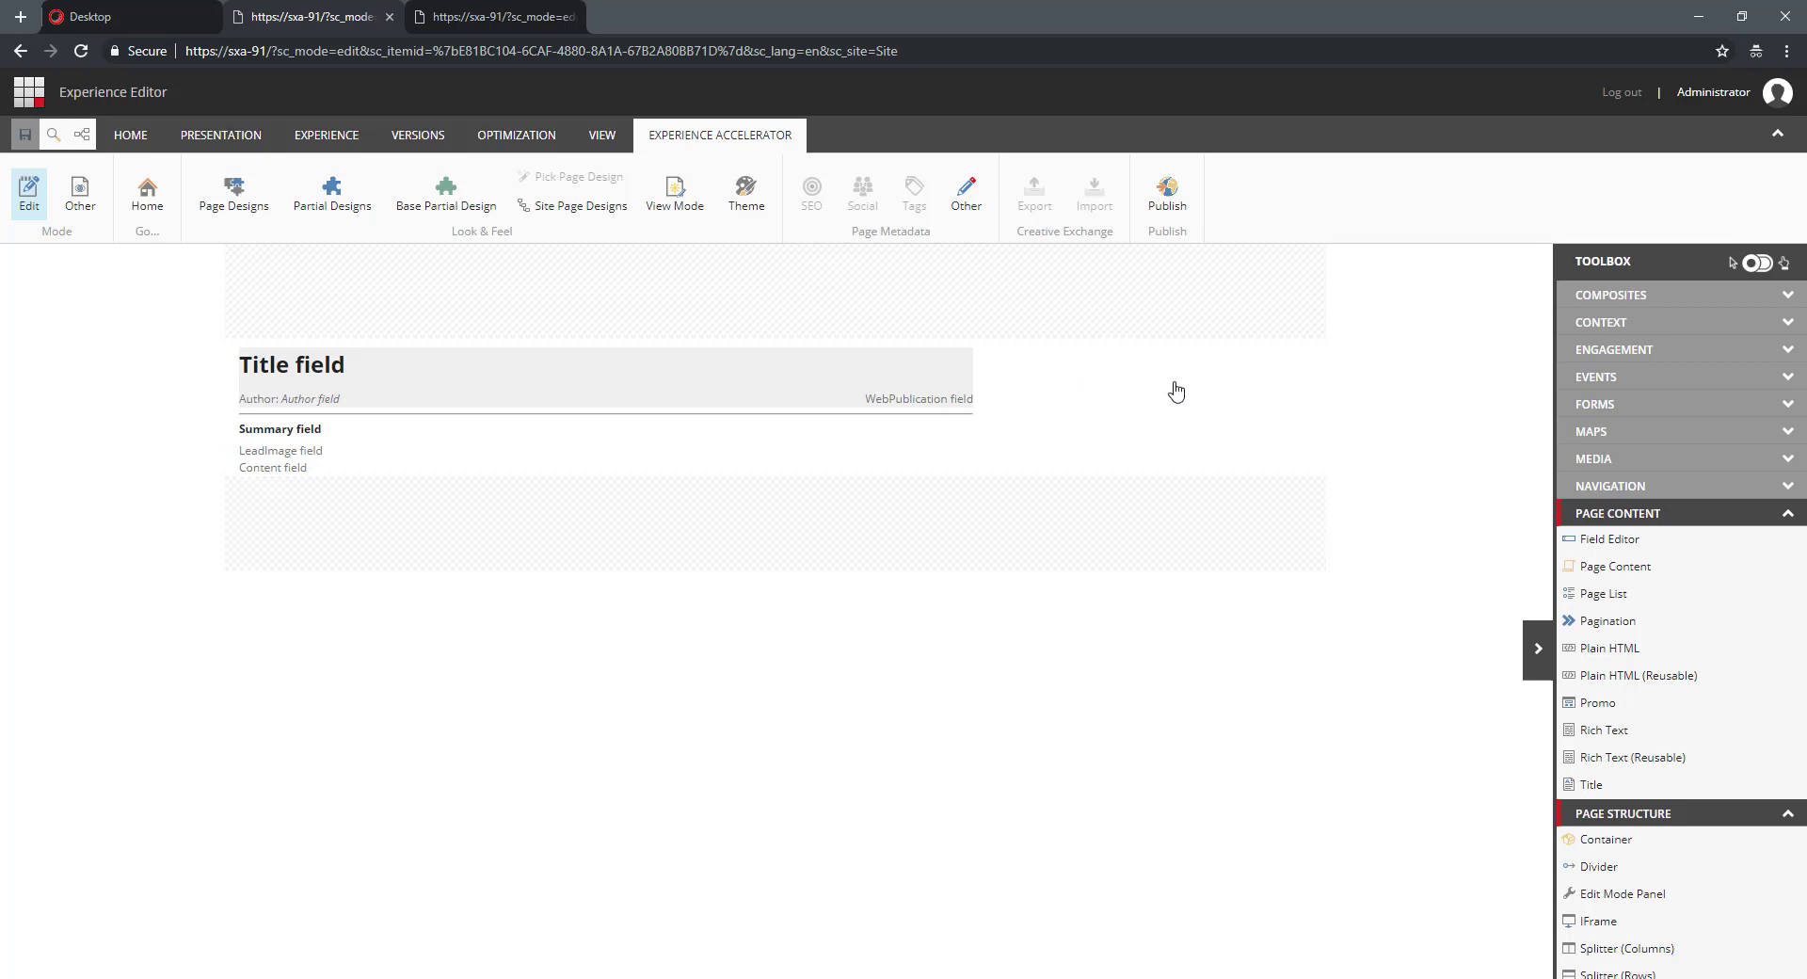
pyautogui.click(146, 193)
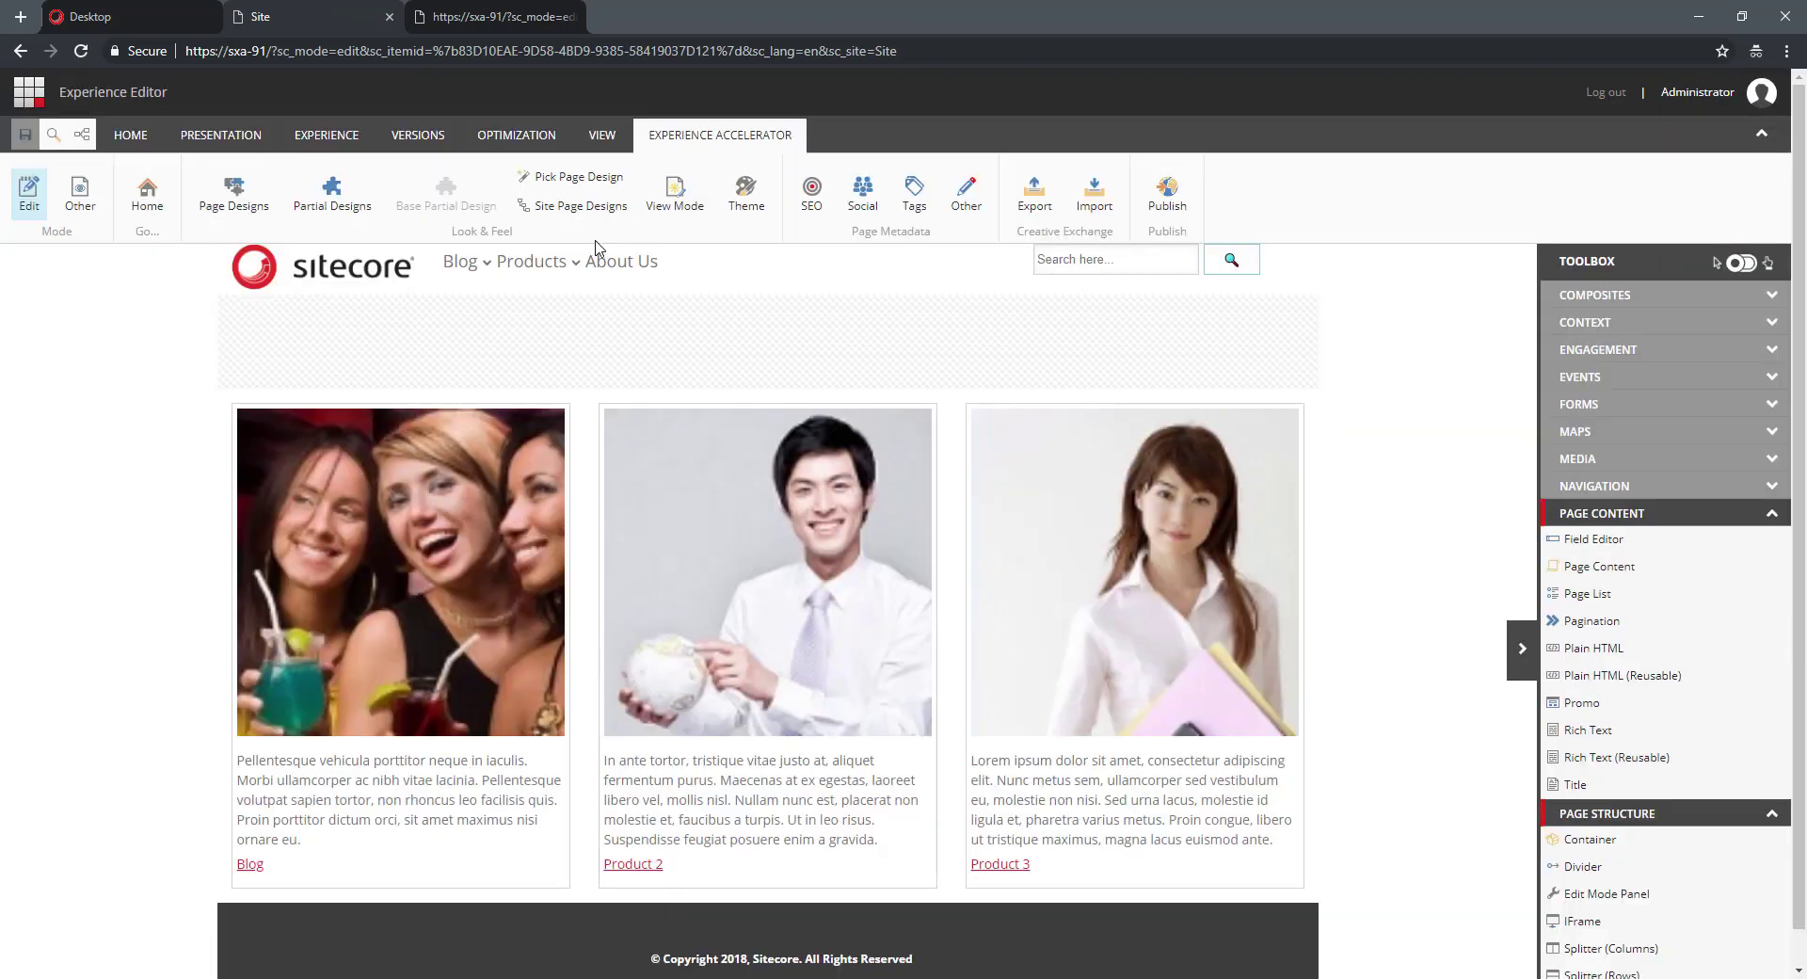
pyautogui.click(482, 263)
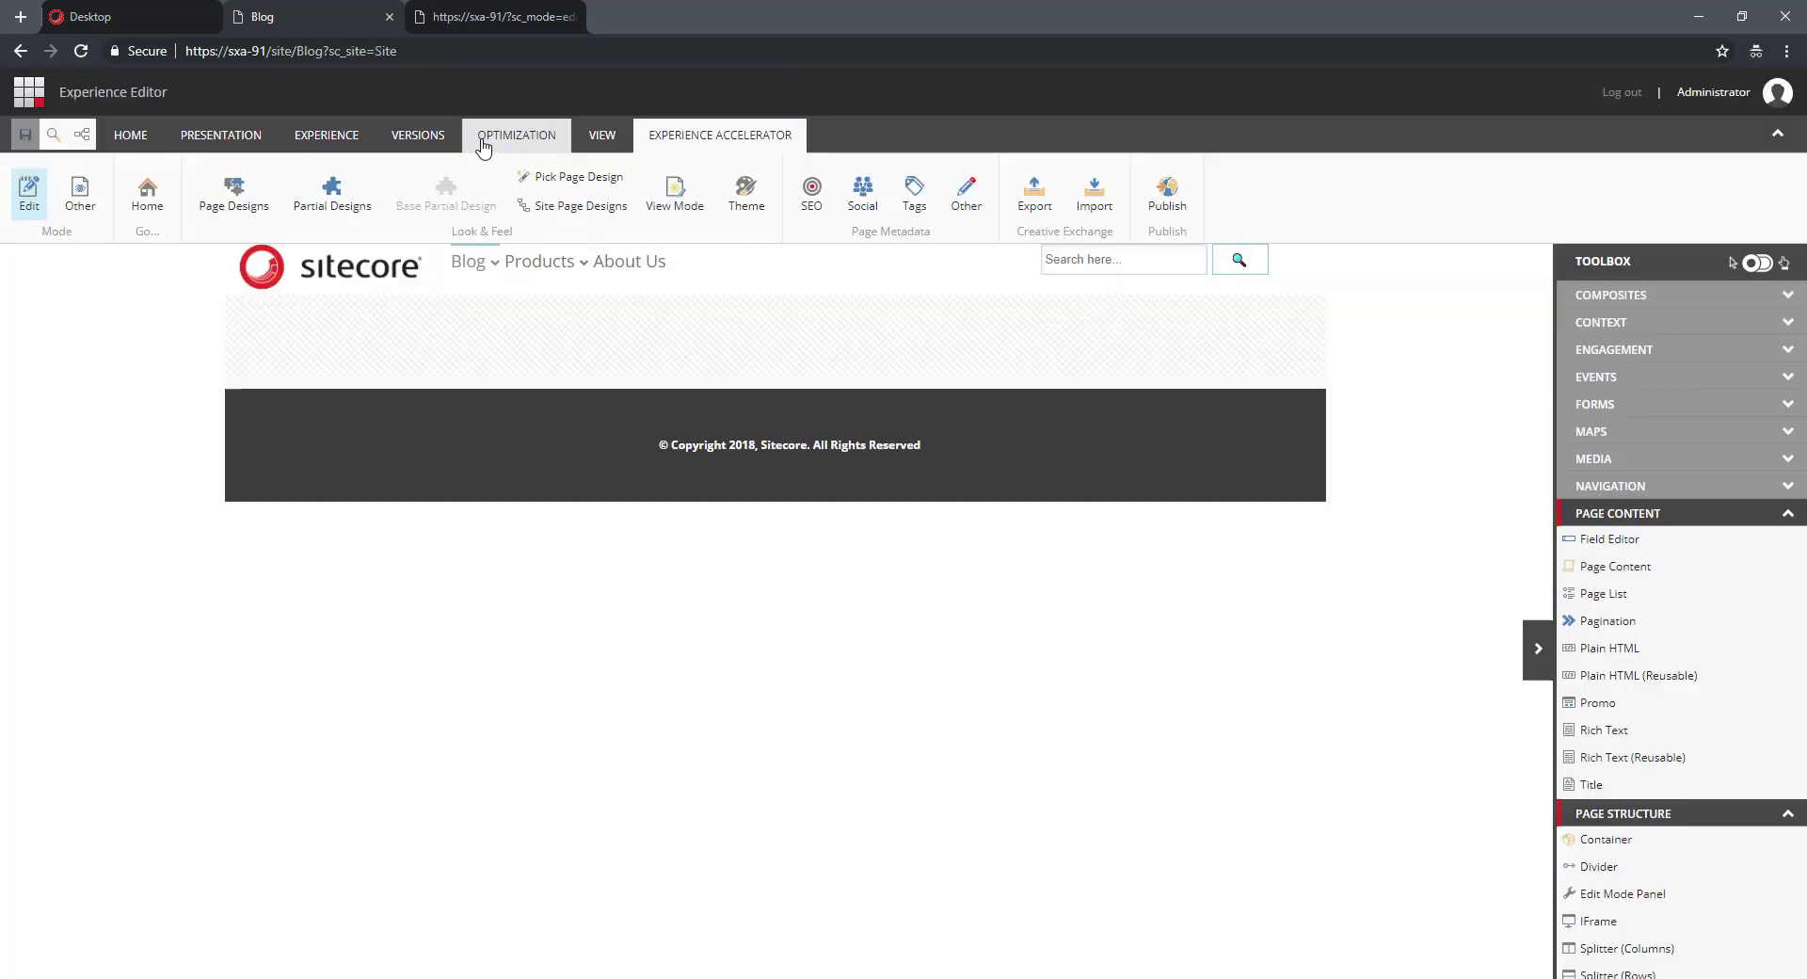
pyautogui.moveTo(482, 260)
pyautogui.click(540, 301)
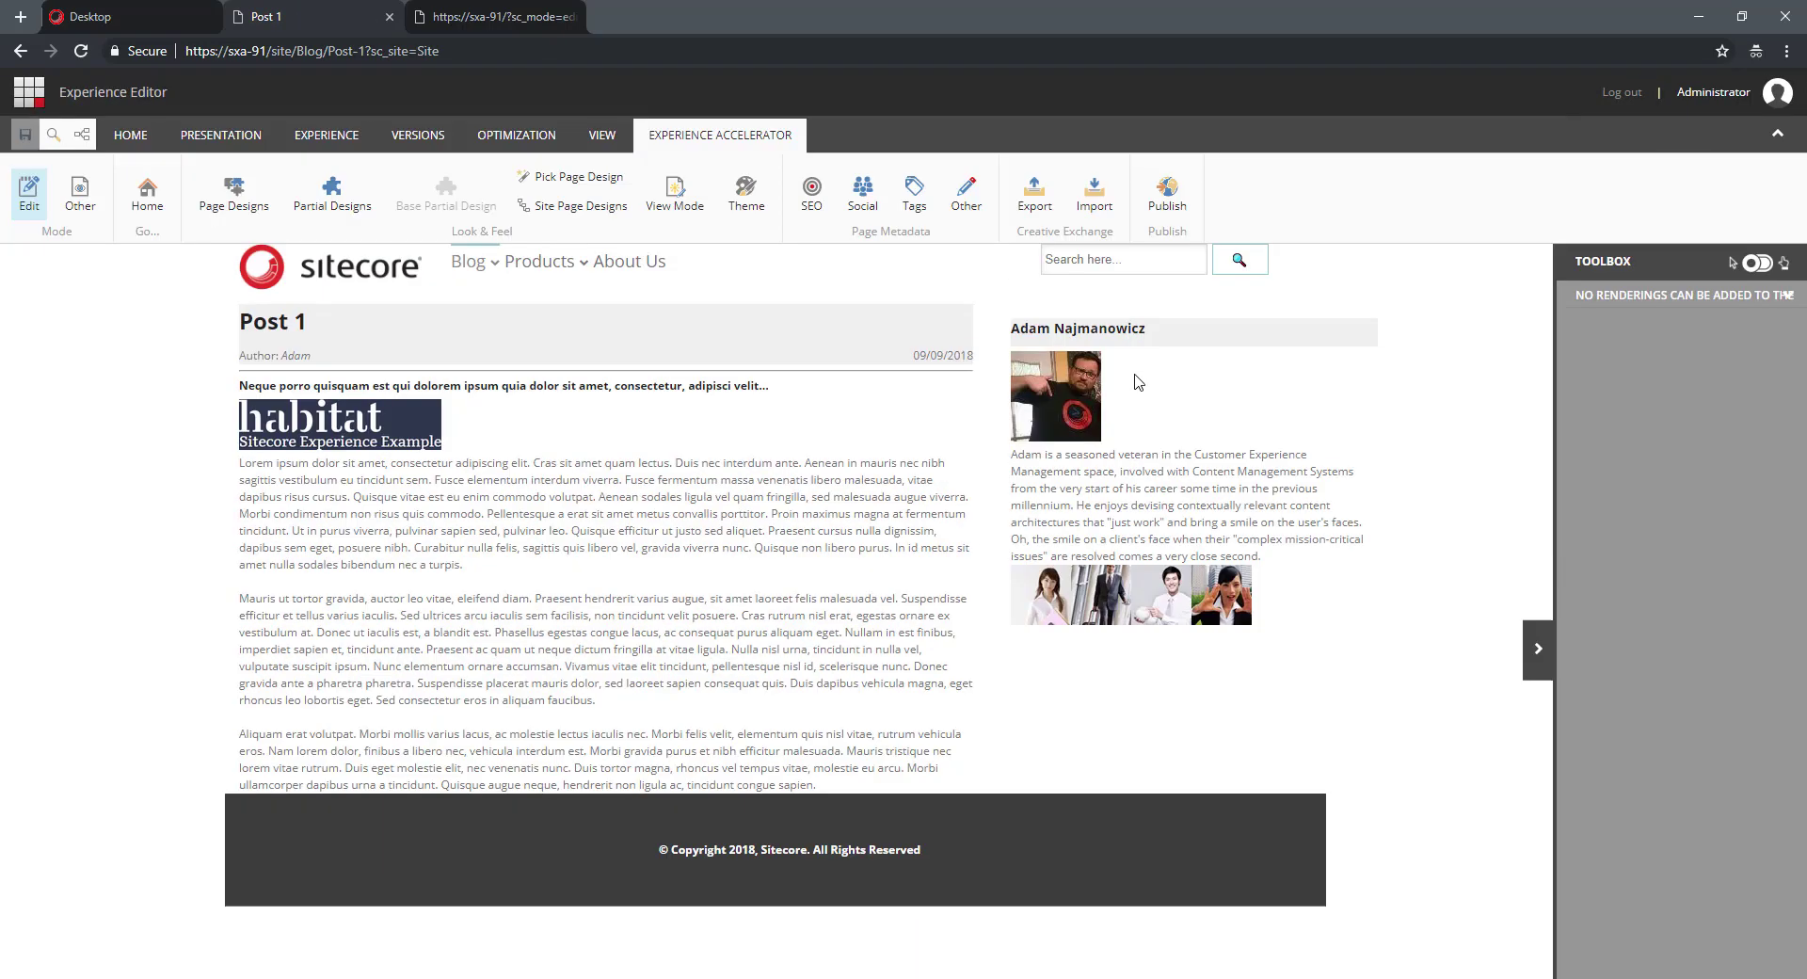
# - Open Post 2, add the second person among the available authors to its Authors field, and save the page
pyautogui.moveTo(487, 269)
pyautogui.click(738, 306)
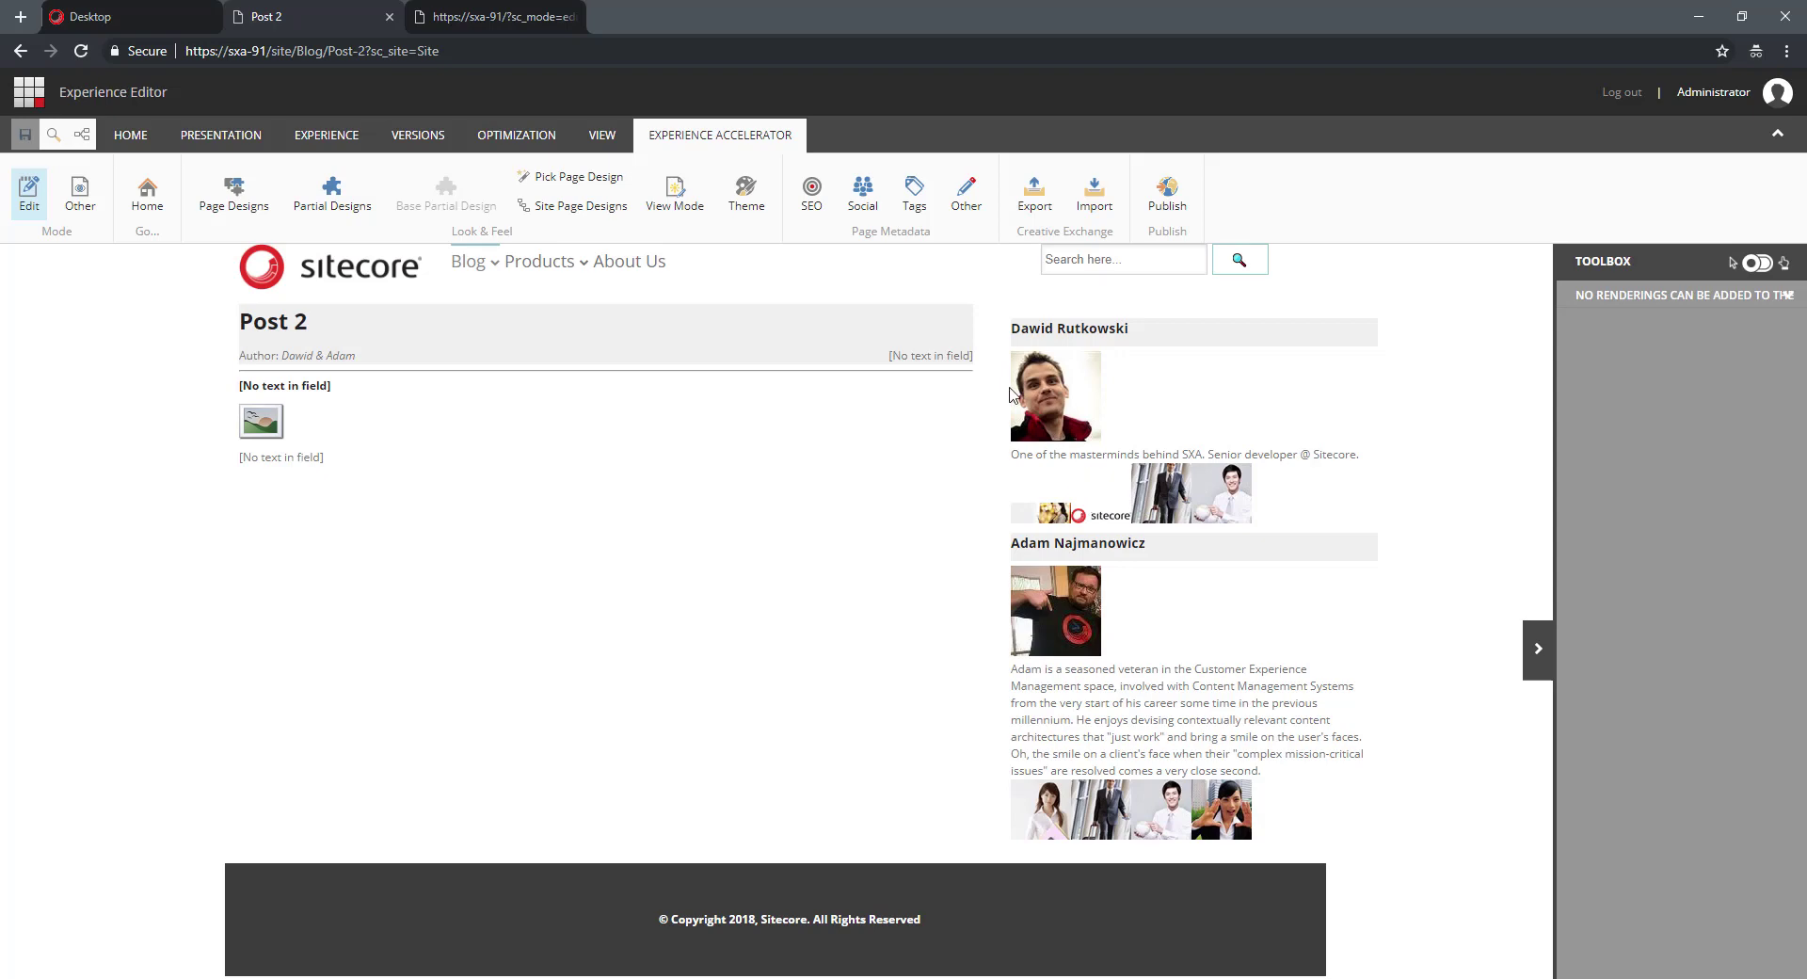
pyautogui.click(966, 193)
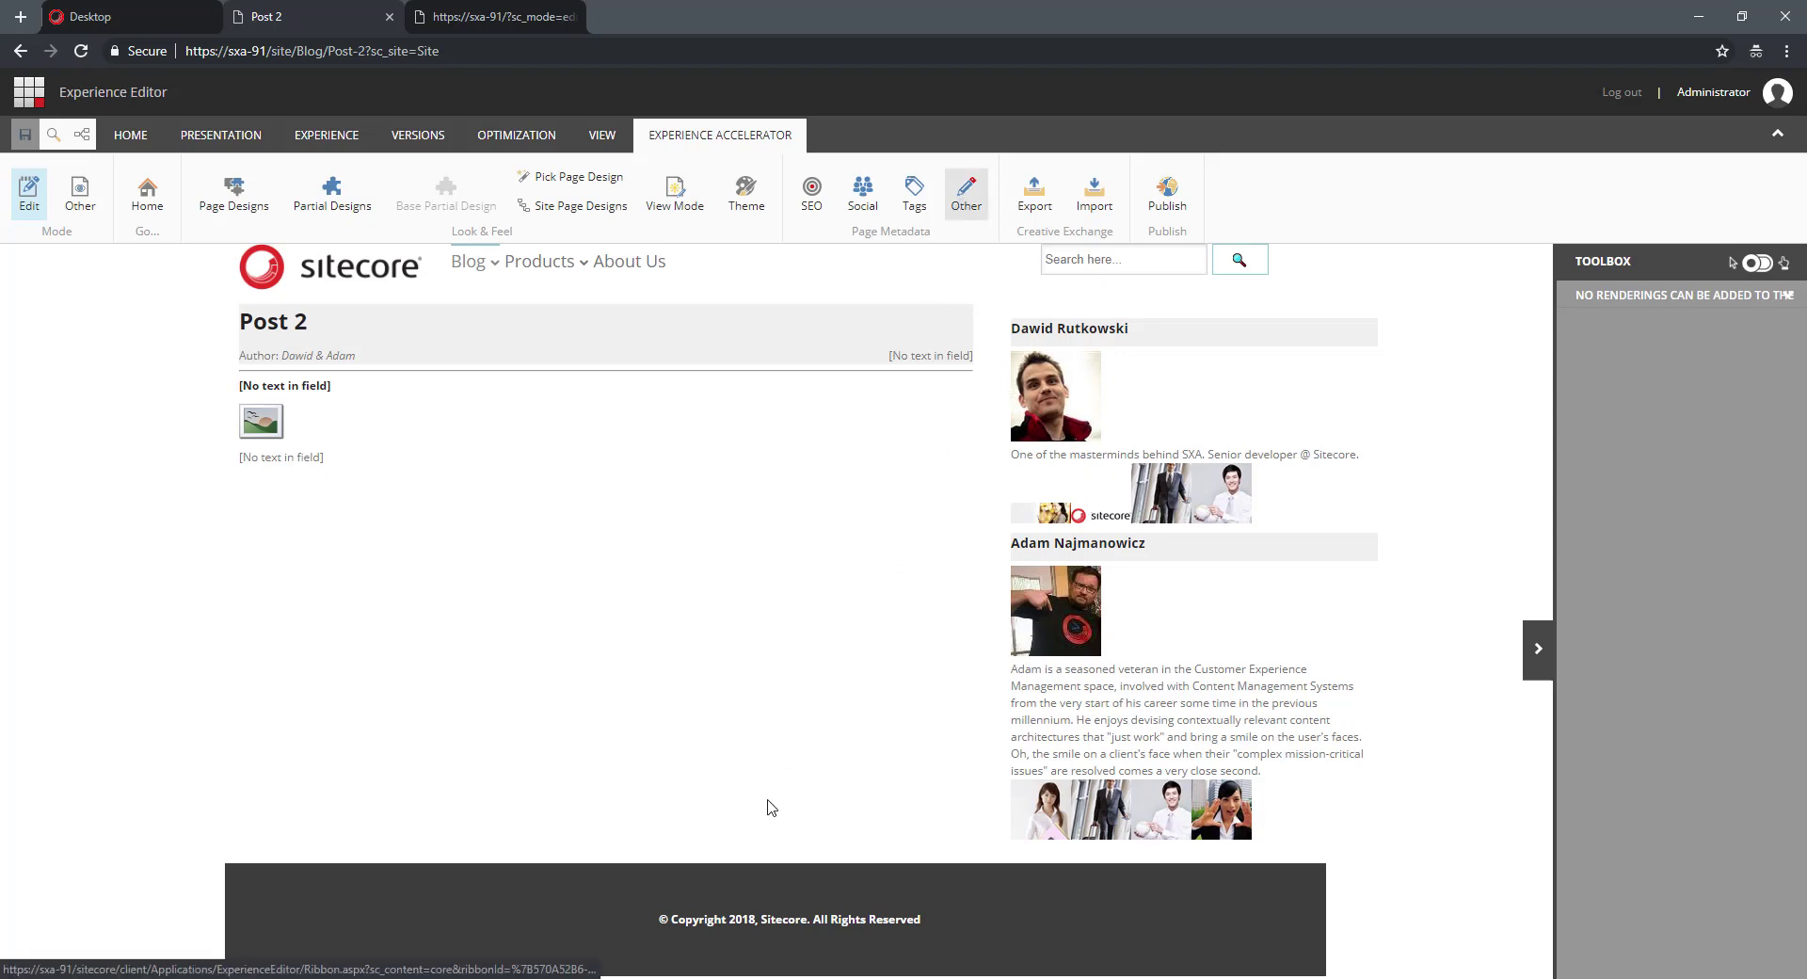
pyautogui.scroll(-5, 804, 612)
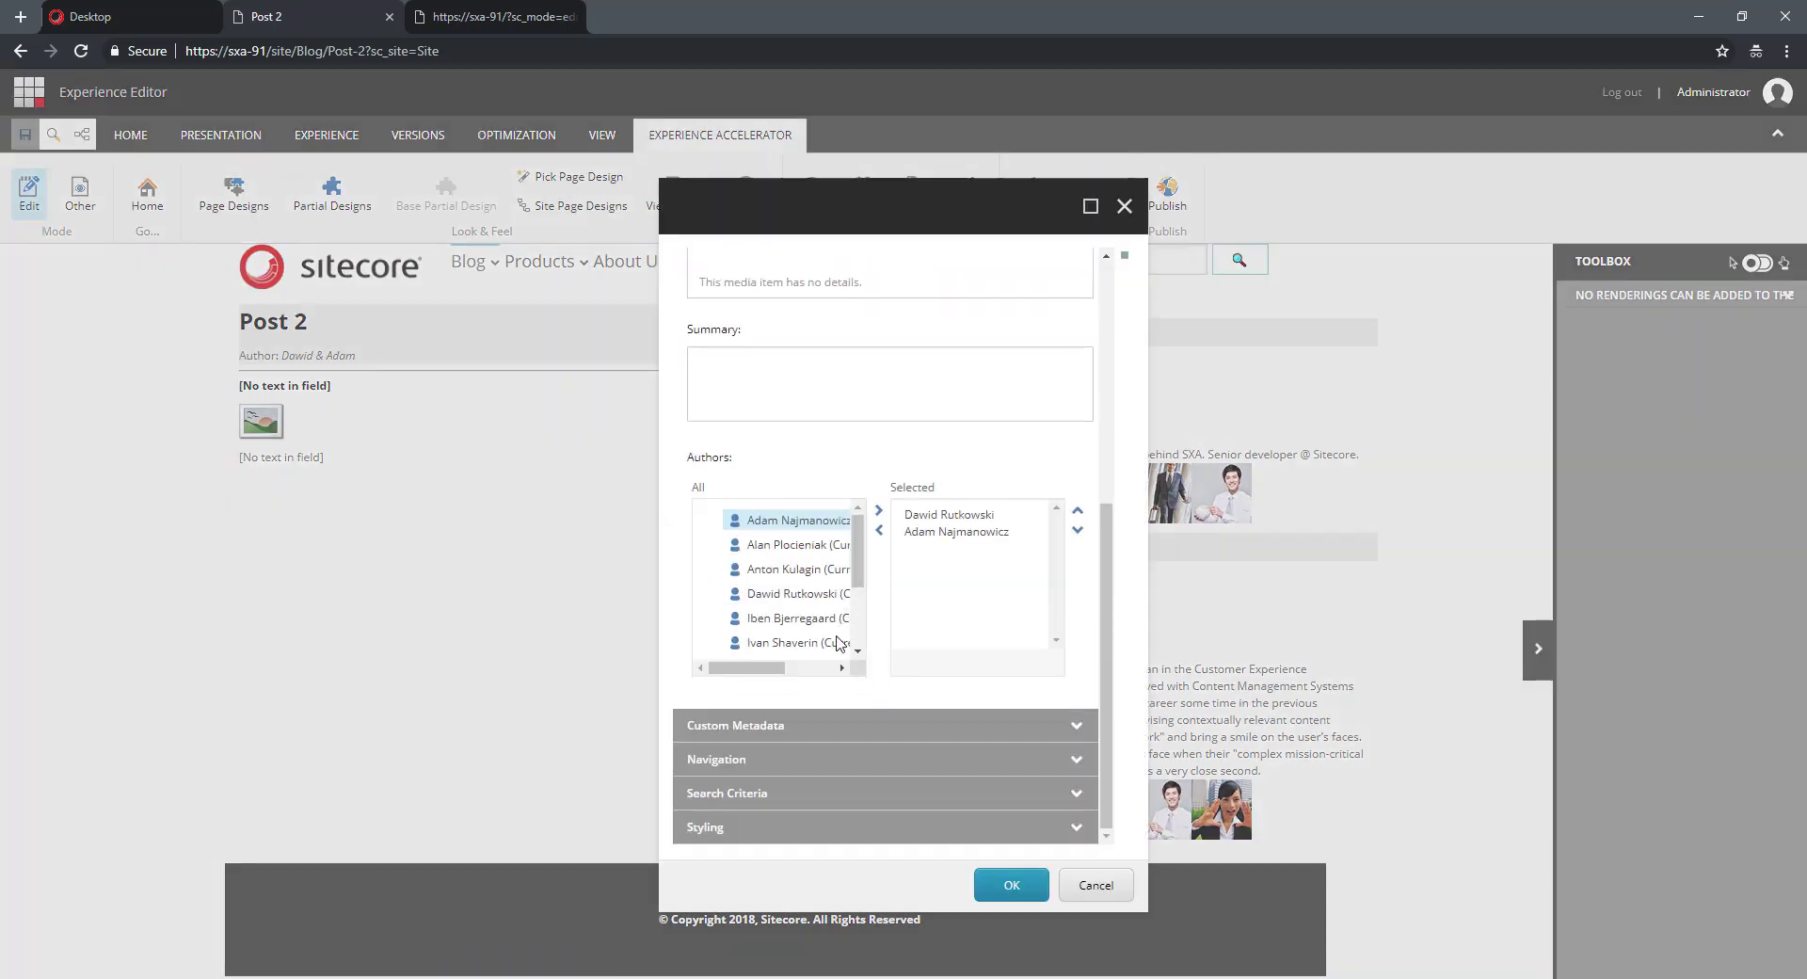
pyautogui.doubleClick(809, 551)
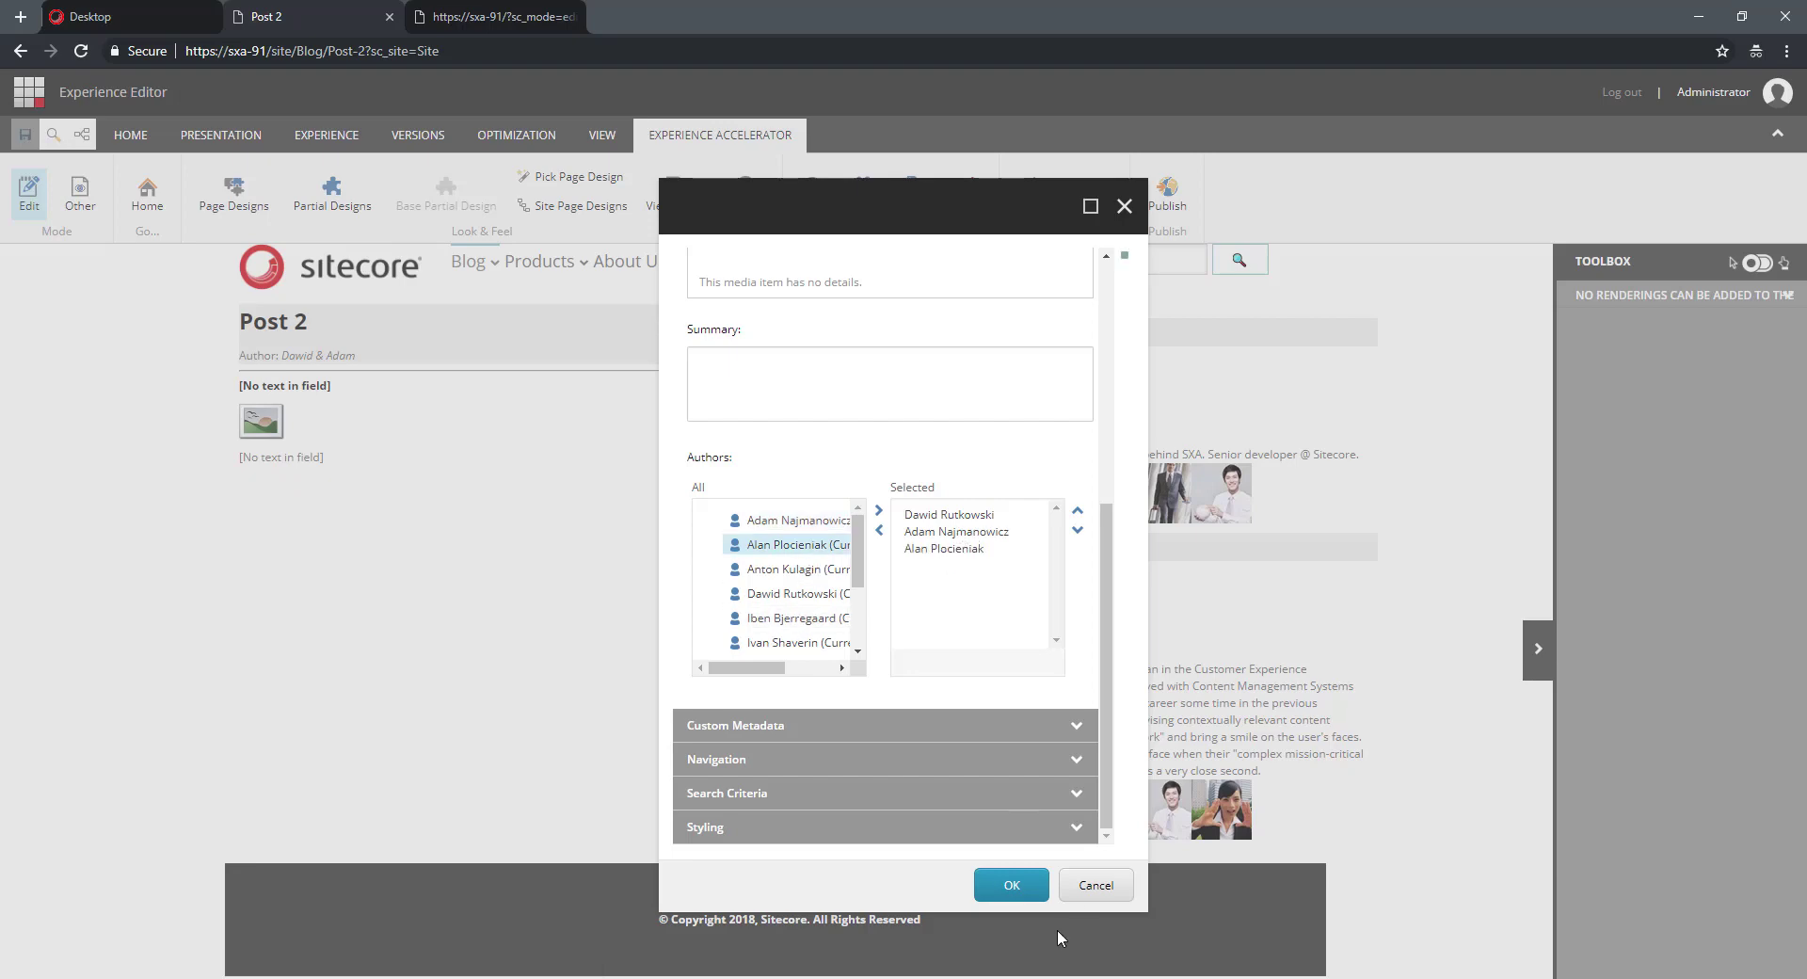
pyautogui.click(1011, 885)
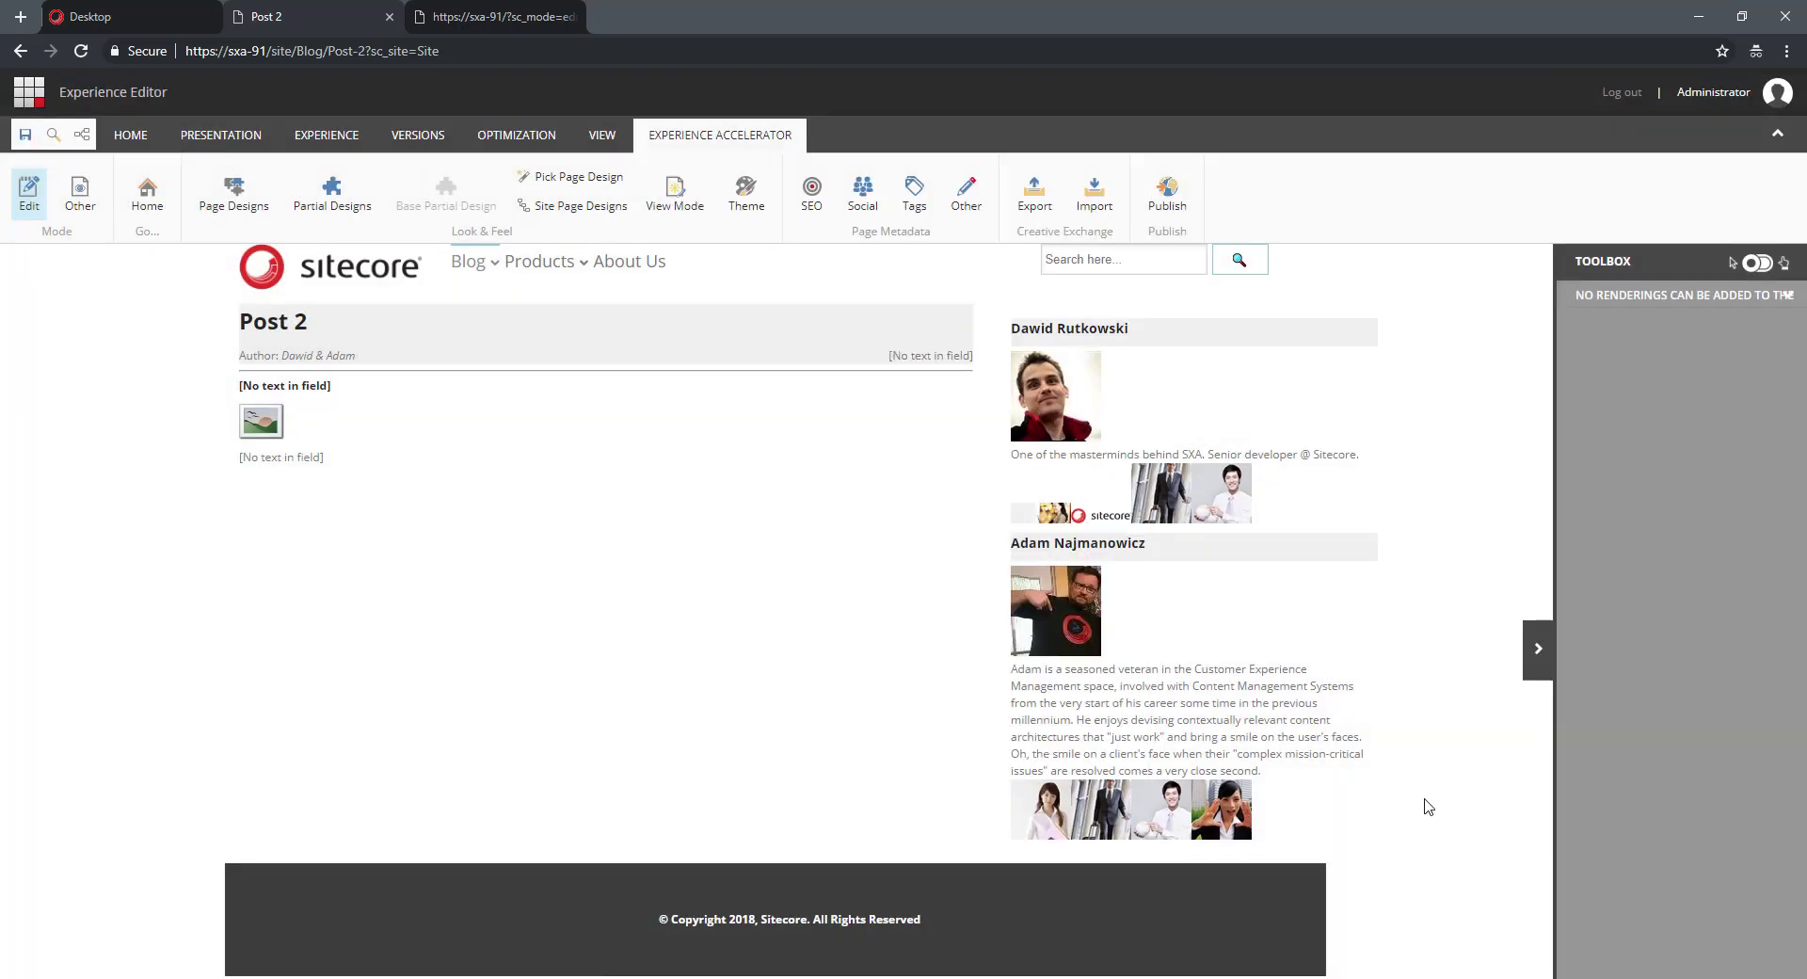
pyautogui.click(25, 135)
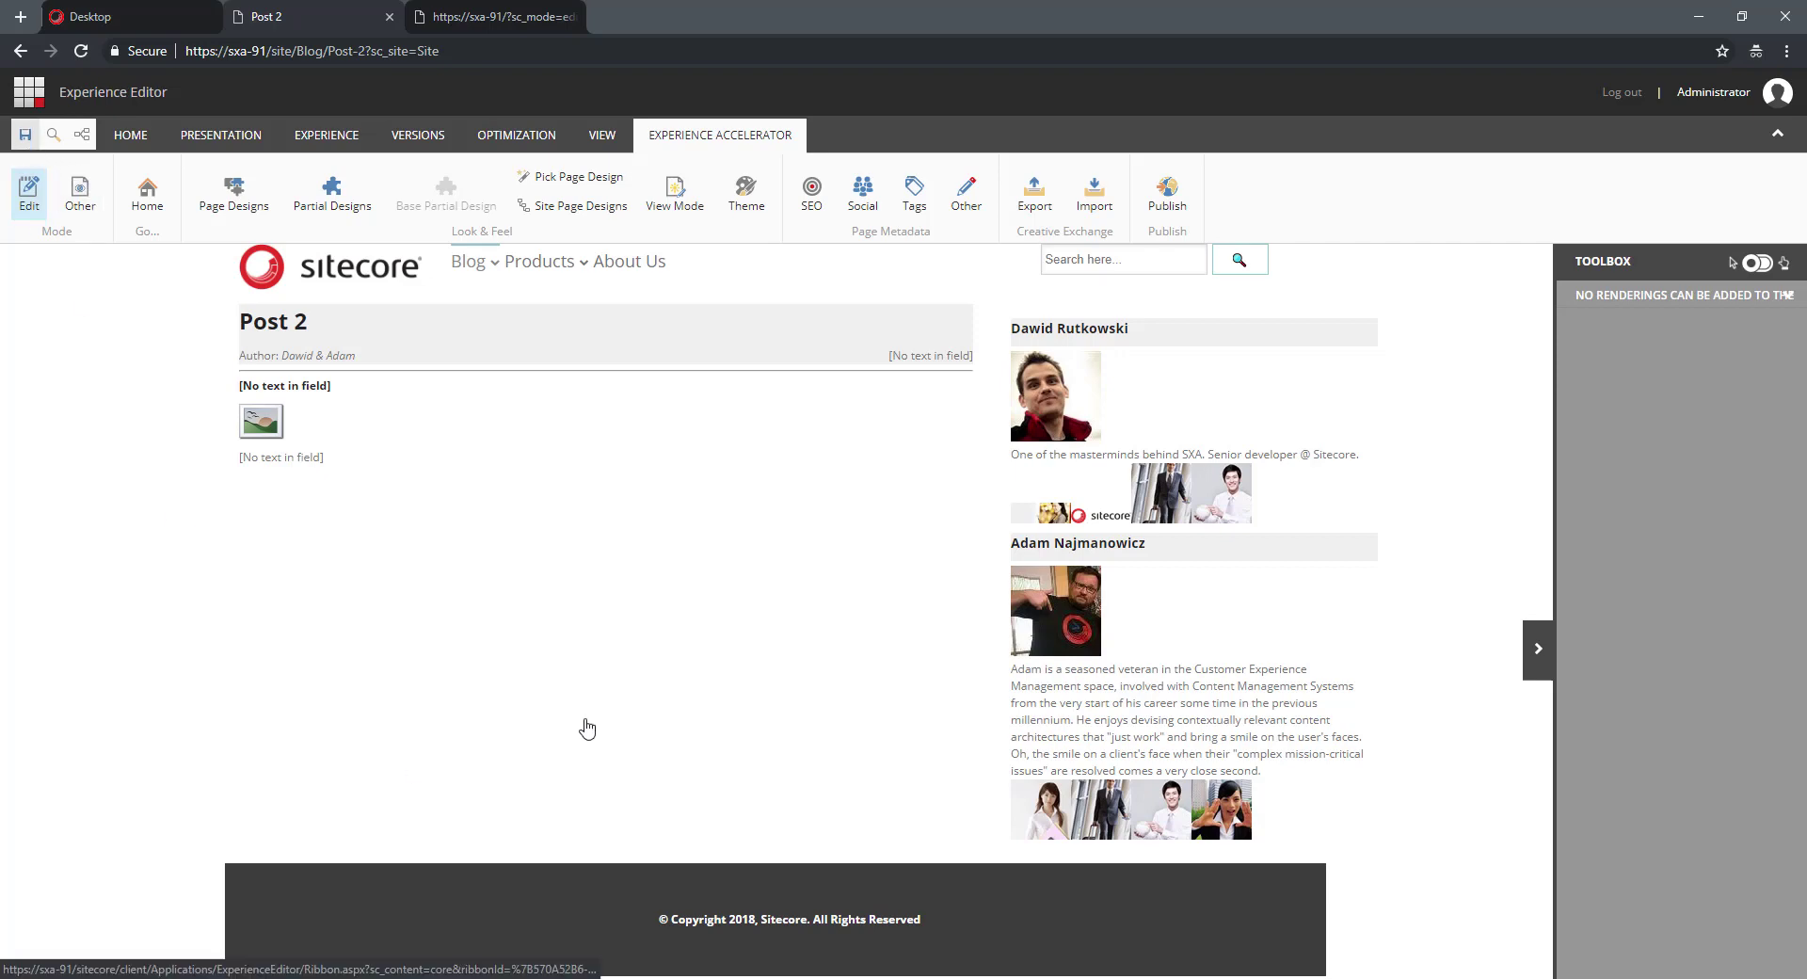